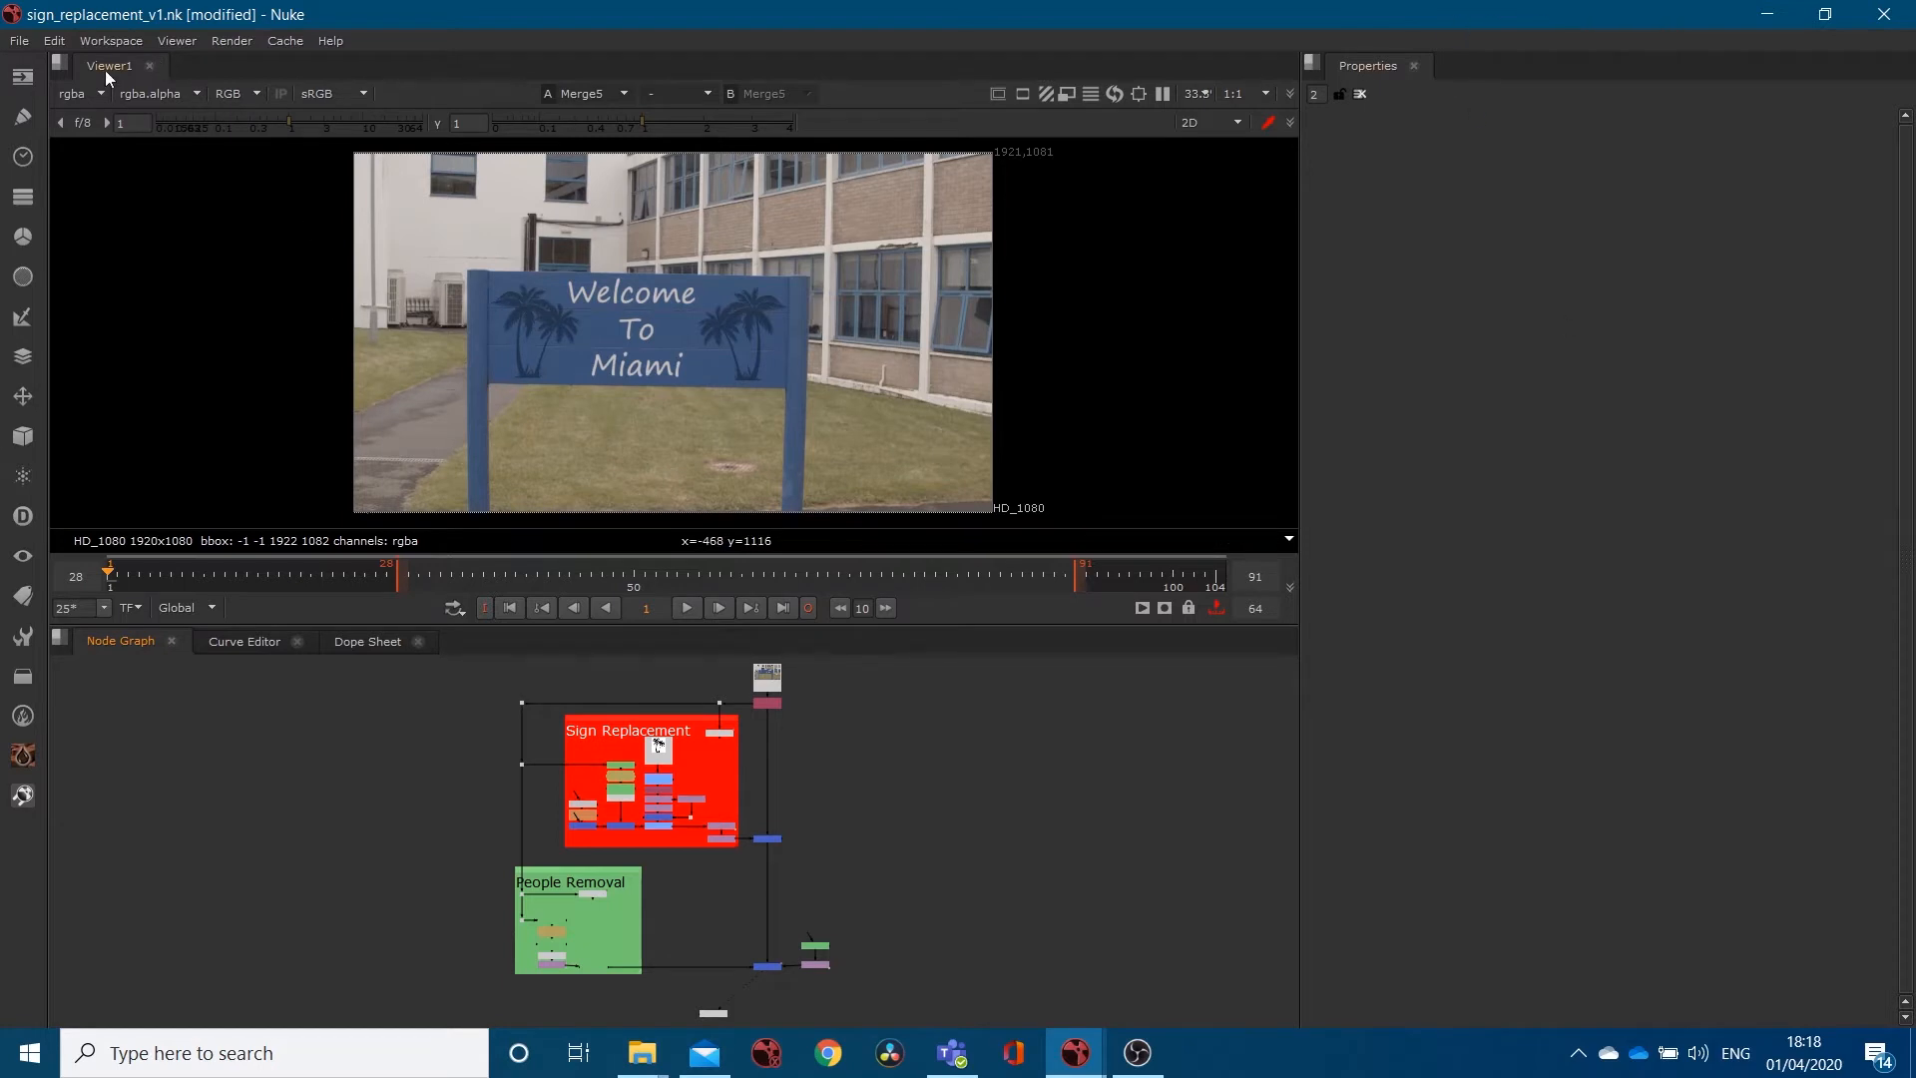
Create a new comp and close the sign_replacement_v1.nk window, saving its changes.
{"action": "left_click", "coordinate": [22, 42]}
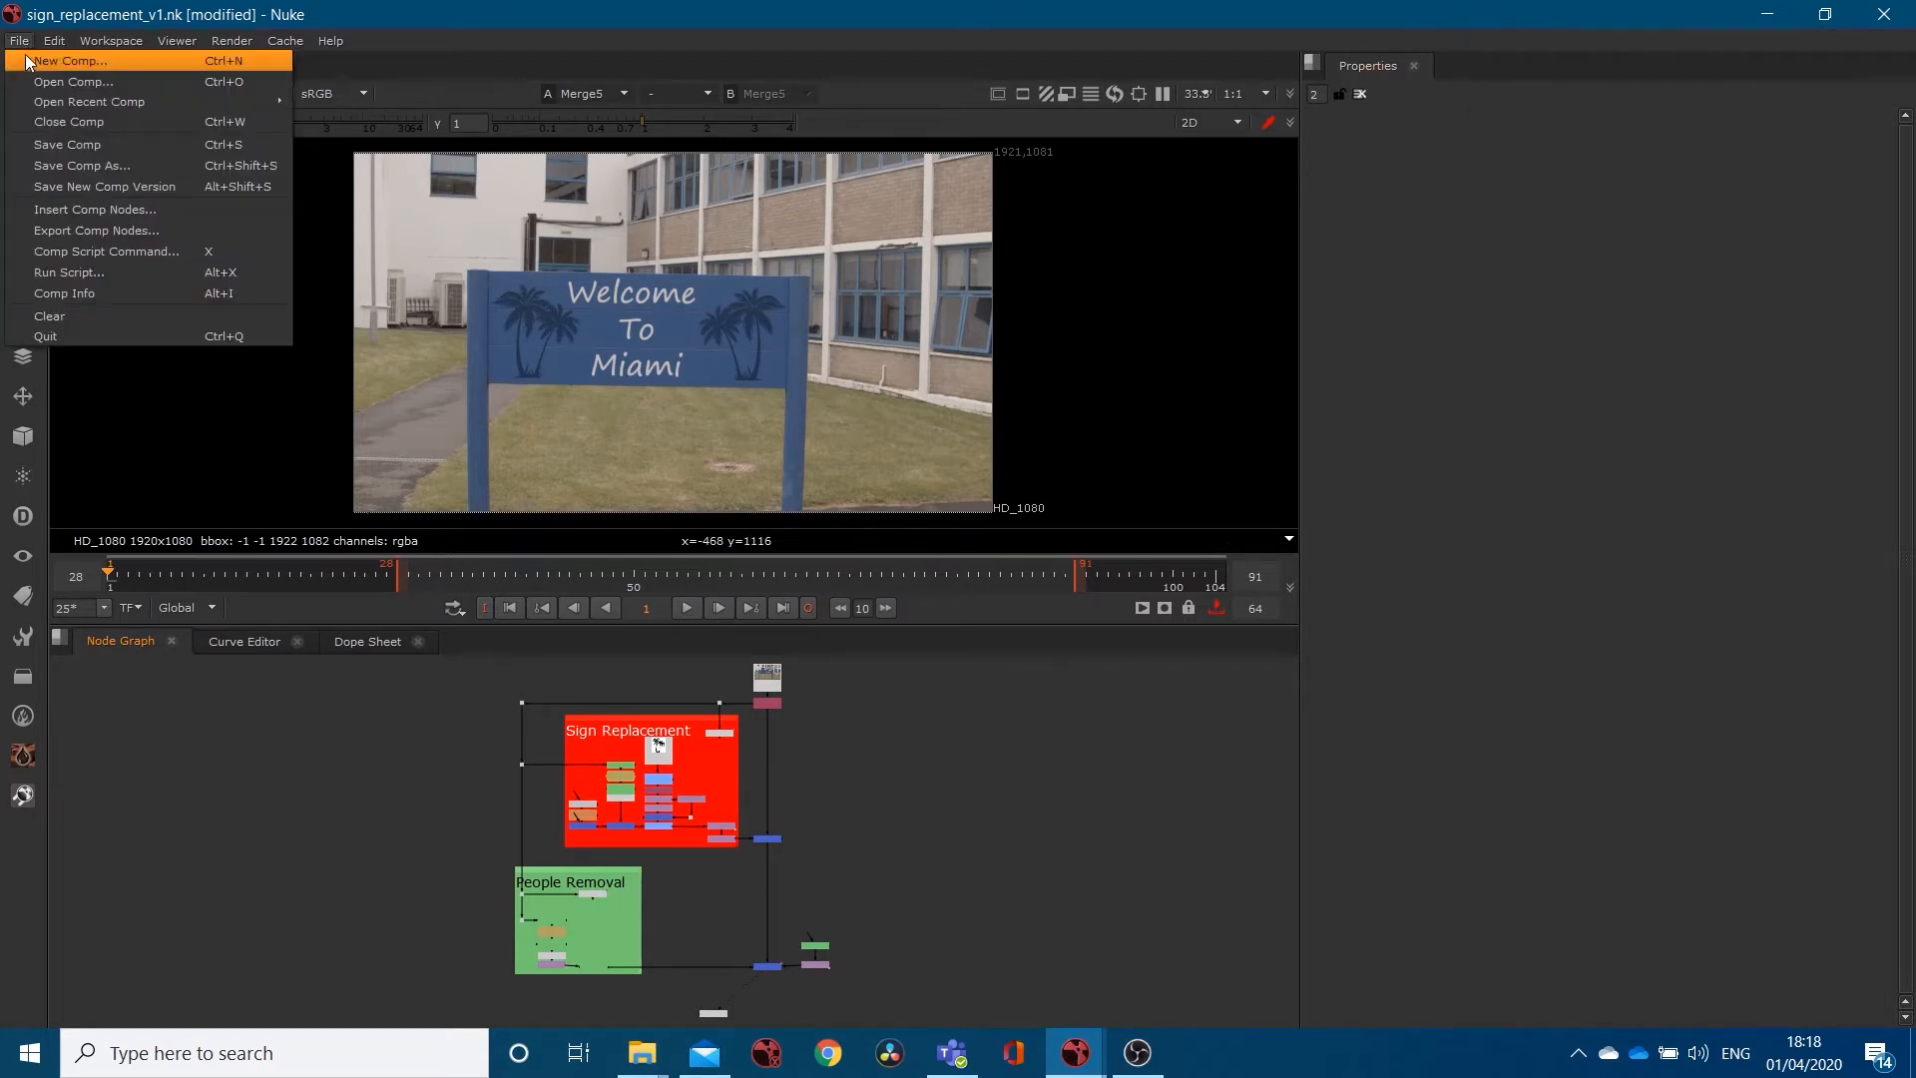
{"action": "left_click", "coordinate": [40, 62]}
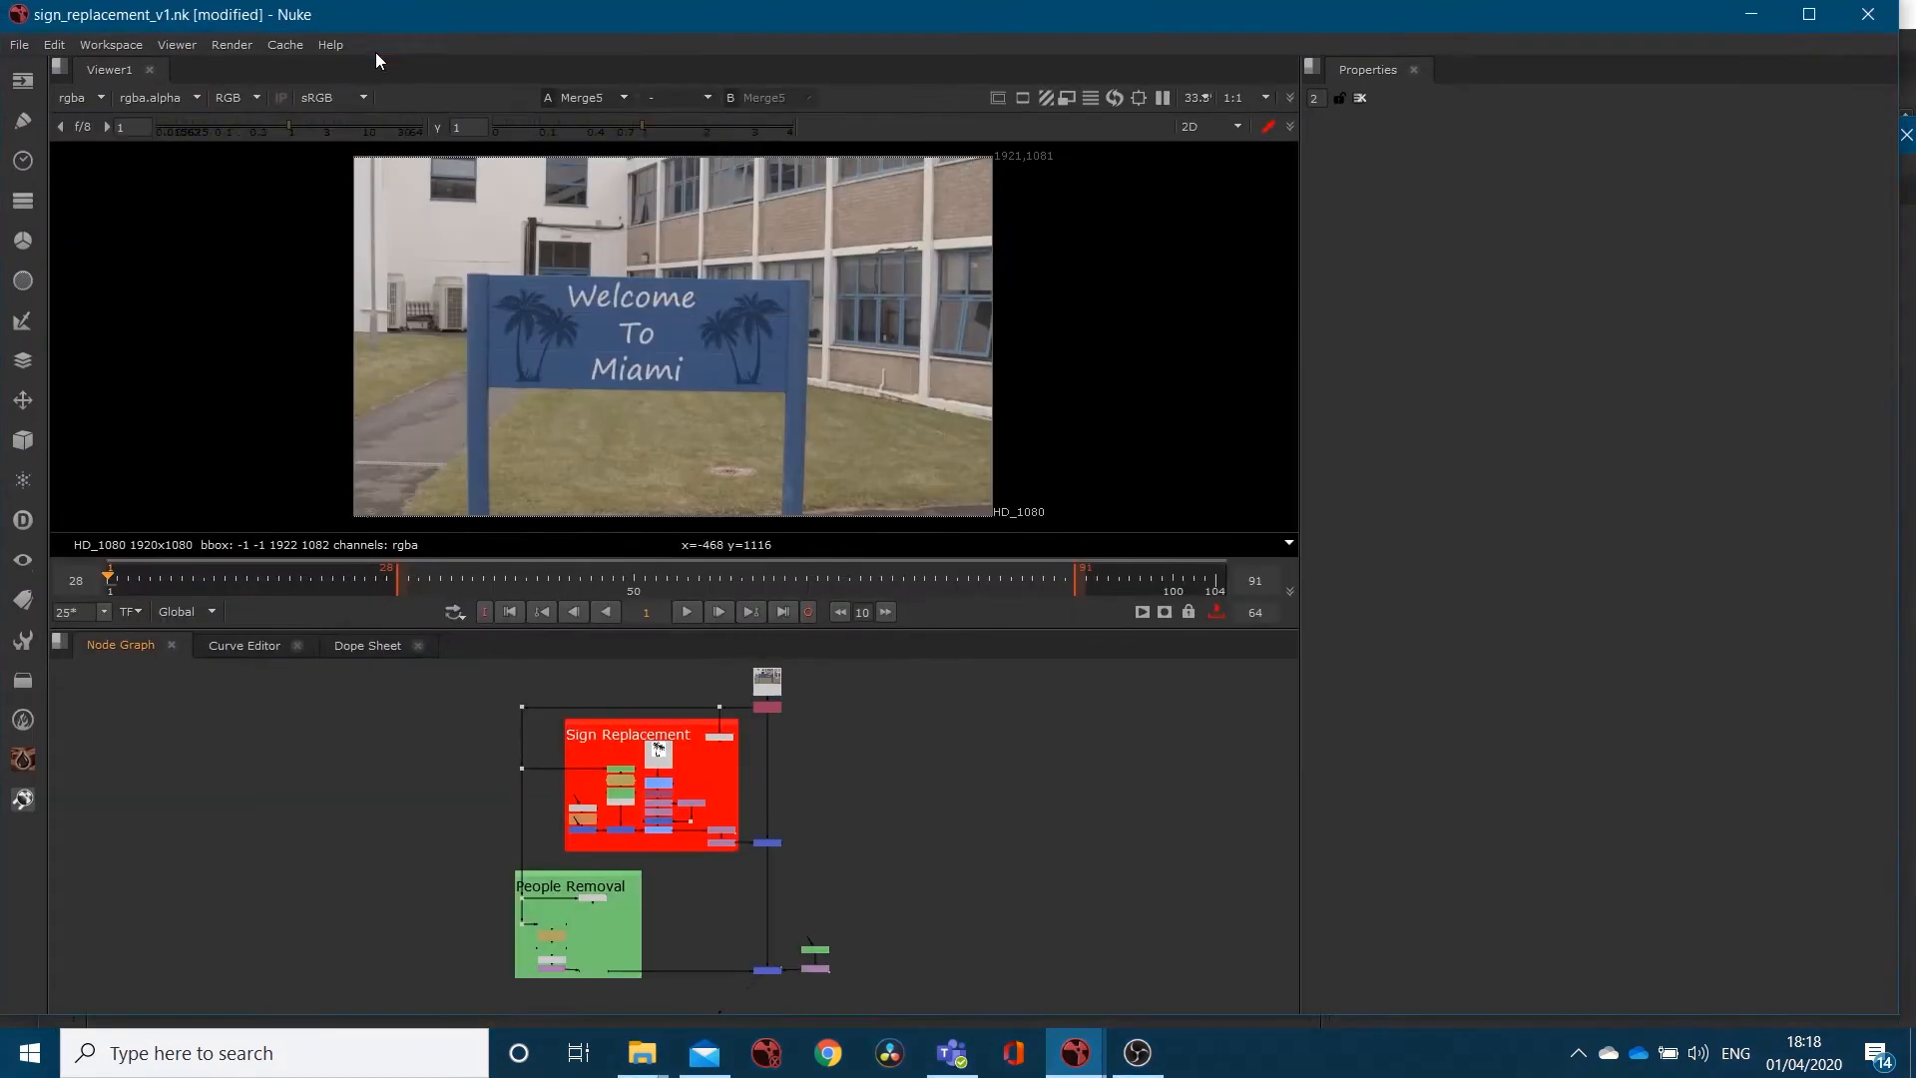
{"action": "left_click_drag", "start_coordinate": [376, 34], "coordinate": [404, 164]}
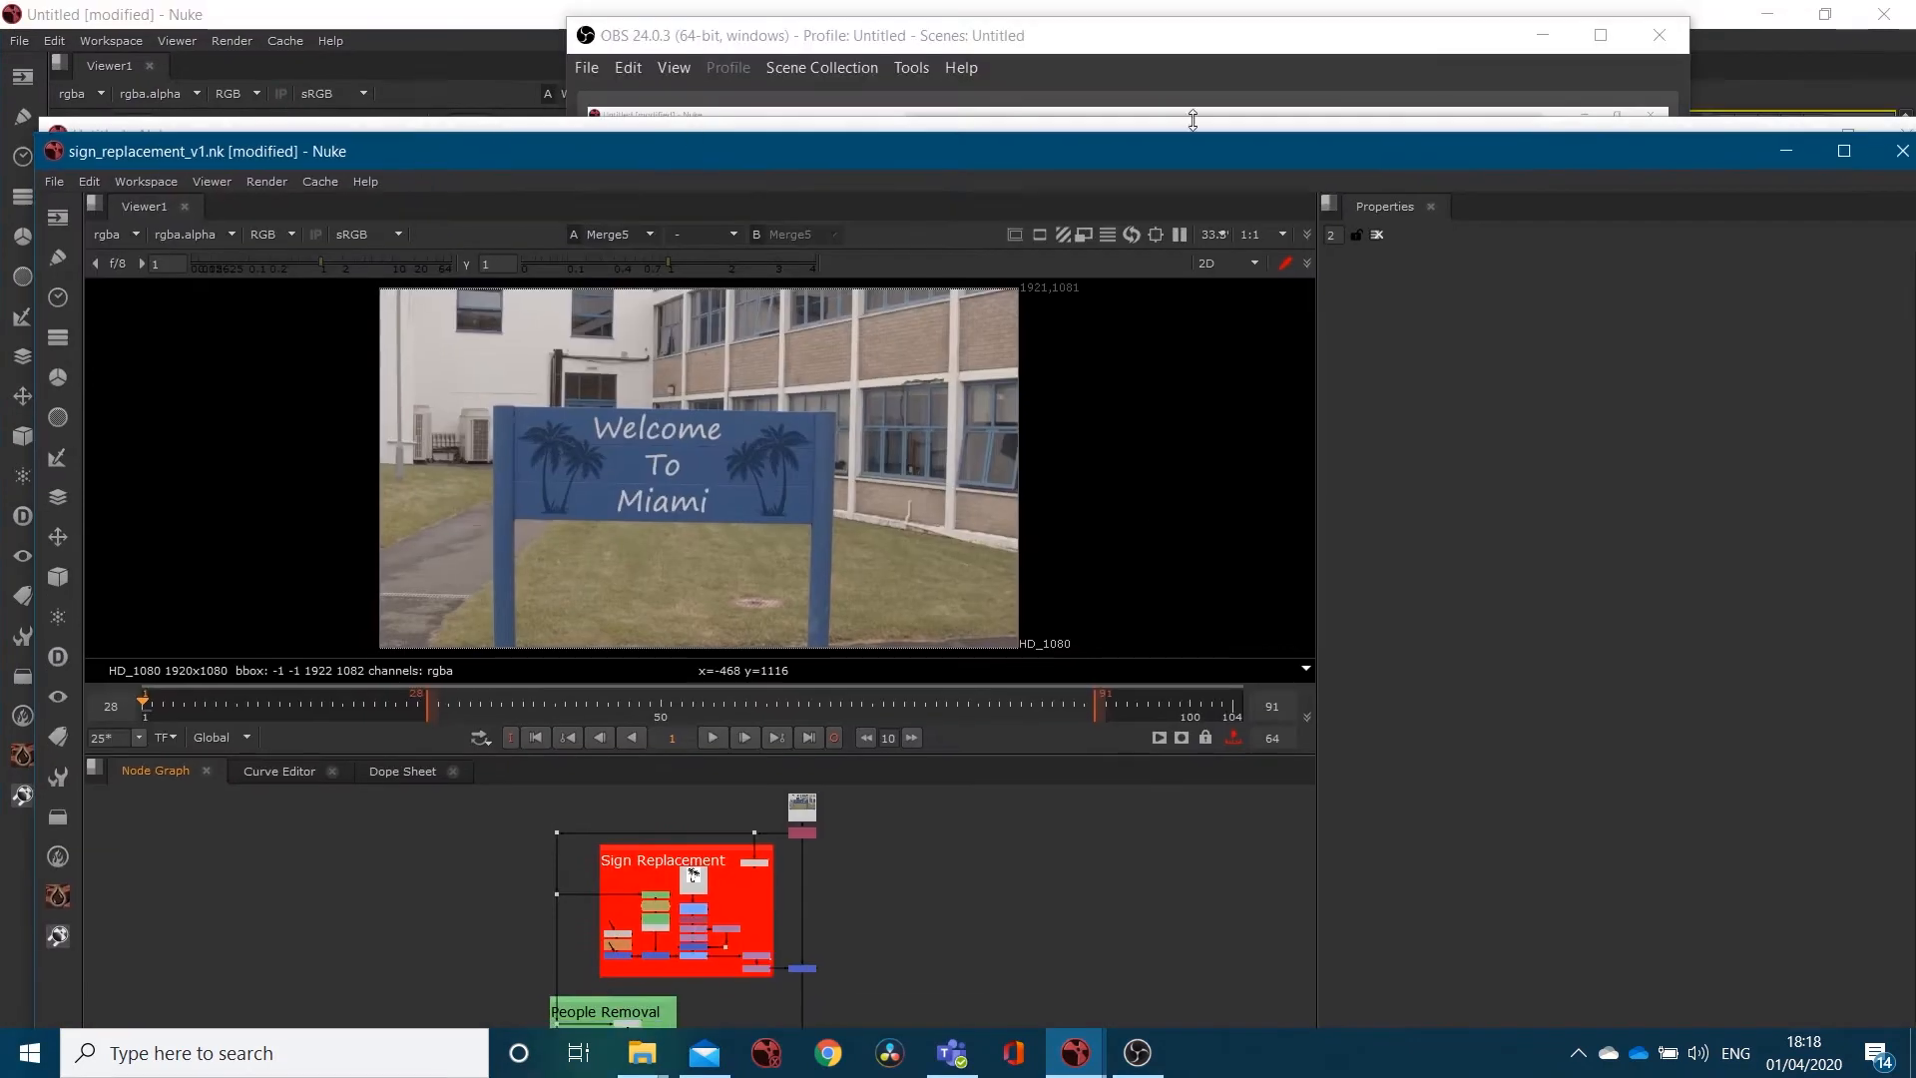
{"action": "left_click_drag", "start_coordinate": [1691, 160], "coordinate": [1589, 172]}
{"action": "left_click", "coordinate": [1806, 165]}
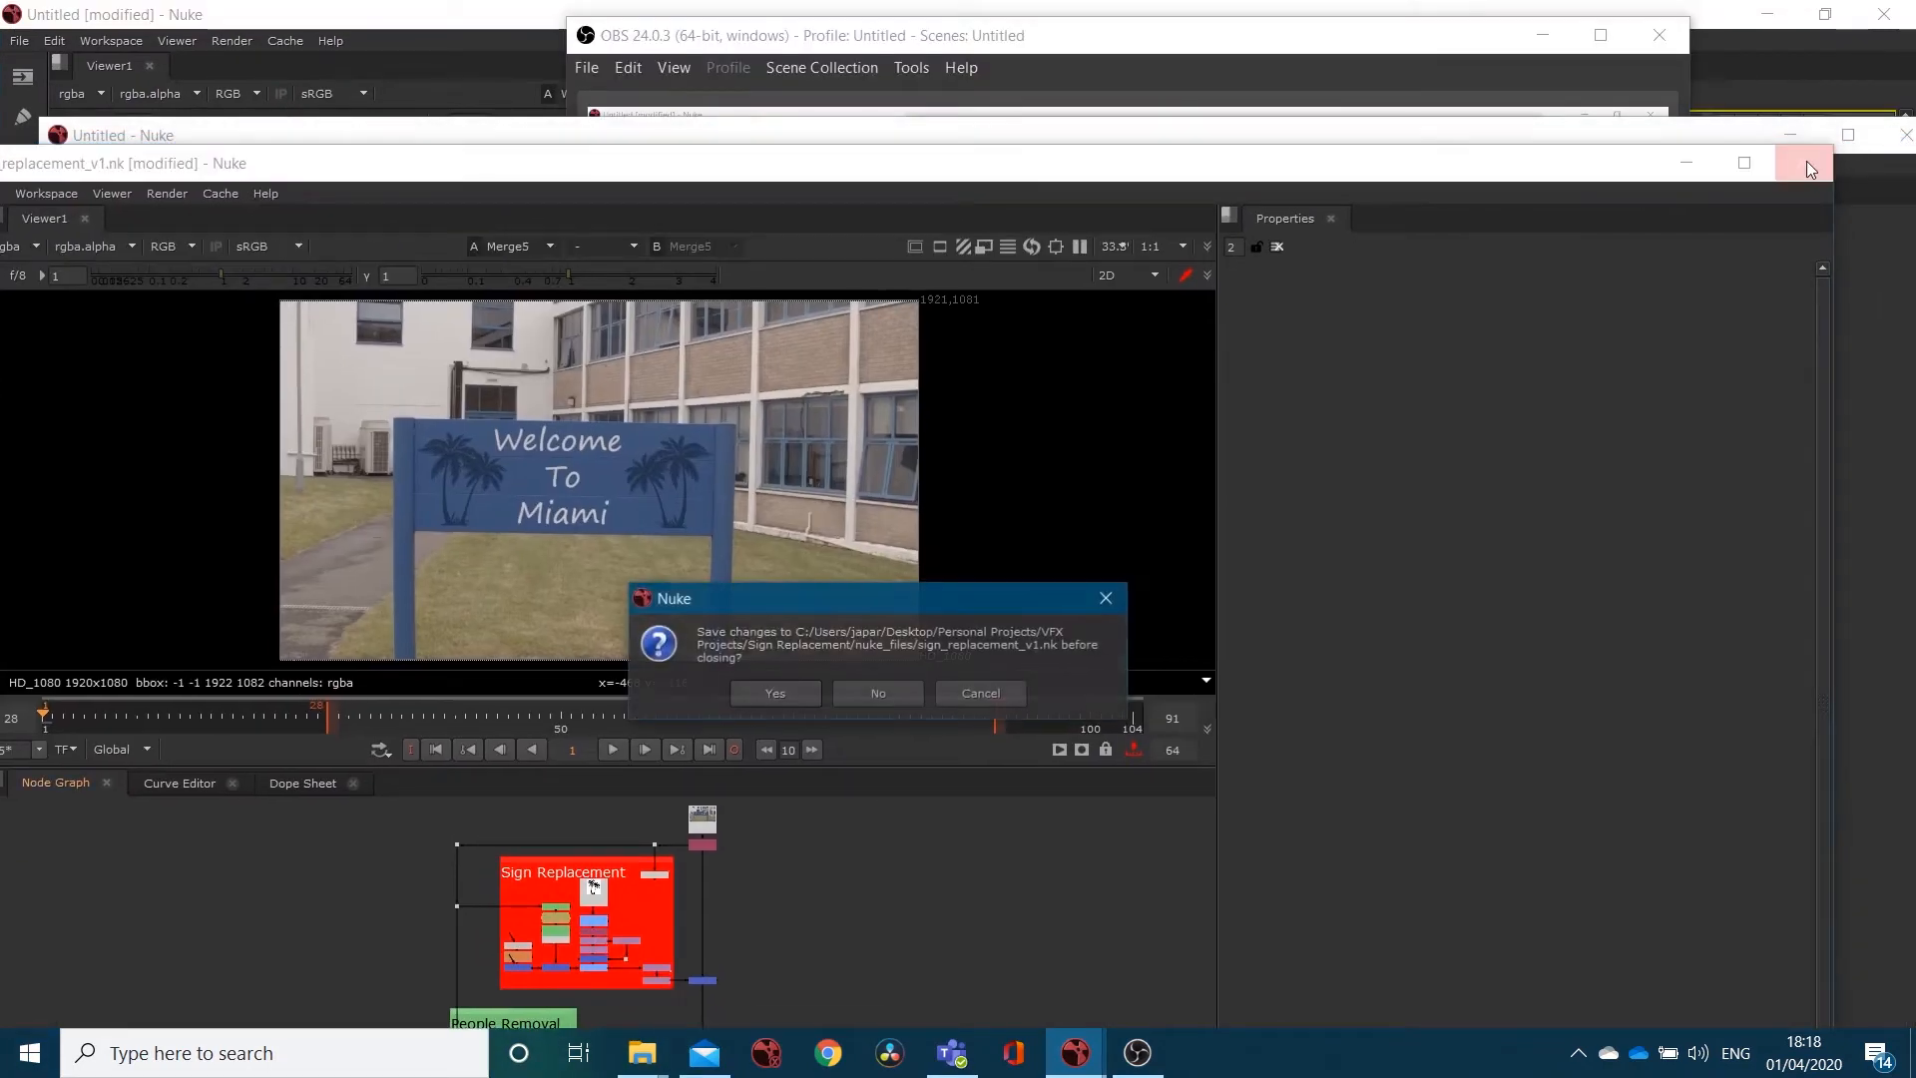
{"action": "left_click", "coordinate": [775, 694]}
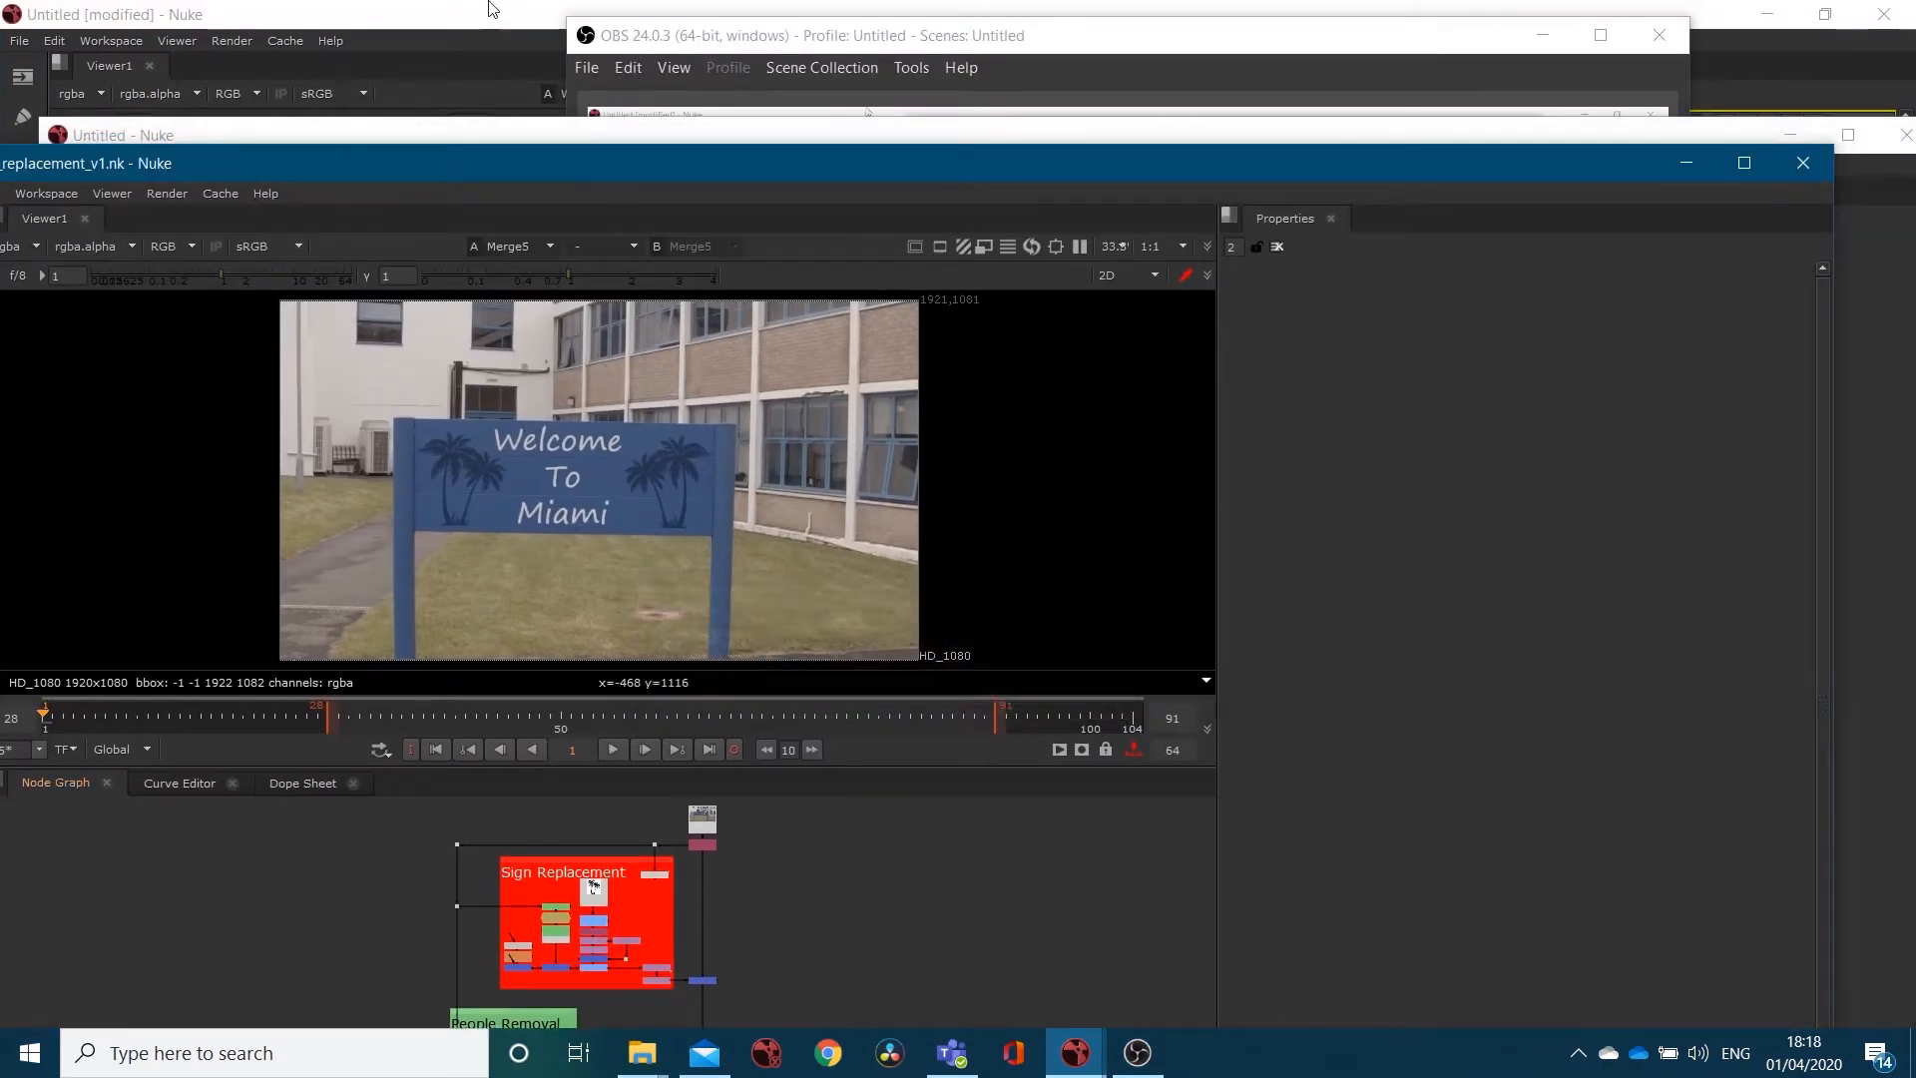
Close the modified untitled comp holding the Read1 and Write1 nodes, and bring up the empty comp.
{"action": "left_click_drag", "start_coordinate": [347, 122], "coordinate": [757, 380]}
{"action": "left_click", "coordinate": [1479, 15]}
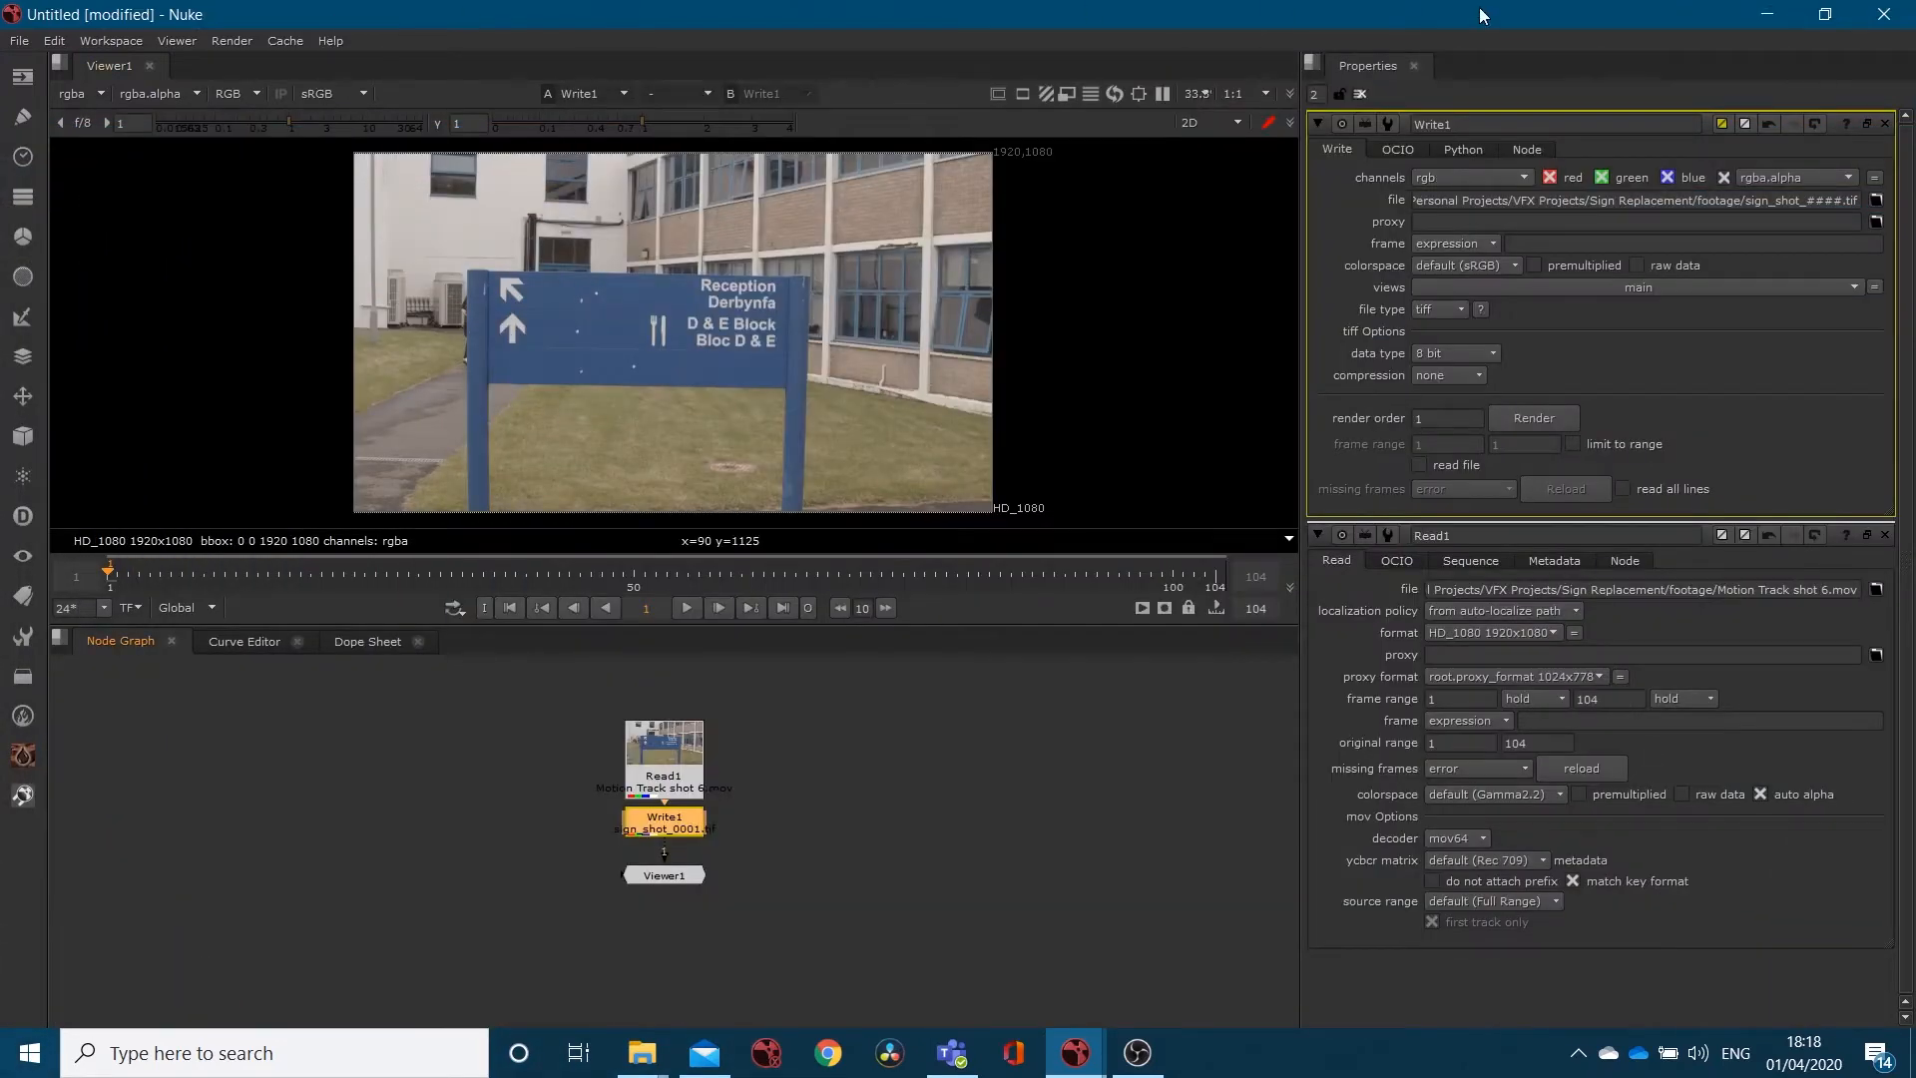
{"action": "left_click", "coordinate": [1883, 14]}
{"action": "left_click", "coordinate": [956, 546]}
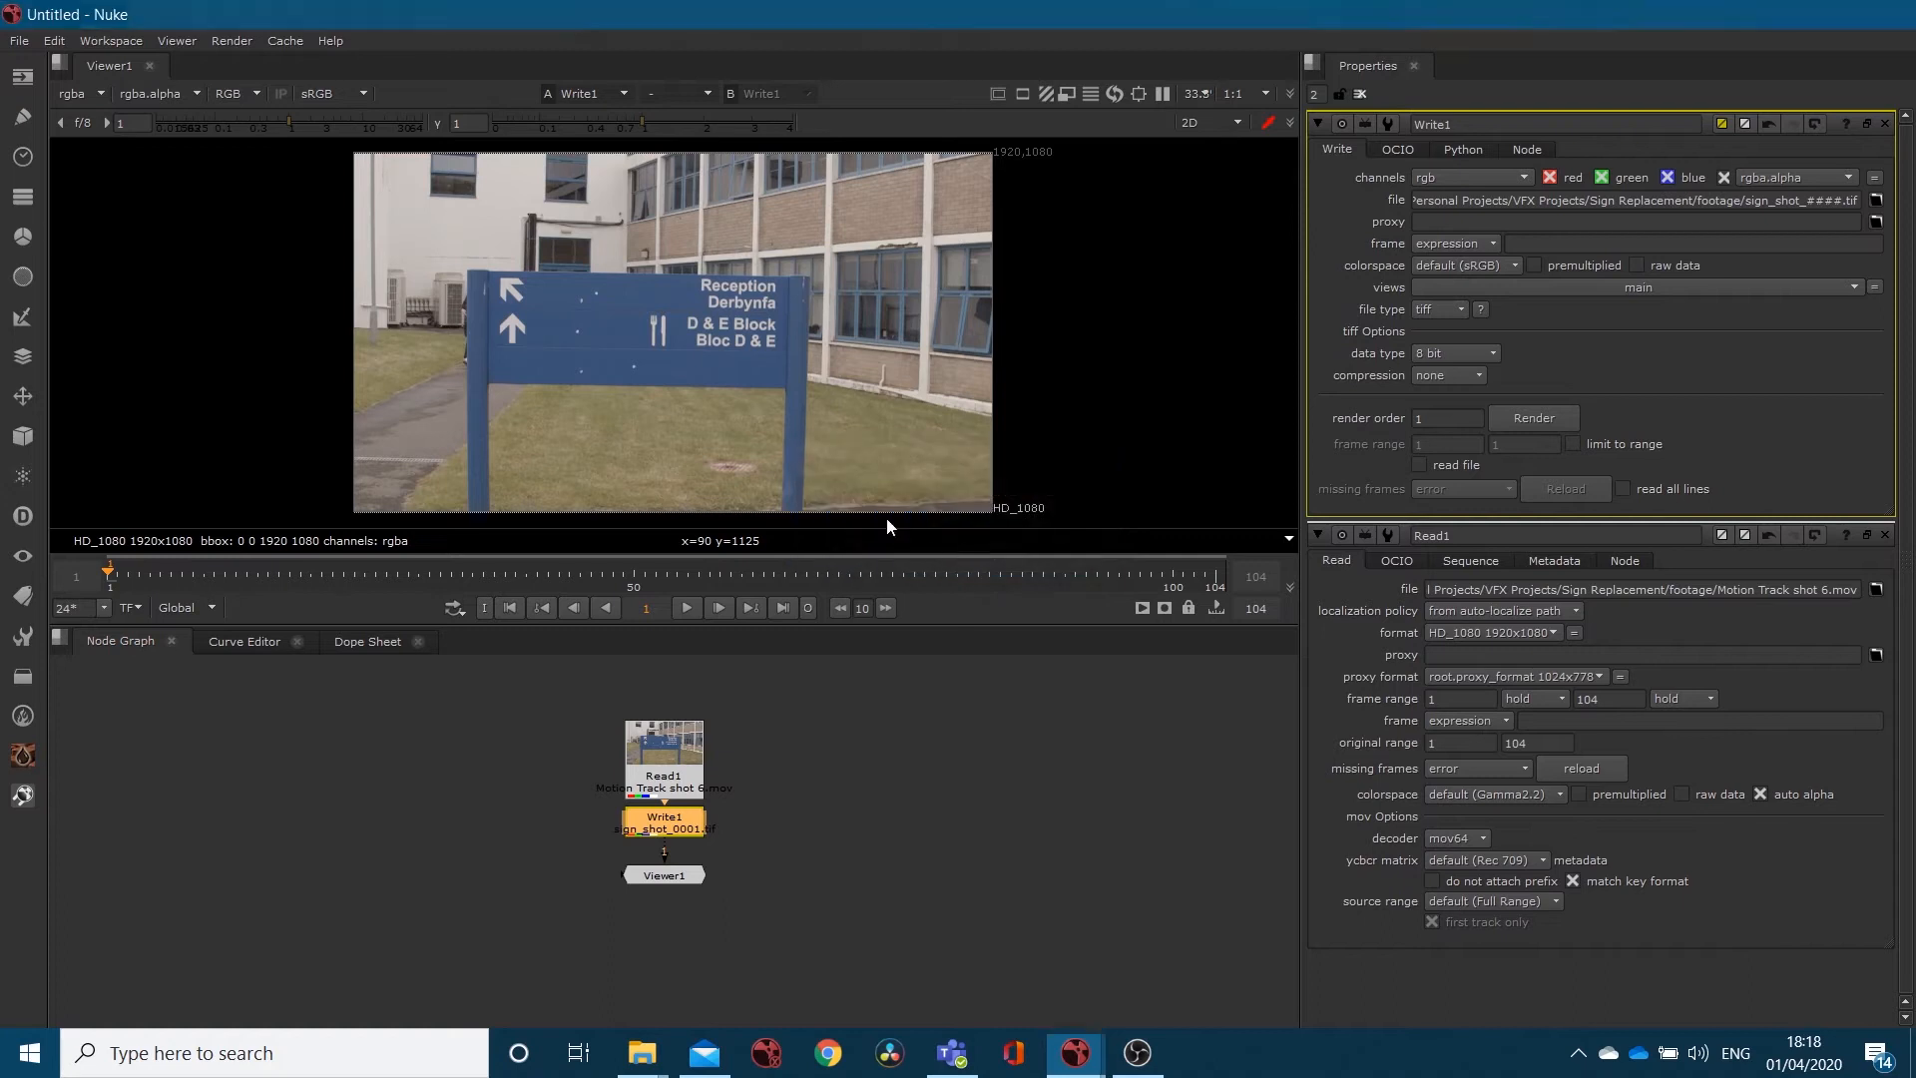
{"action": "double_click", "coordinate": [573, 340]}
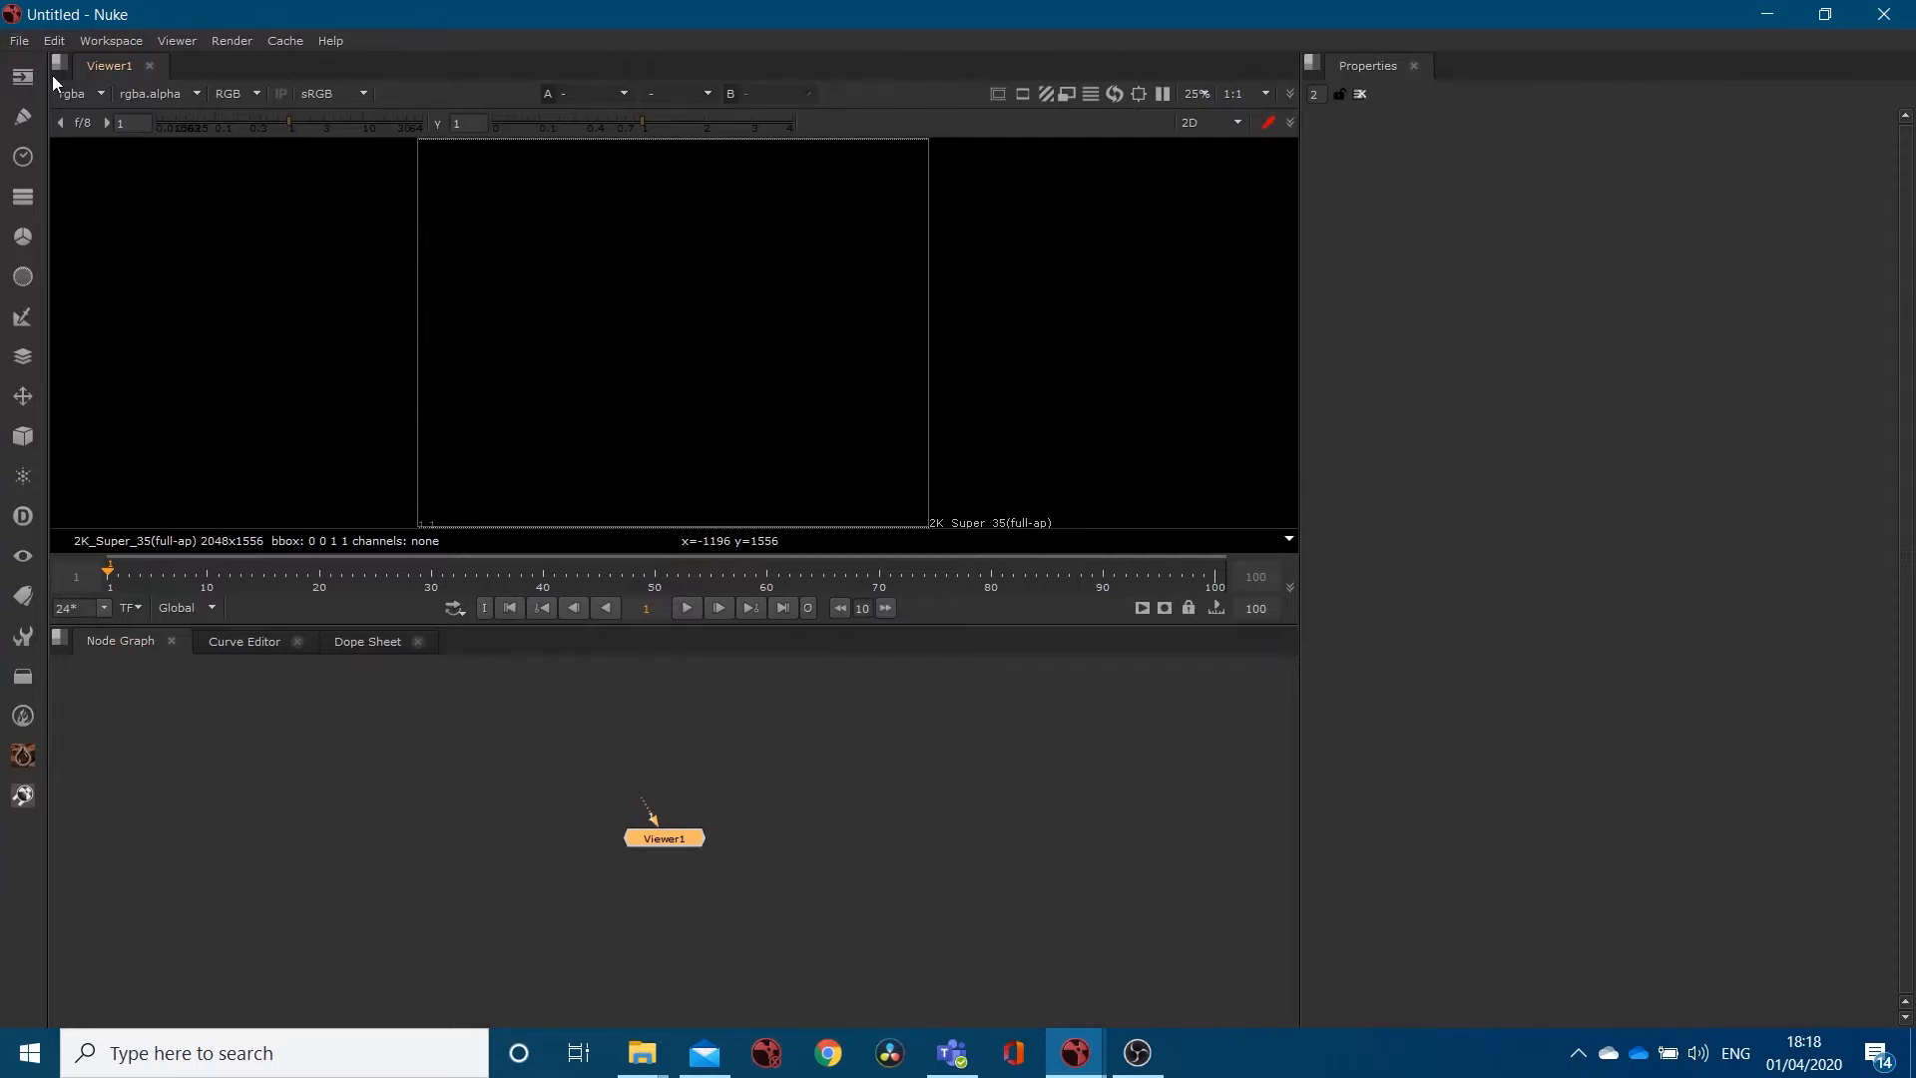
Start opening a comp and browse from the Desktop through Personal Projects and VFX Projects to the Sign Replacement folder.
{"action": "left_click", "coordinate": [19, 41]}
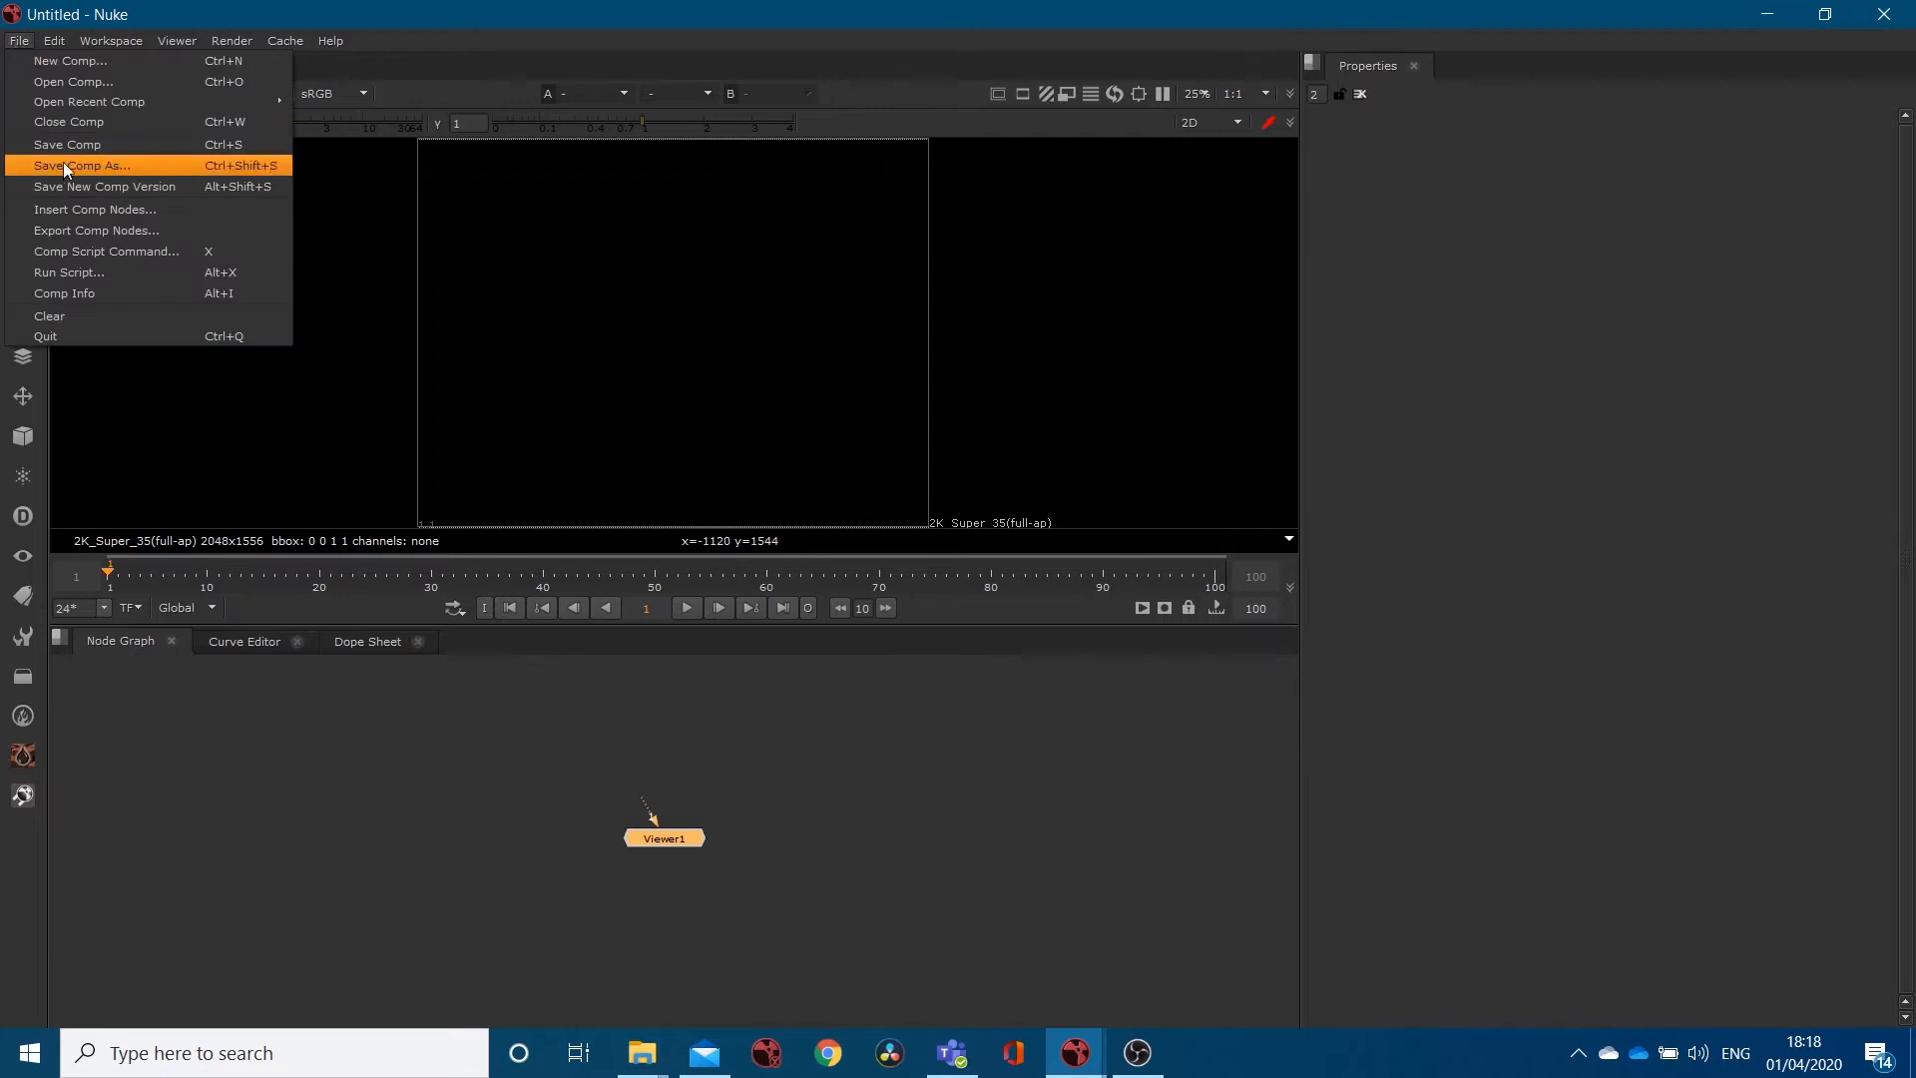
{"action": "left_click", "coordinate": [73, 83]}
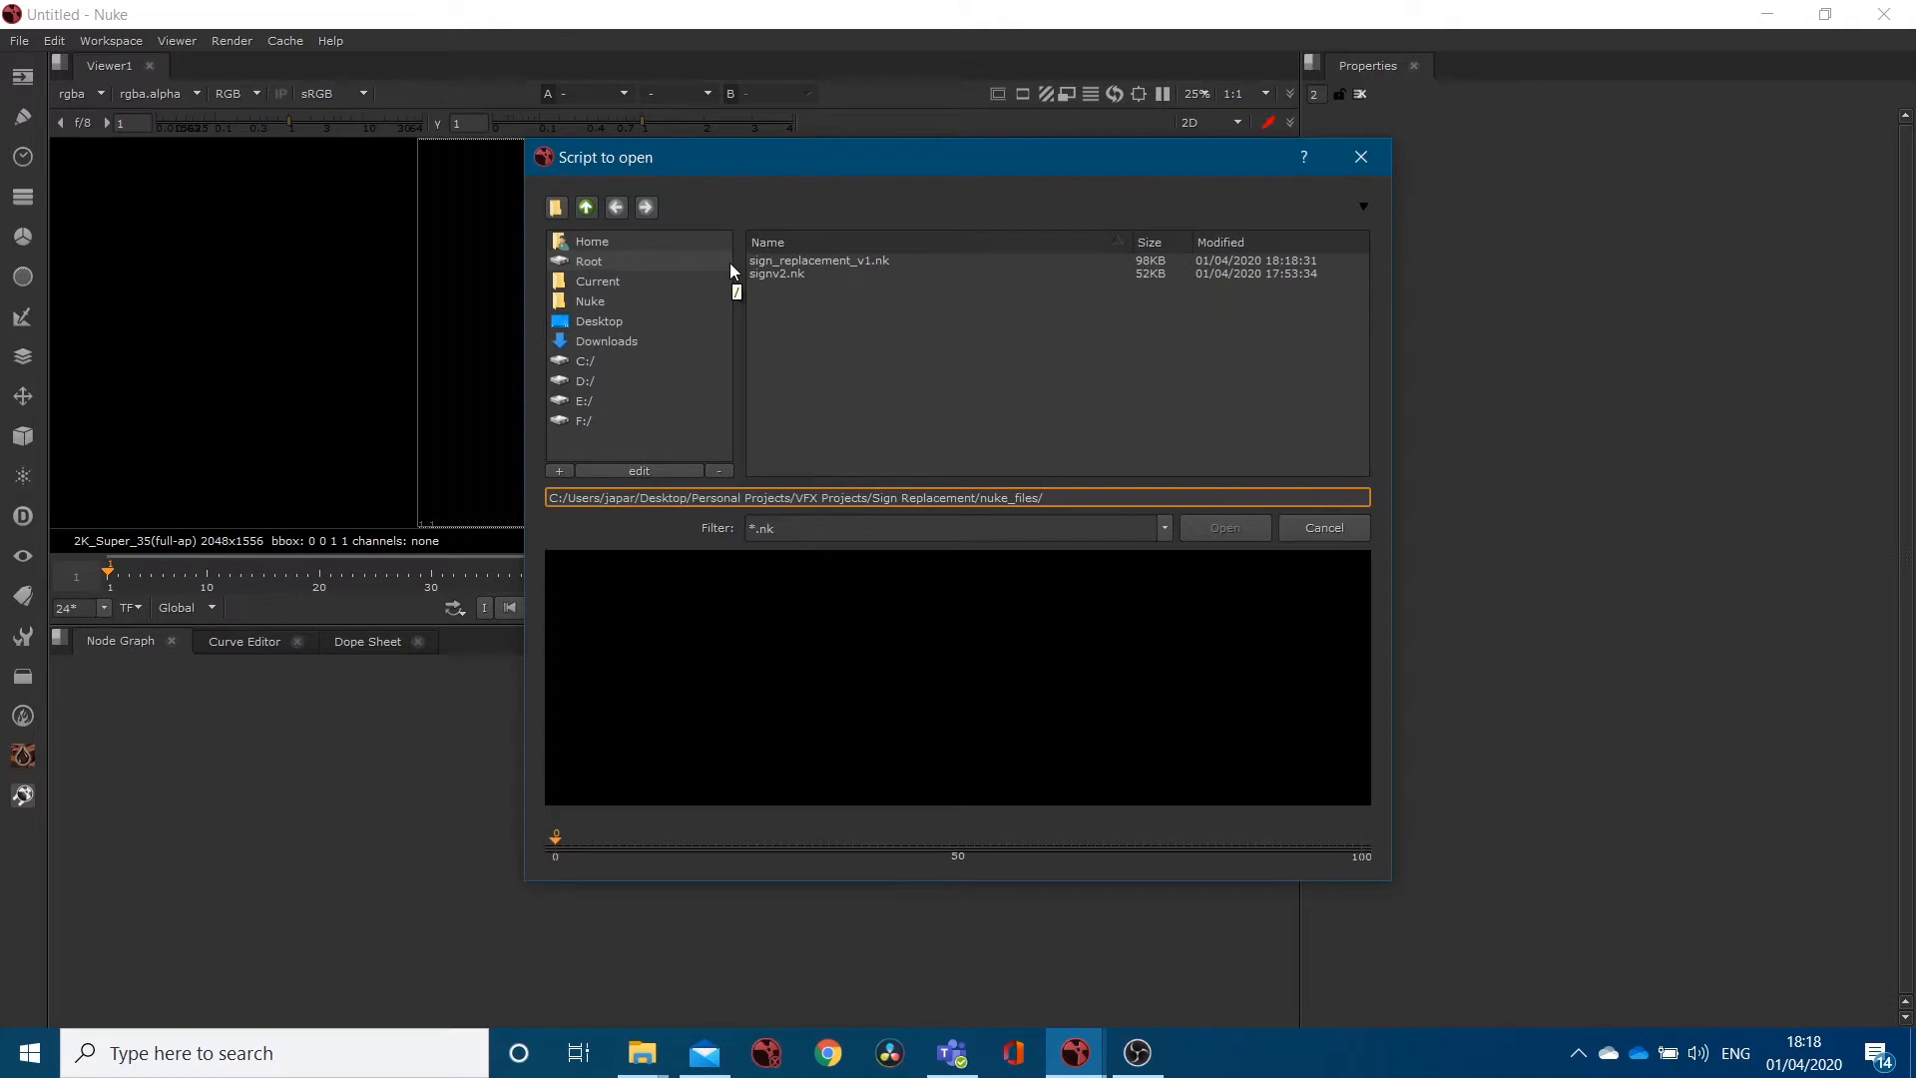
{"action": "left_click", "coordinate": [620, 323]}
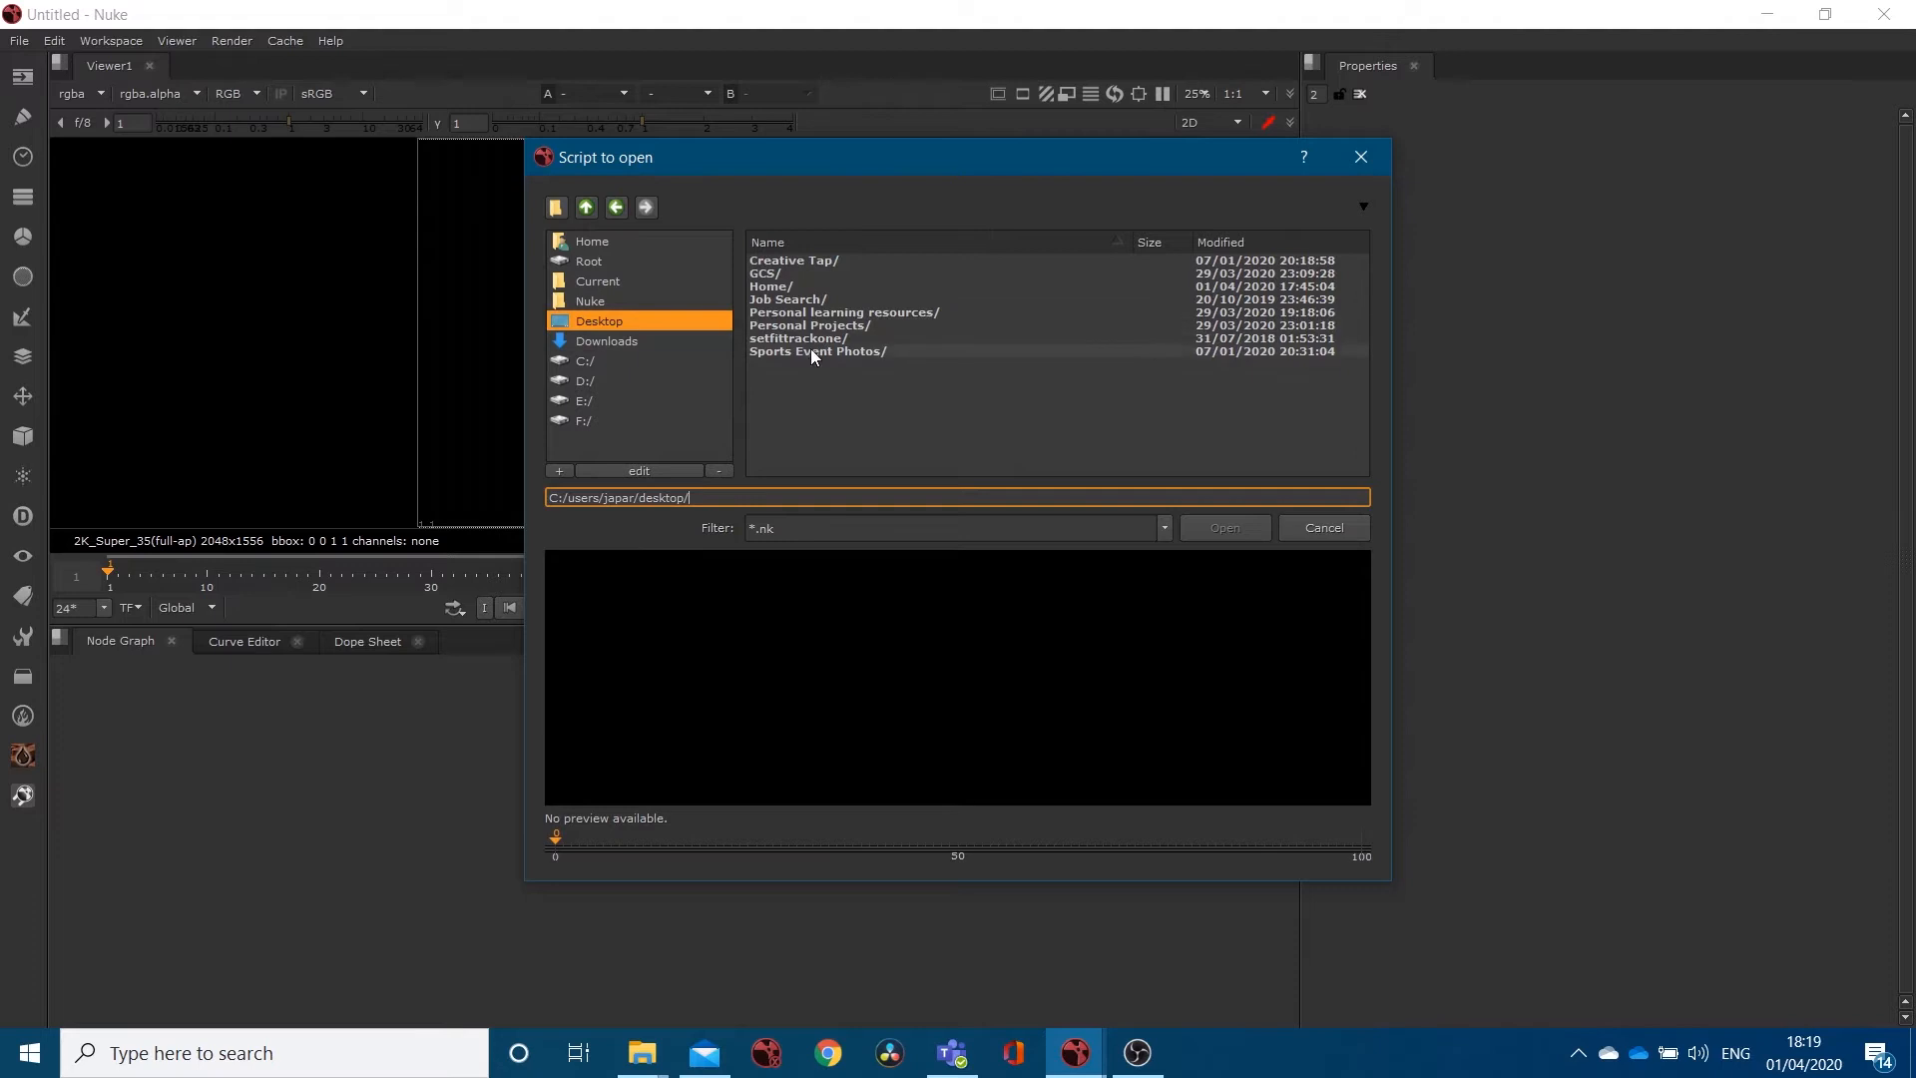
{"action": "double_click", "coordinate": [882, 326]}
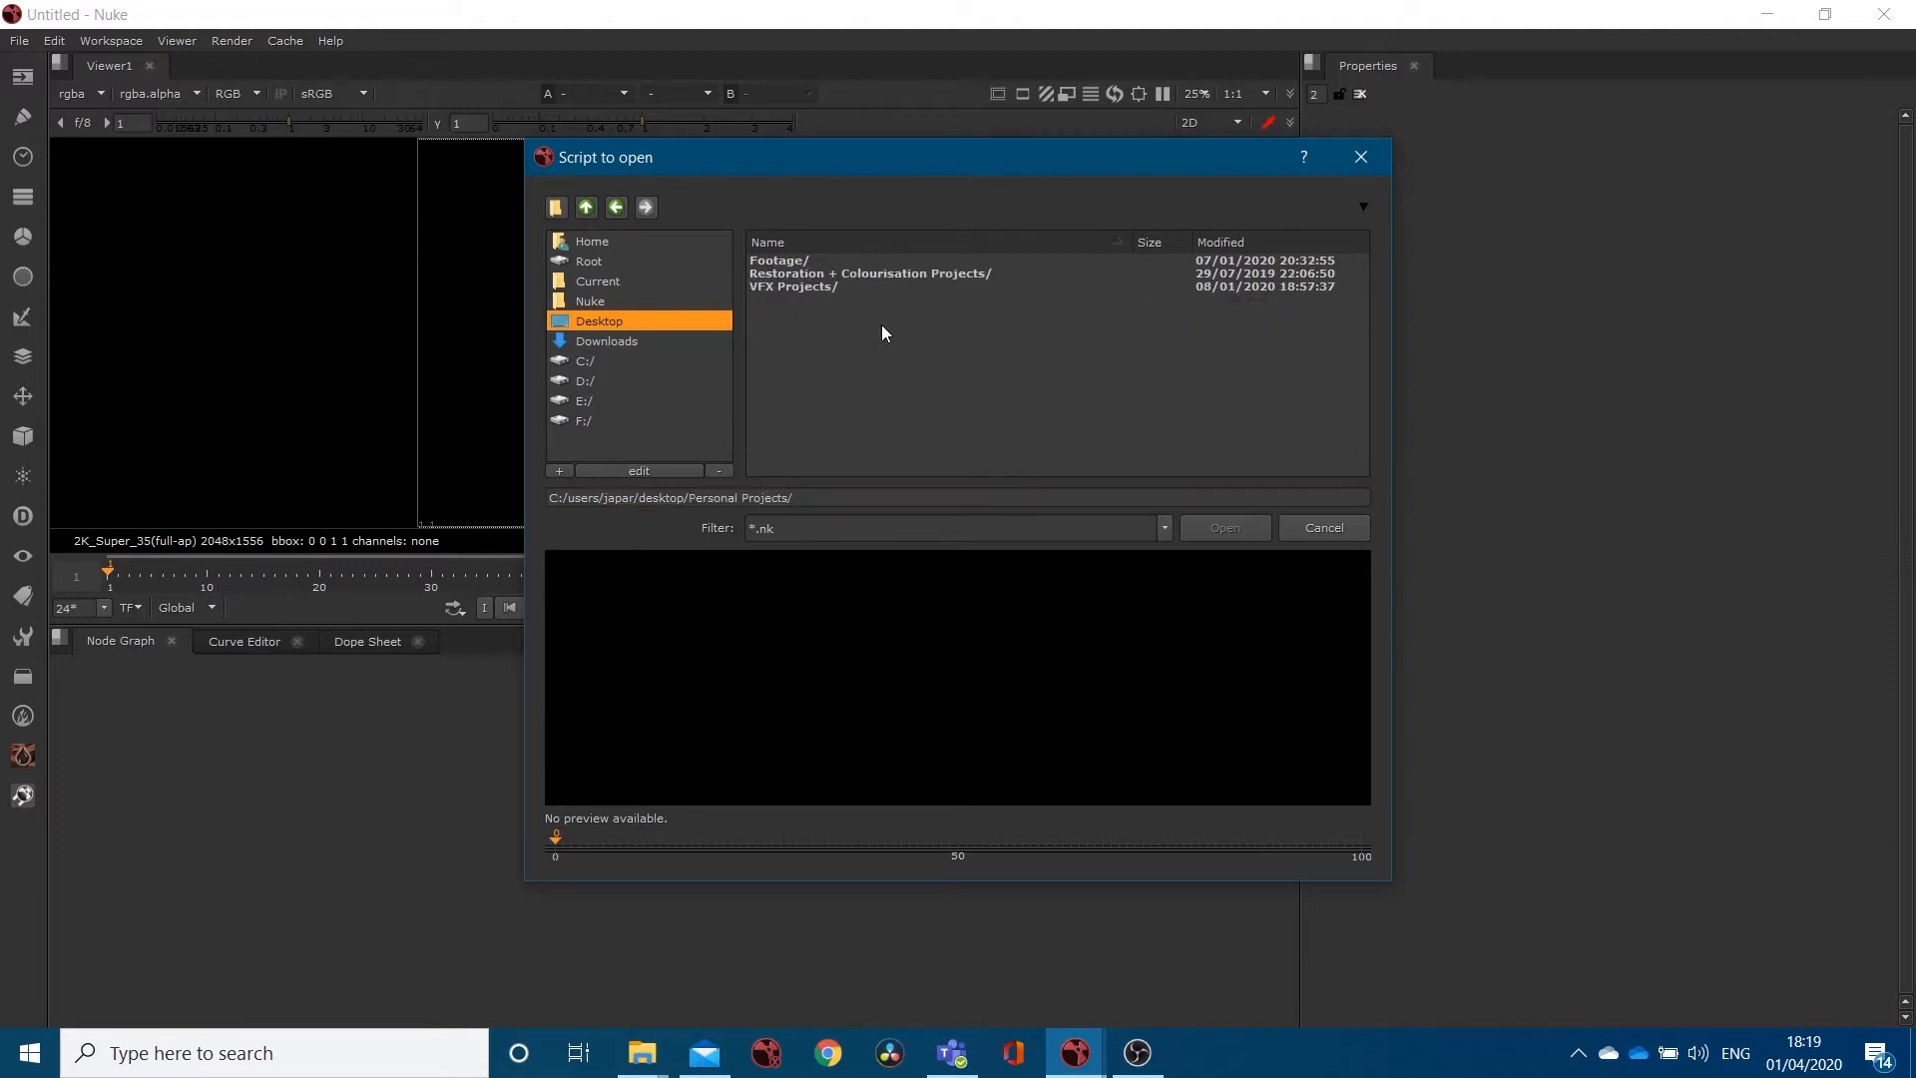
{"action": "double_click", "coordinate": [802, 287]}
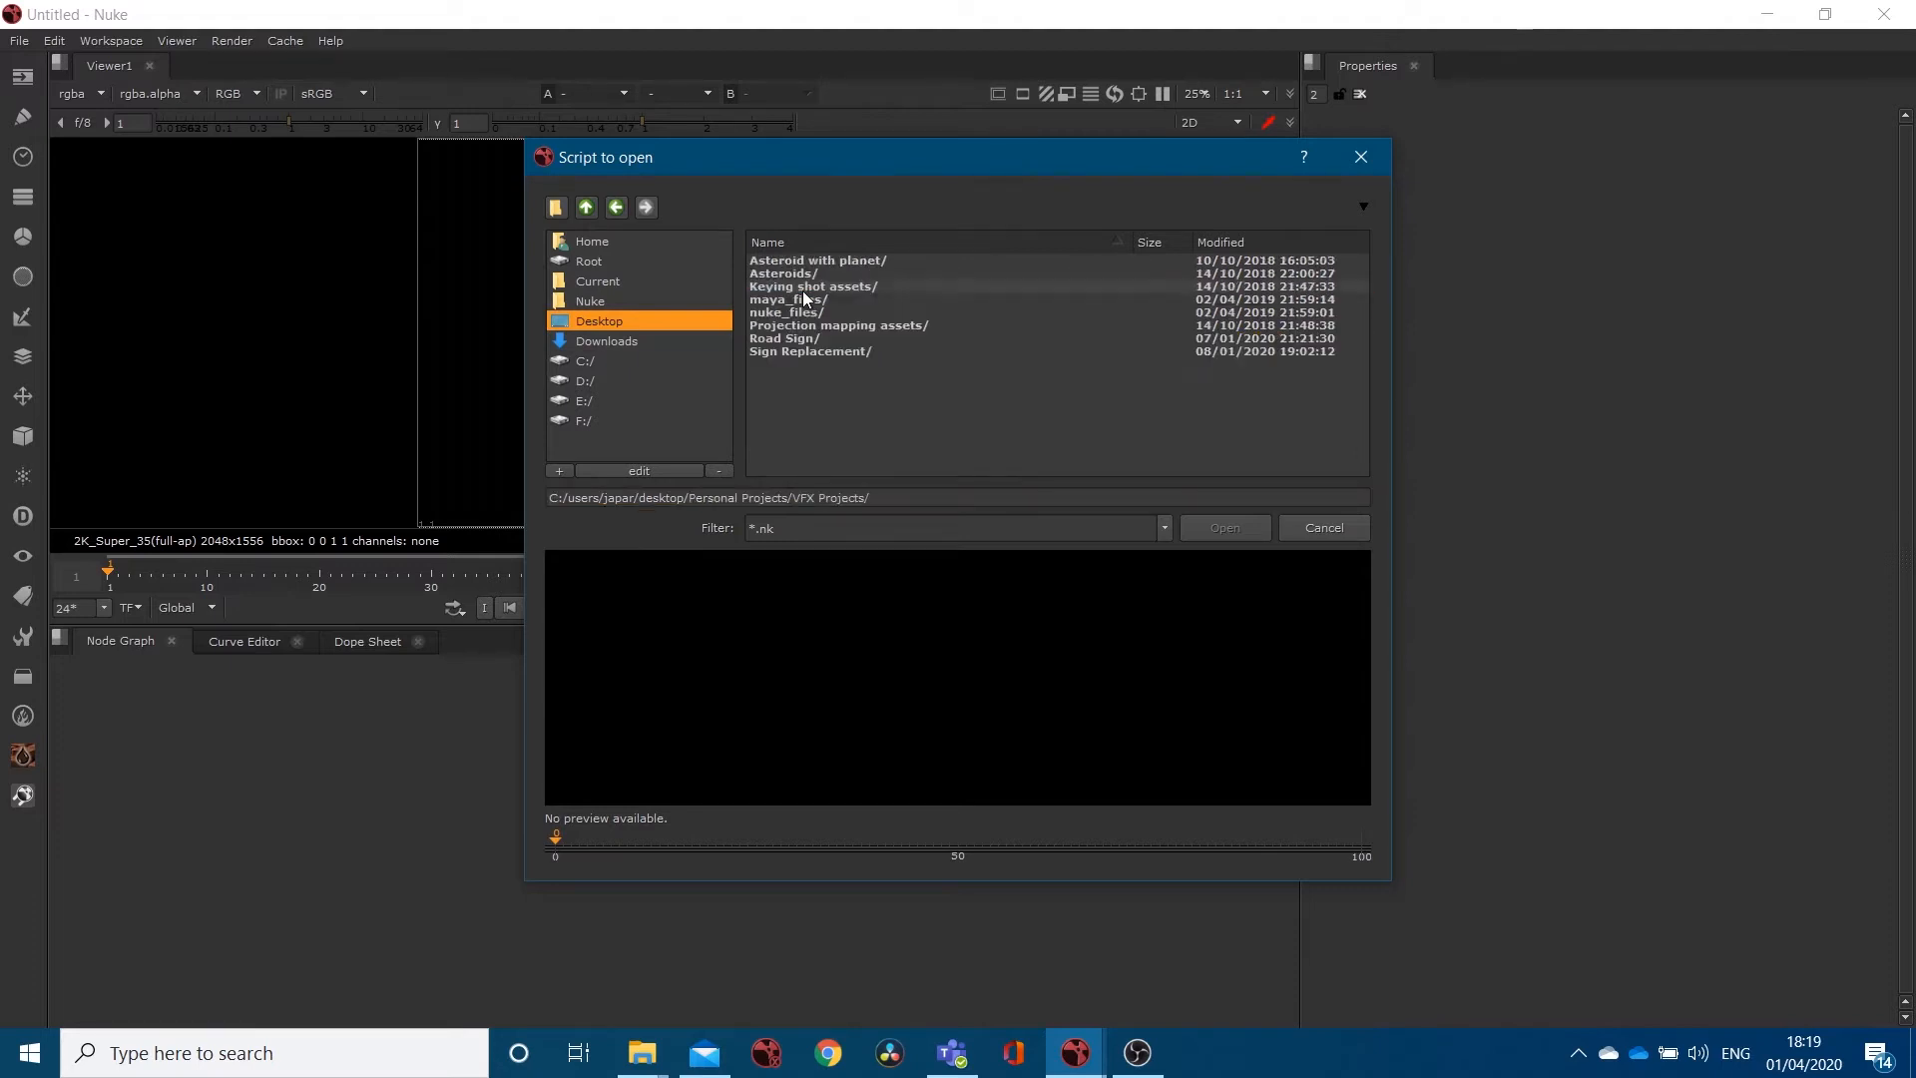
{"action": "double_click", "coordinate": [812, 349]}
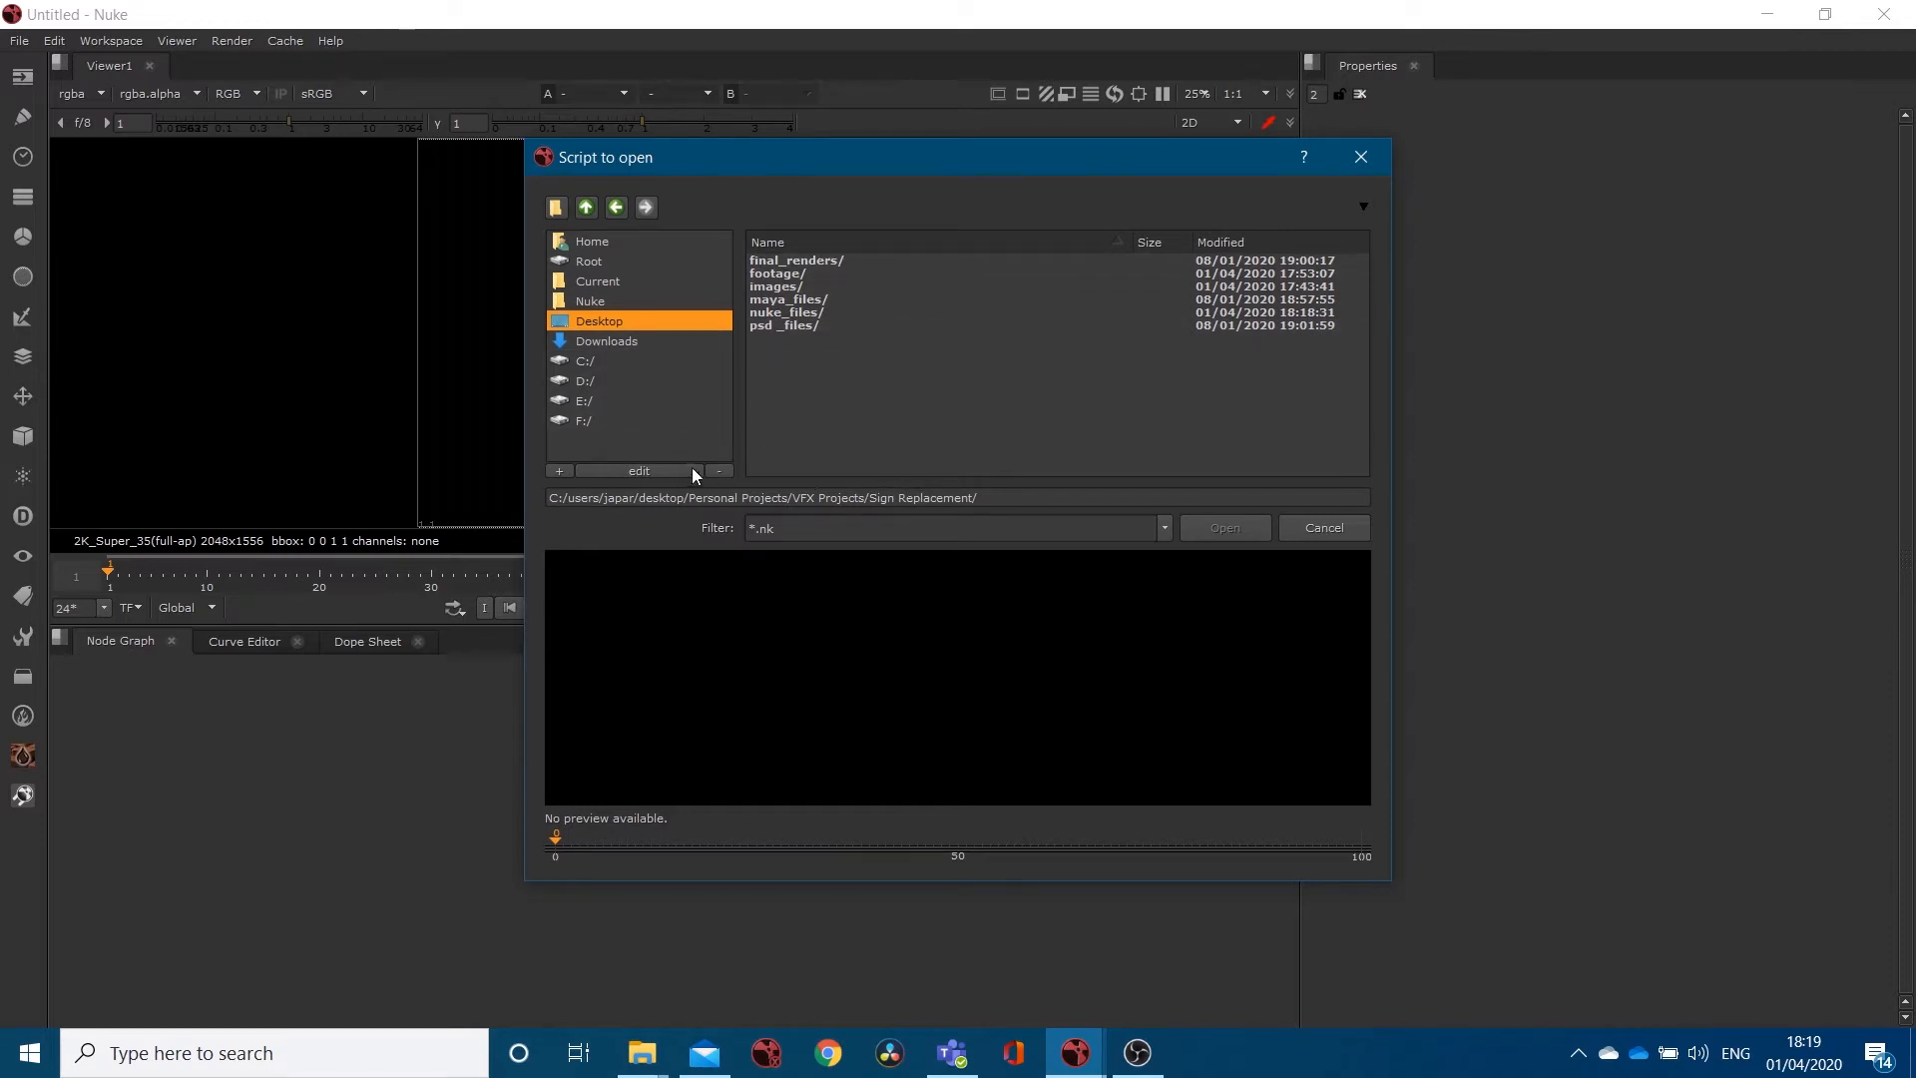
Add the Sign Replacement folder as a favorite under that name, enabled for all browser types.
{"action": "left_click", "coordinate": [561, 471]}
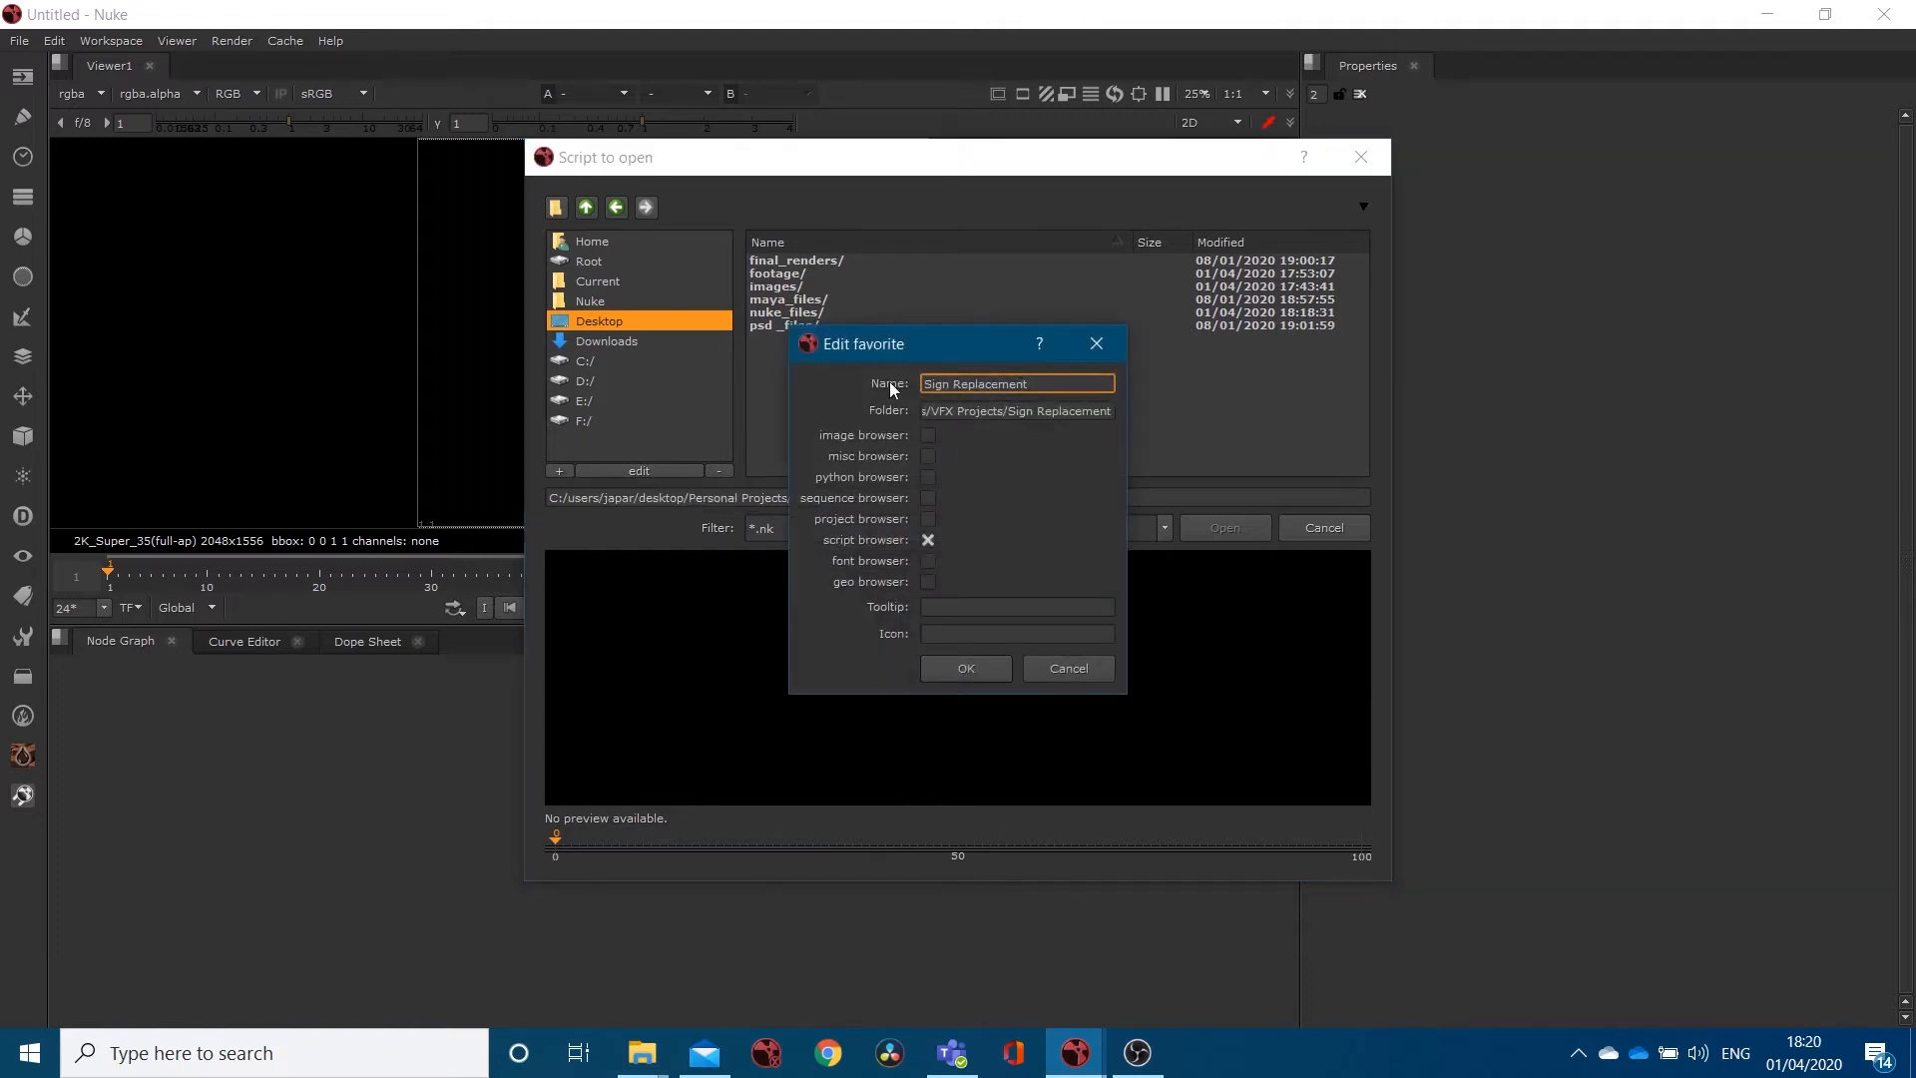
{"action": "left_click_drag", "start_coordinate": [943, 349], "coordinate": [1371, 313]}
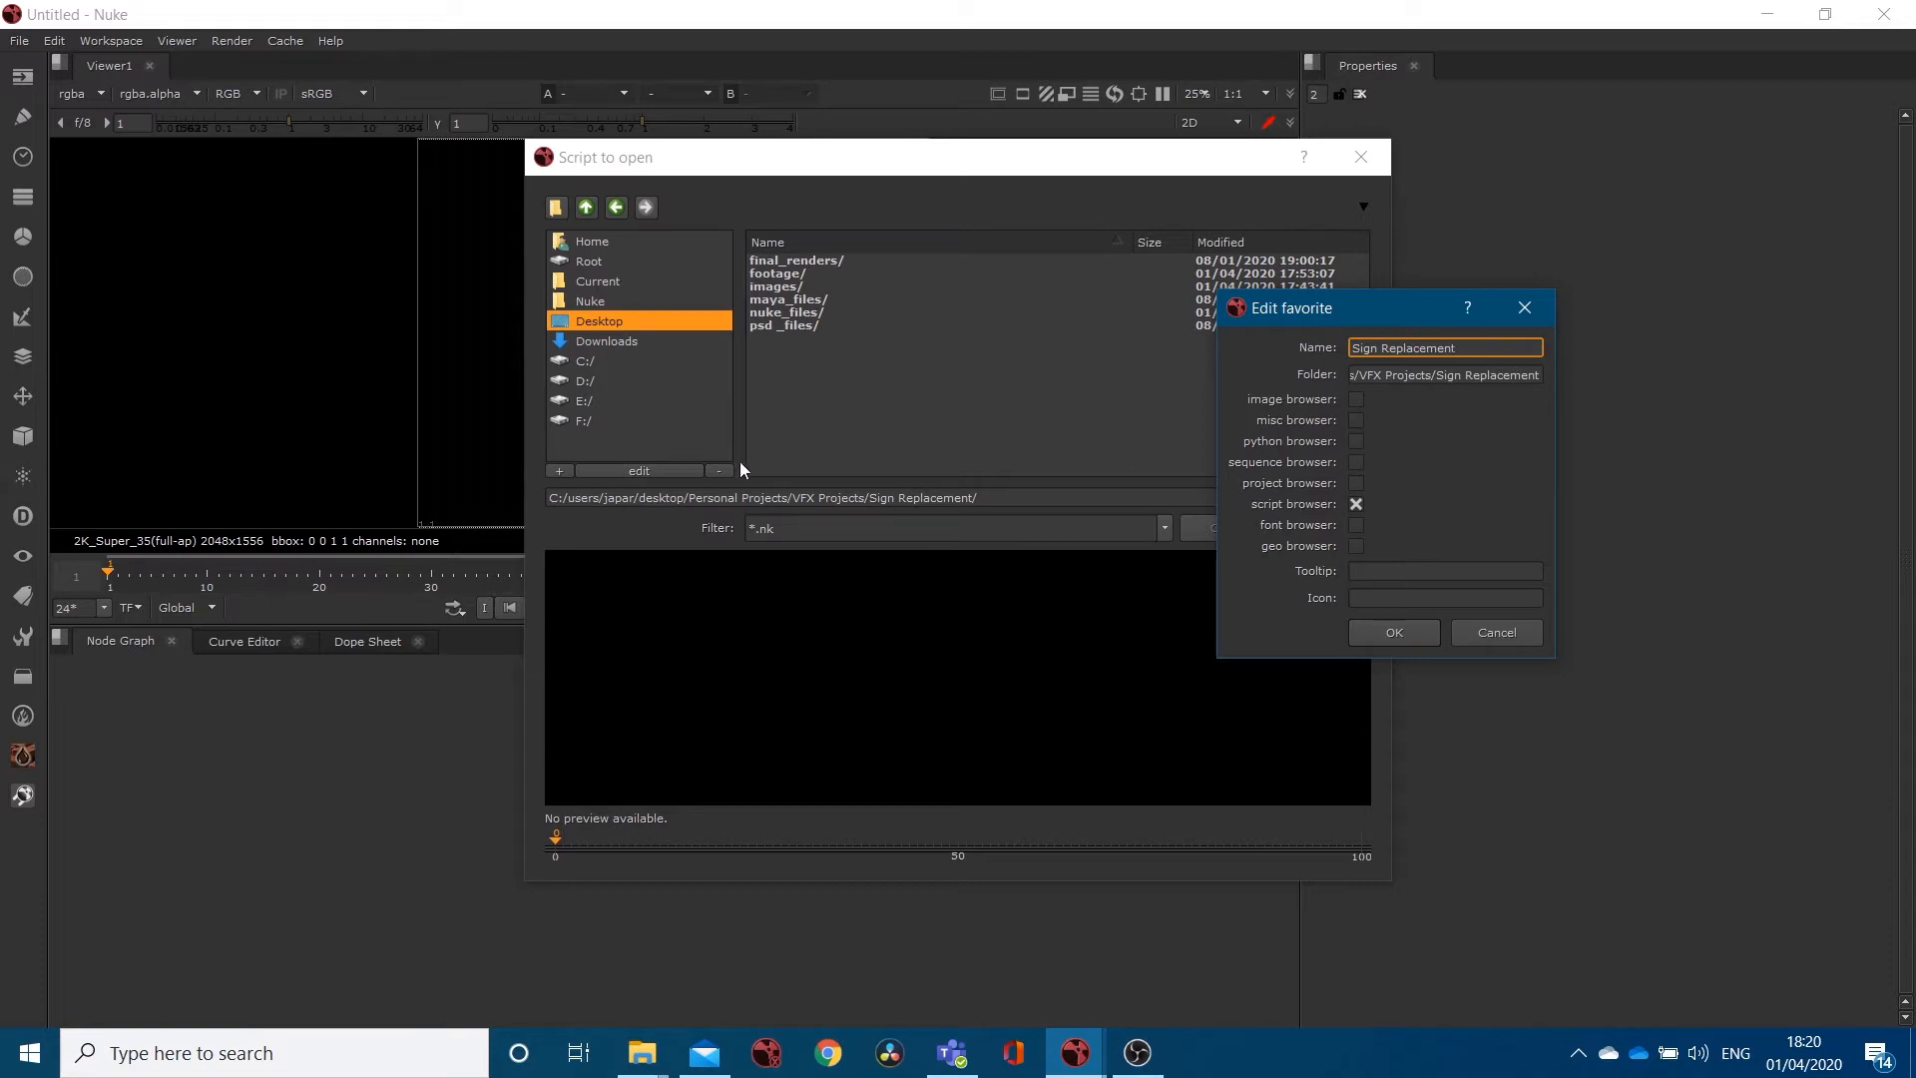
{"action": "left_click", "coordinate": [1355, 398]}
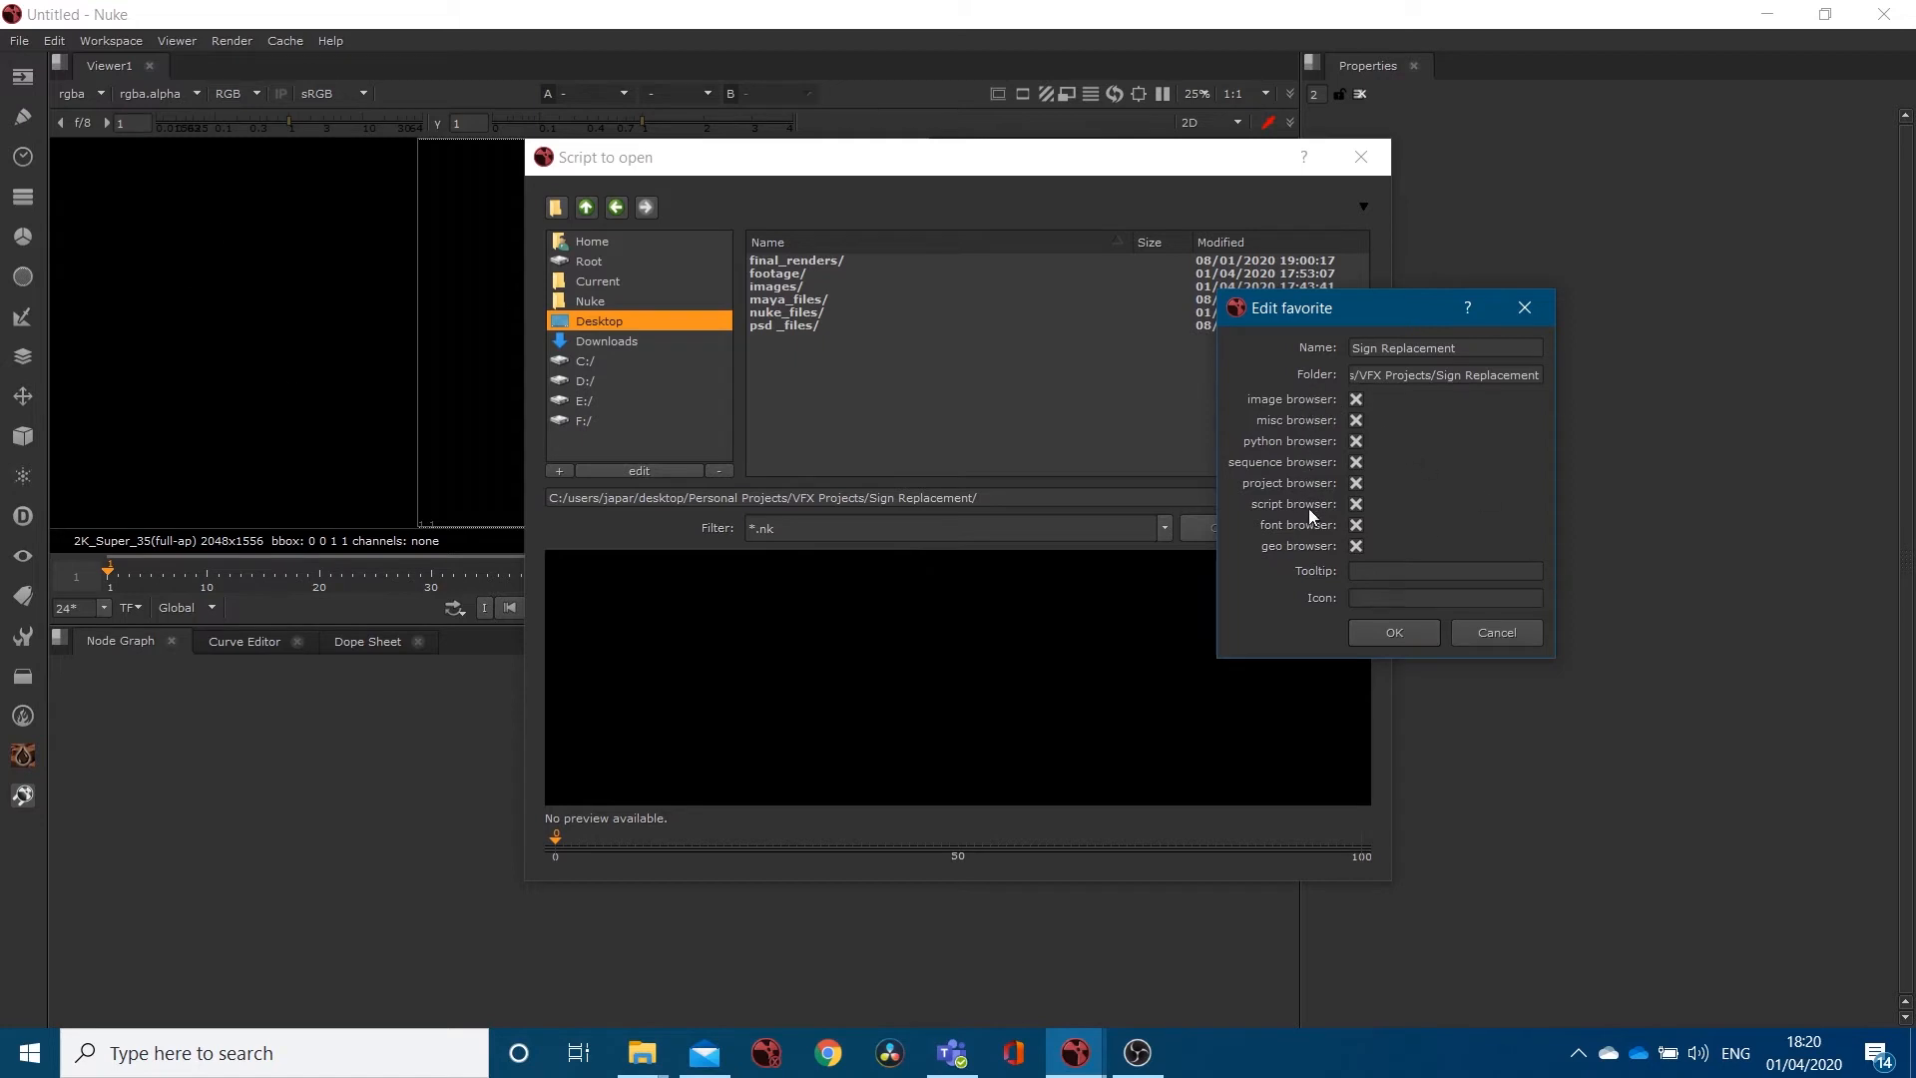
{"action": "left_click", "coordinate": [1356, 442]}
{"action": "left_click", "coordinate": [1356, 462]}
{"action": "left_click_drag", "start_coordinate": [1319, 299], "coordinate": [1040, 186]}
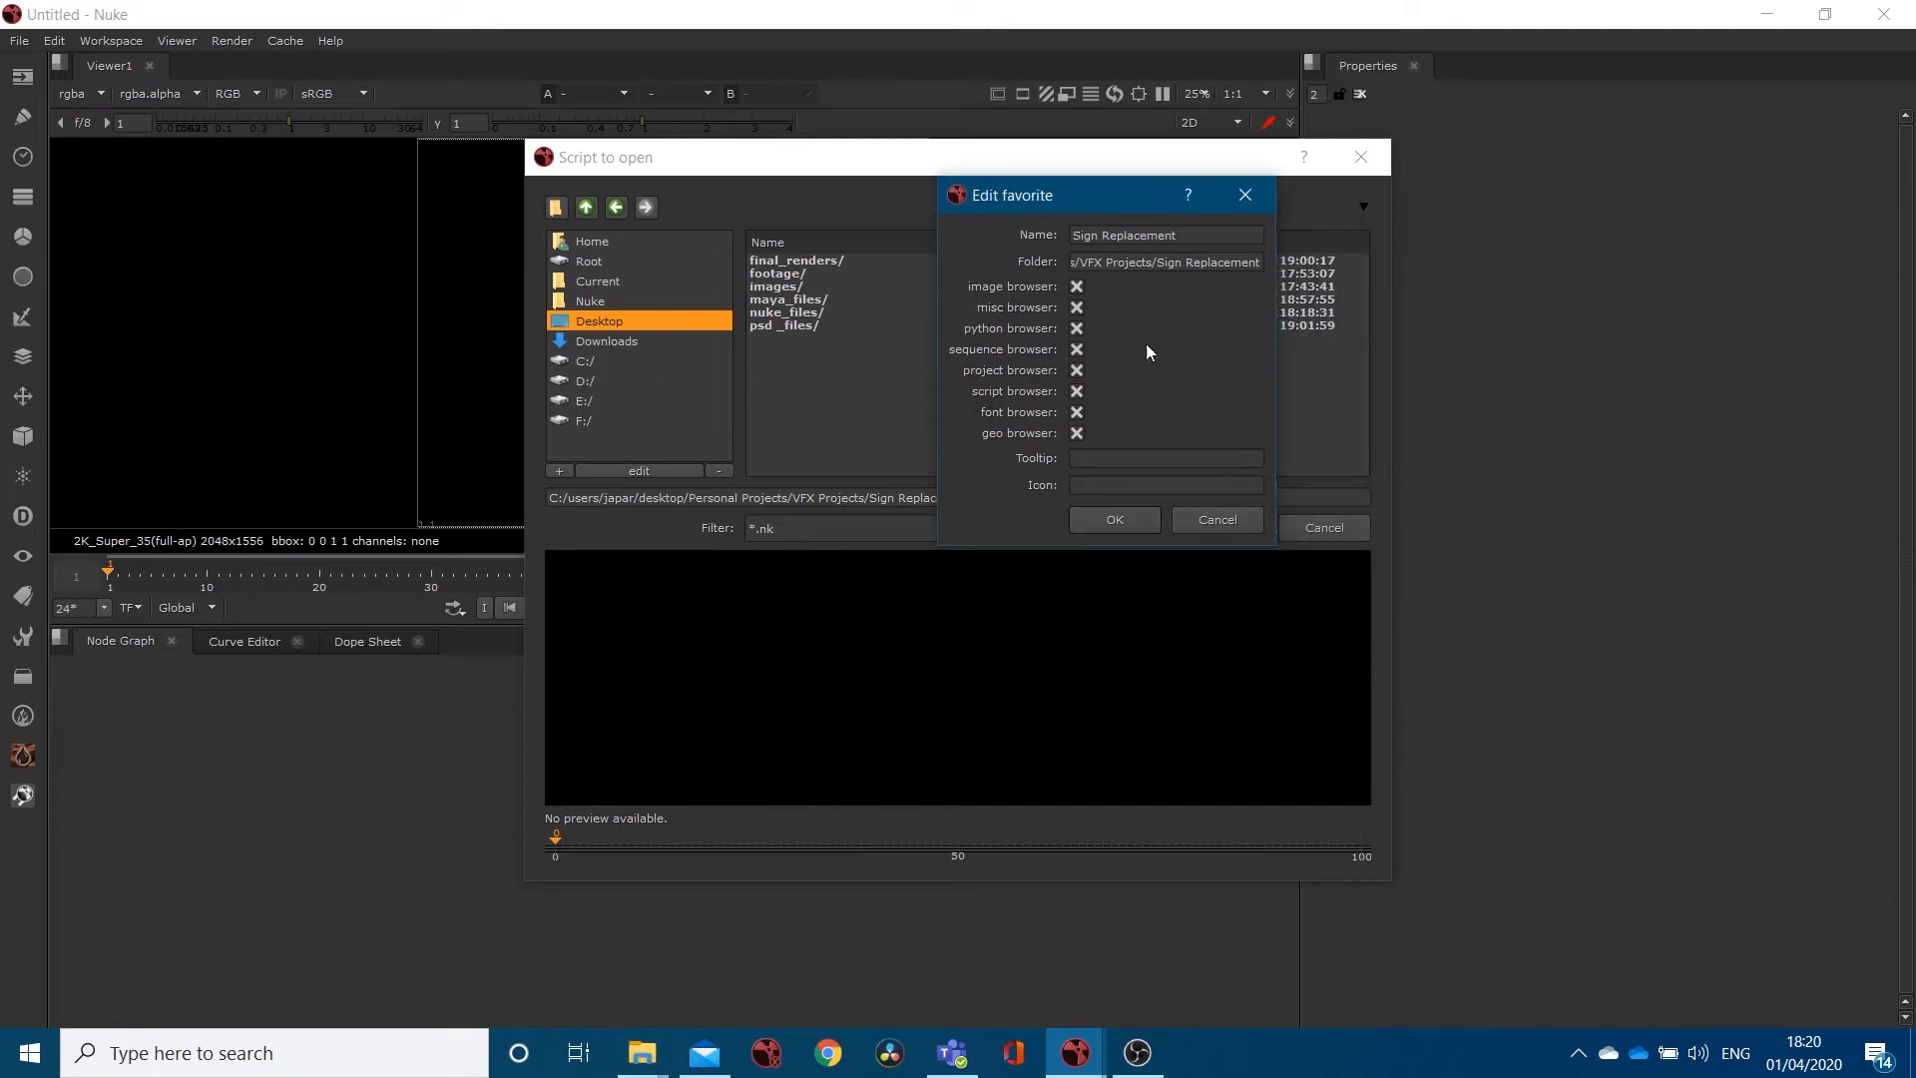
{"action": "left_click", "coordinate": [1095, 485]}
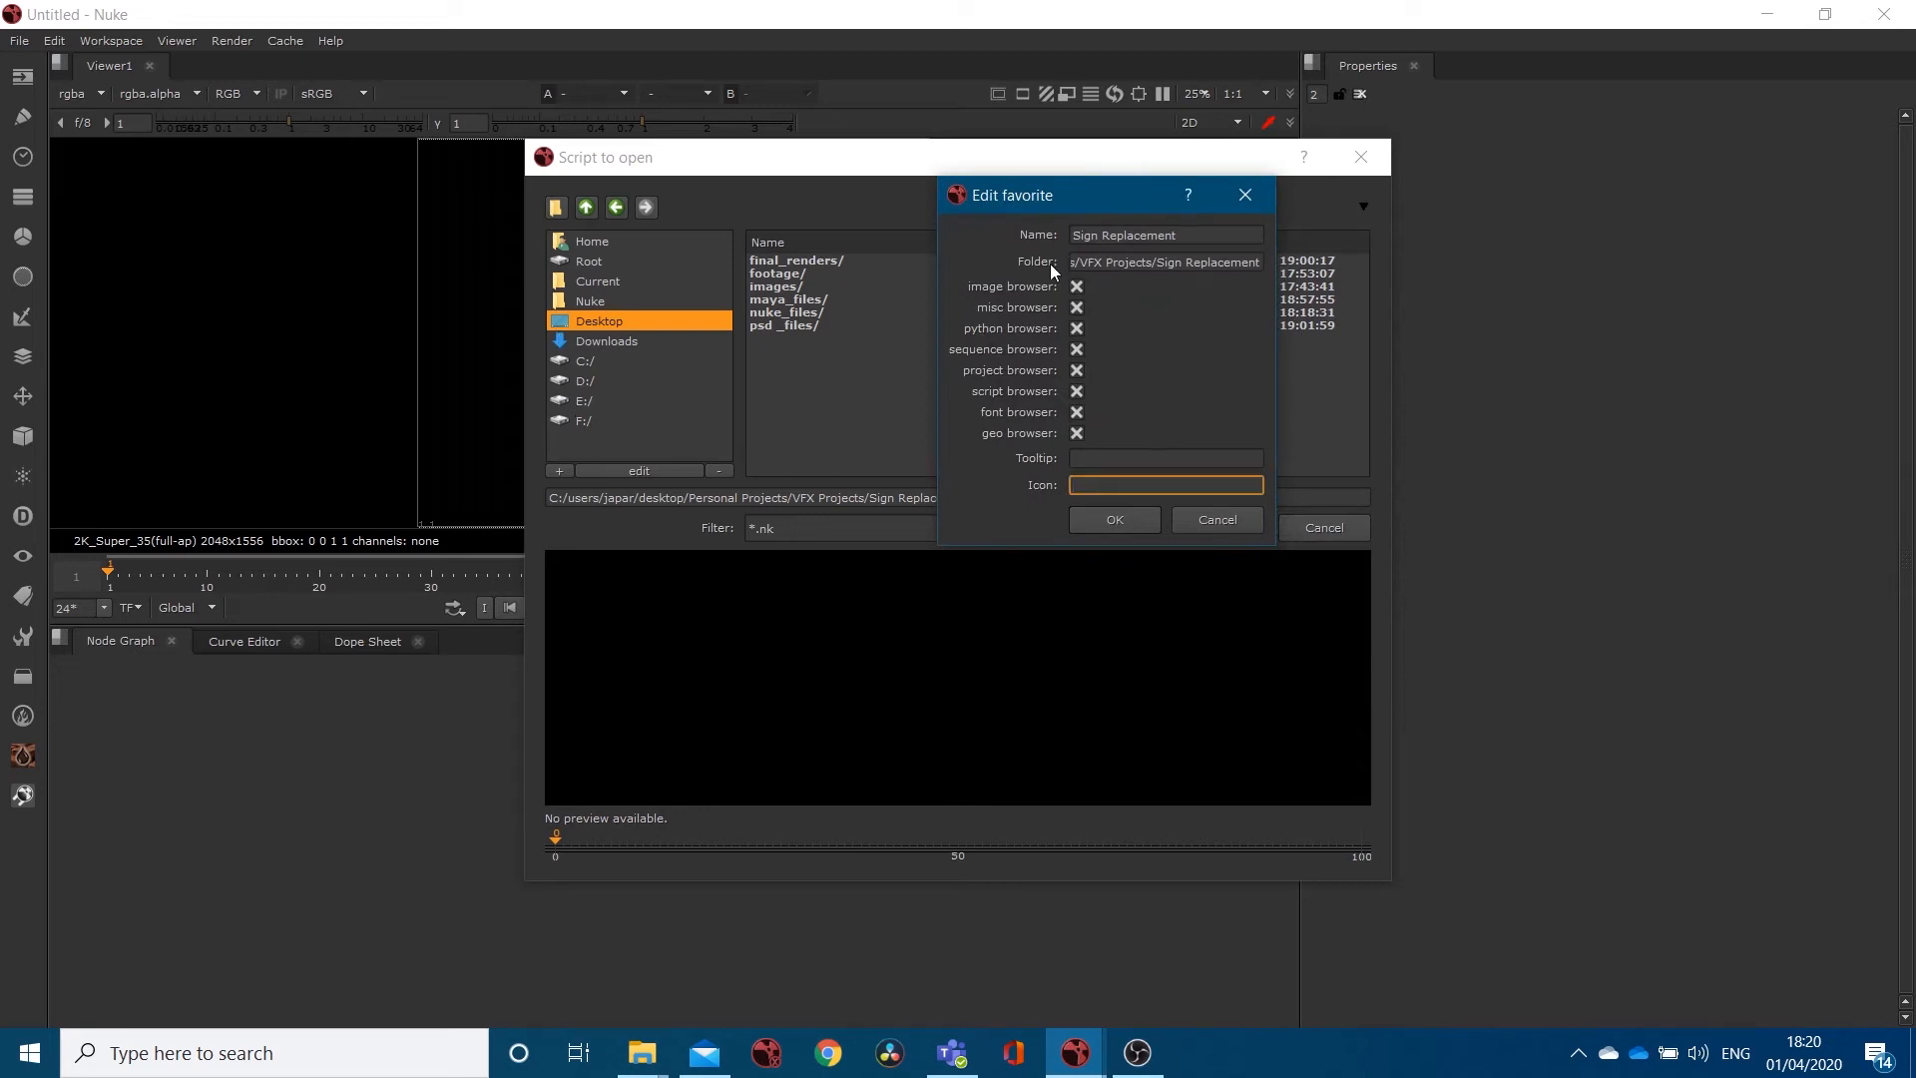
{"action": "left_click", "coordinate": [1115, 520]}
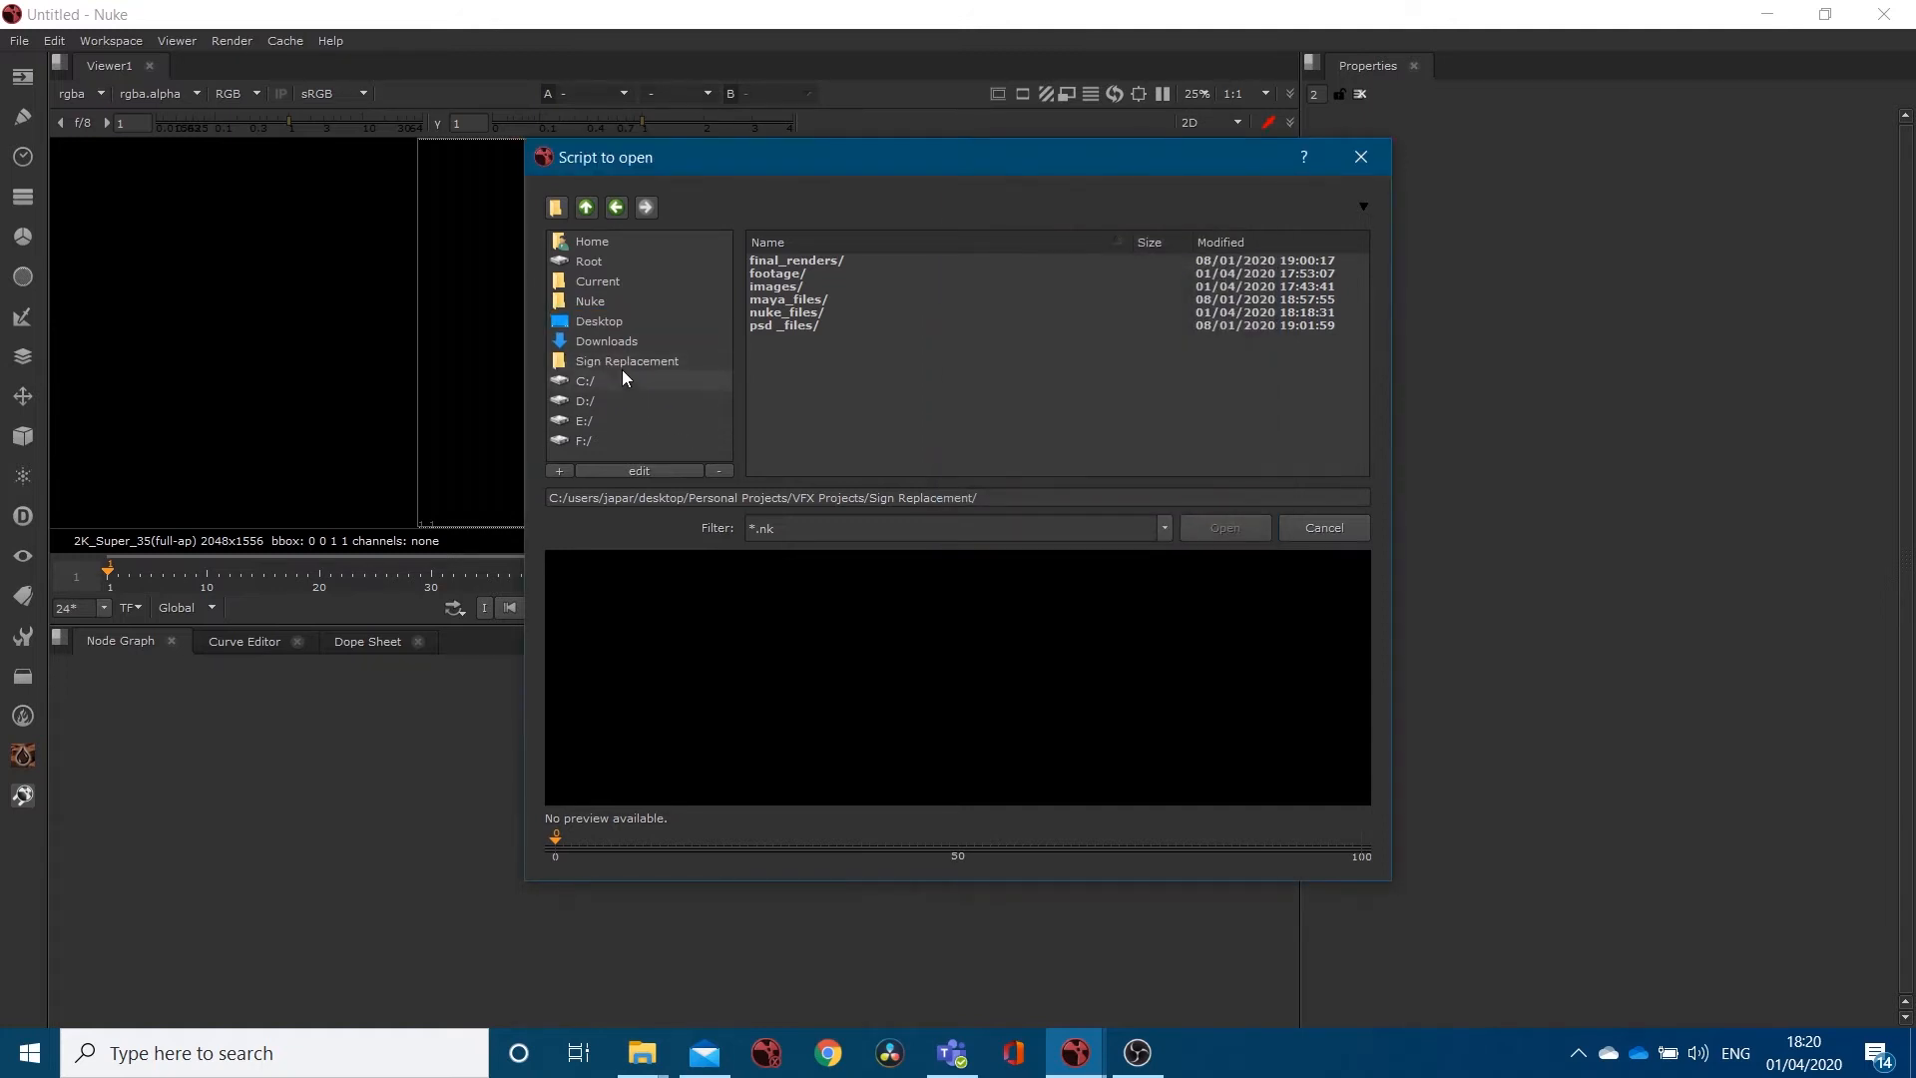
Open sign_replacement_v1.nk from nuke_files through the Sign Replacement favorite, and move the Viewer node beneath the final Merge.
{"action": "left_click", "coordinate": [602, 321]}
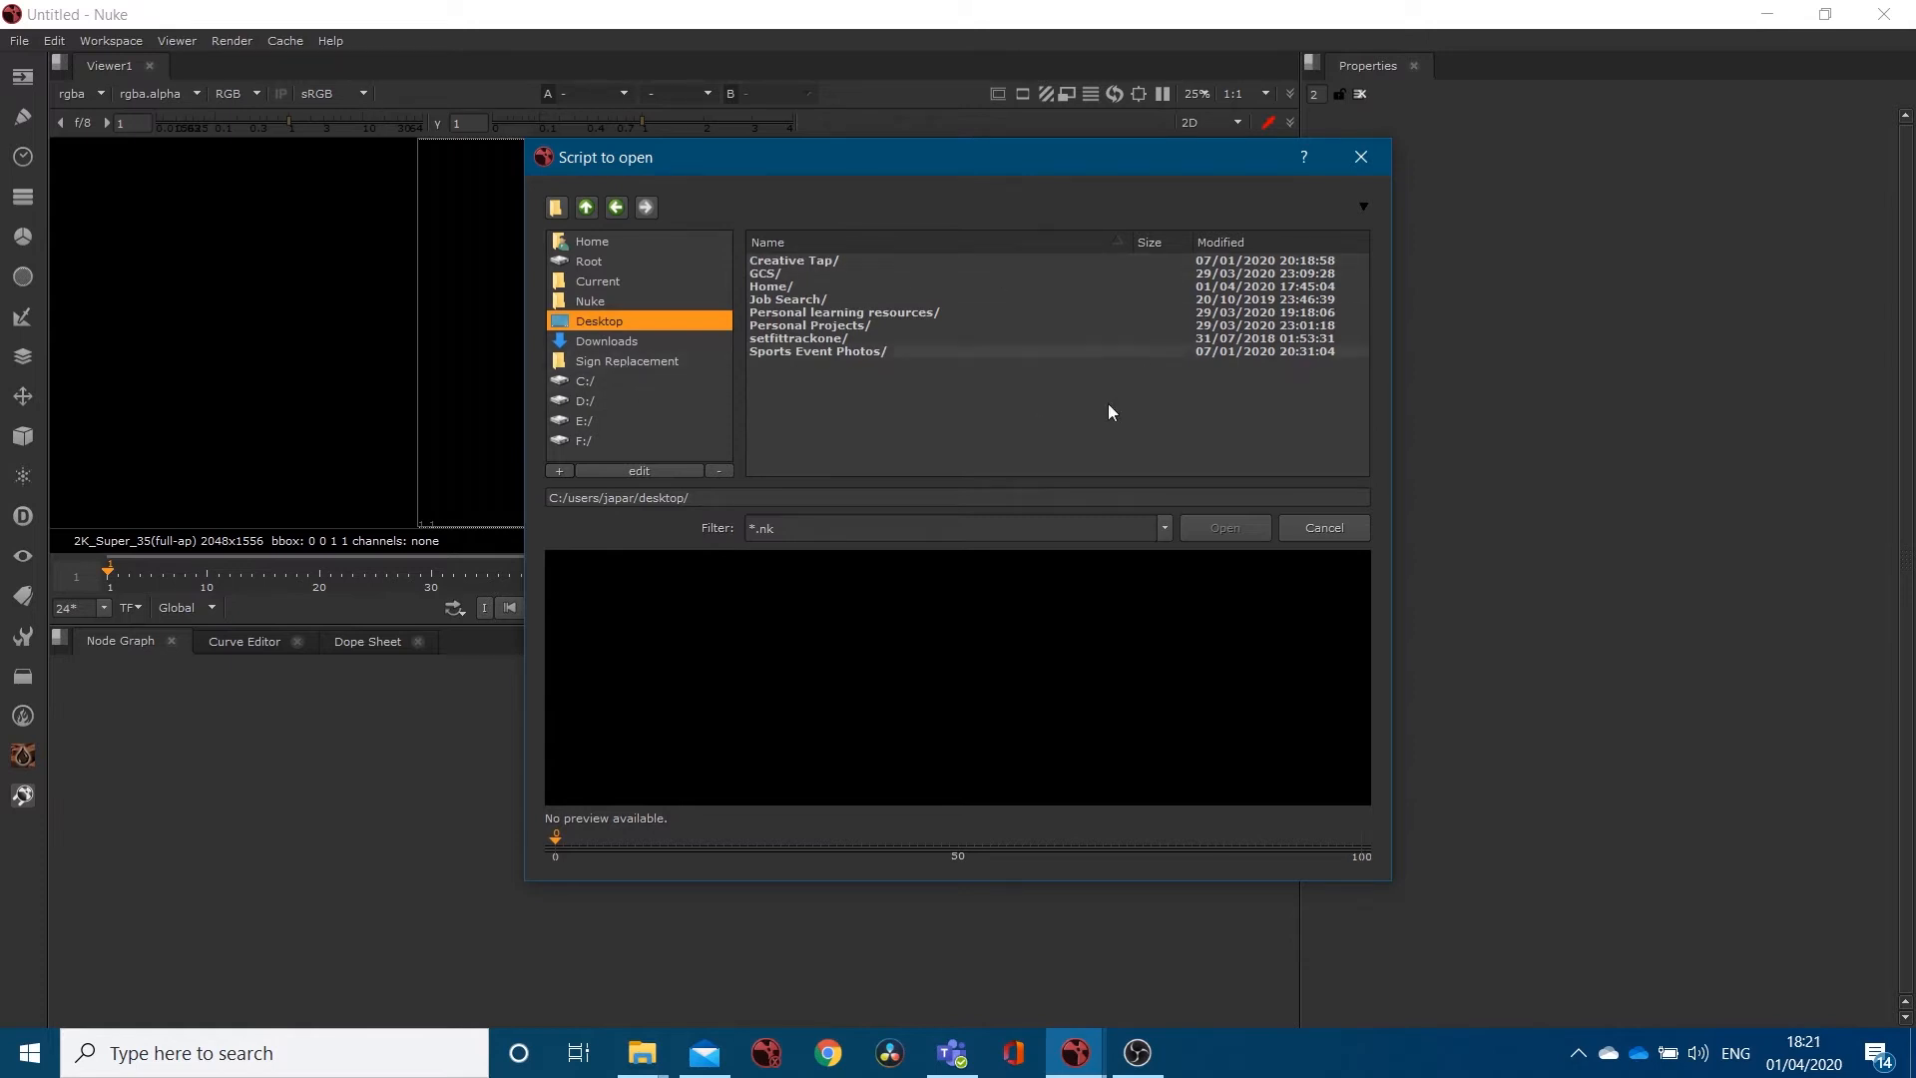
{"action": "left_click", "coordinate": [620, 363]}
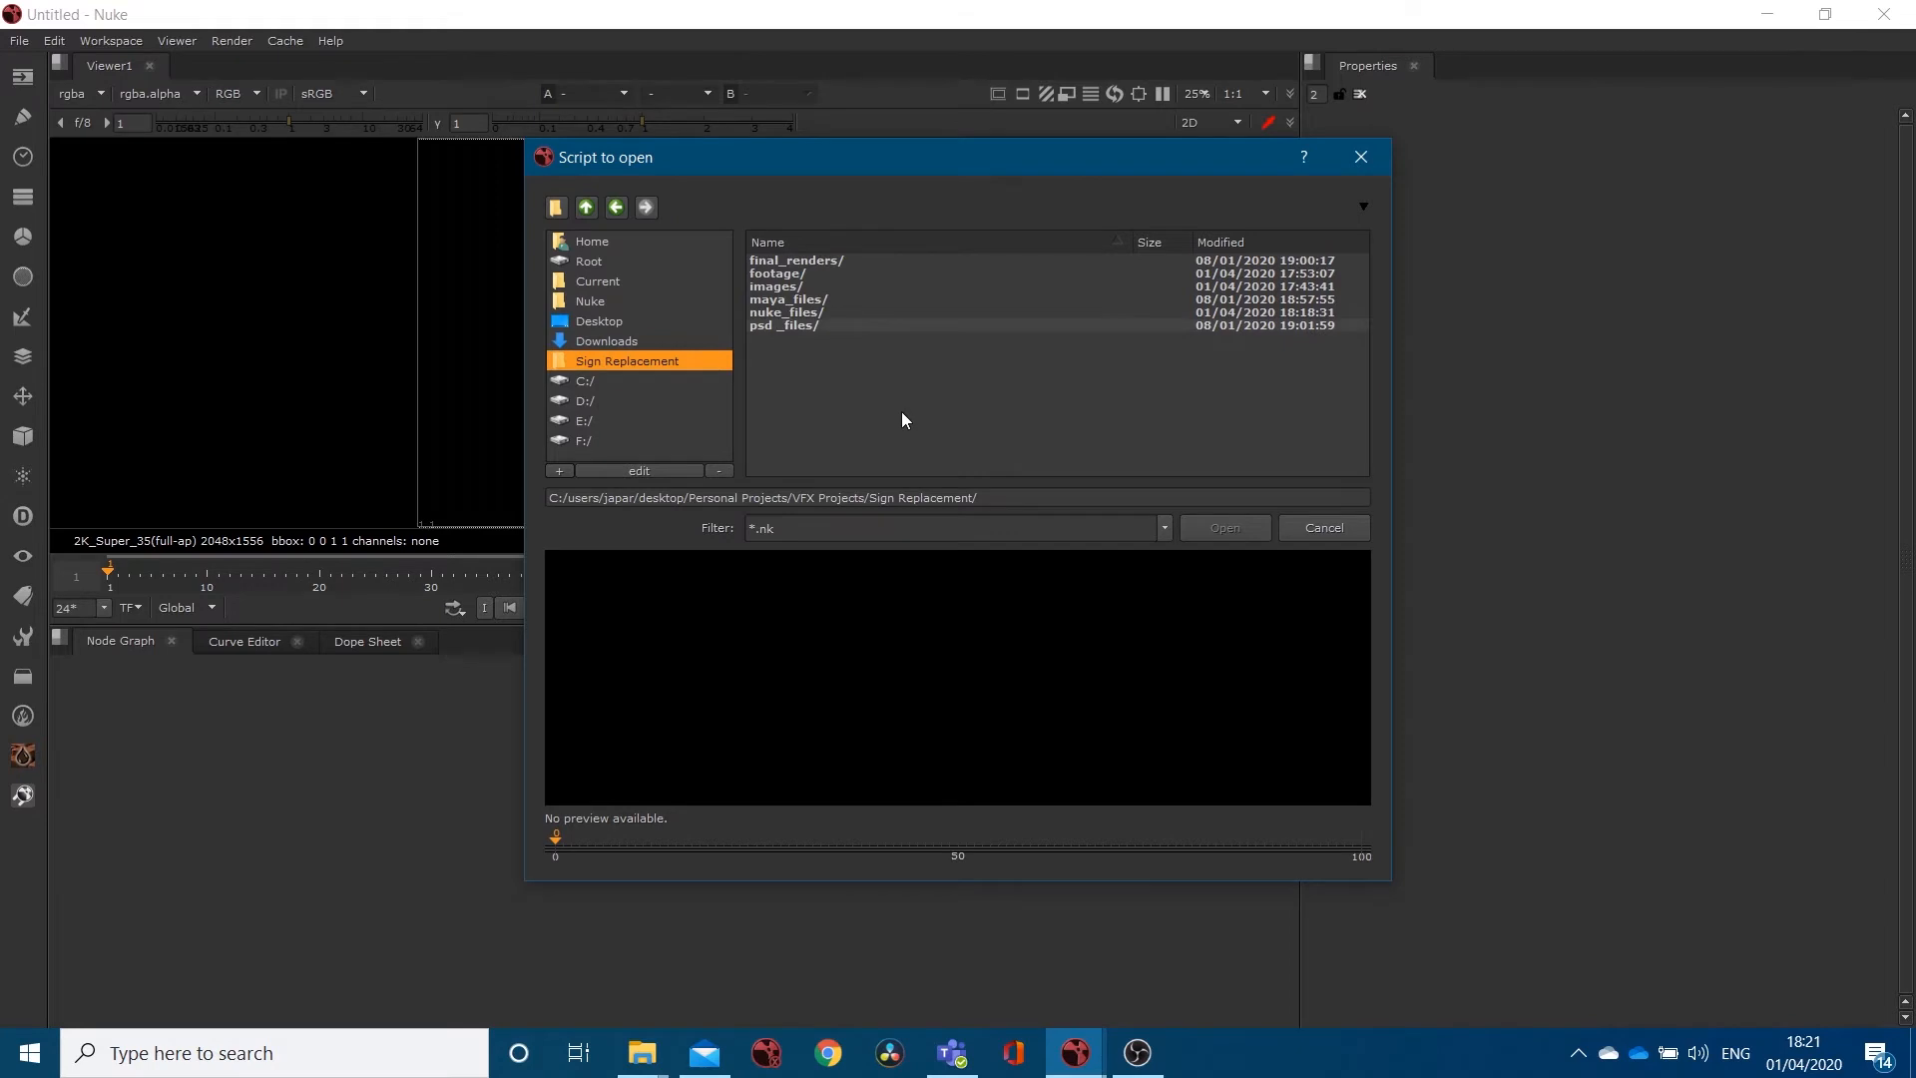
{"action": "left_click_drag", "start_coordinate": [782, 163], "coordinate": [1102, 138]}
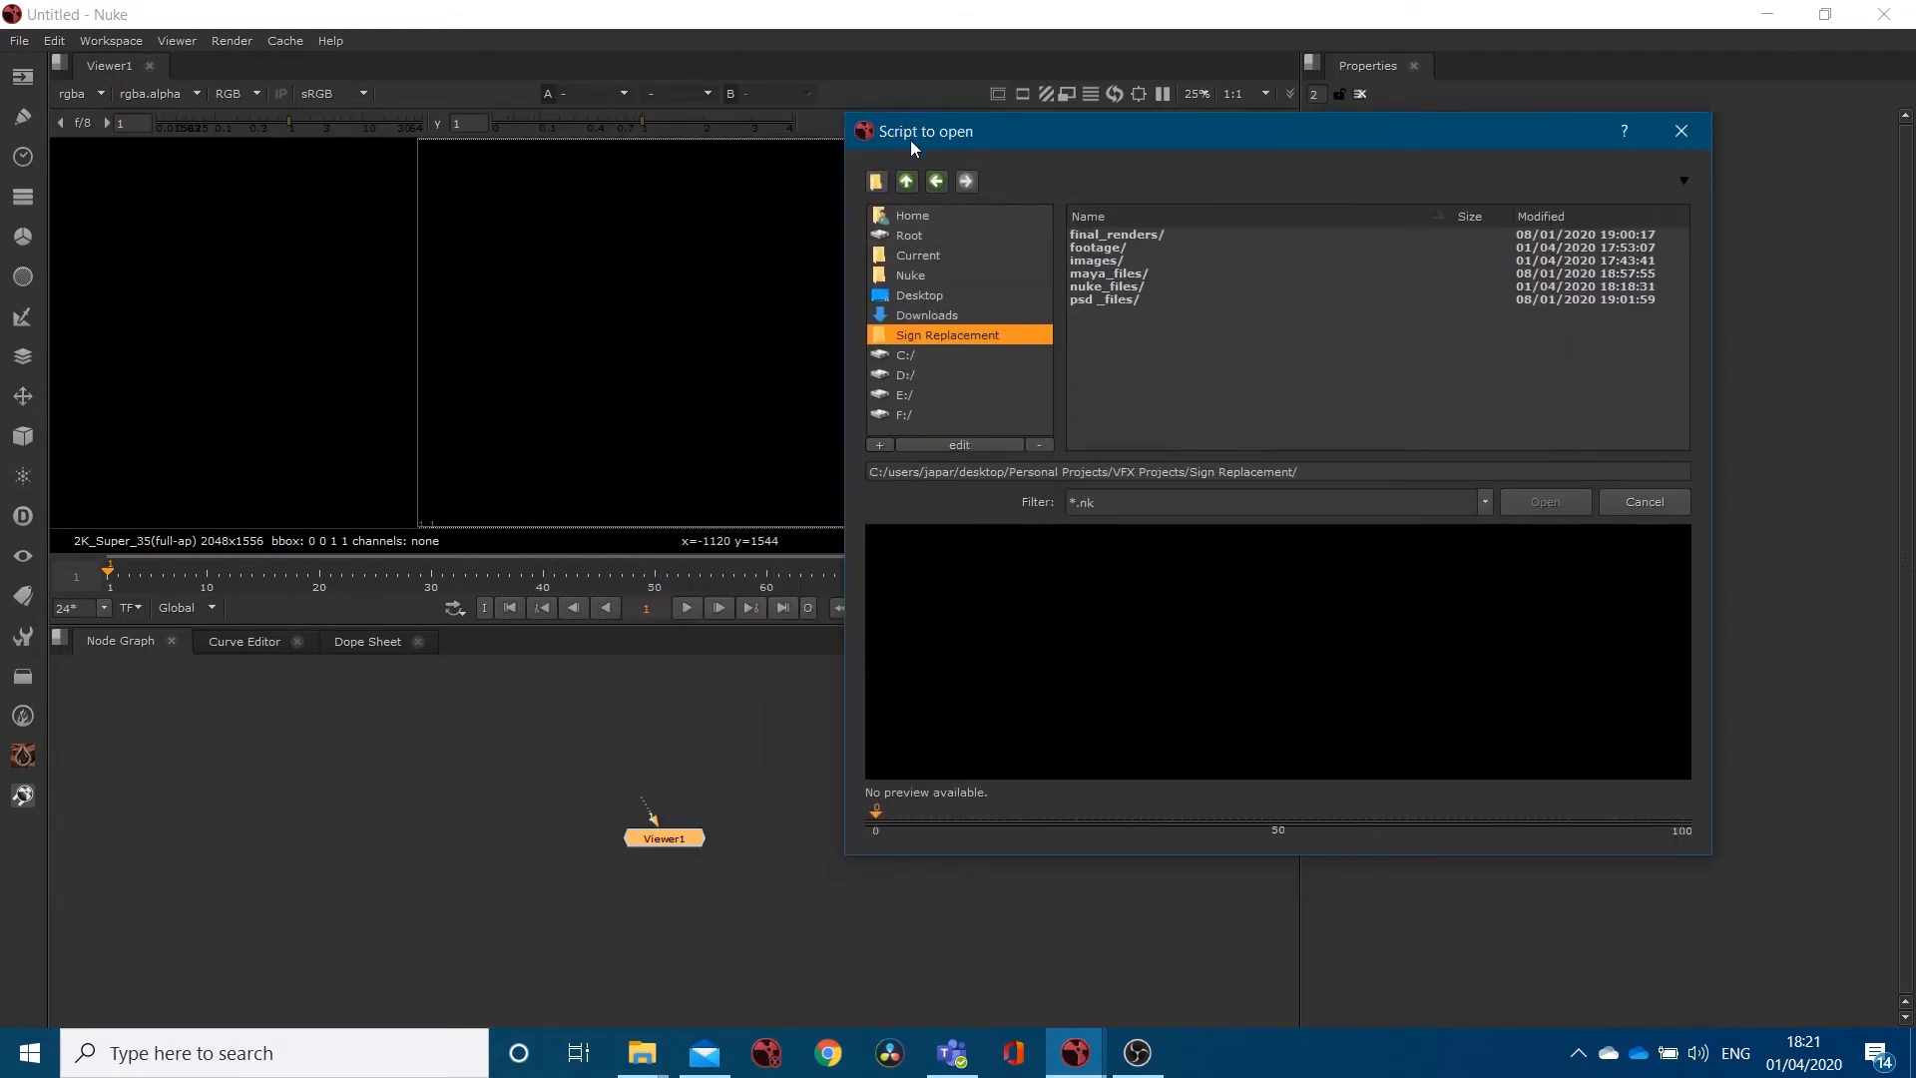
{"action": "double_click", "coordinate": [1110, 287]}
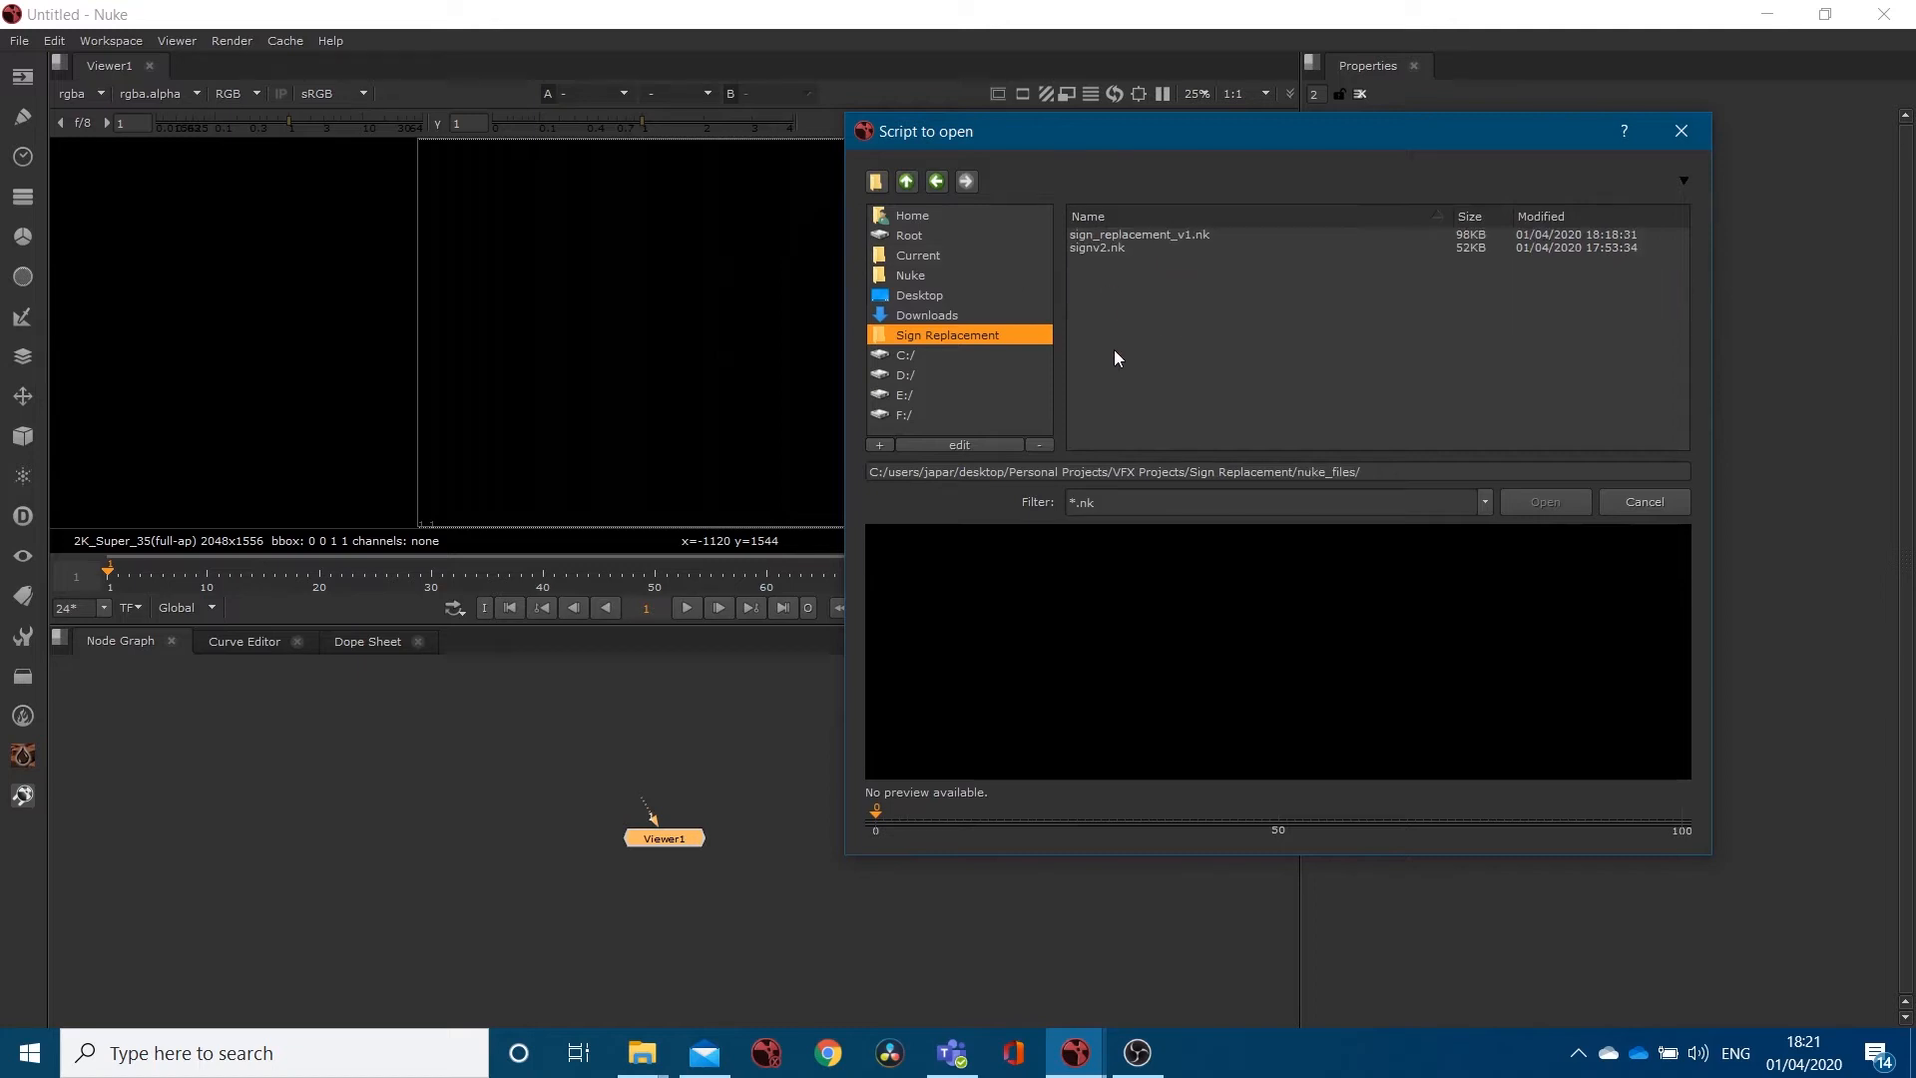
{"action": "left_click", "coordinate": [1139, 236]}
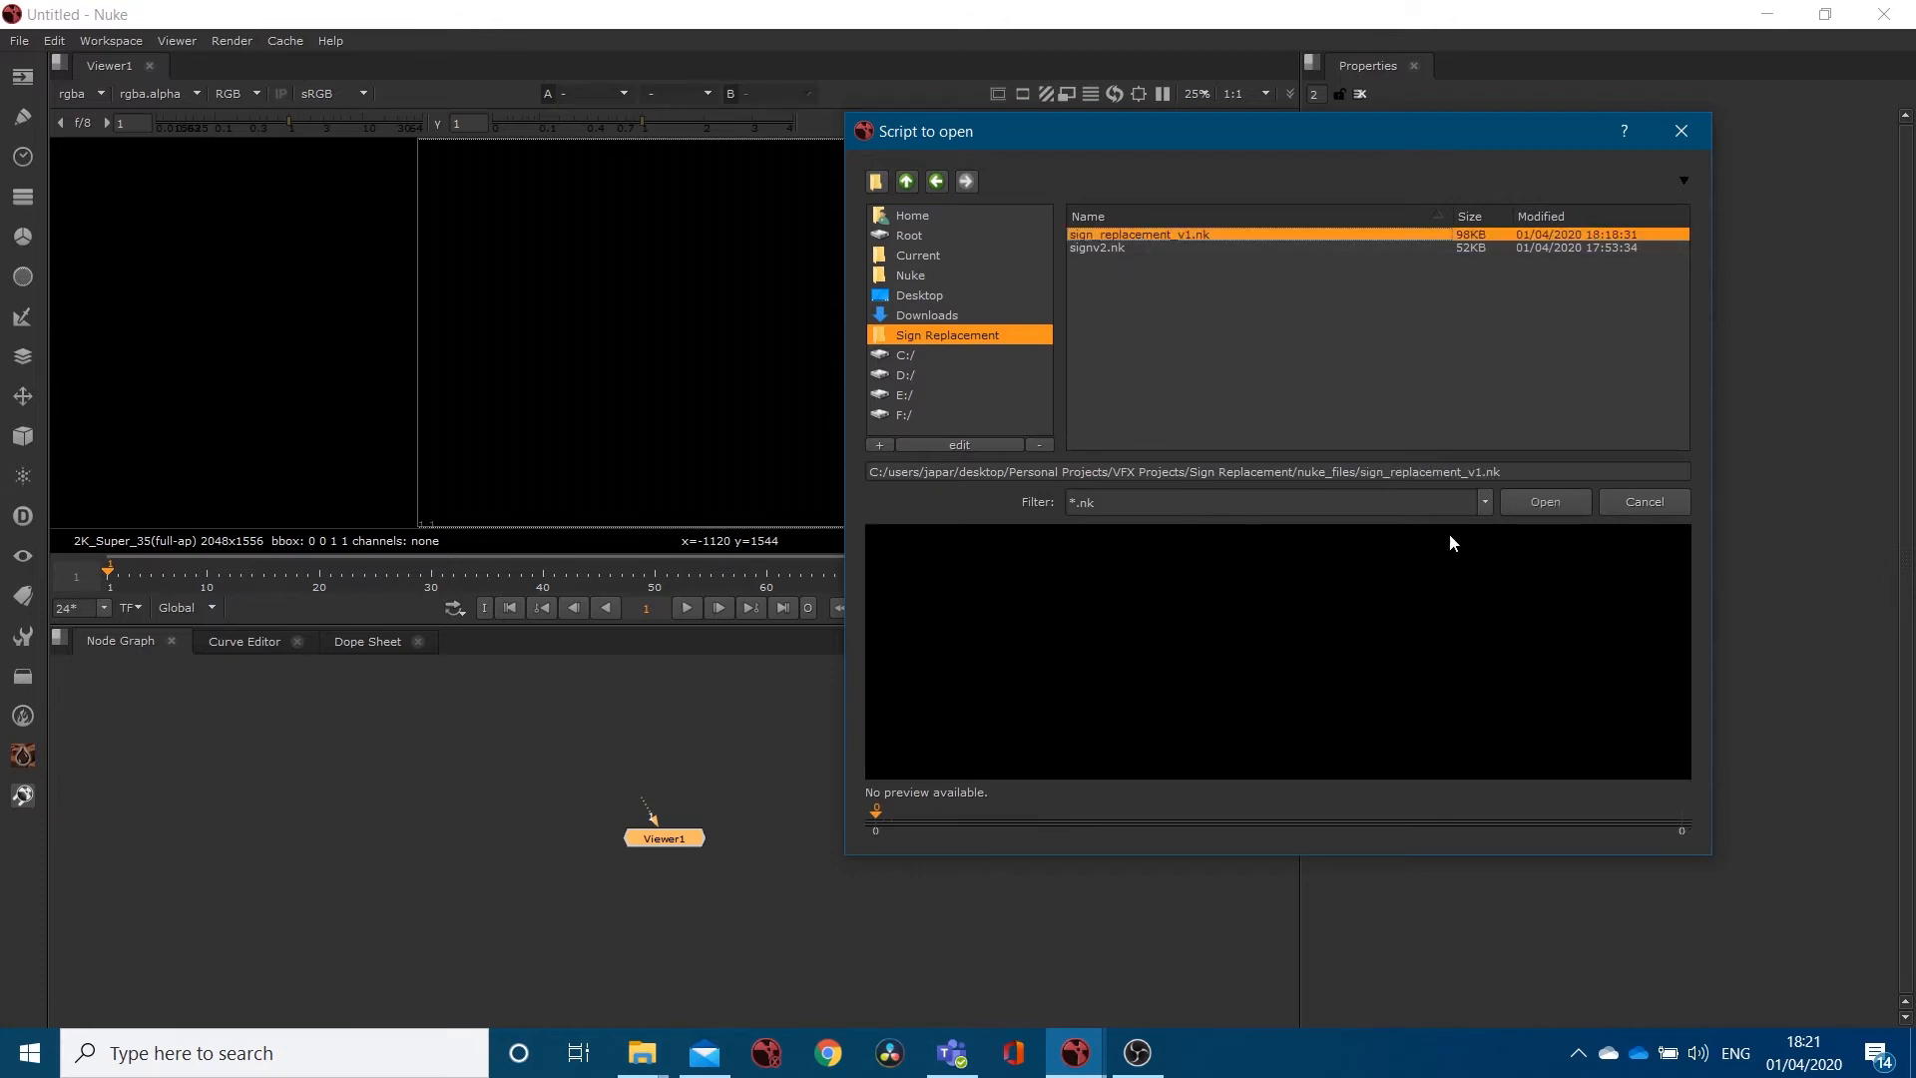
{"action": "left_click", "coordinate": [1539, 507]}
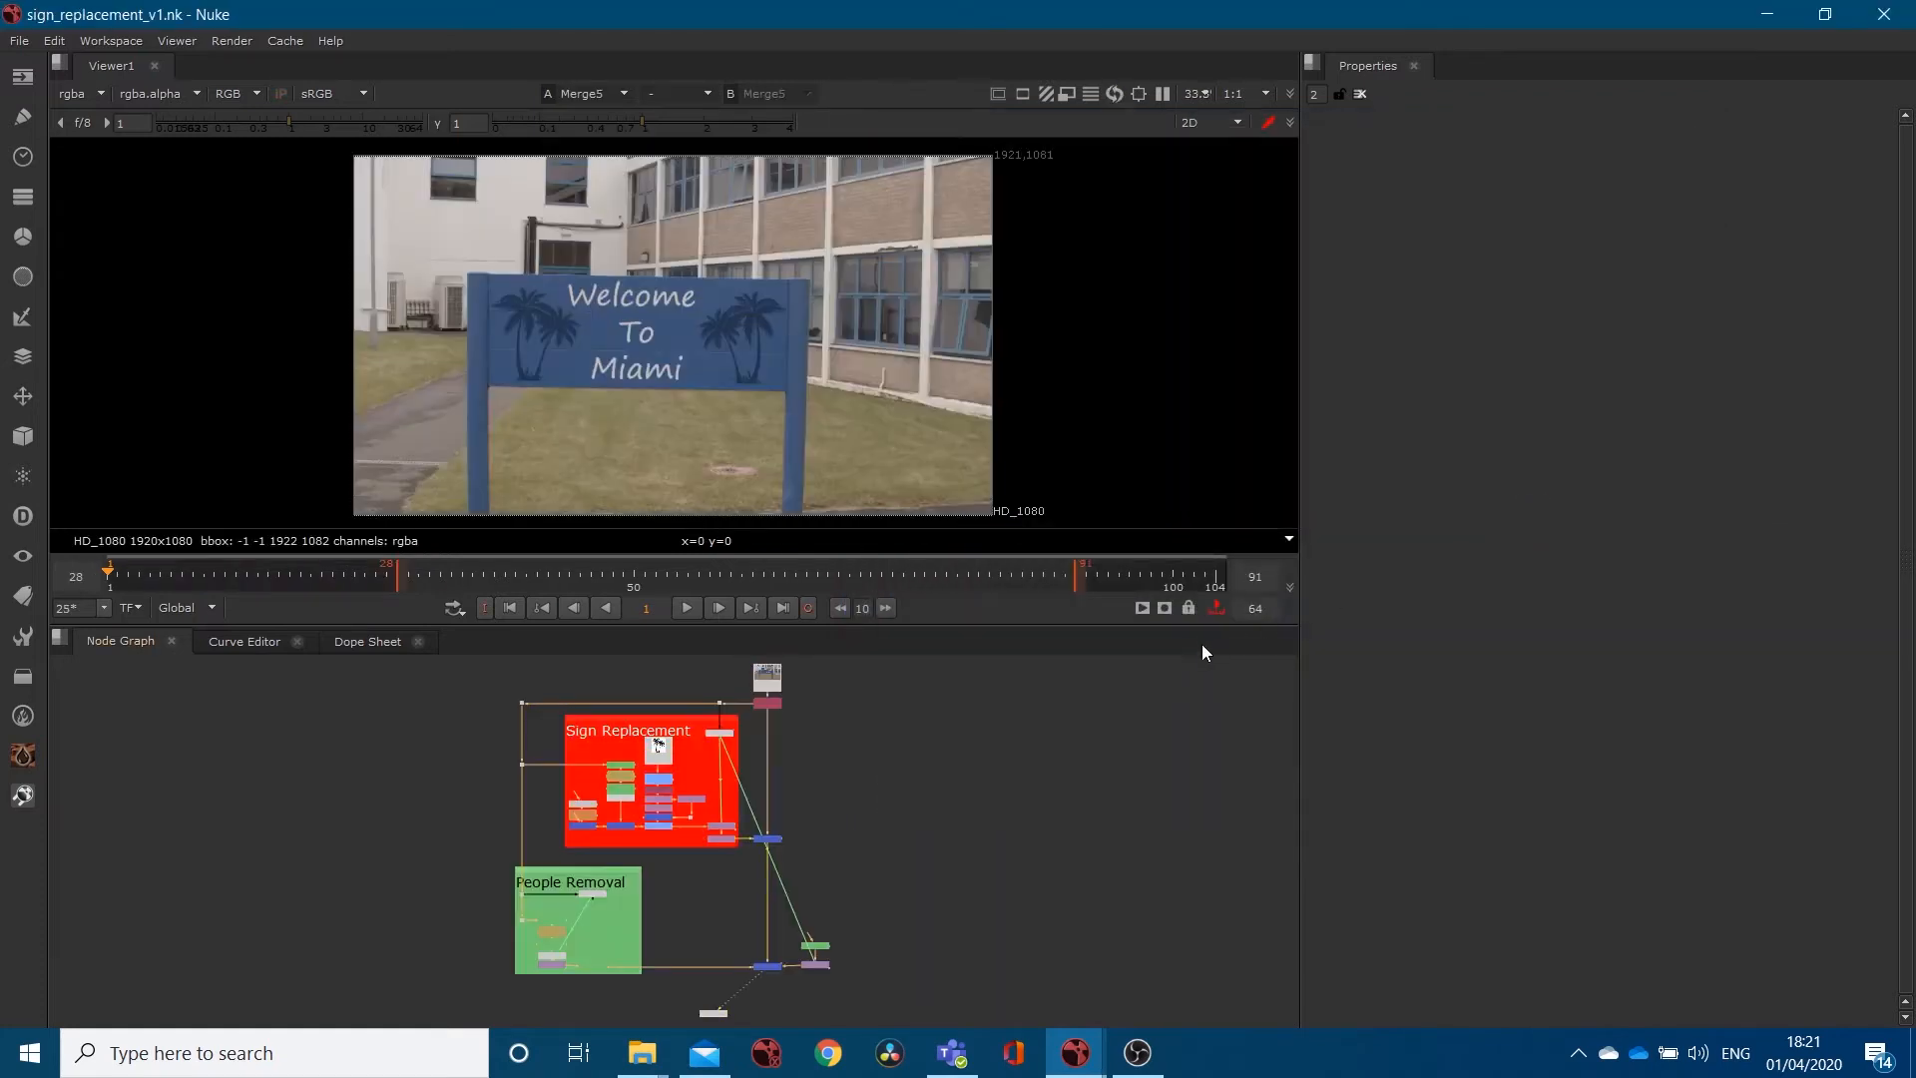
{"action": "left_click_drag", "start_coordinate": [715, 1014], "coordinate": [770, 1012]}
{"action": "left_click", "coordinate": [20, 41]}
{"action": "left_click", "coordinate": [58, 82]}
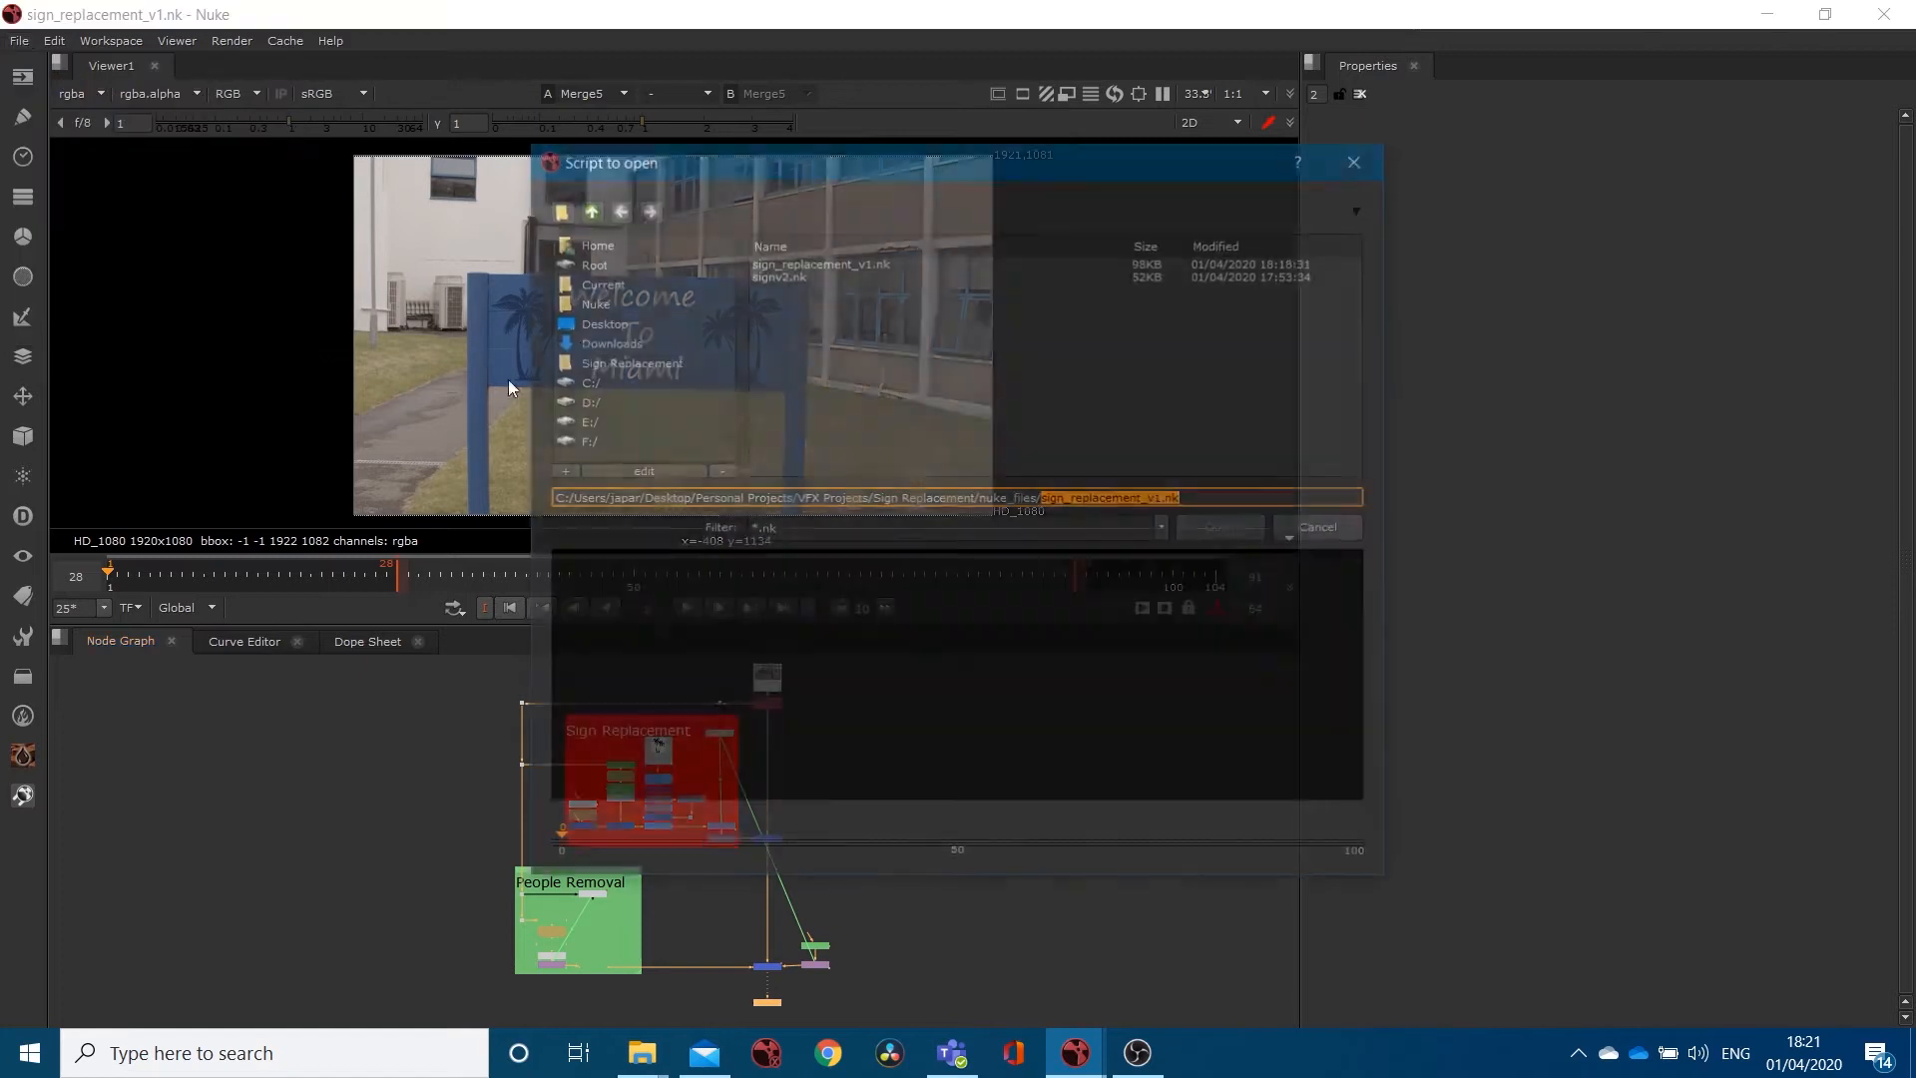
{"action": "left_click", "coordinate": [1319, 530]}
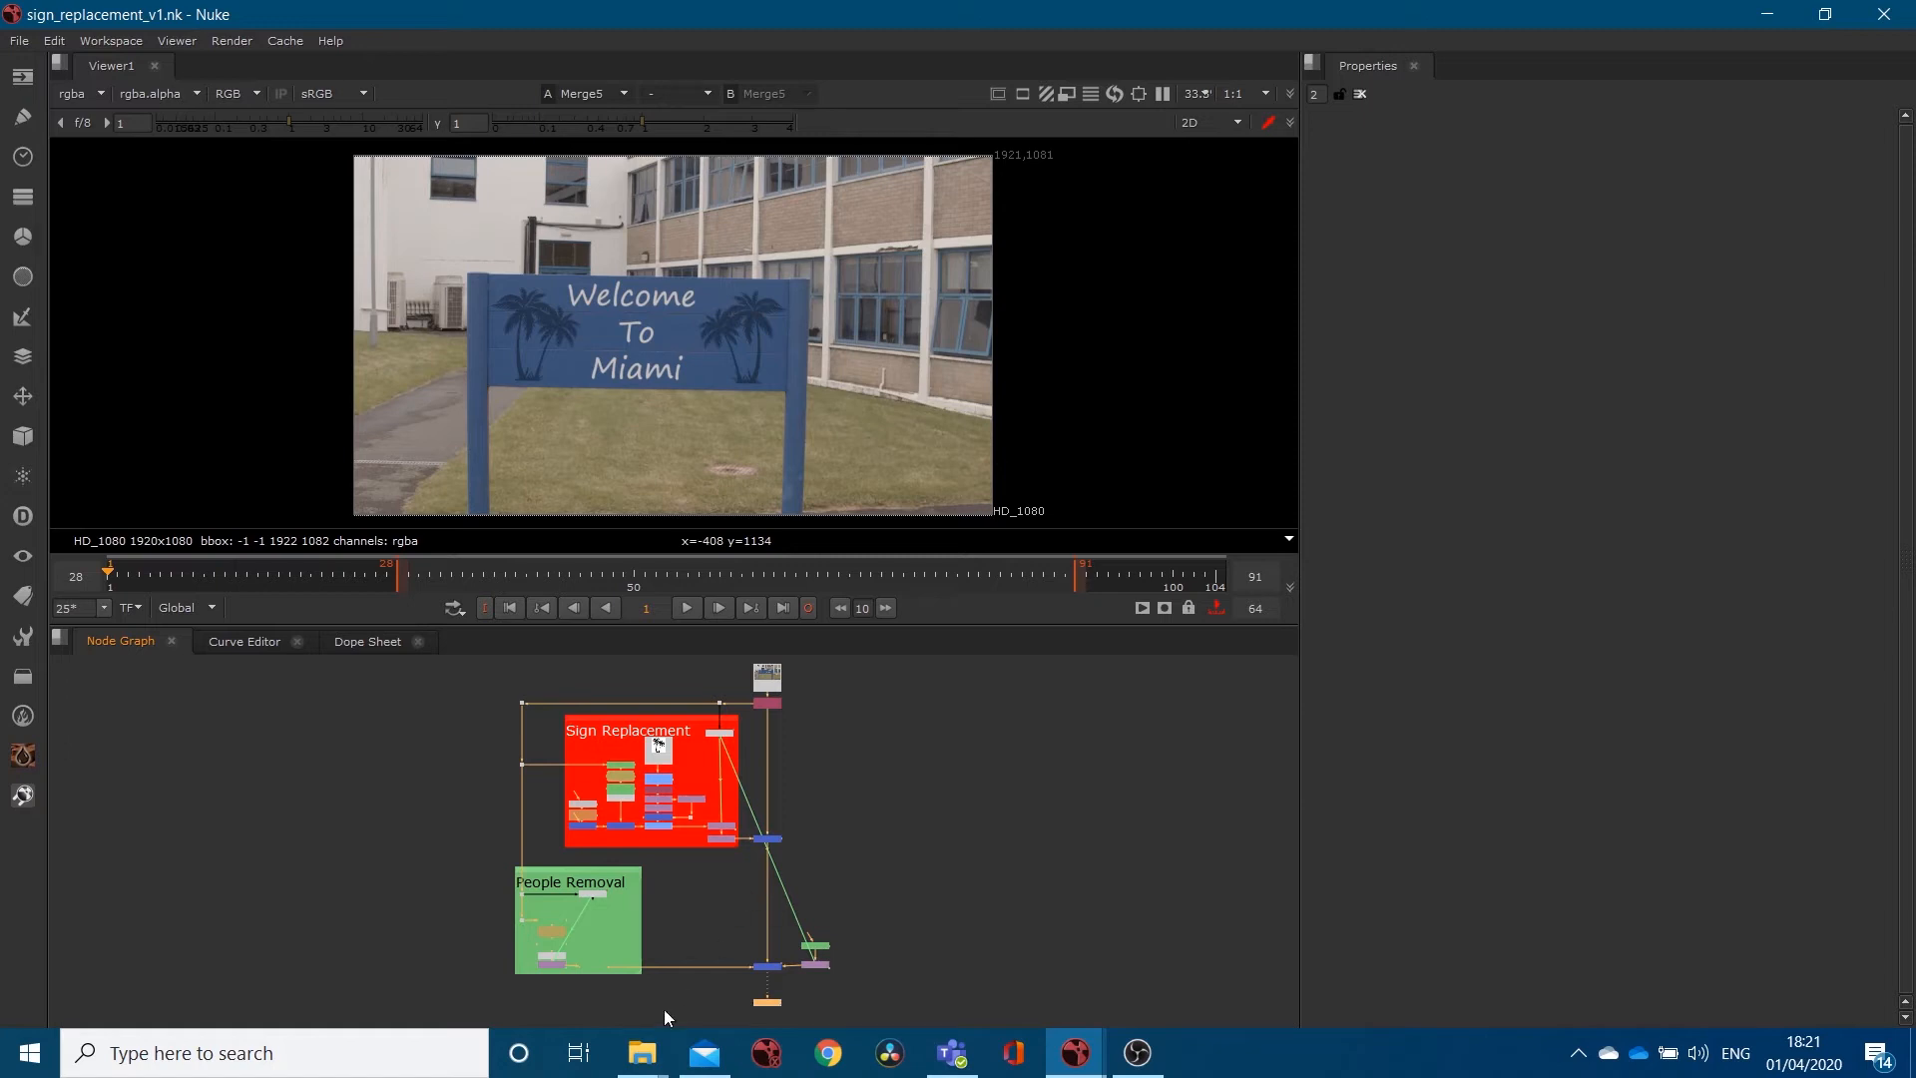
Move the Read3 sign_shot node up and to the right of Remove1, and open its properties.
{"action": "scroll", "coordinate": [781, 689], "scroll_direction": "up", "scroll_amount": 6}
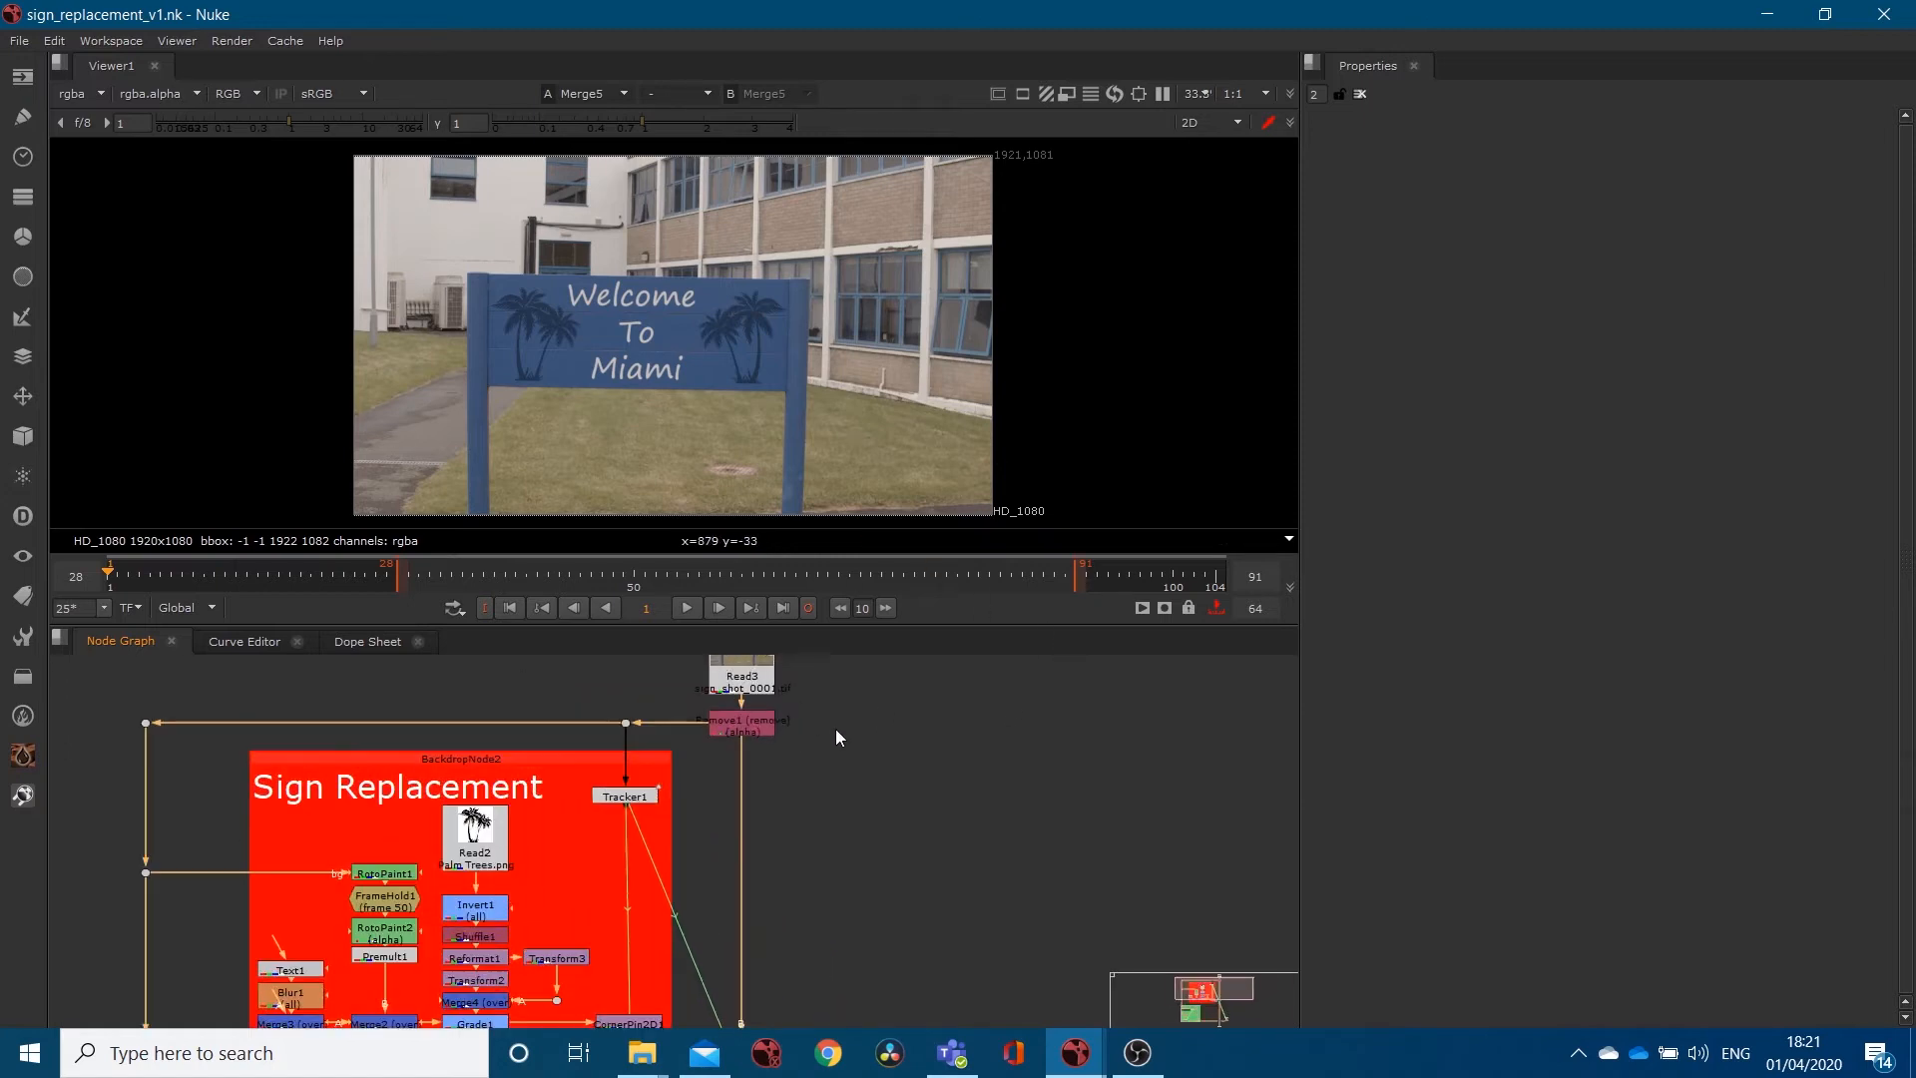
{"action": "scroll", "coordinate": [738, 828], "scroll_direction": "up", "scroll_amount": 5}
{"action": "left_click_drag", "start_coordinate": [697, 829], "coordinate": [832, 769]}
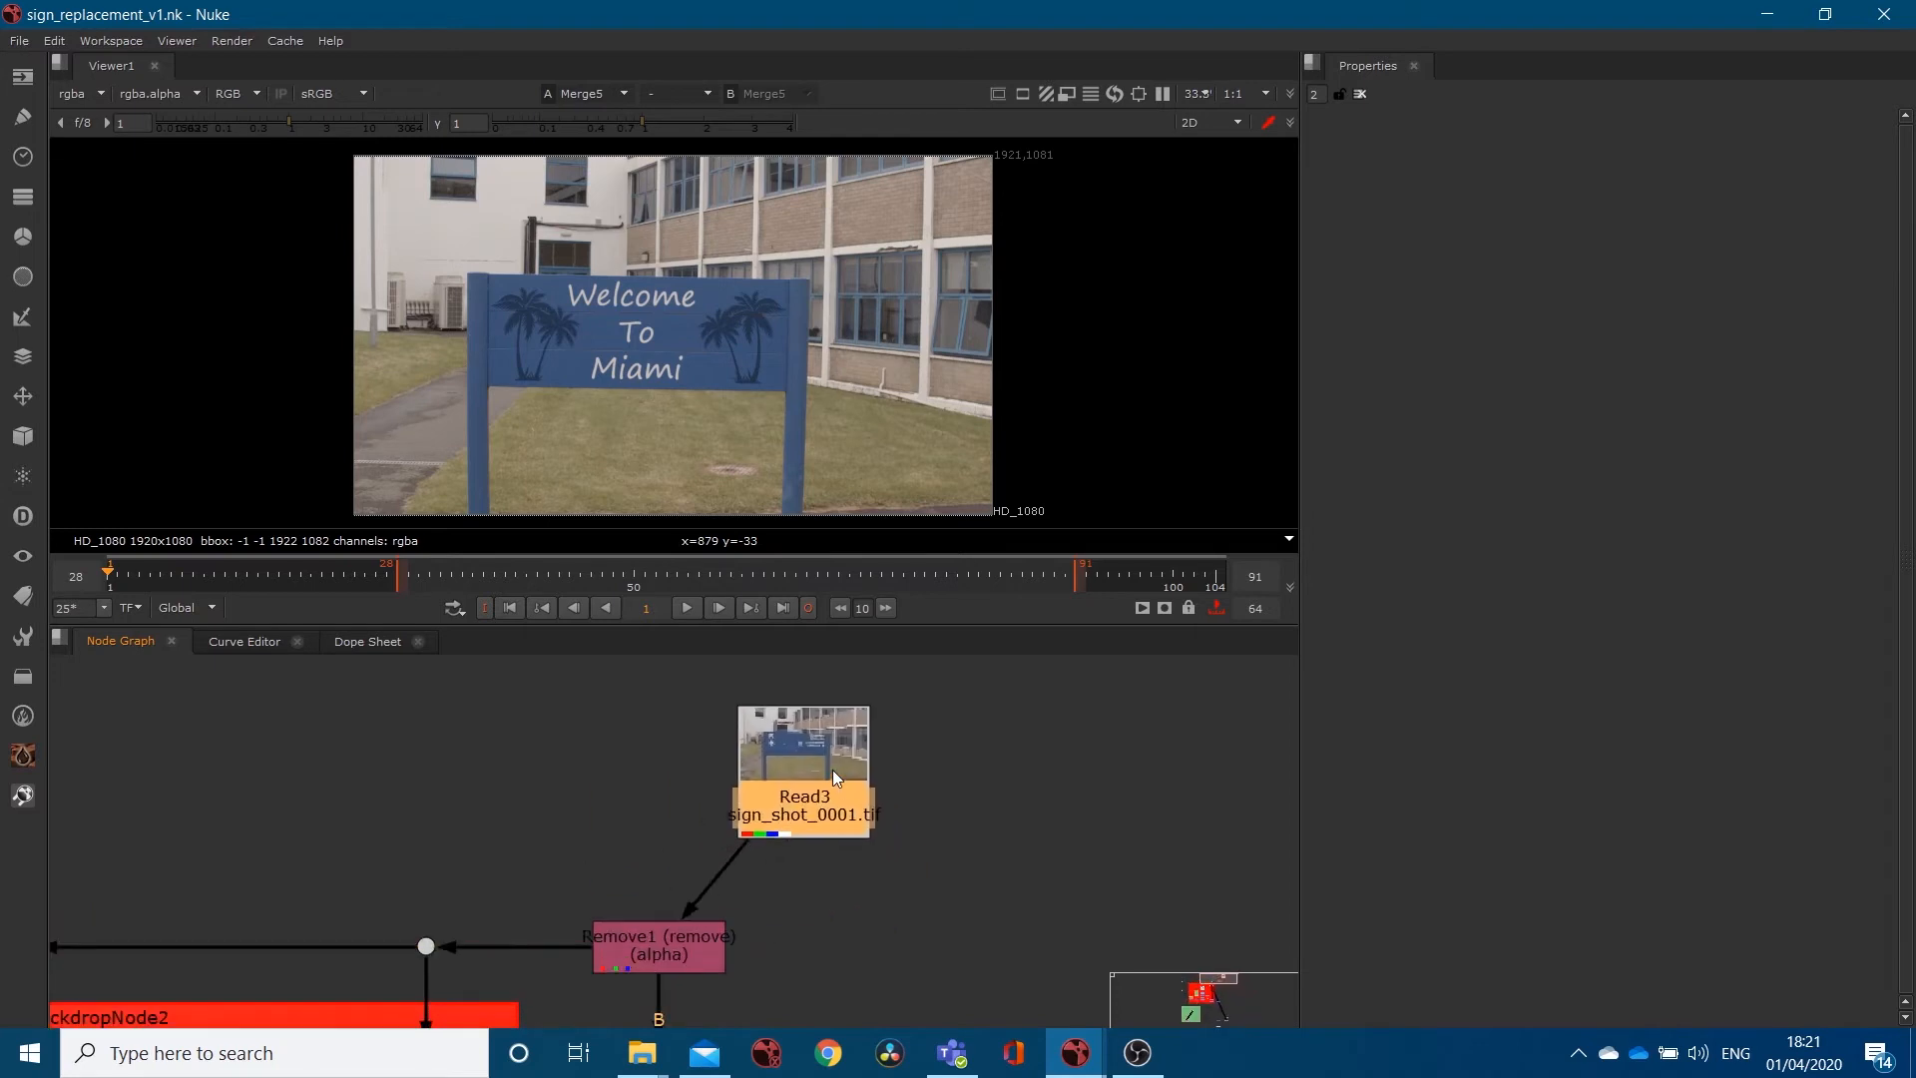
{"action": "double_click", "coordinate": [832, 769]}
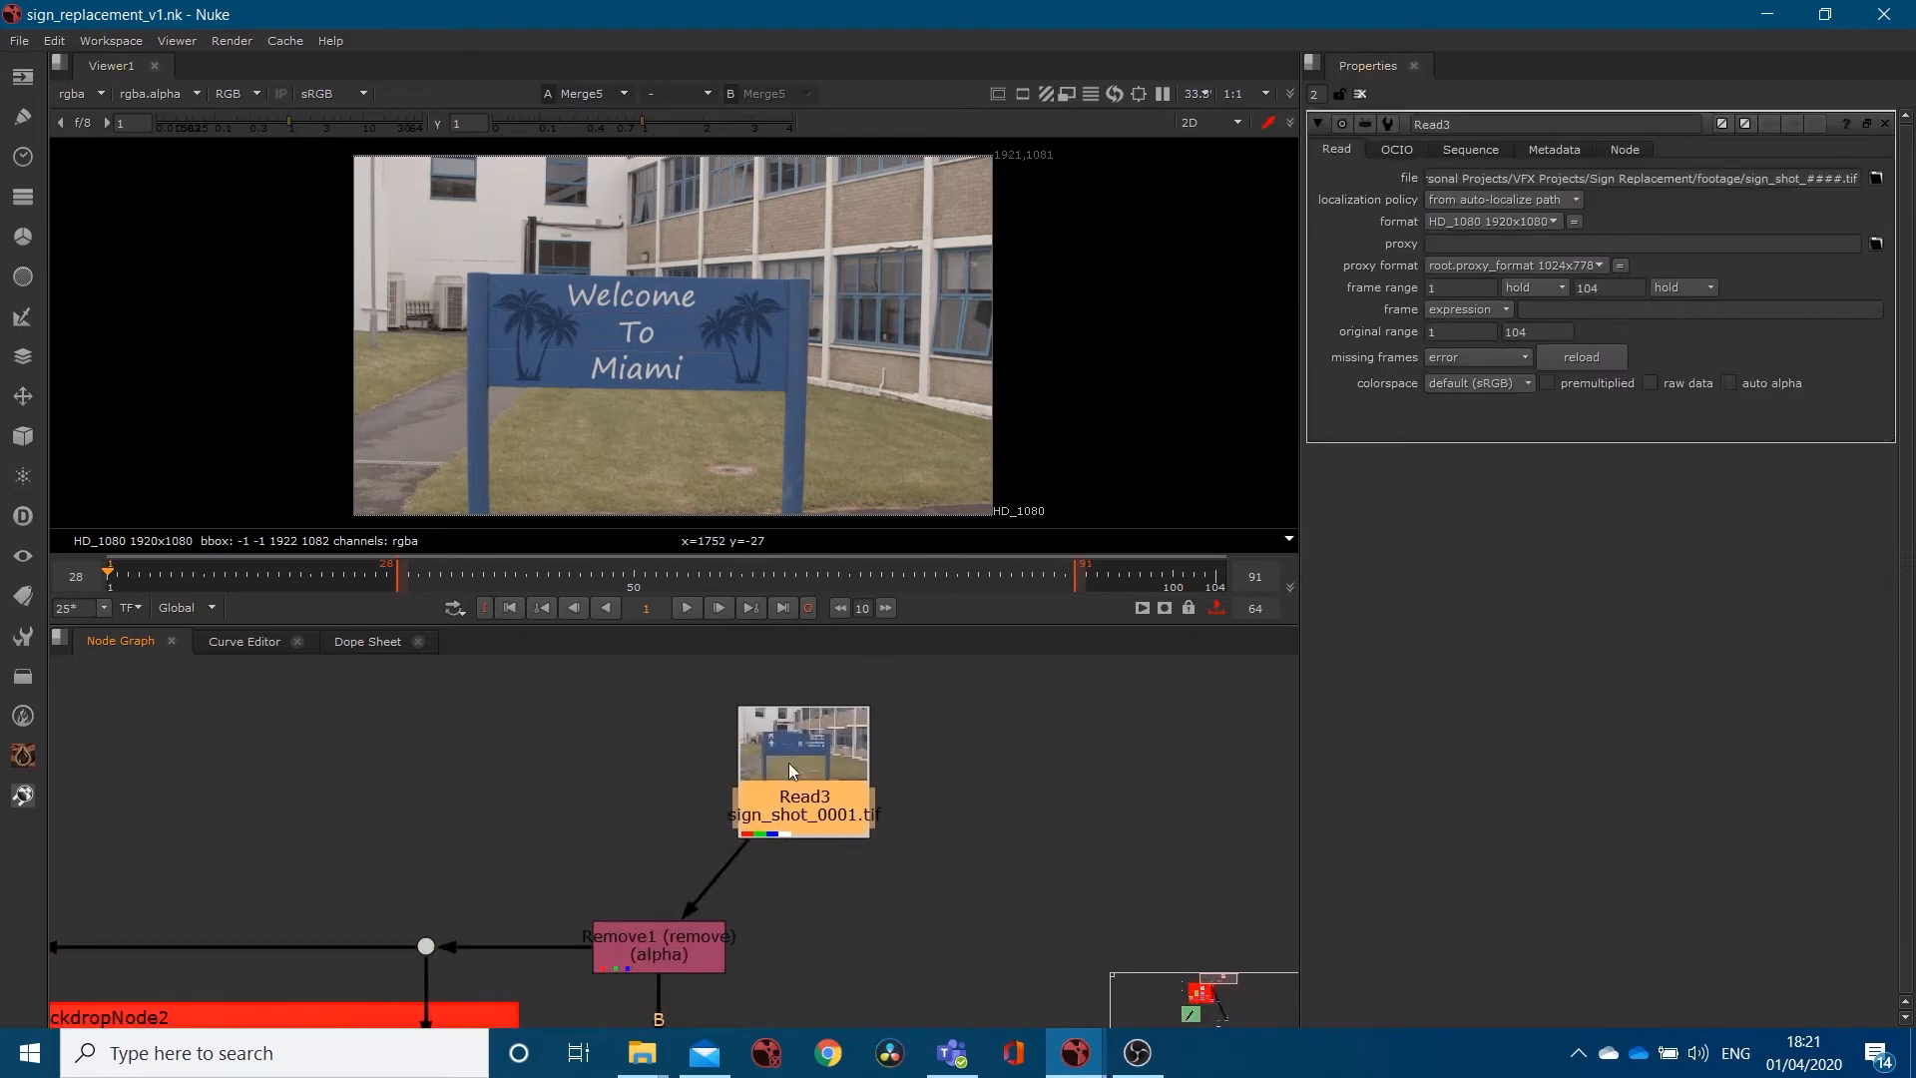
Move the Viewer1 node up beside Remove1 and connect it to Read3 to display the original sign footage.
{"action": "scroll", "coordinate": [922, 926], "scroll_direction": "down", "scroll_amount": 8}
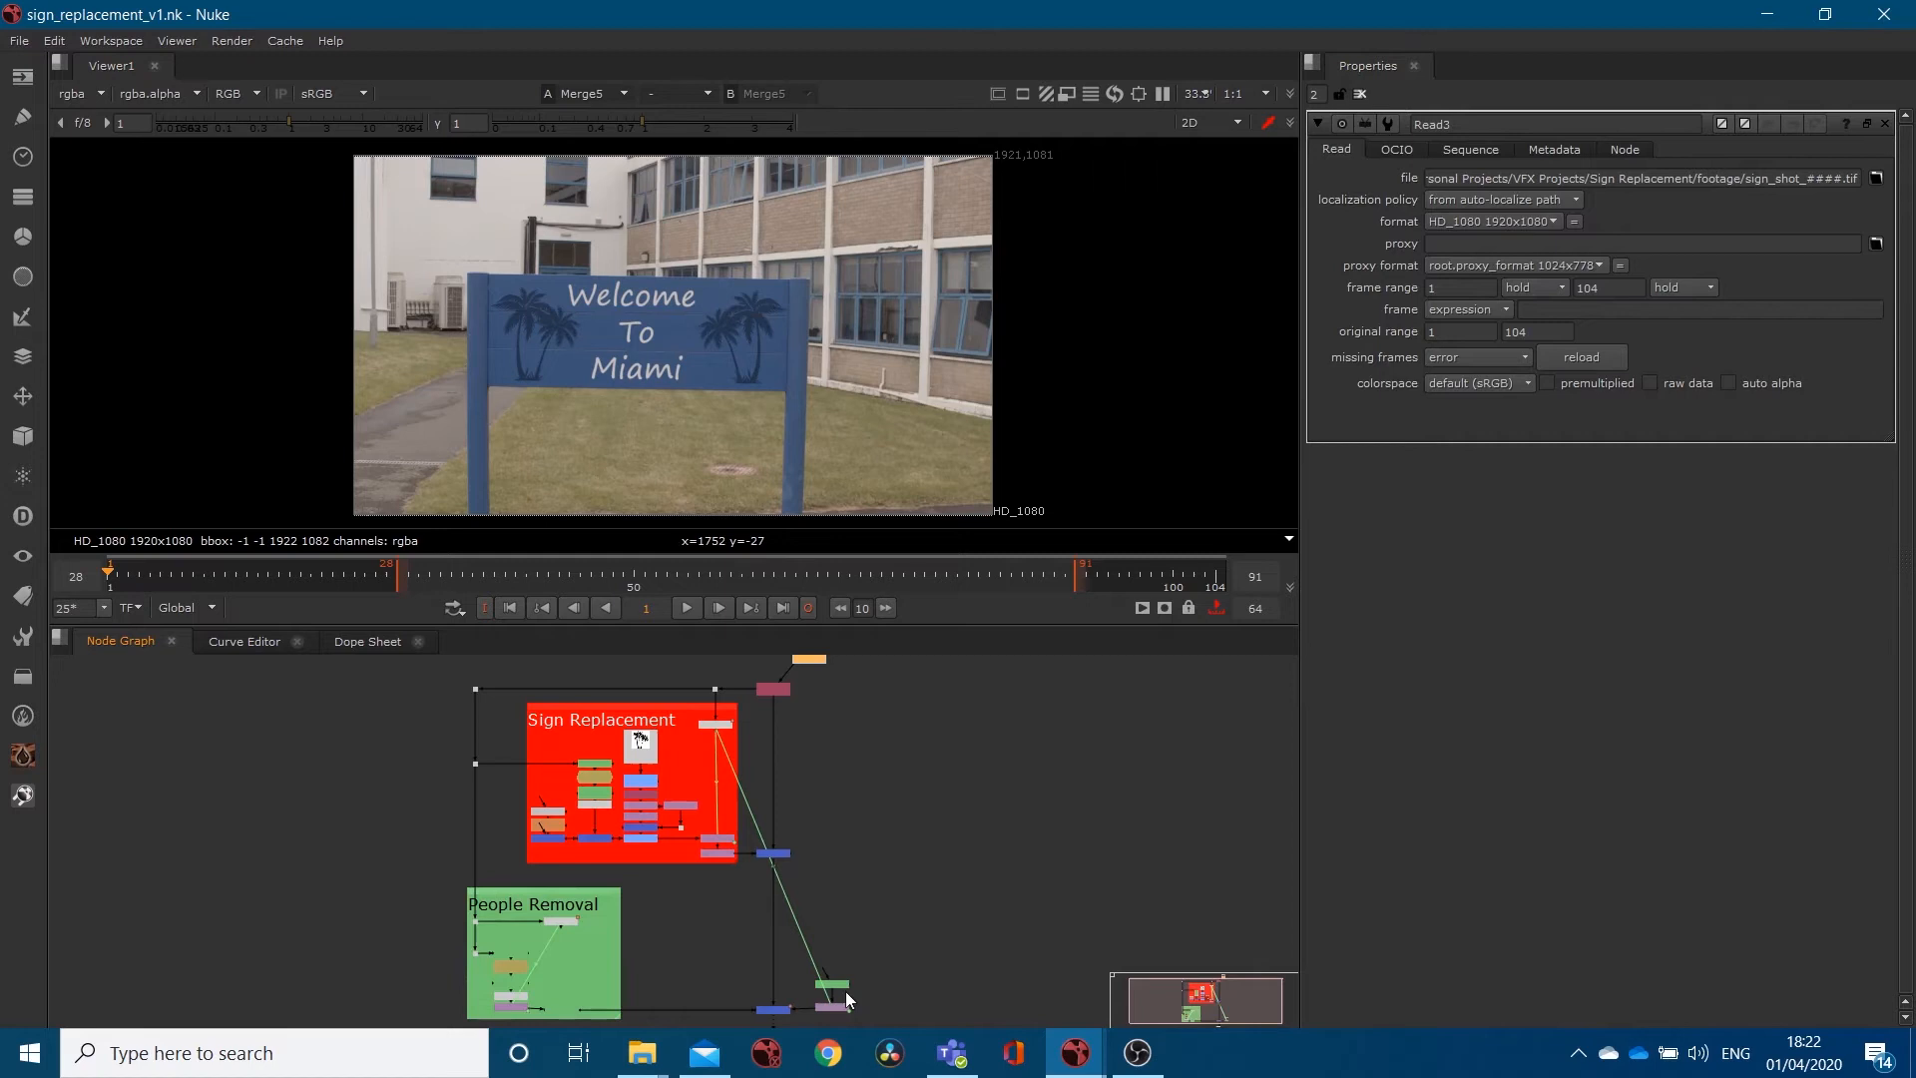
{"action": "middle_click_drag", "start_coordinate": [846, 990], "coordinate": [806, 817]}
{"action": "left_click_drag", "start_coordinate": [750, 953], "coordinate": [864, 644]}
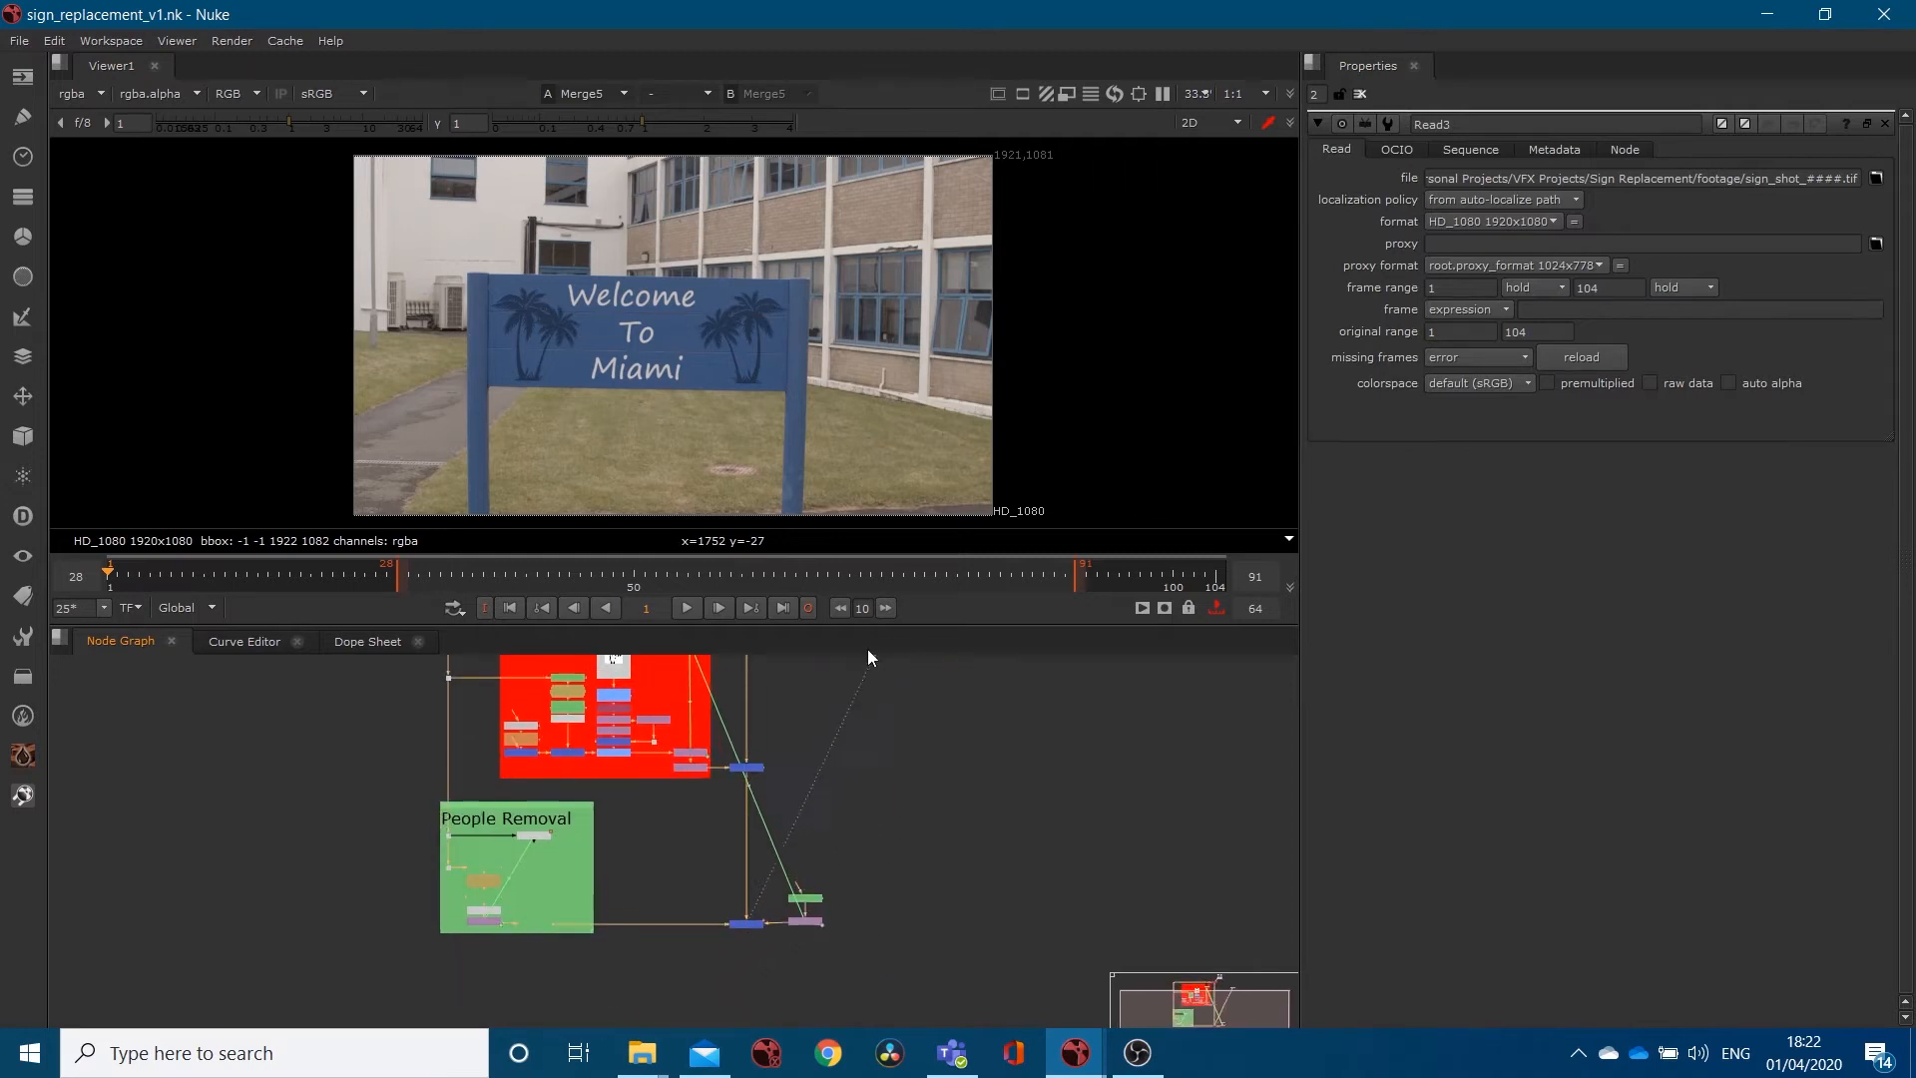
{"action": "middle_click_drag", "start_coordinate": [811, 692], "coordinate": [763, 844]}
{"action": "scroll", "coordinate": [763, 844], "scroll_direction": "up", "scroll_amount": 3}
{"action": "left_click_drag", "start_coordinate": [802, 766], "coordinate": [793, 768]}
{"action": "middle_click_drag", "start_coordinate": [714, 706], "coordinate": [716, 845]}
{"action": "left_click", "coordinate": [736, 834]}
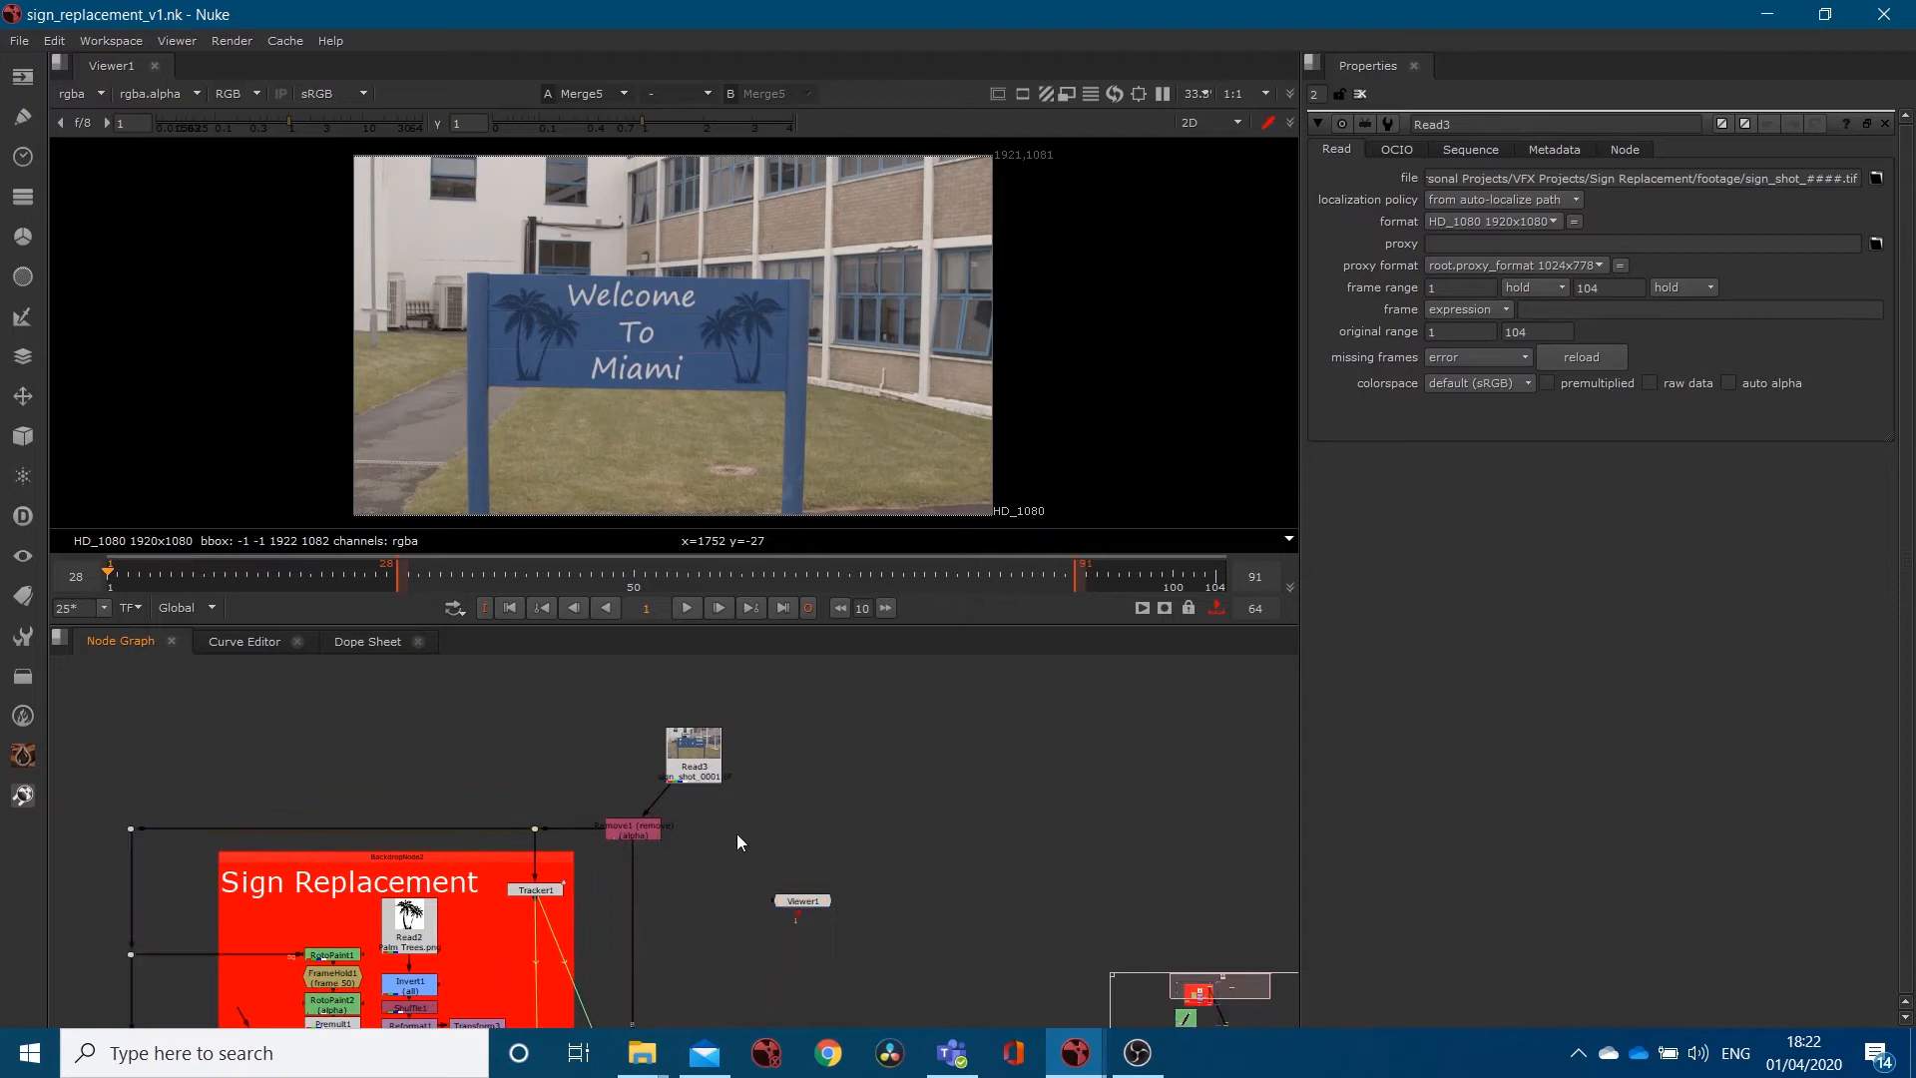
{"action": "left_click_drag", "start_coordinate": [775, 896], "coordinate": [764, 847]}
{"action": "left_click", "coordinate": [700, 759]}
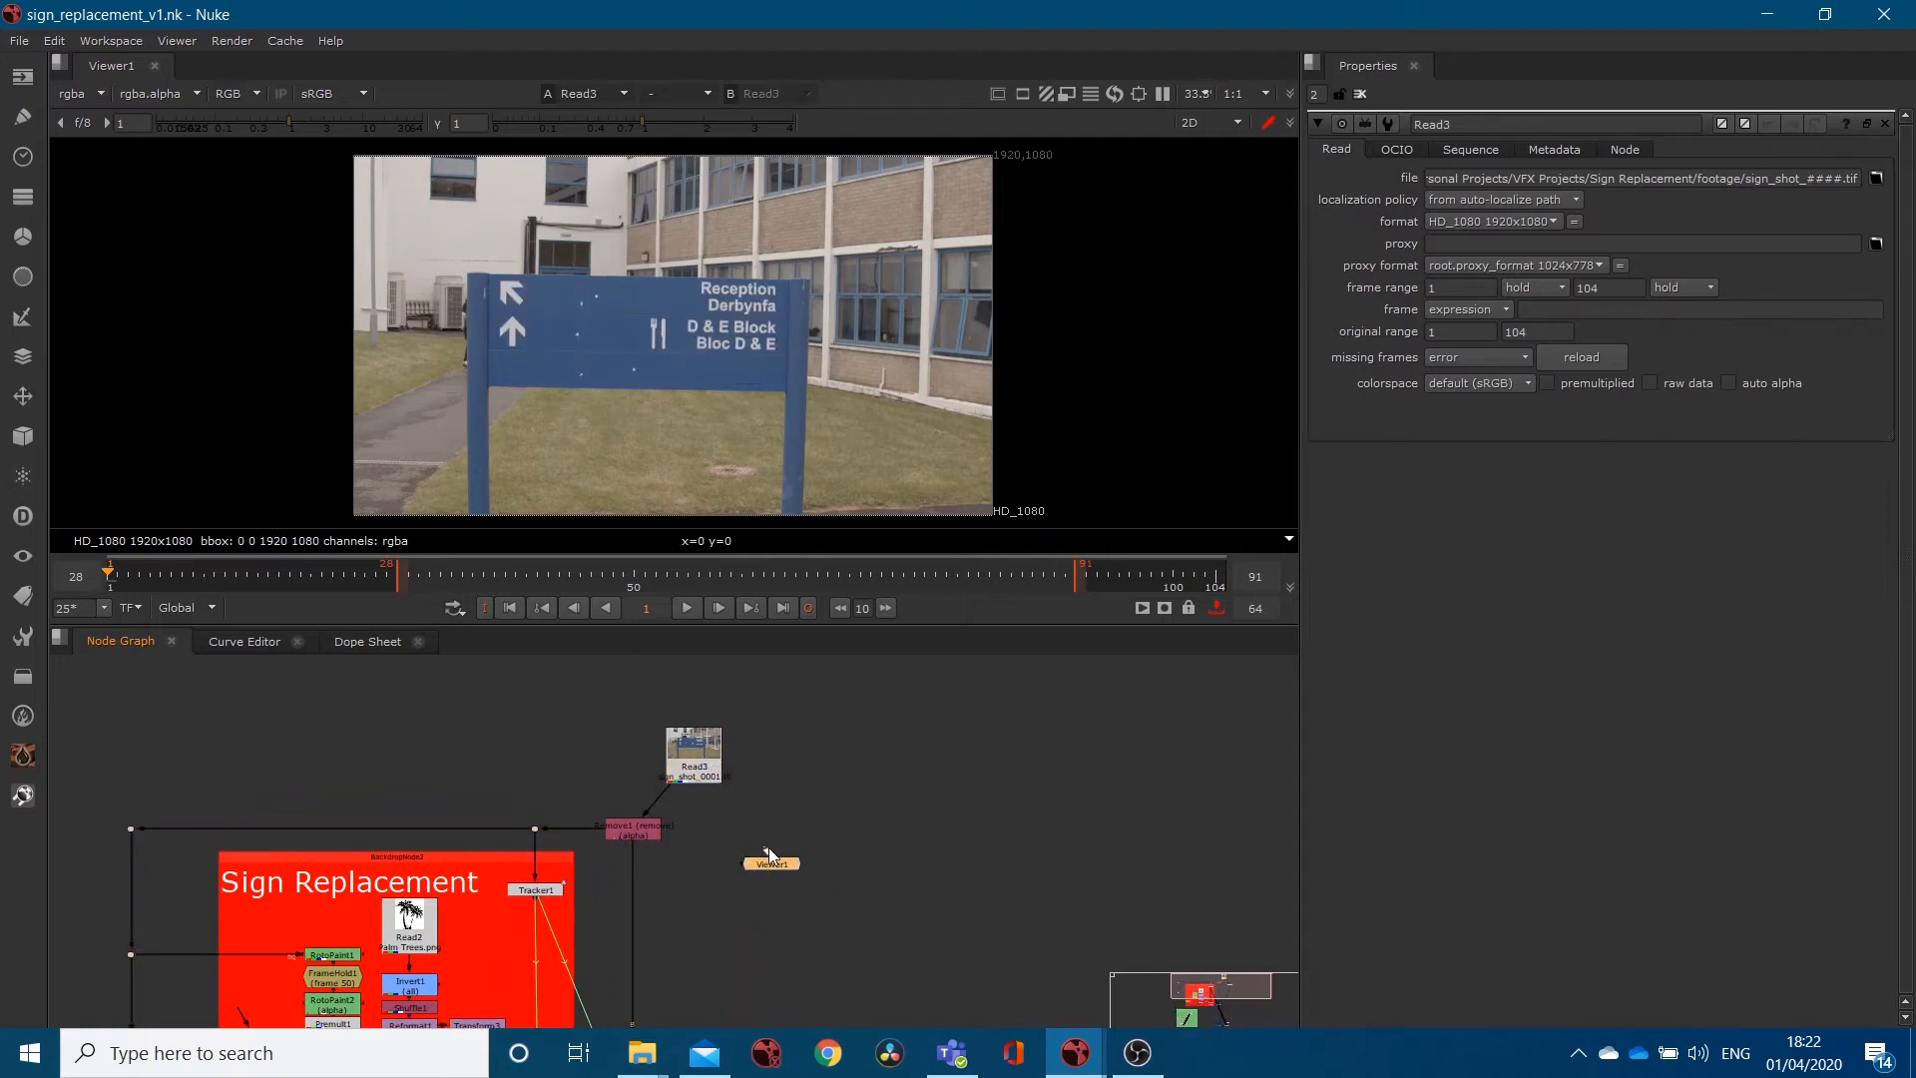
Move the Read3 sign_shot node to sit directly above Remove1, and deselect it.
{"action": "left_click_drag", "start_coordinate": [719, 769], "coordinate": [721, 772]}
{"action": "left_click_drag", "start_coordinate": [676, 767], "coordinate": [672, 768]}
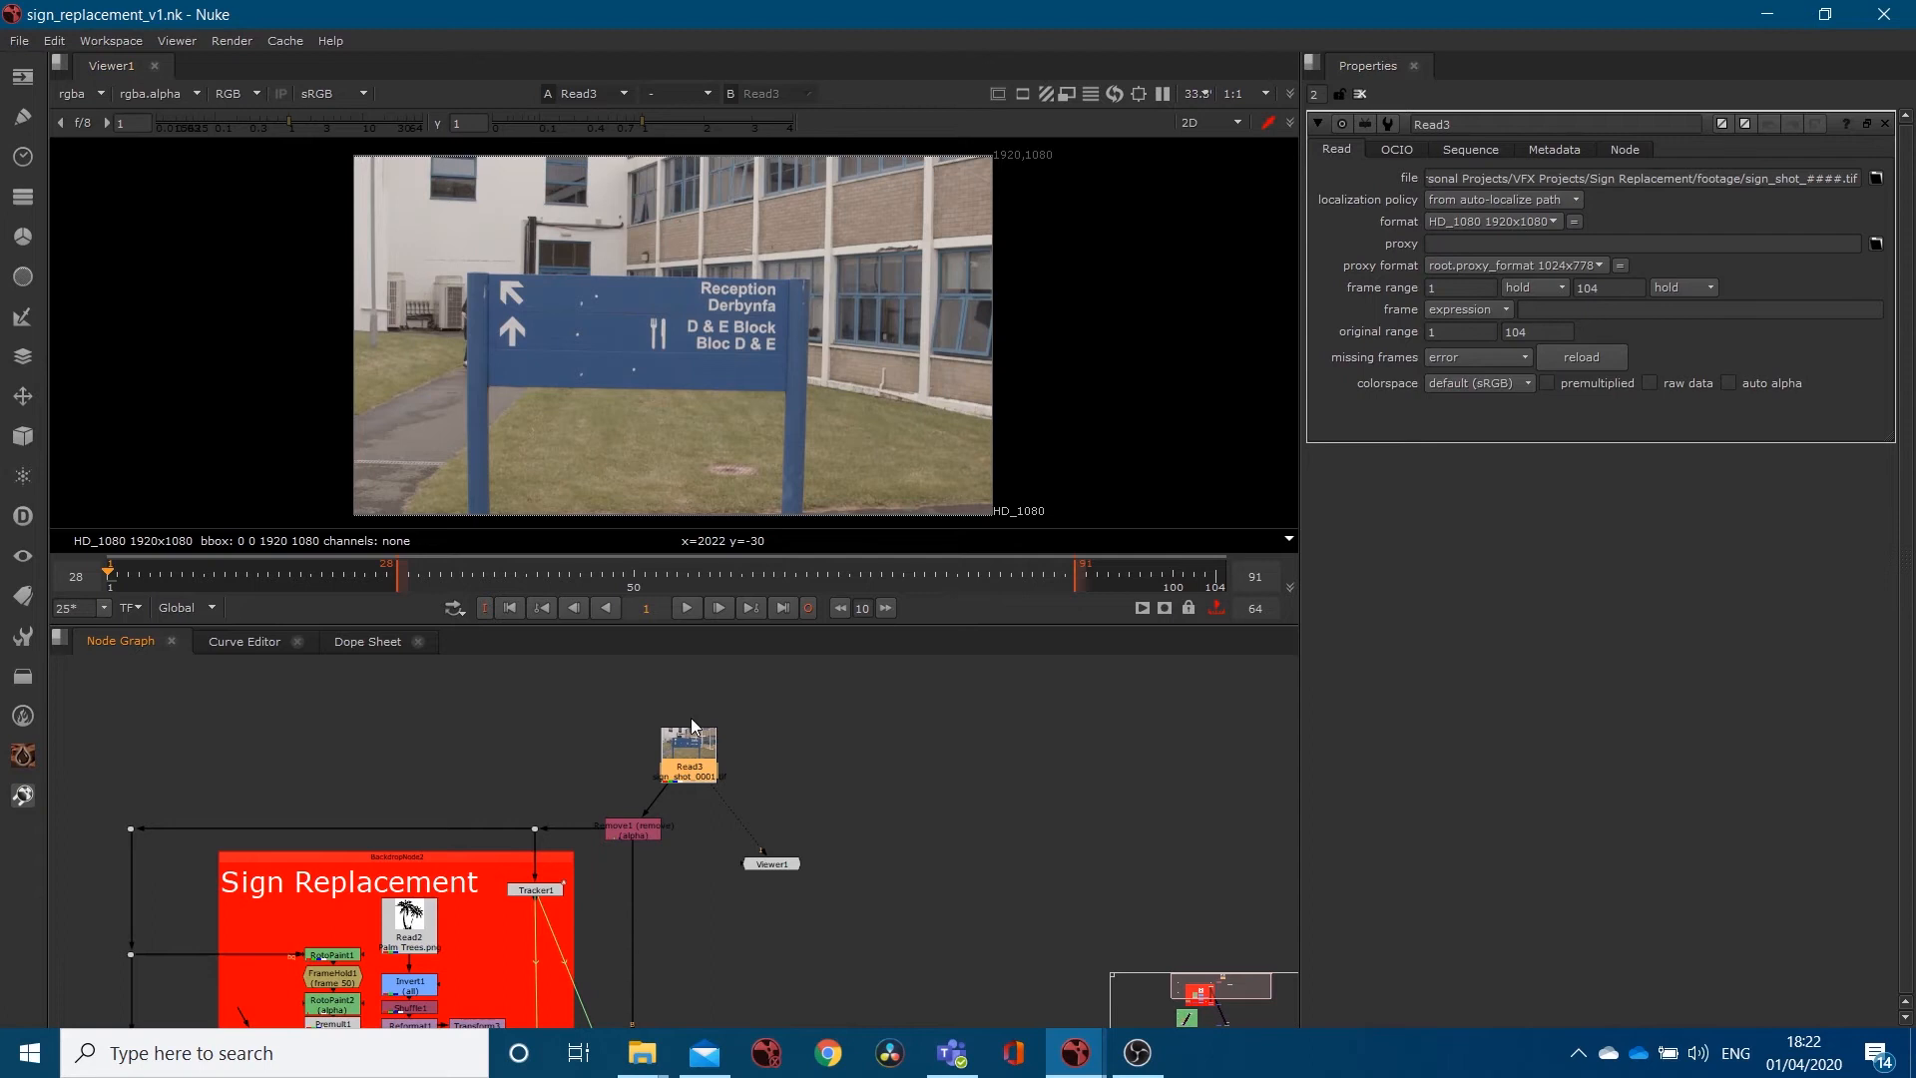
{"action": "left_click_drag", "start_coordinate": [704, 753], "coordinate": [644, 732]}
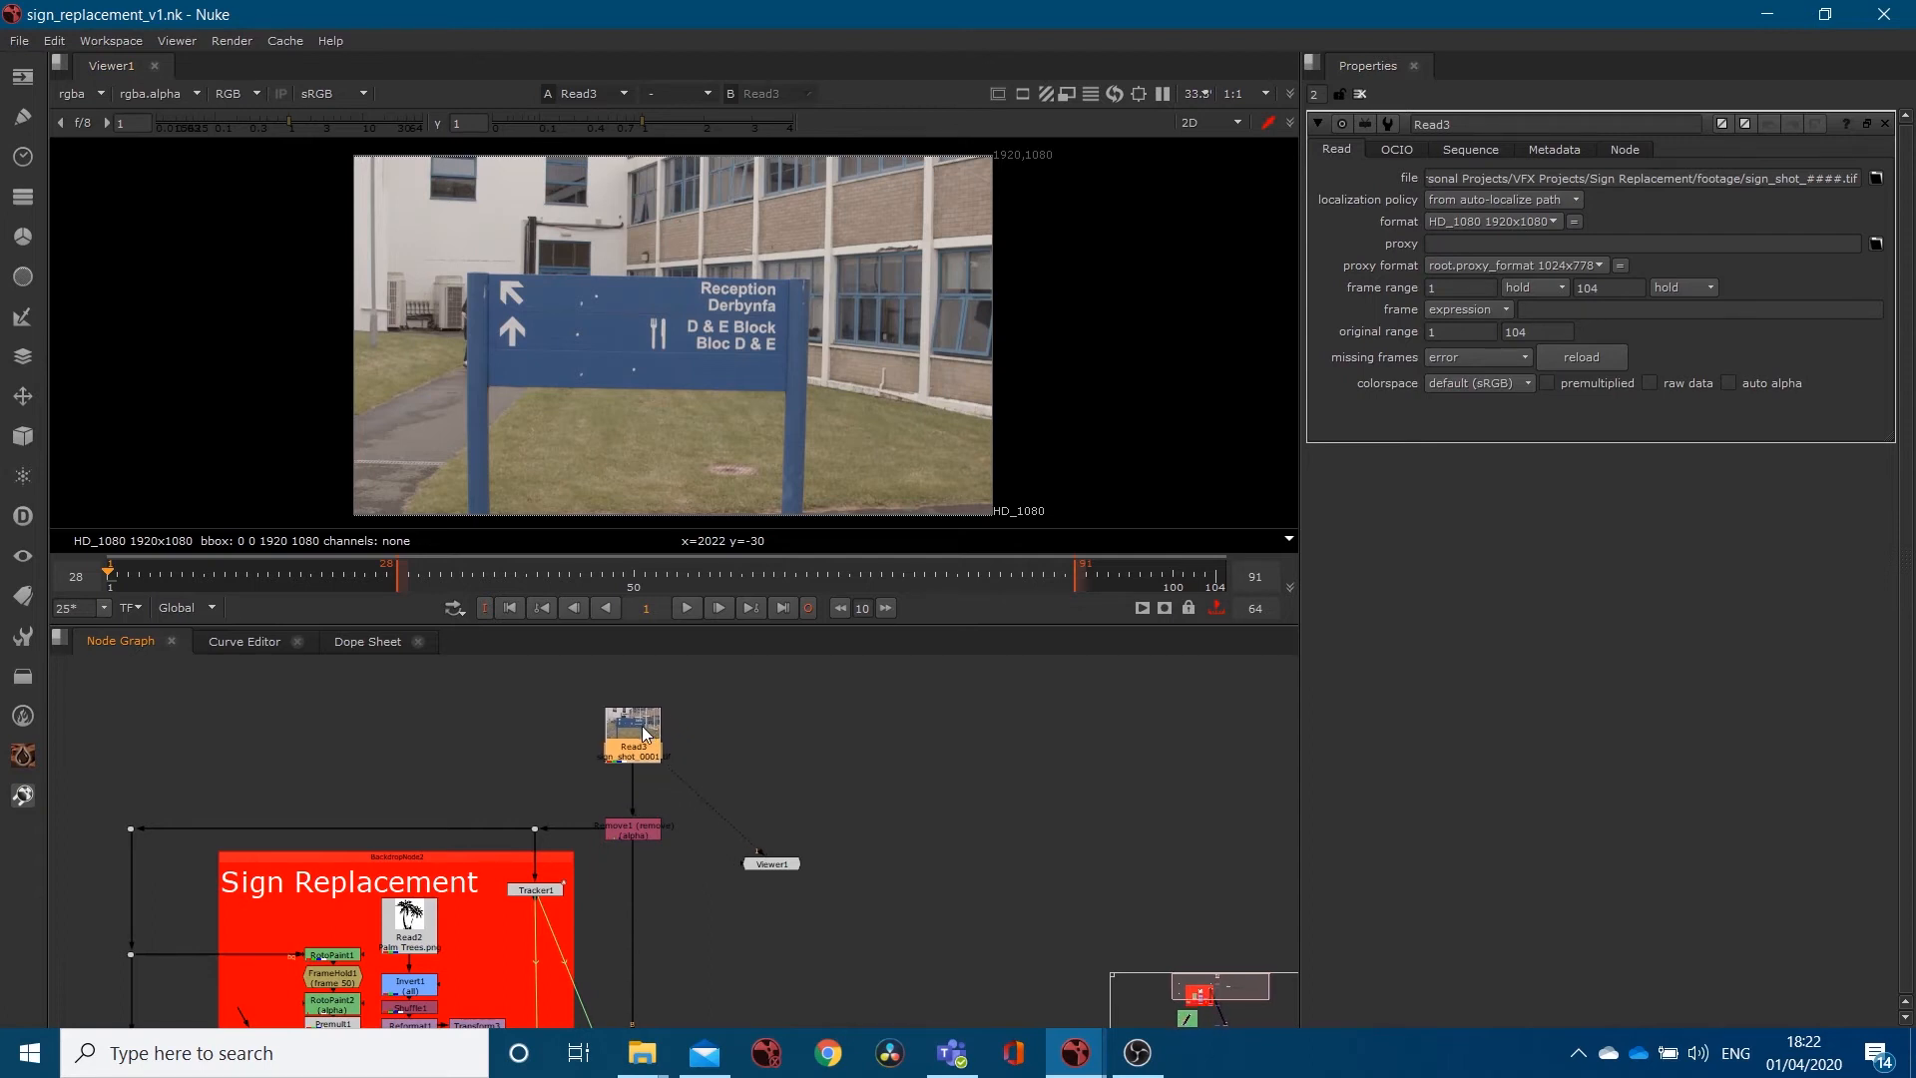
{"action": "left_click", "coordinate": [828, 750]}
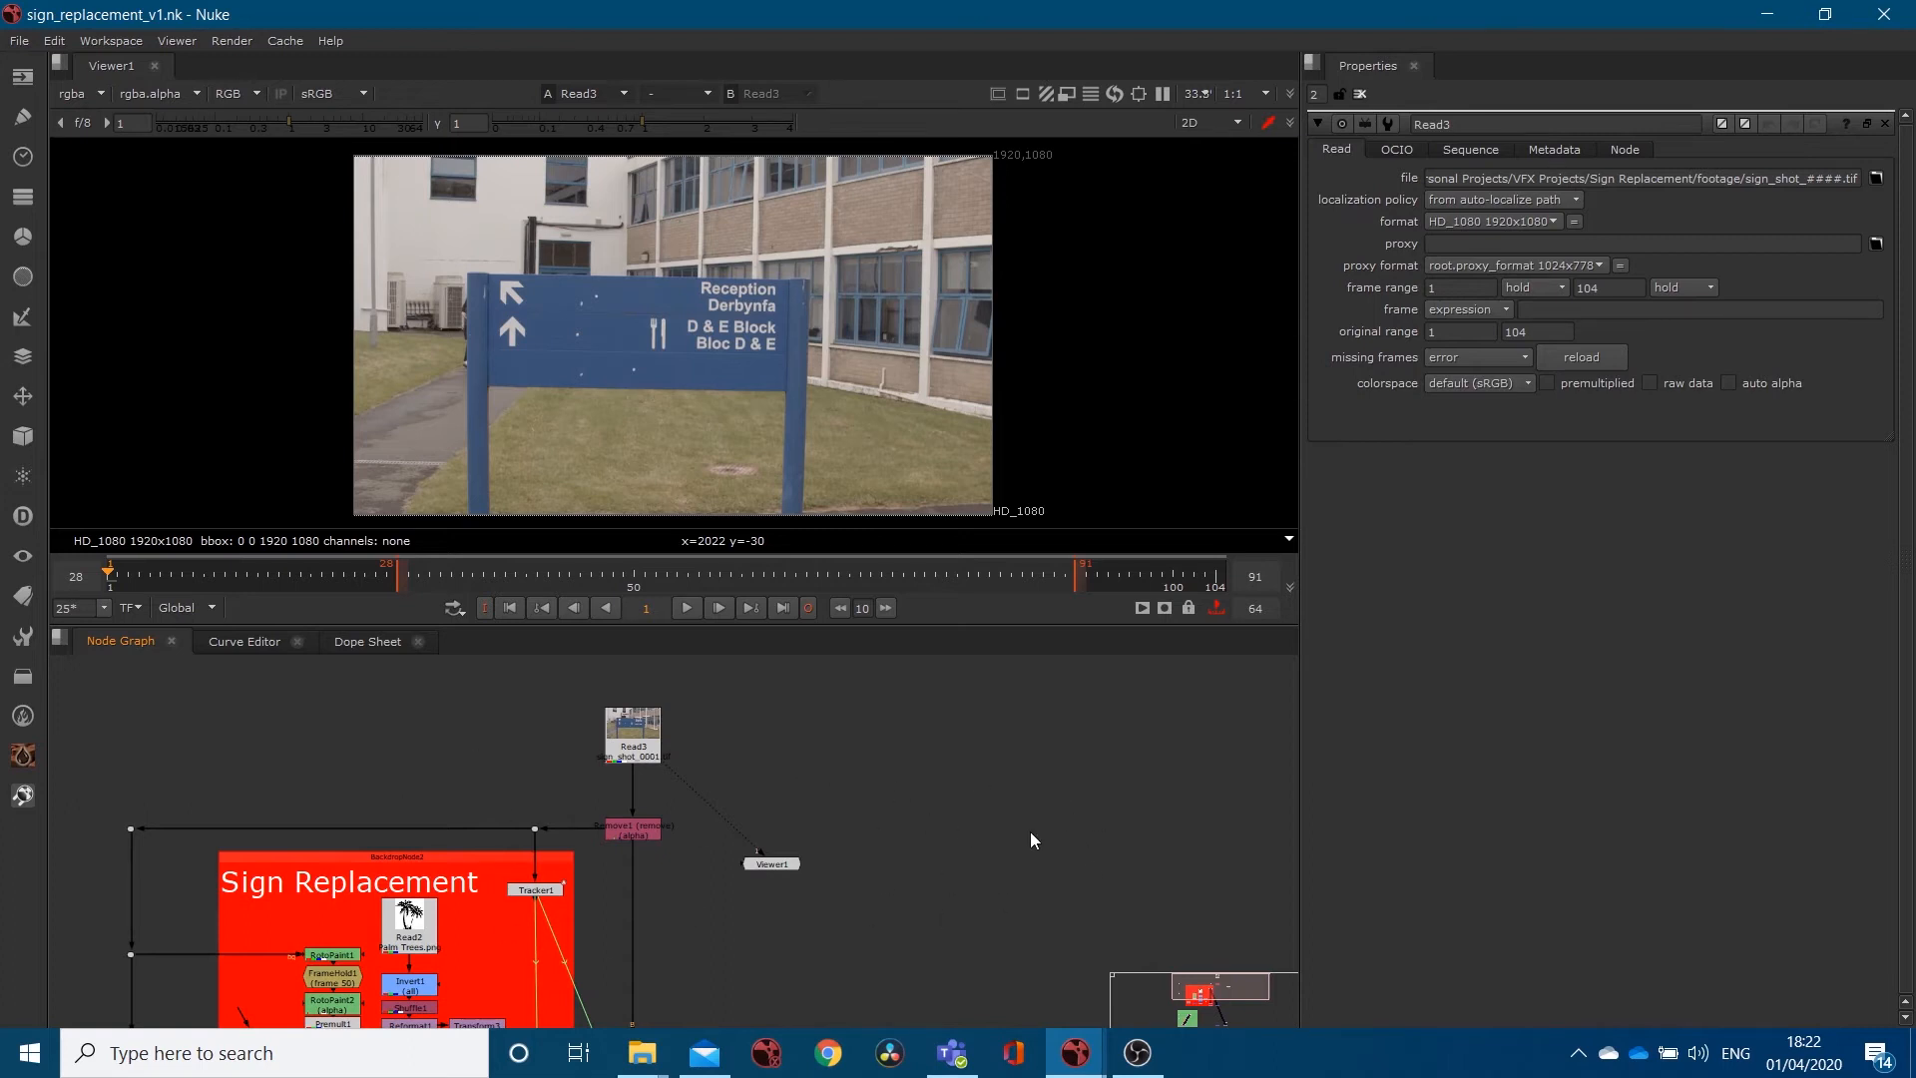
{"action": "key", "text": "r"}
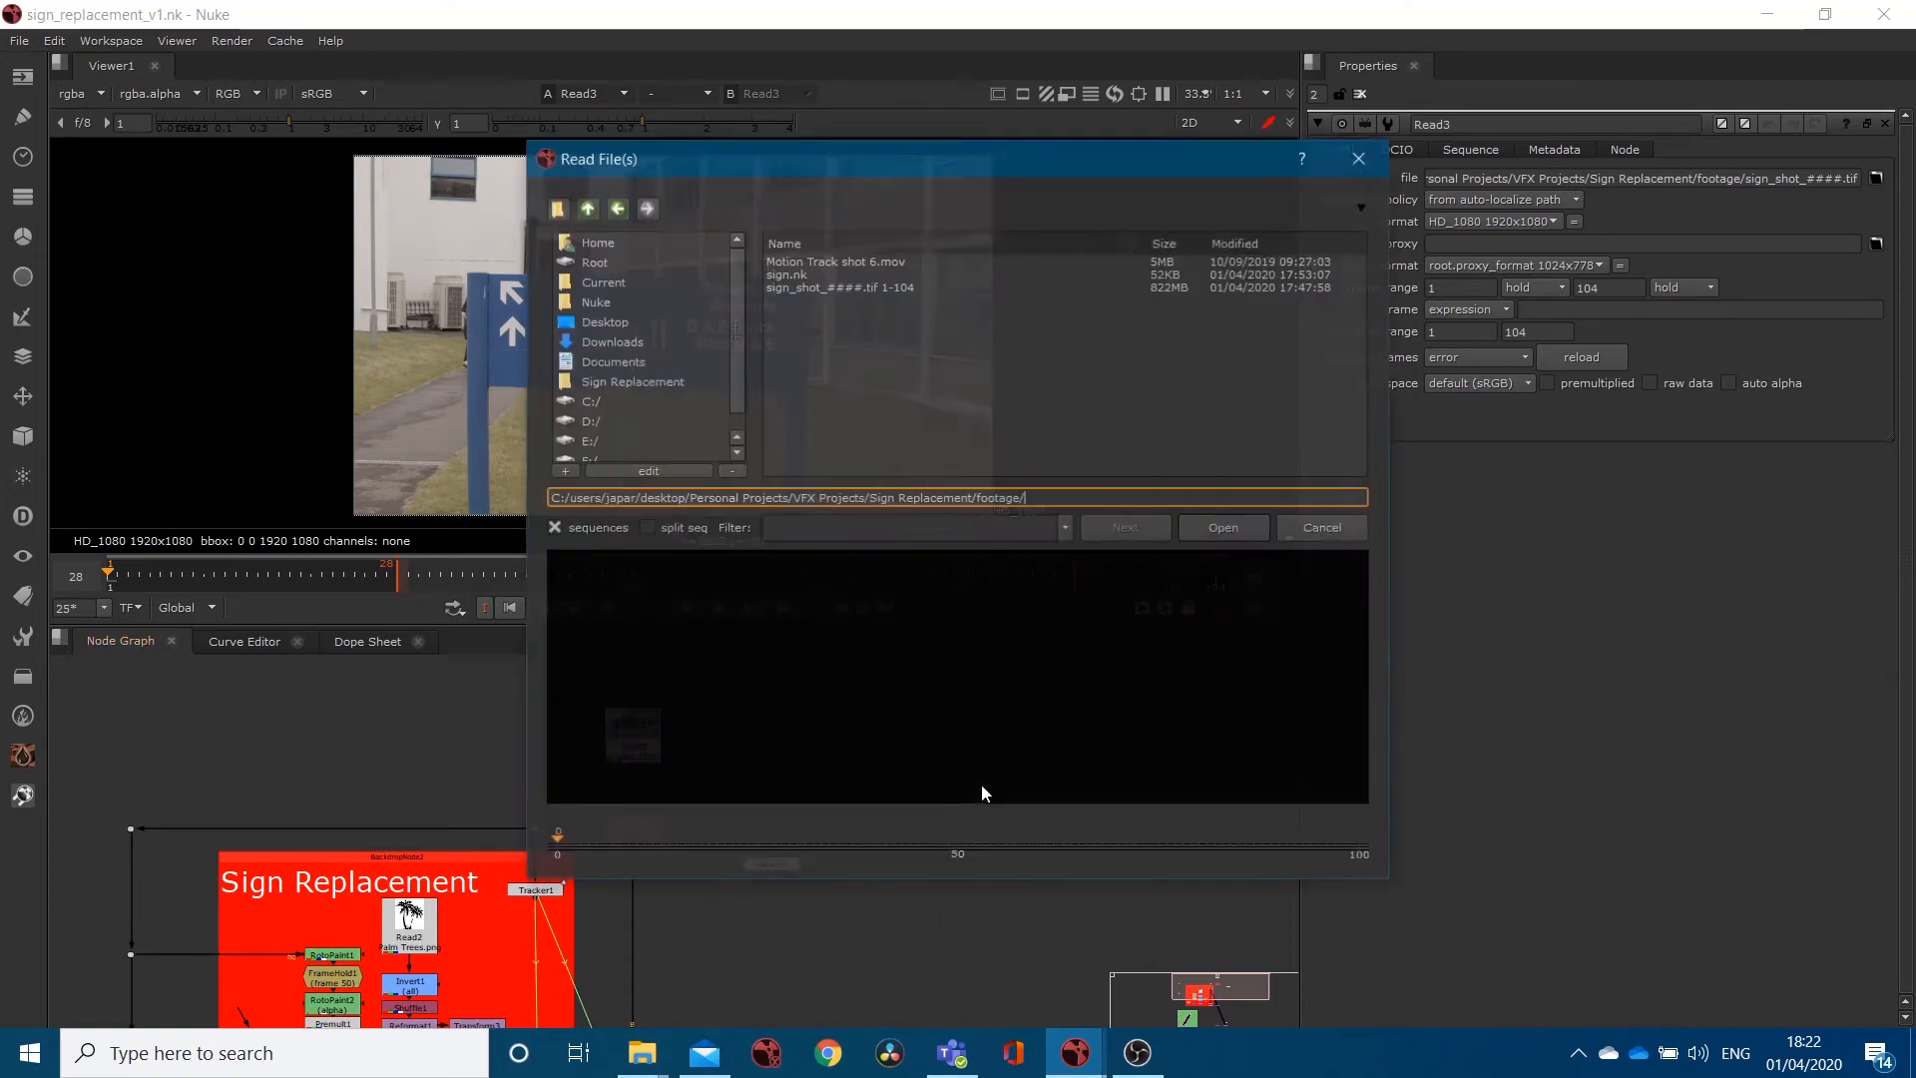
{"action": "left_click", "coordinate": [1357, 154]}
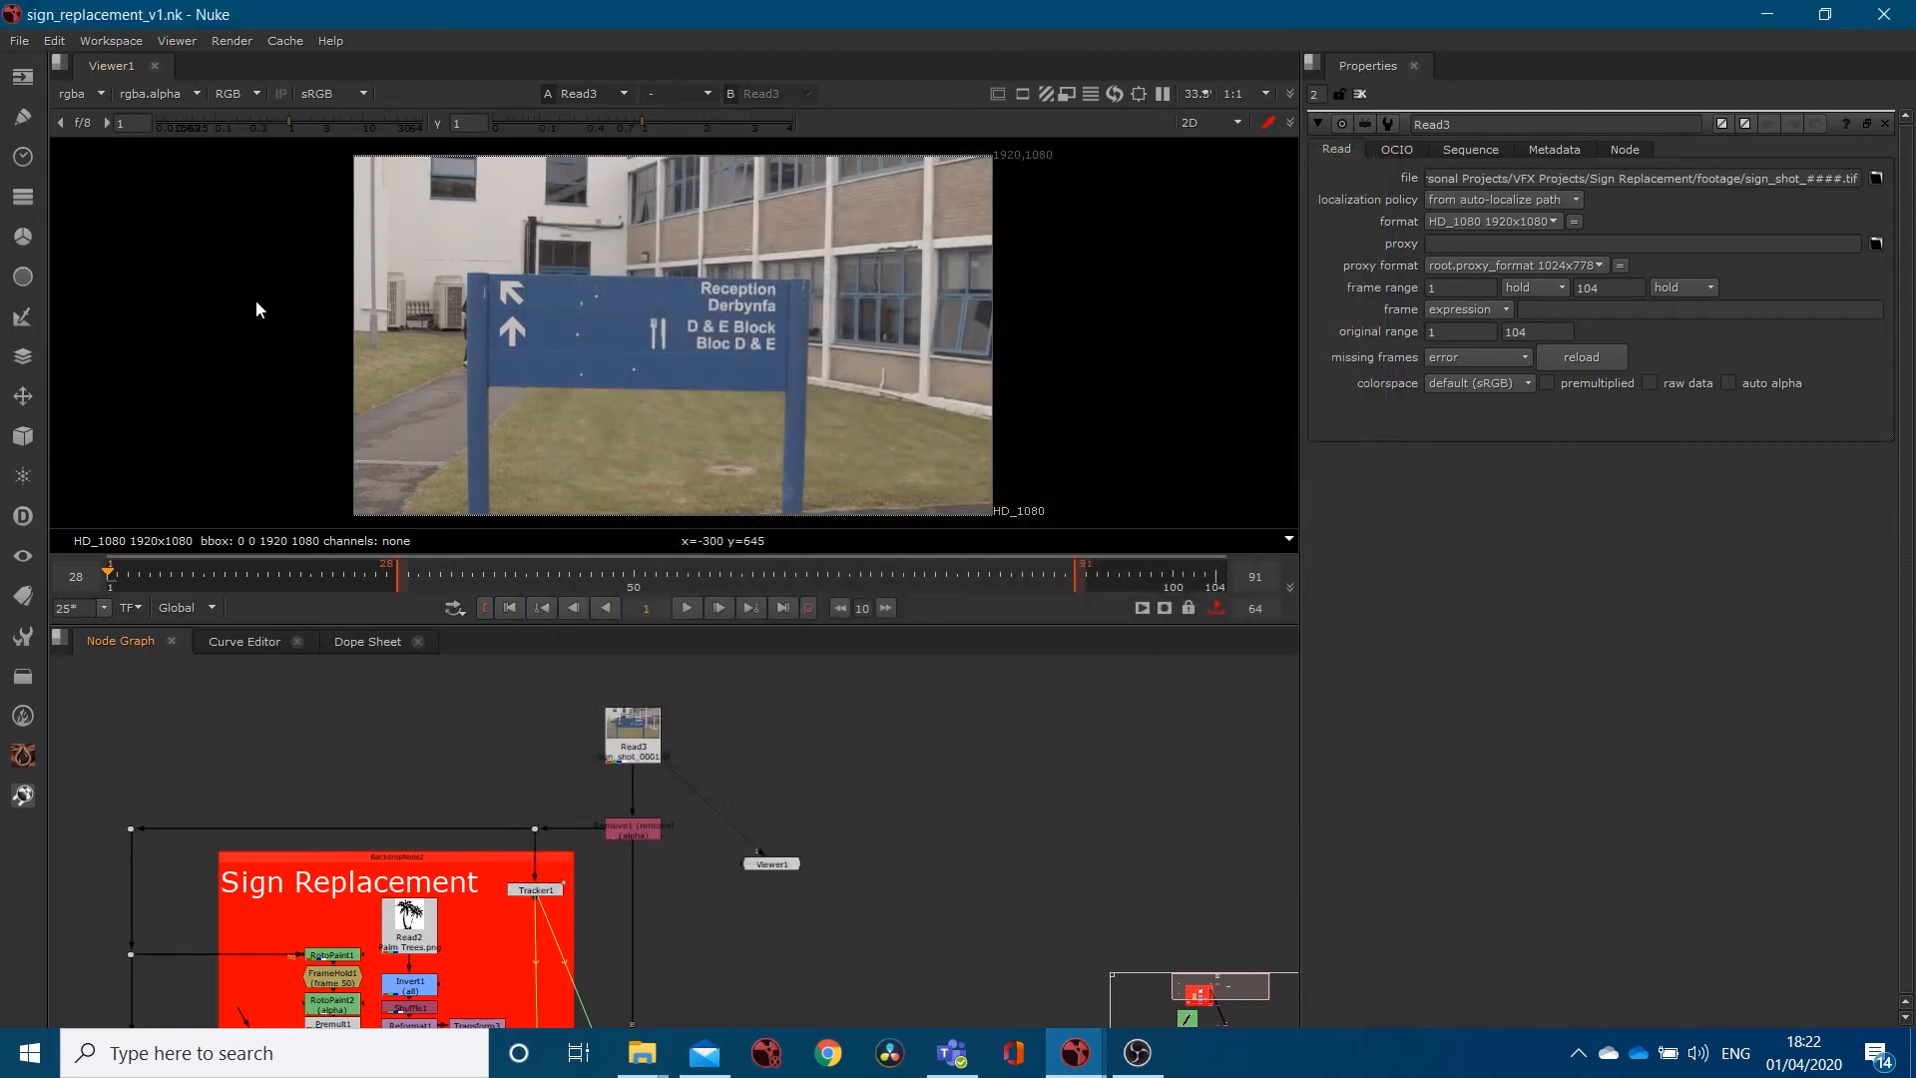
{"action": "key", "text": "r"}
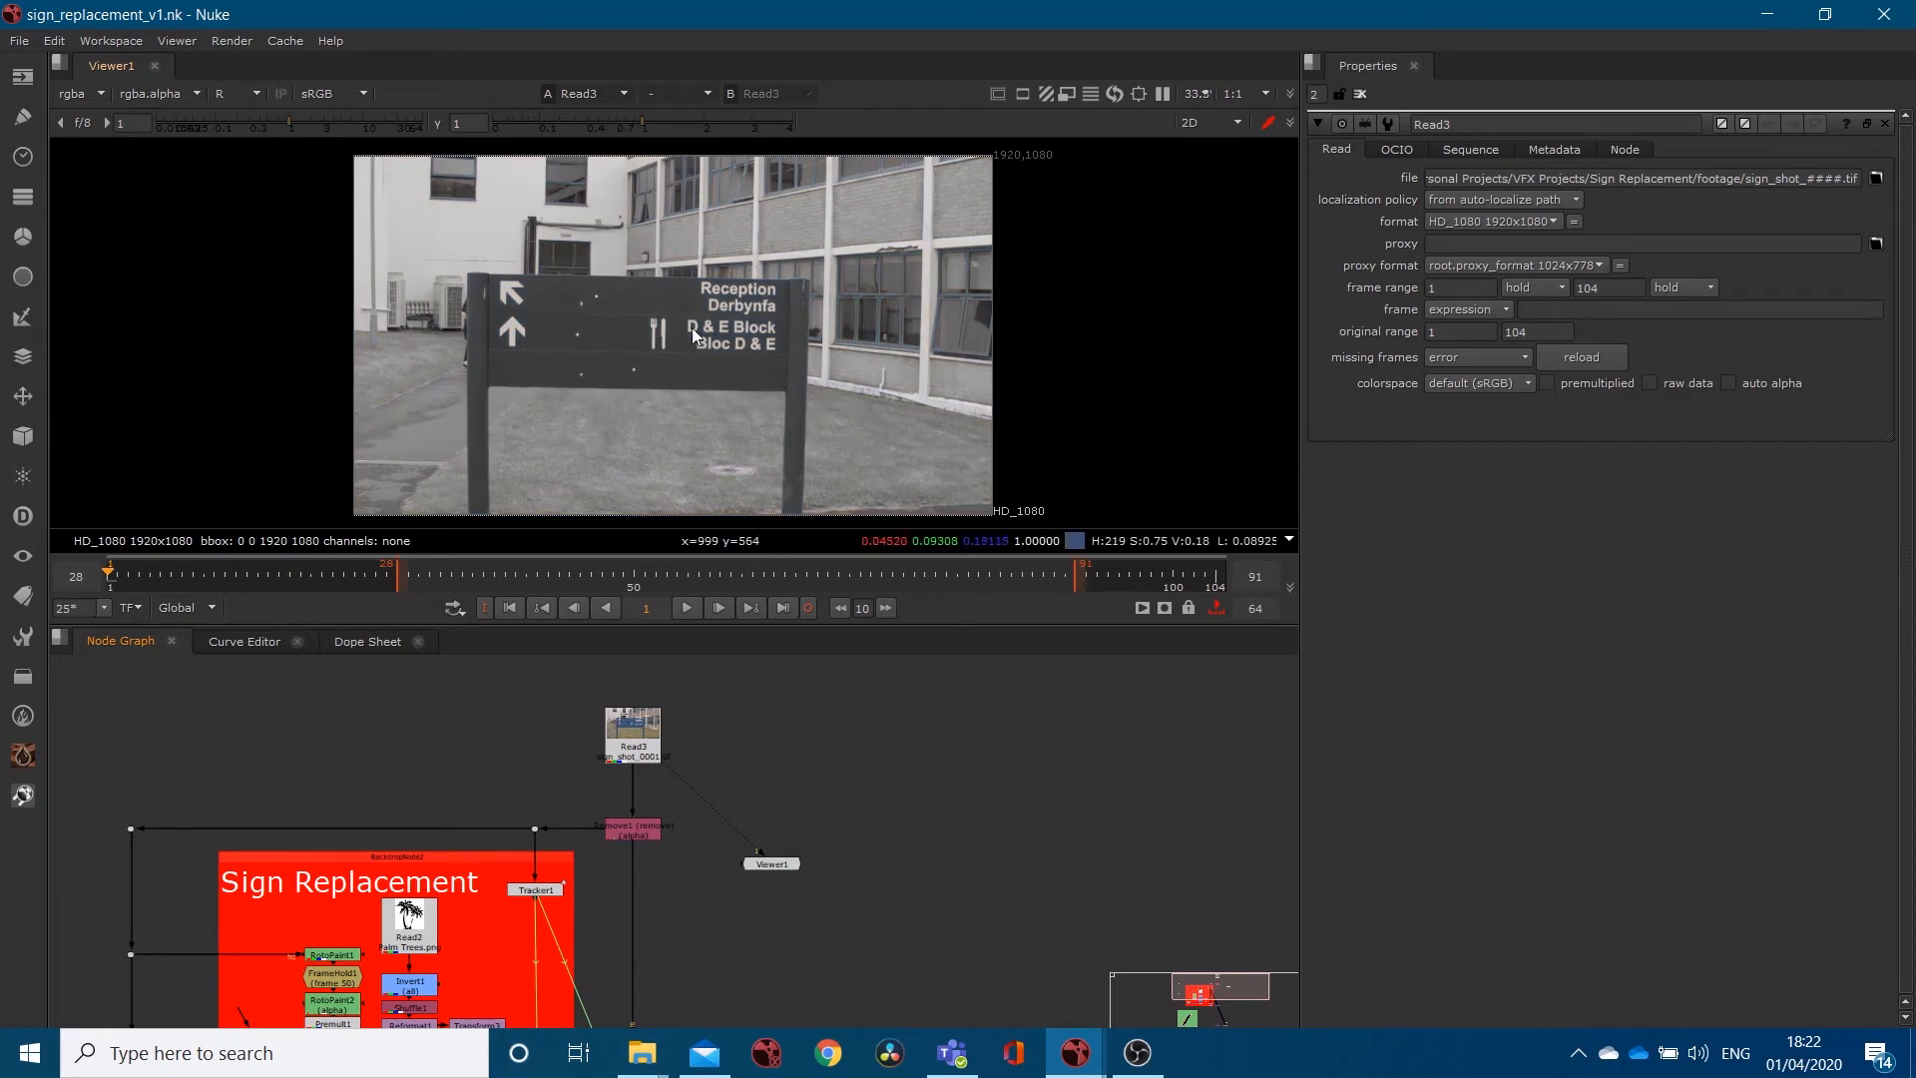
{"action": "key", "text": "r"}
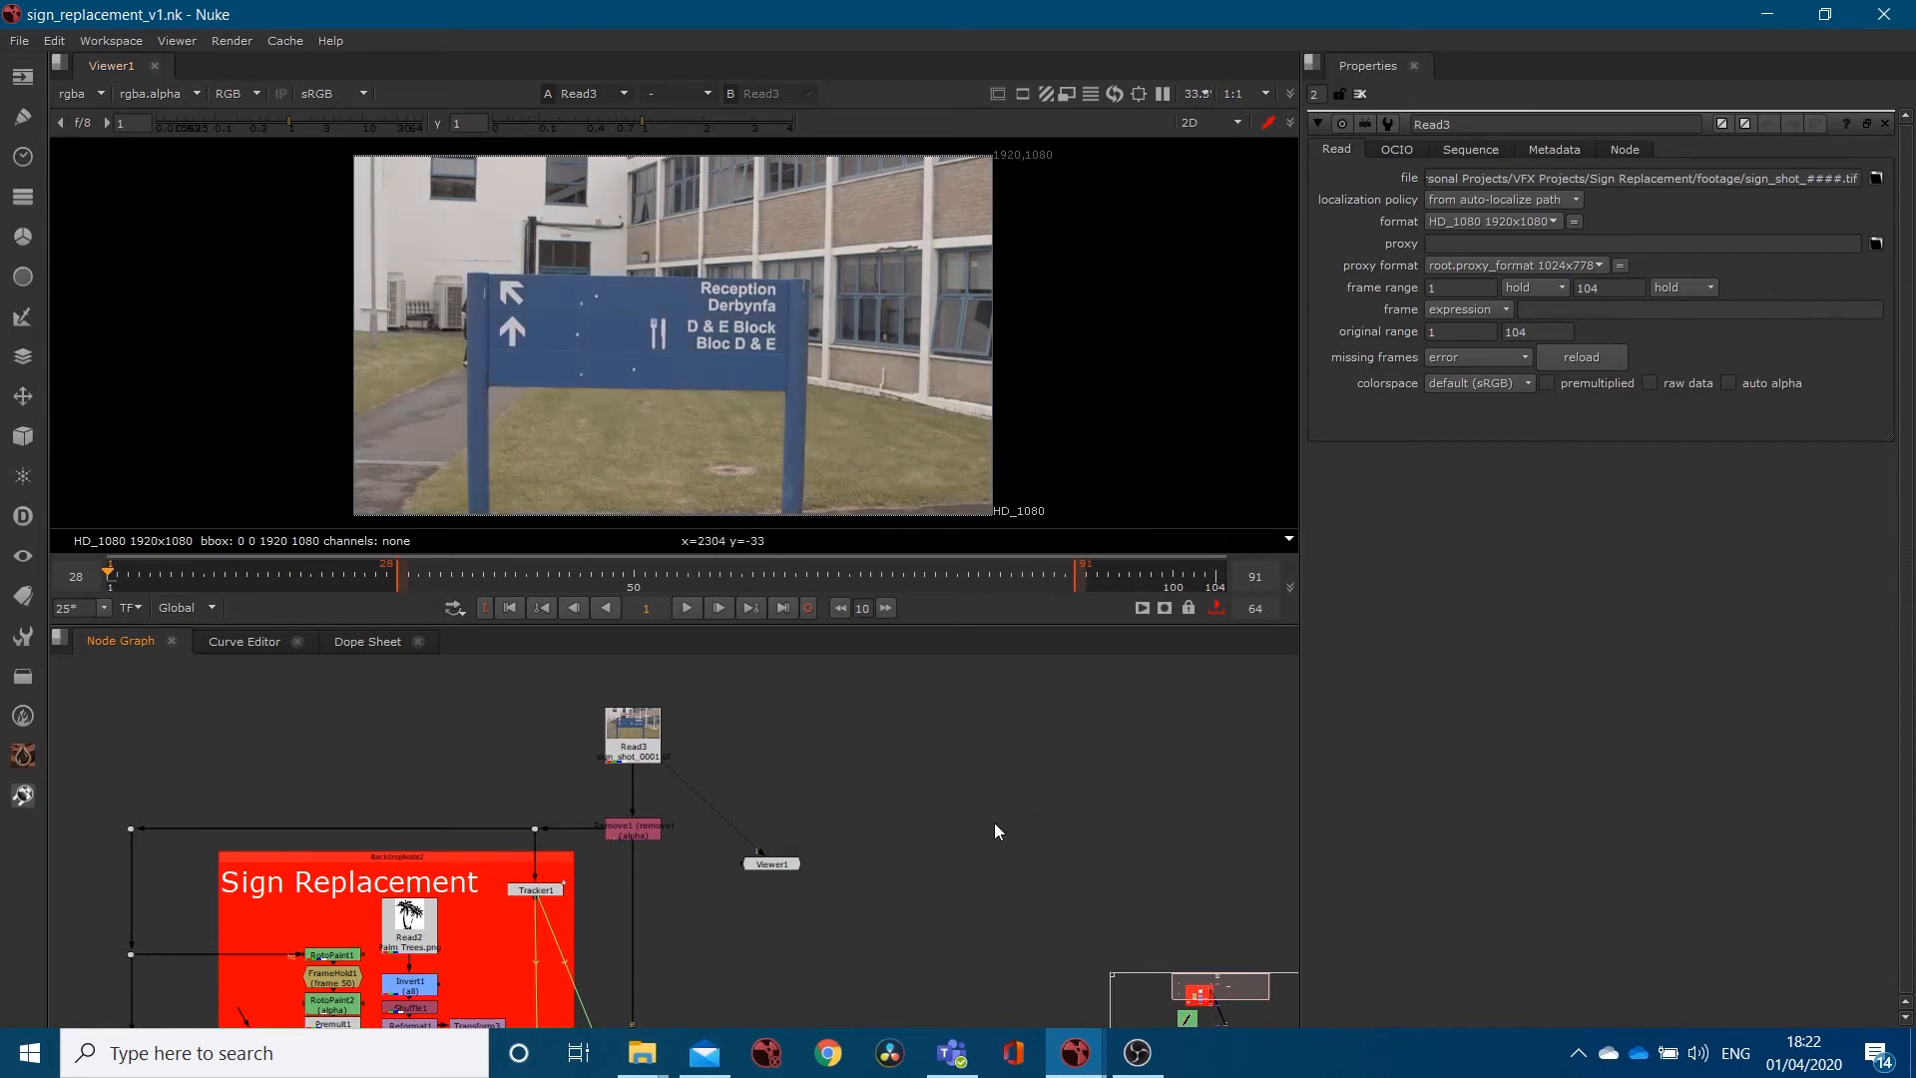
{"action": "key", "text": "r"}
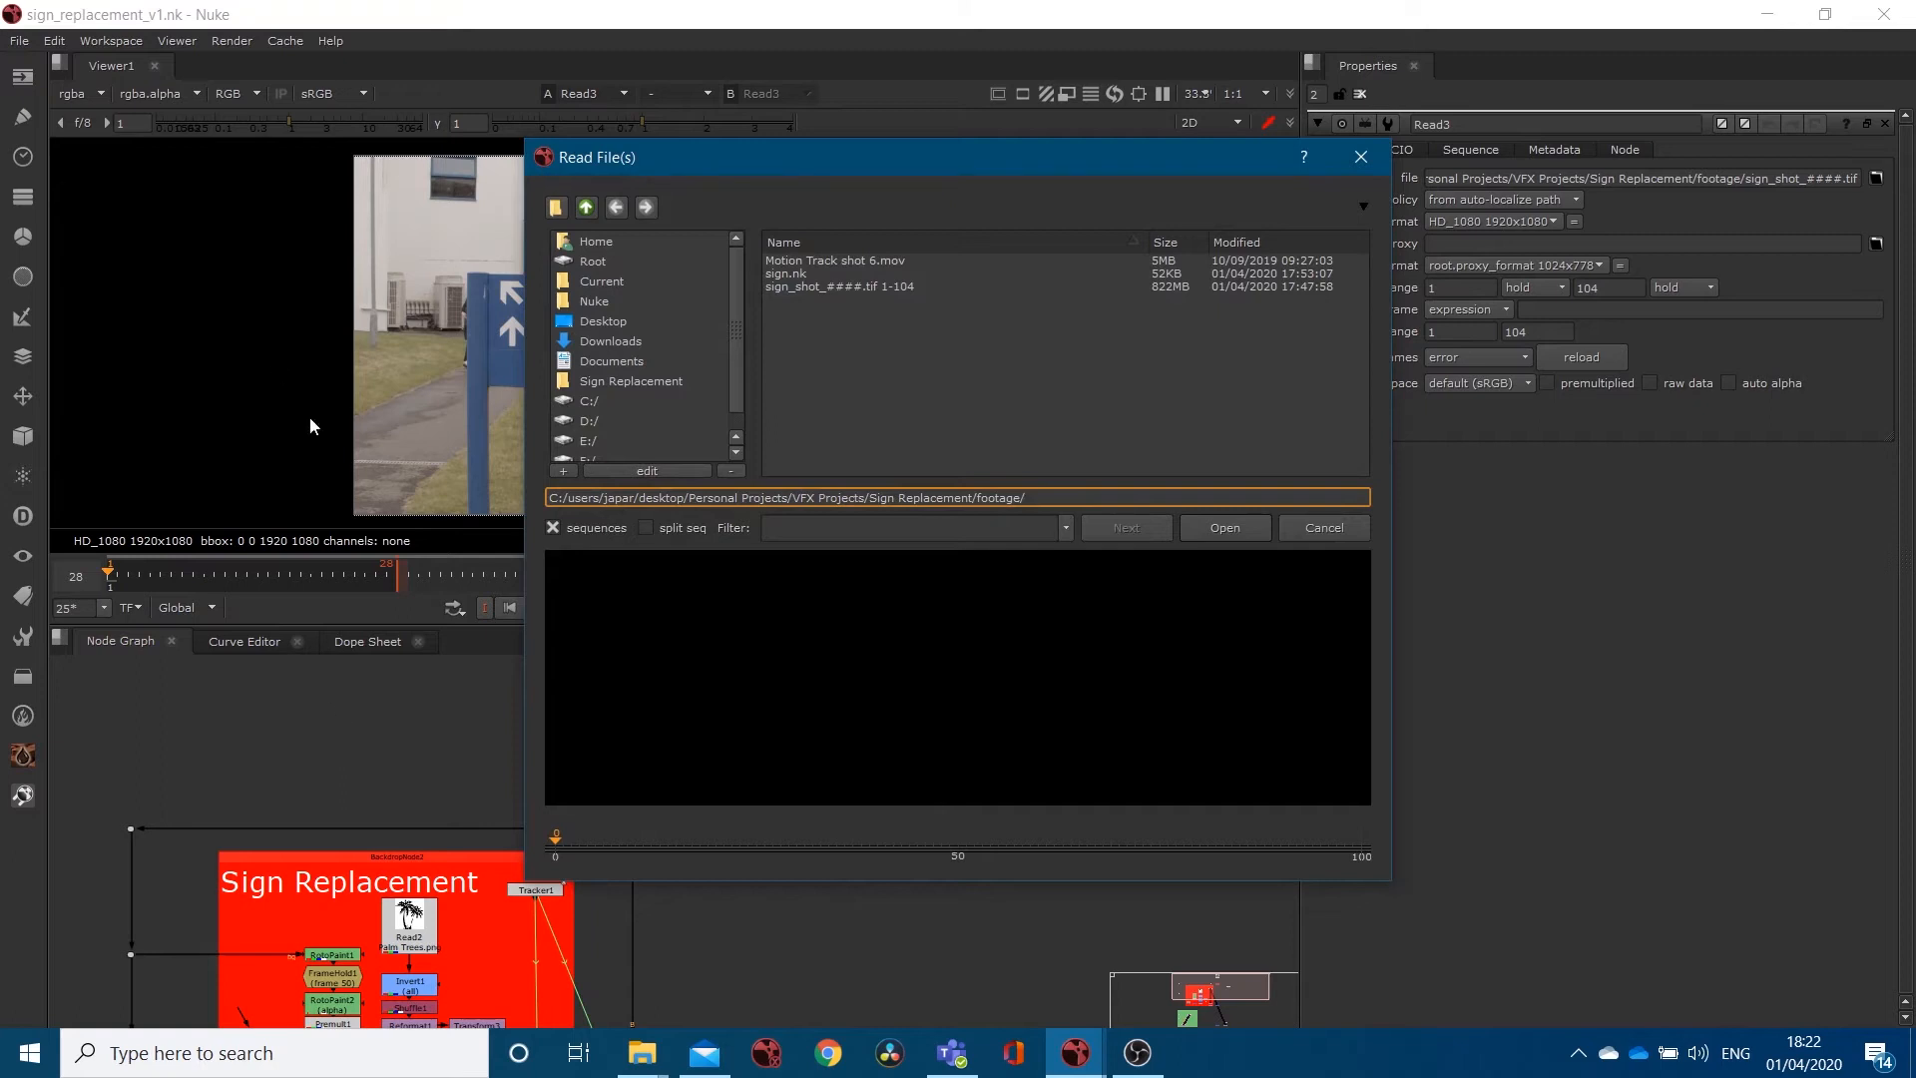
{"action": "left_click", "coordinate": [1339, 531]}
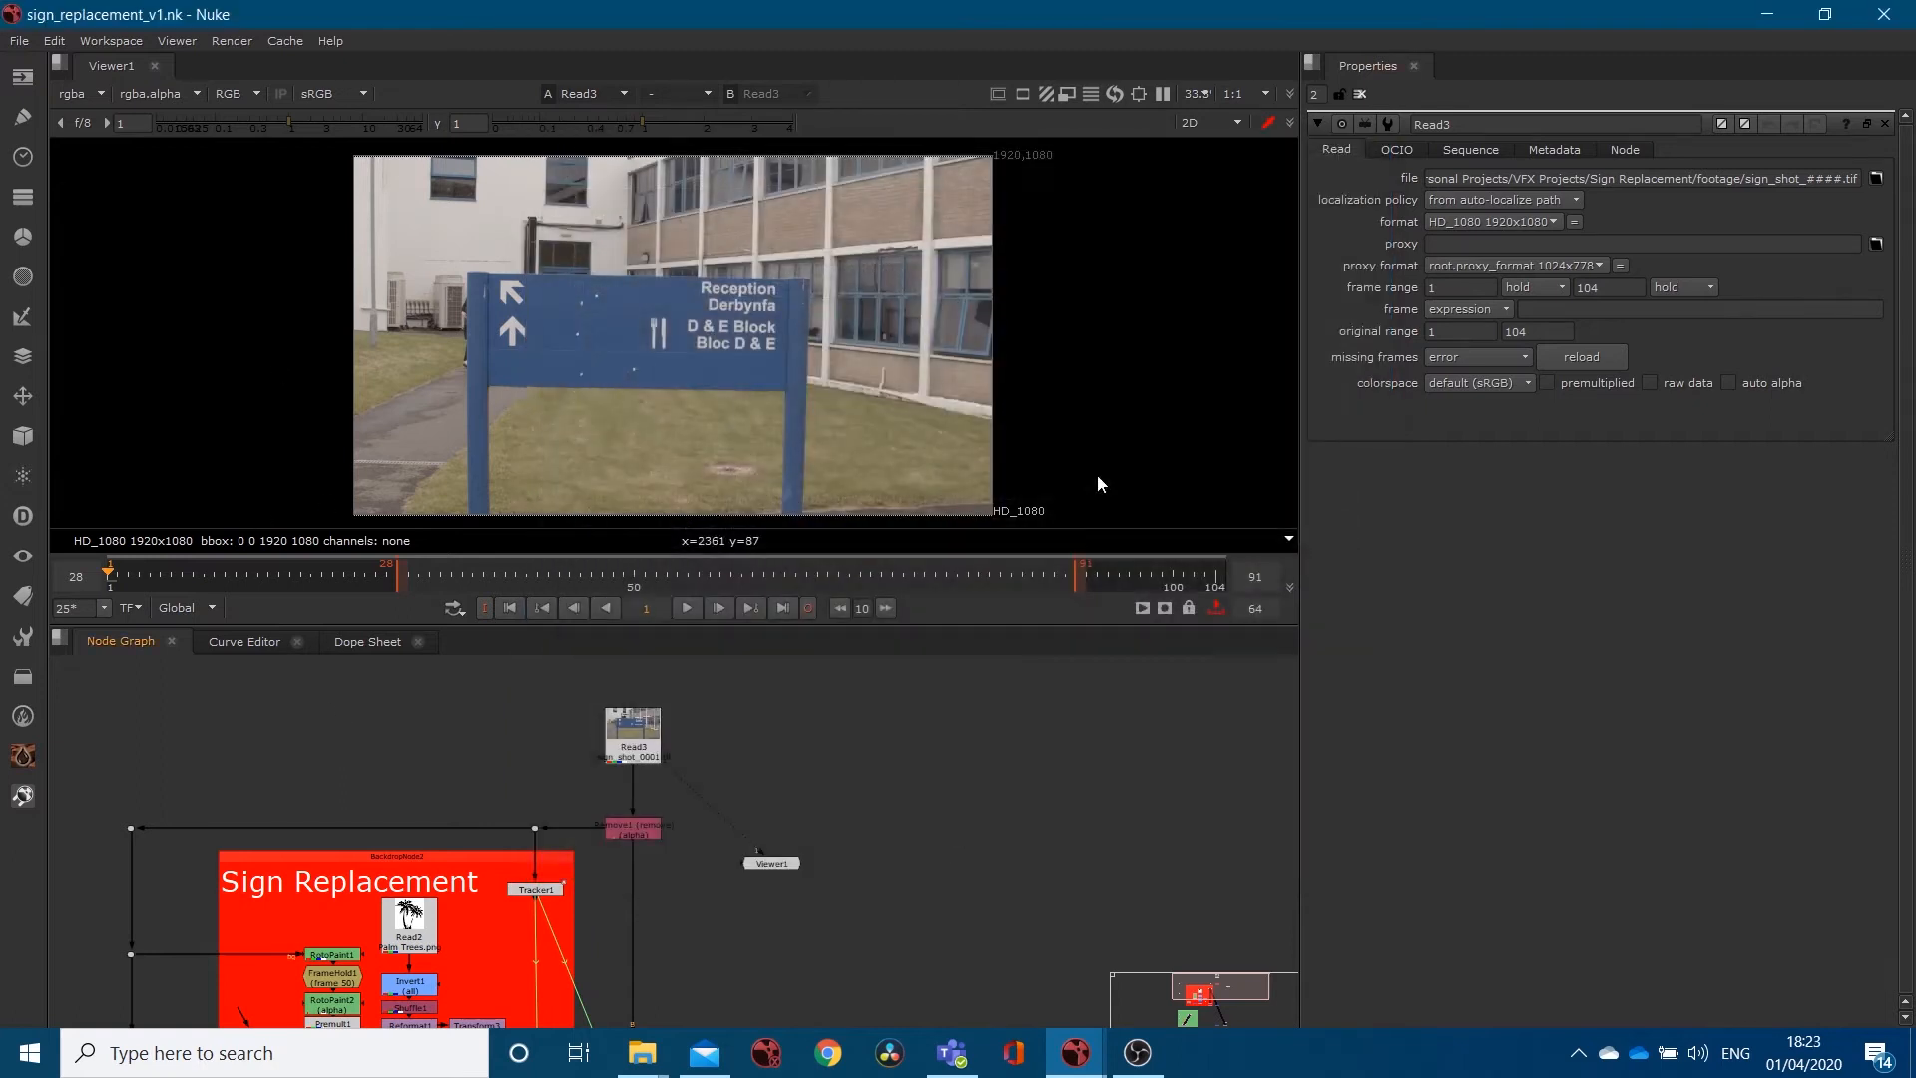
In a Read file browser with the preview hidden, open the Sign Replacement favorite's footage folder and select the sign_shot_####.tif 1-104 sequence.
{"action": "left_click", "coordinate": [25, 84]}
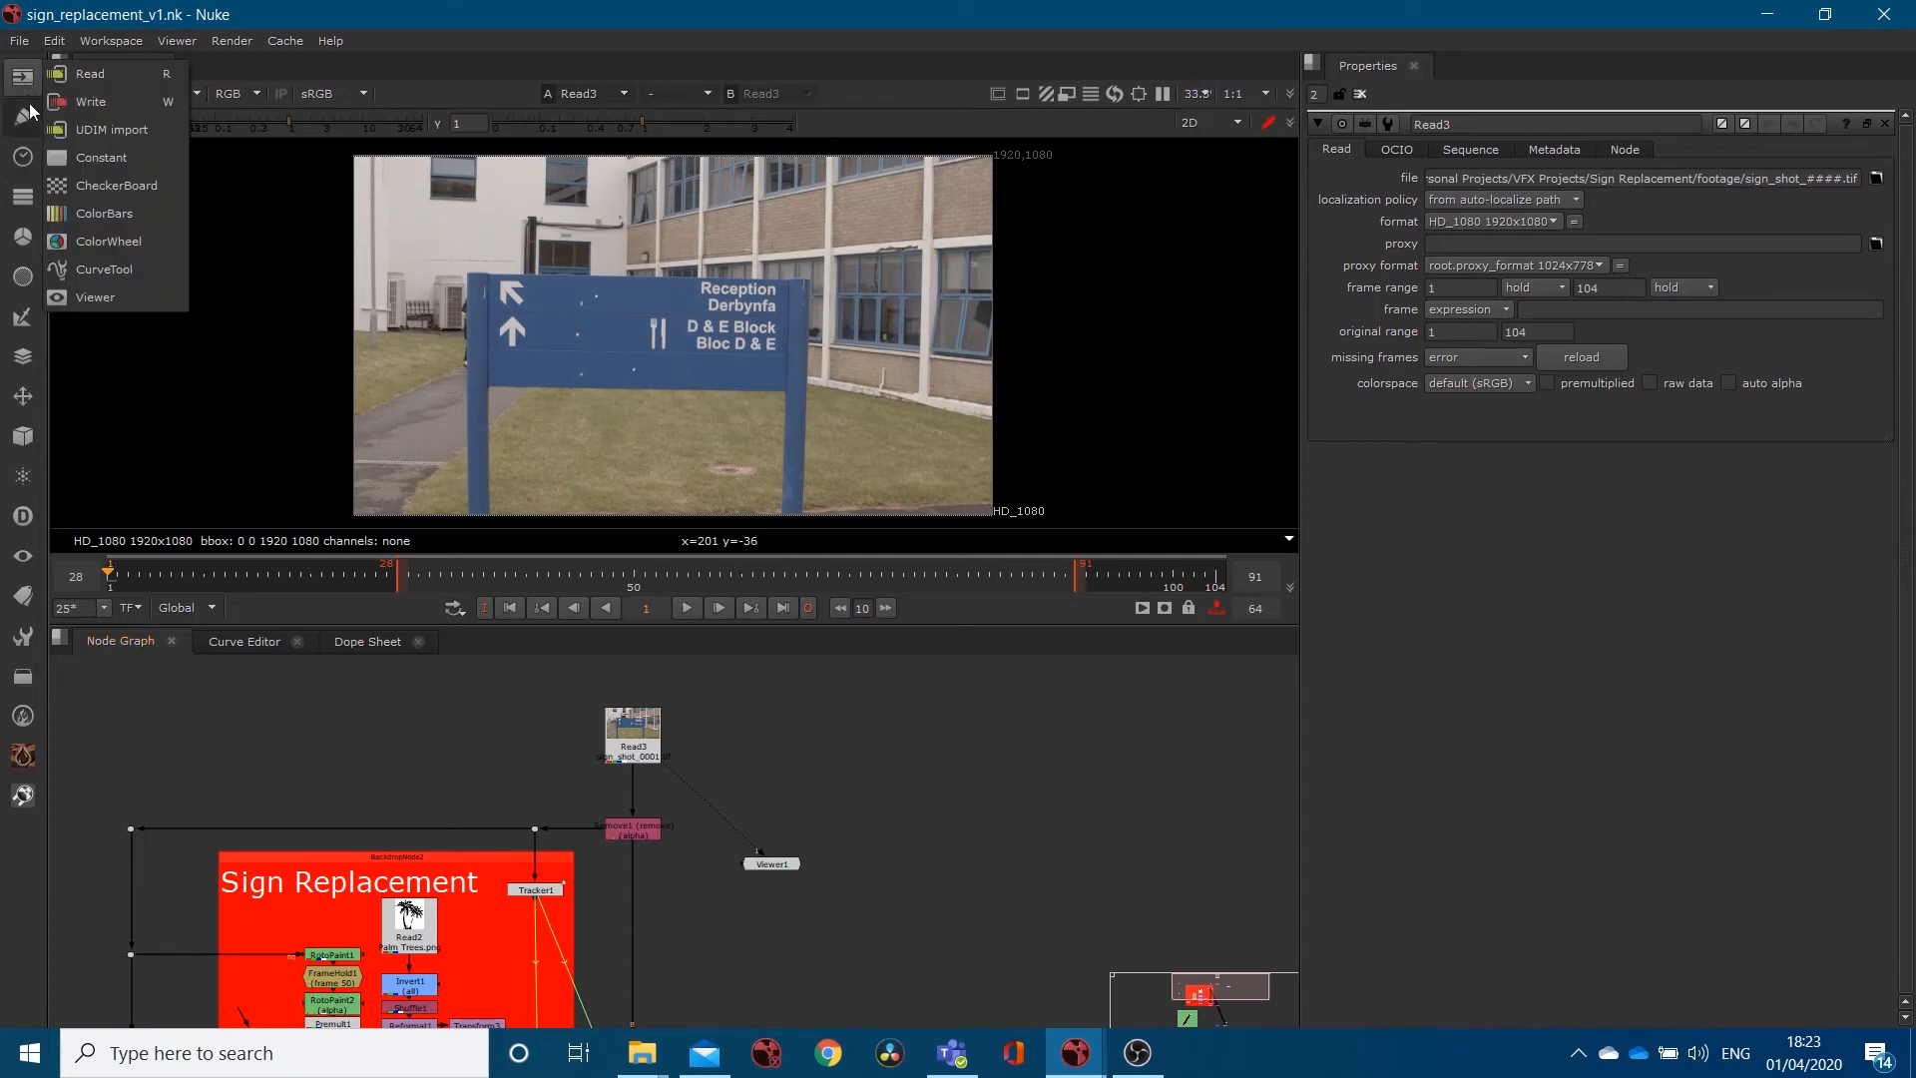
{"action": "left_click", "coordinate": [117, 72]}
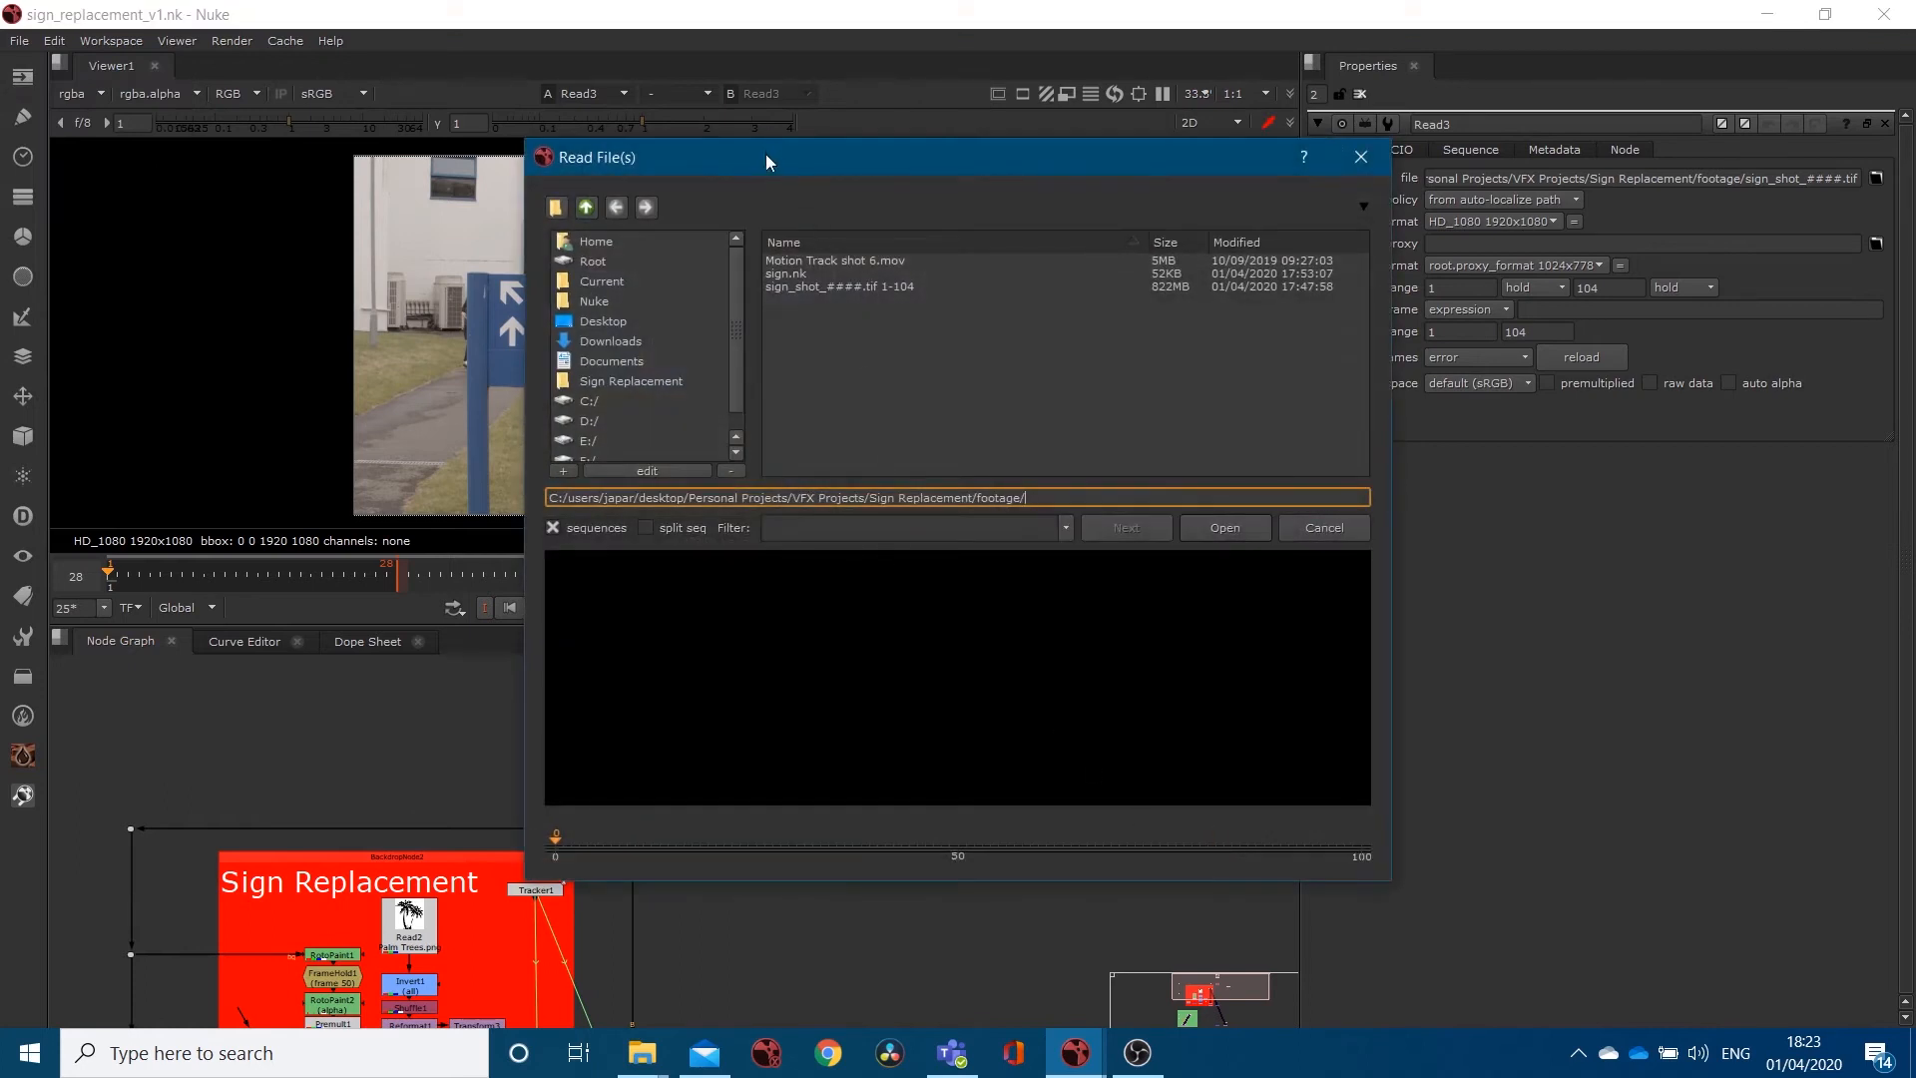
{"action": "left_click_drag", "start_coordinate": [756, 168], "coordinate": [735, 155]}
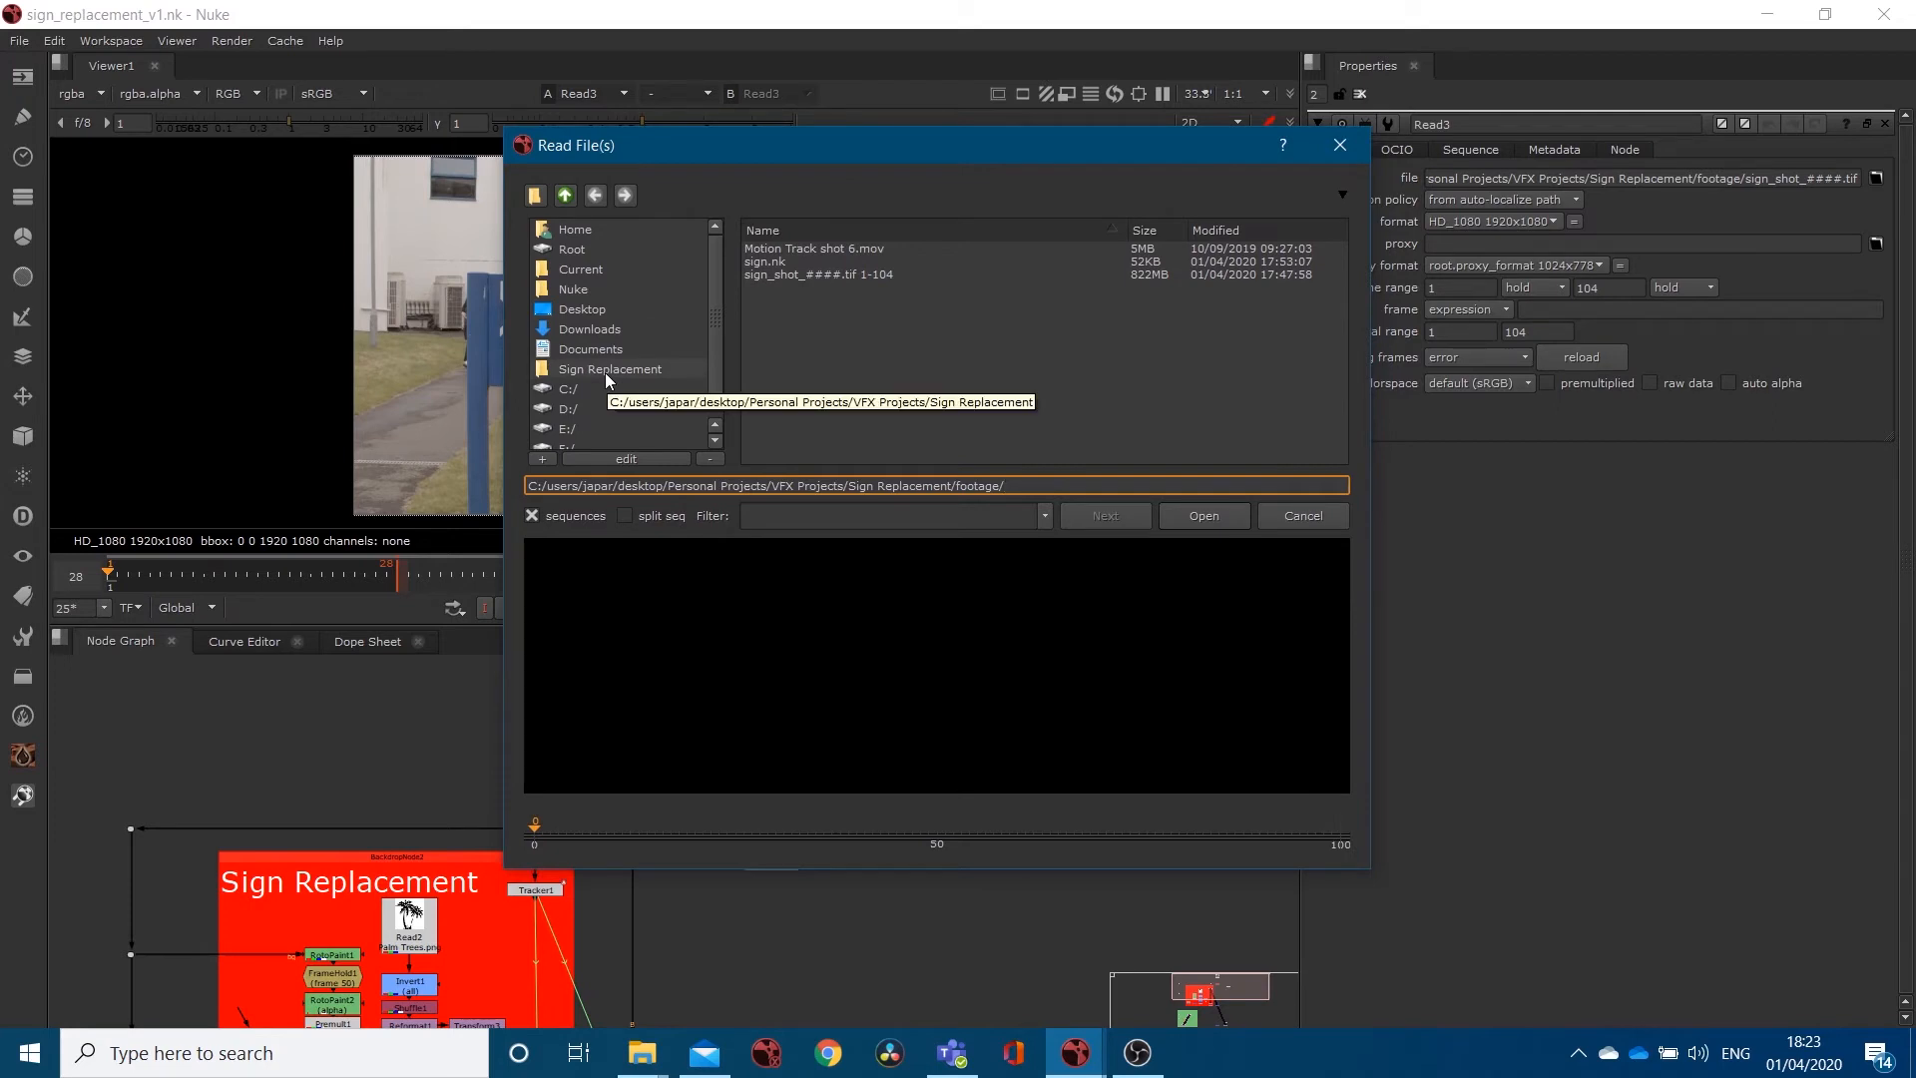
{"action": "left_click", "coordinate": [606, 374]}
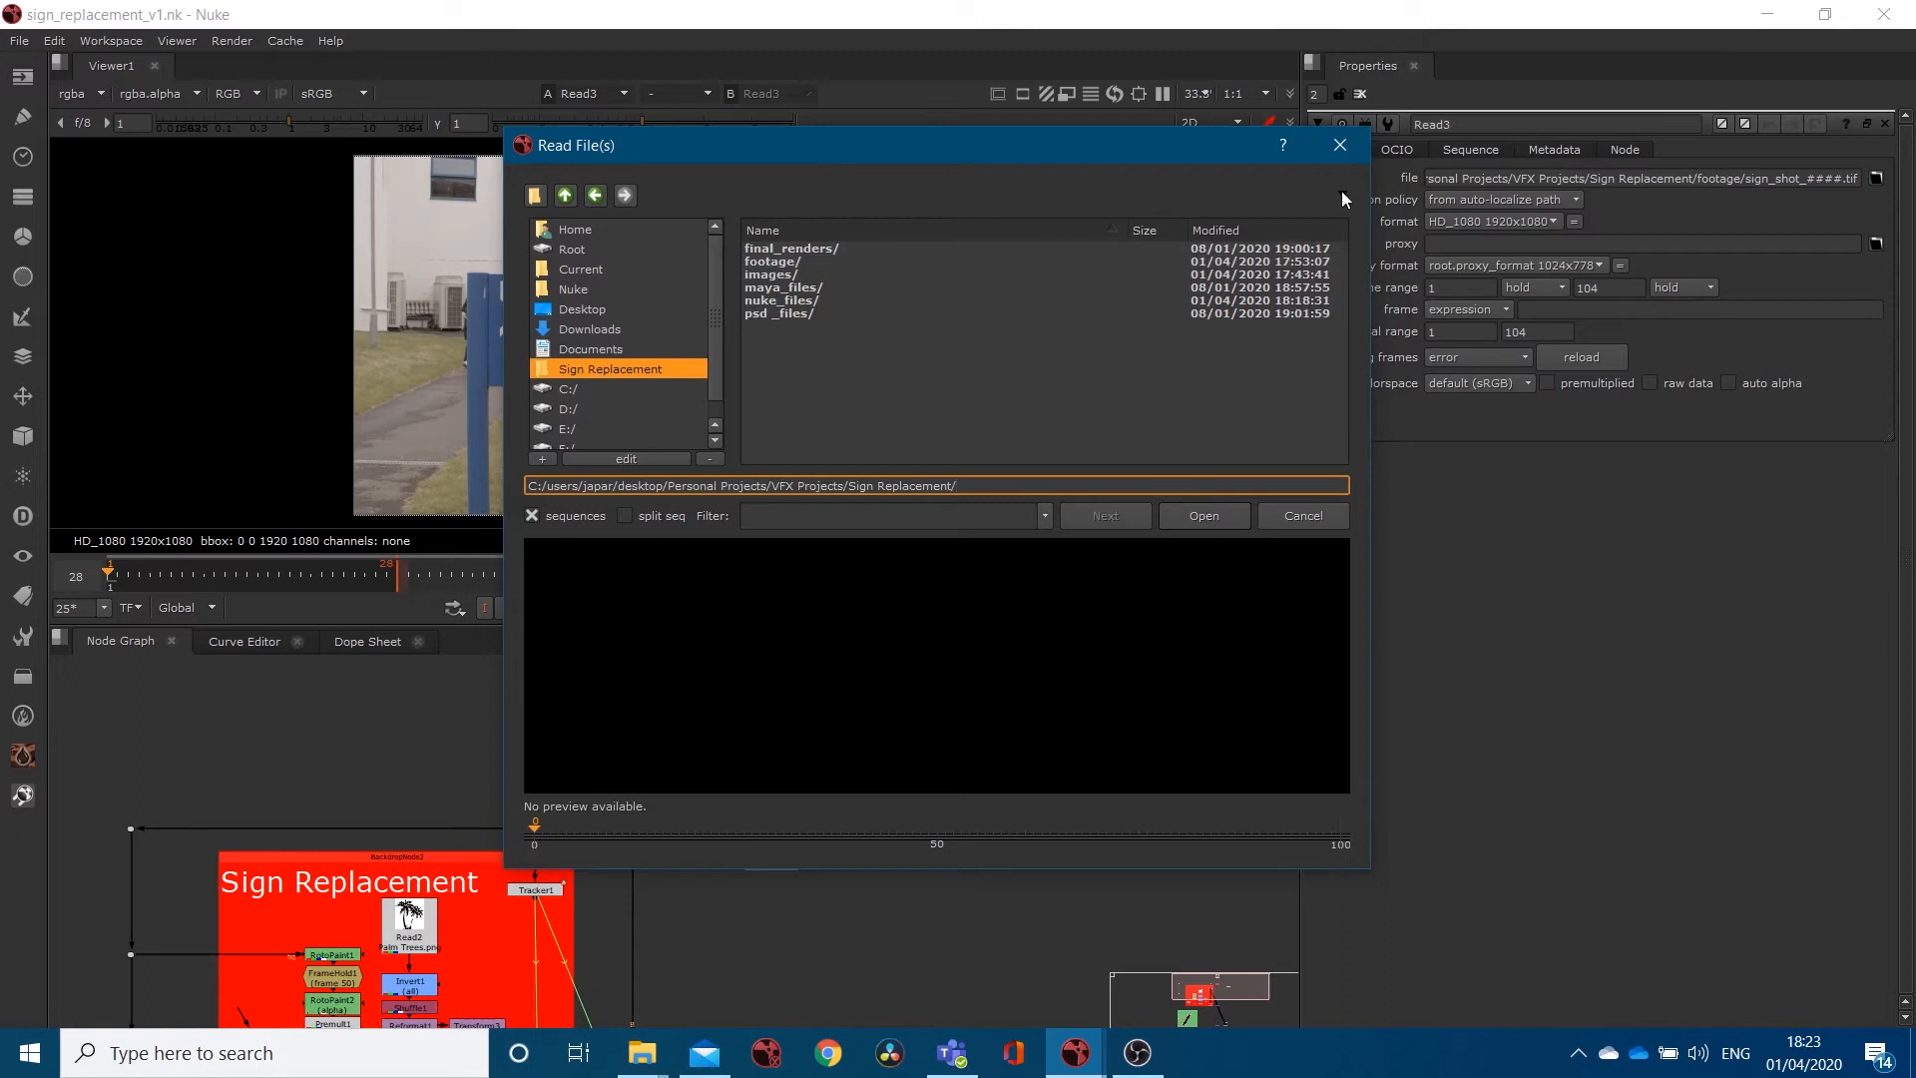
{"action": "left_click", "coordinate": [1341, 193]}
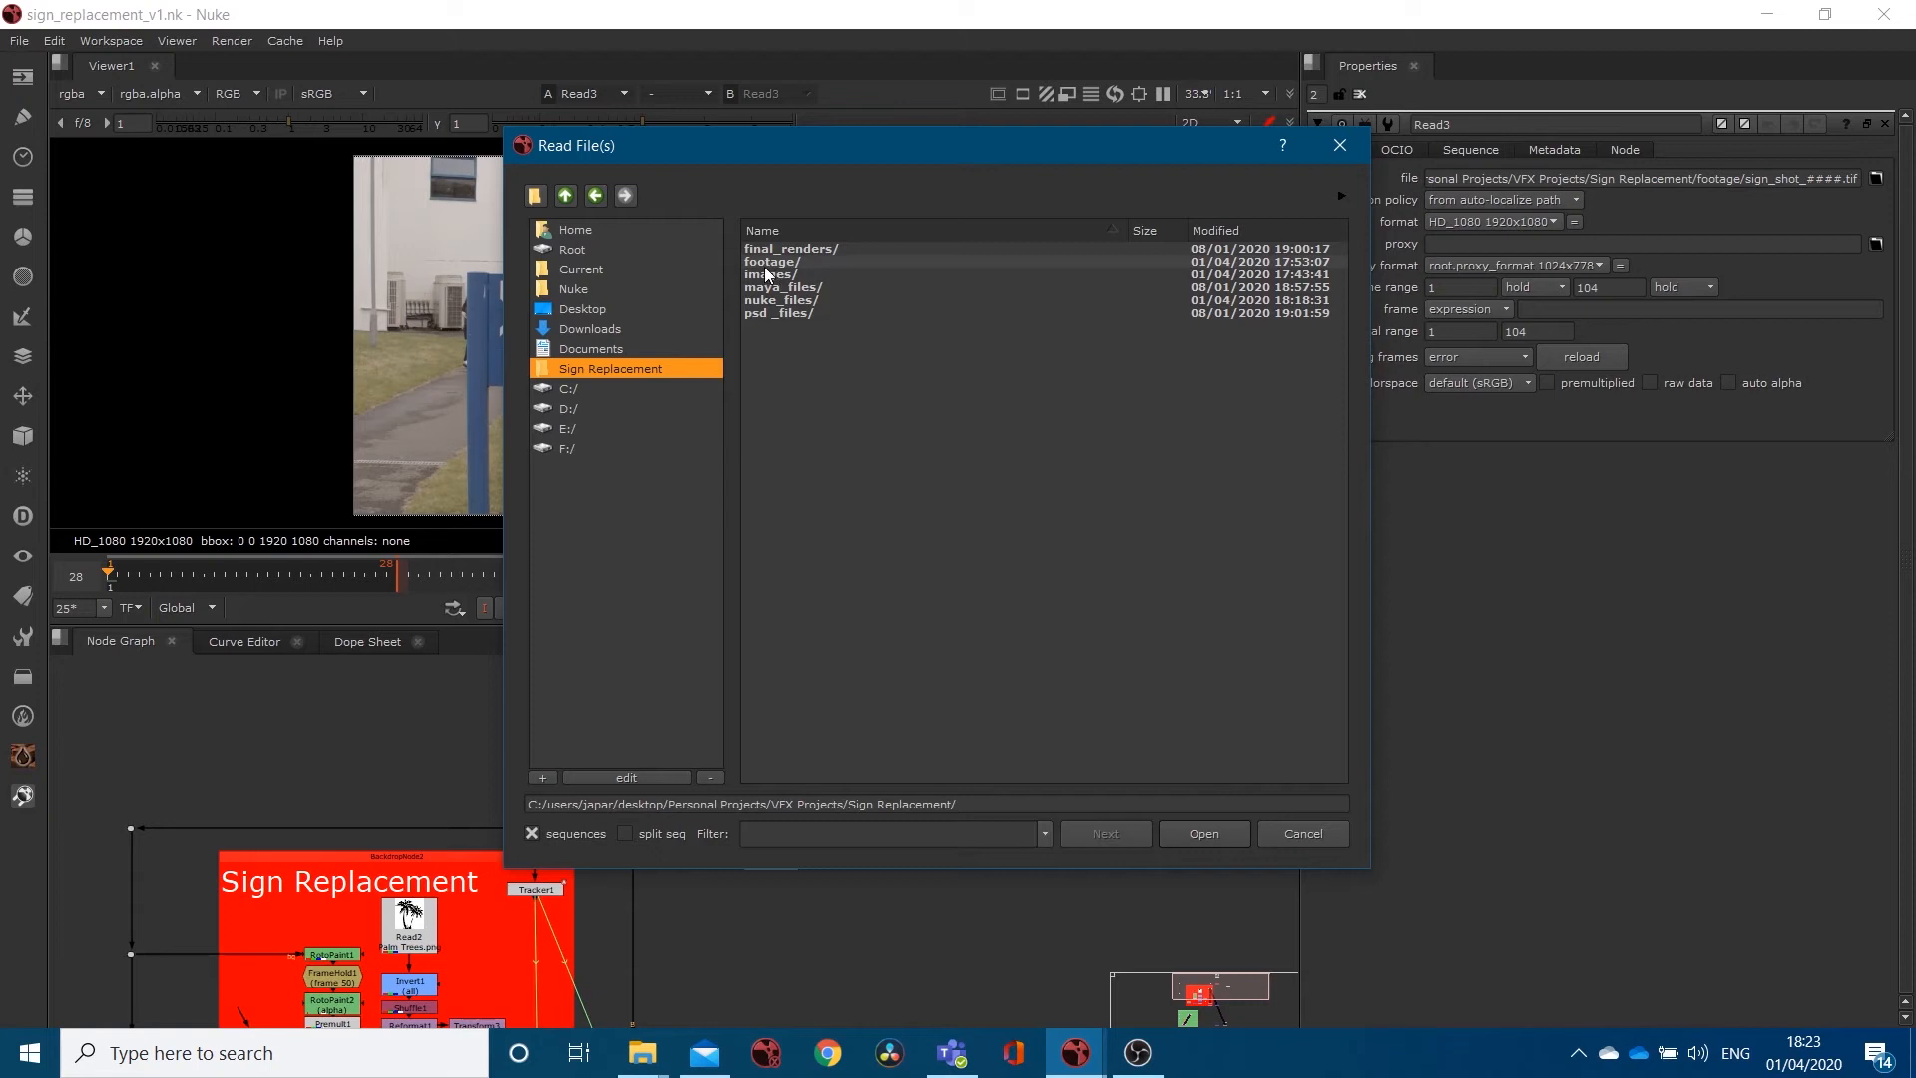
{"action": "double_click", "coordinate": [770, 261]}
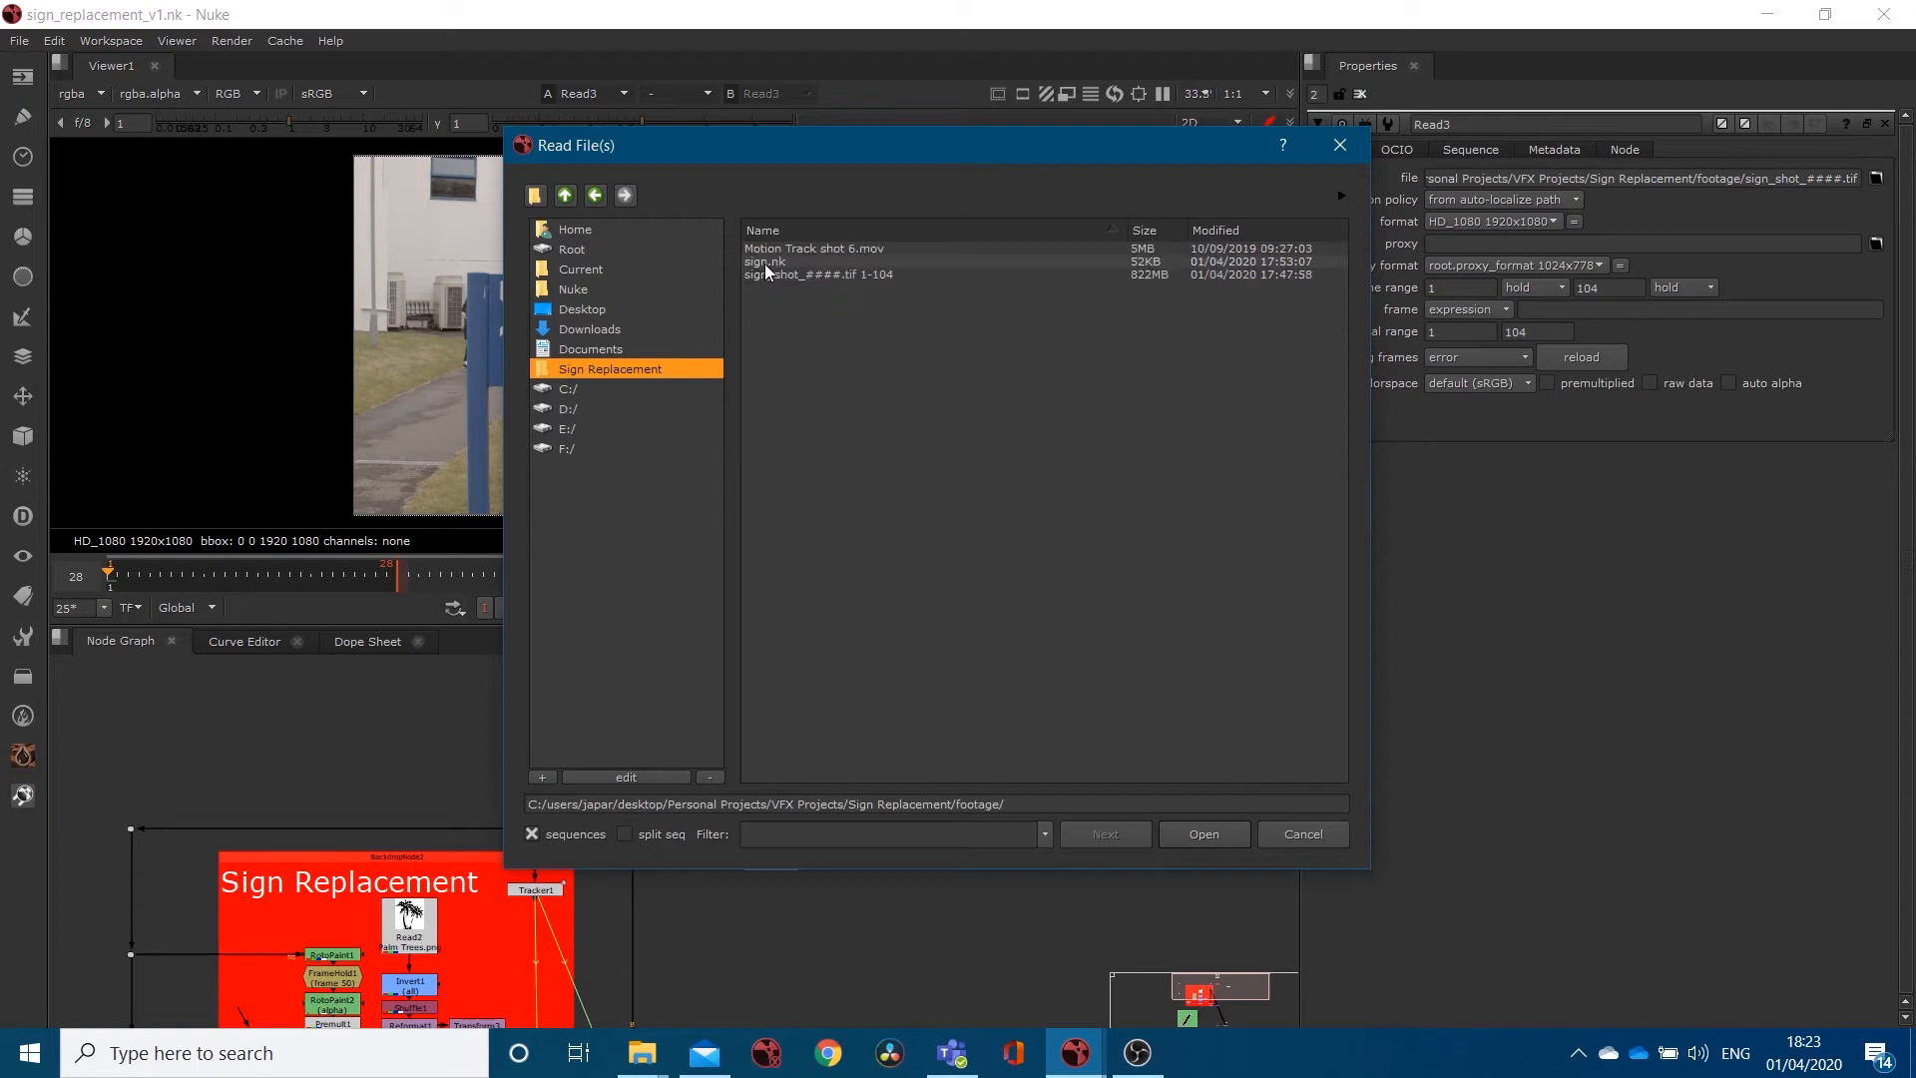
{"action": "left_click", "coordinate": [870, 250]}
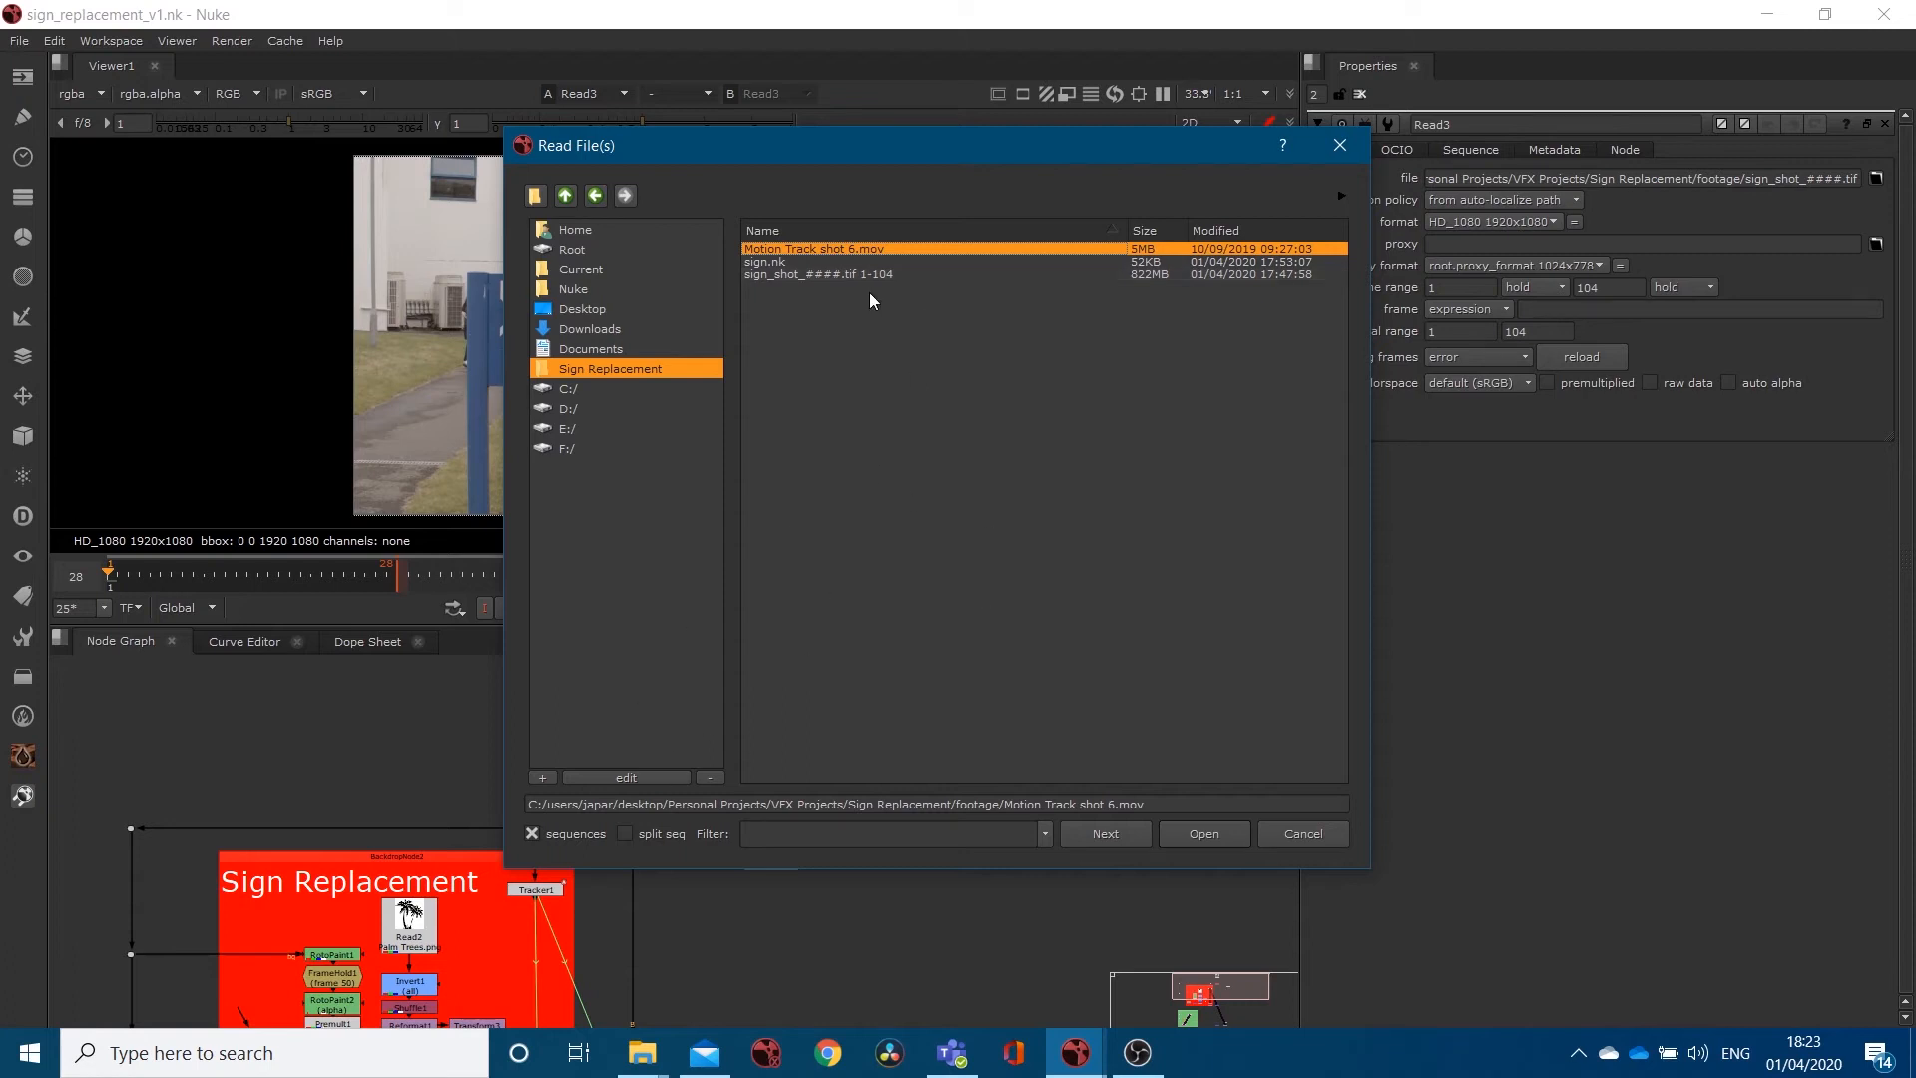
{"action": "left_click", "coordinate": [776, 277]}
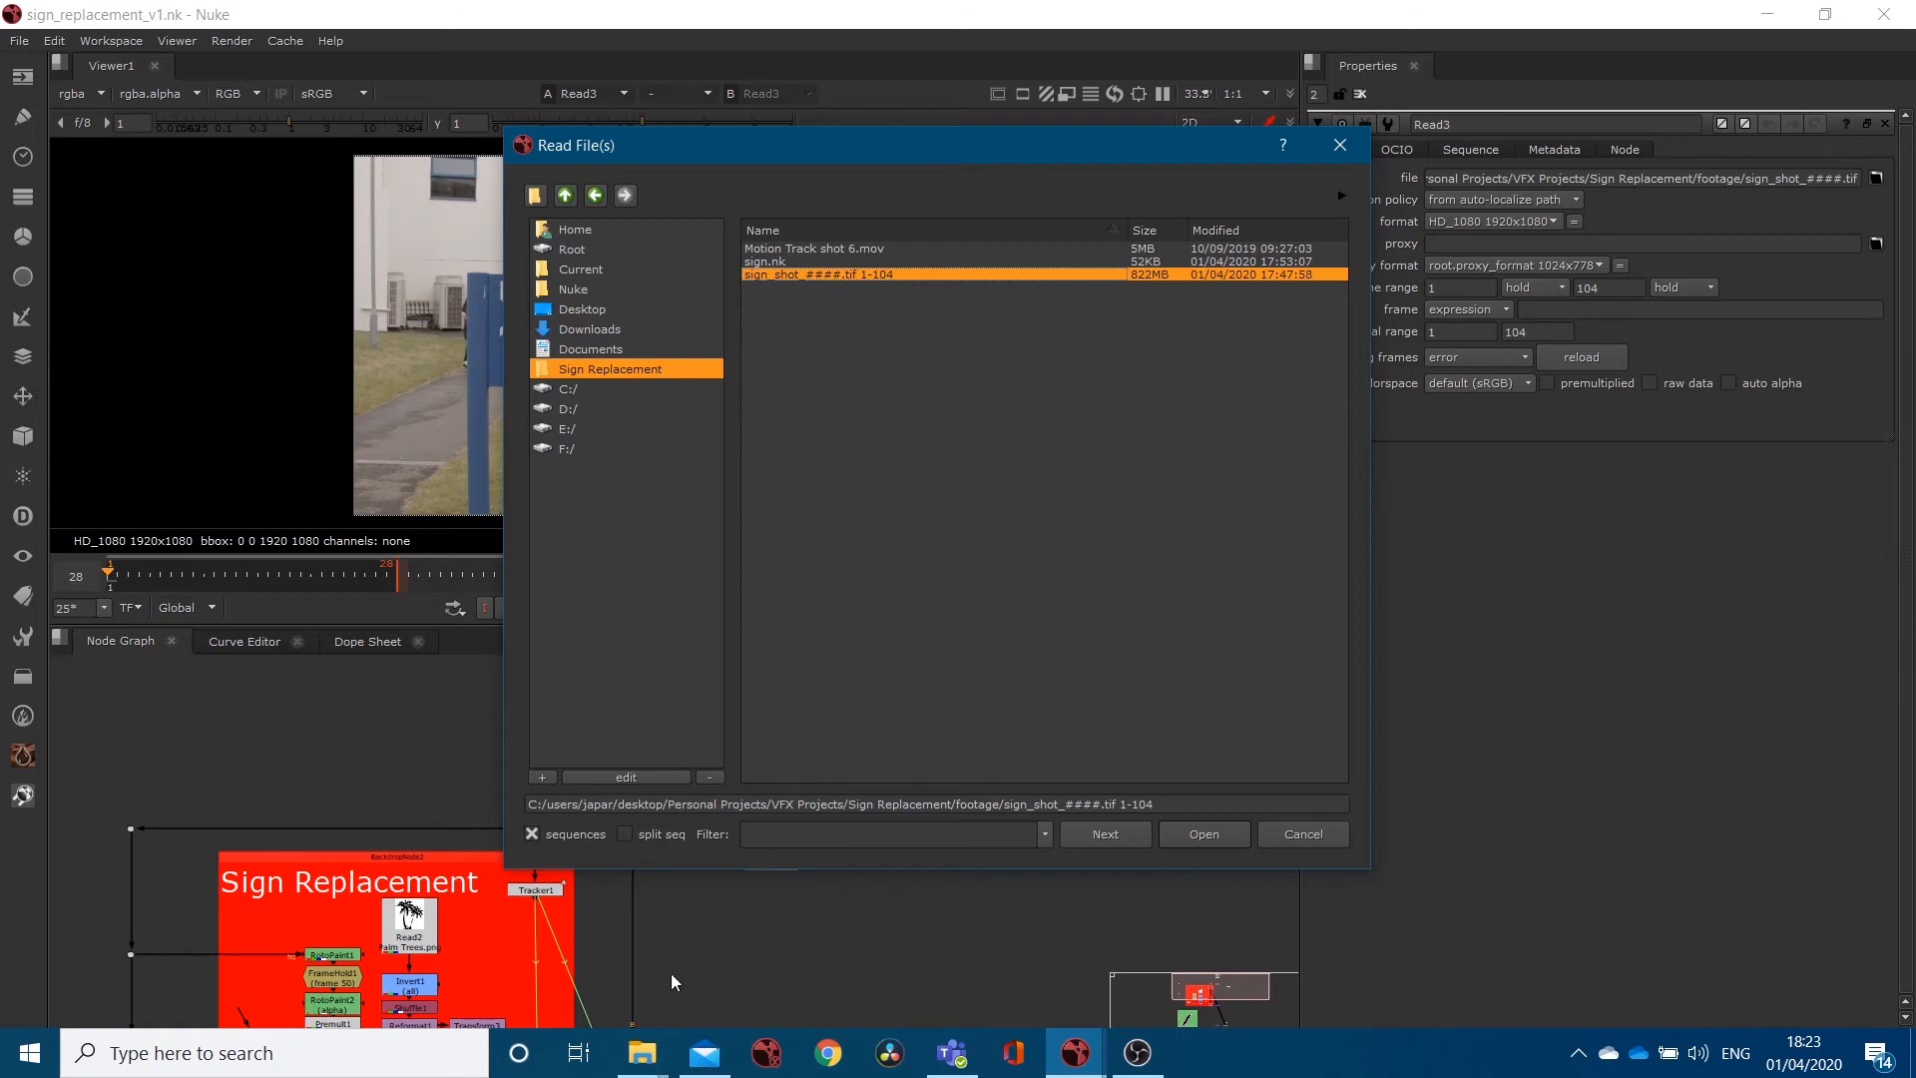
Switch to File Explorer to delete the sign Nuke script from Sign Replacement's footage folder, and reopen that folder in Nuke's Read file browser.
{"action": "mouse_move", "coordinate": [662, 1028]}
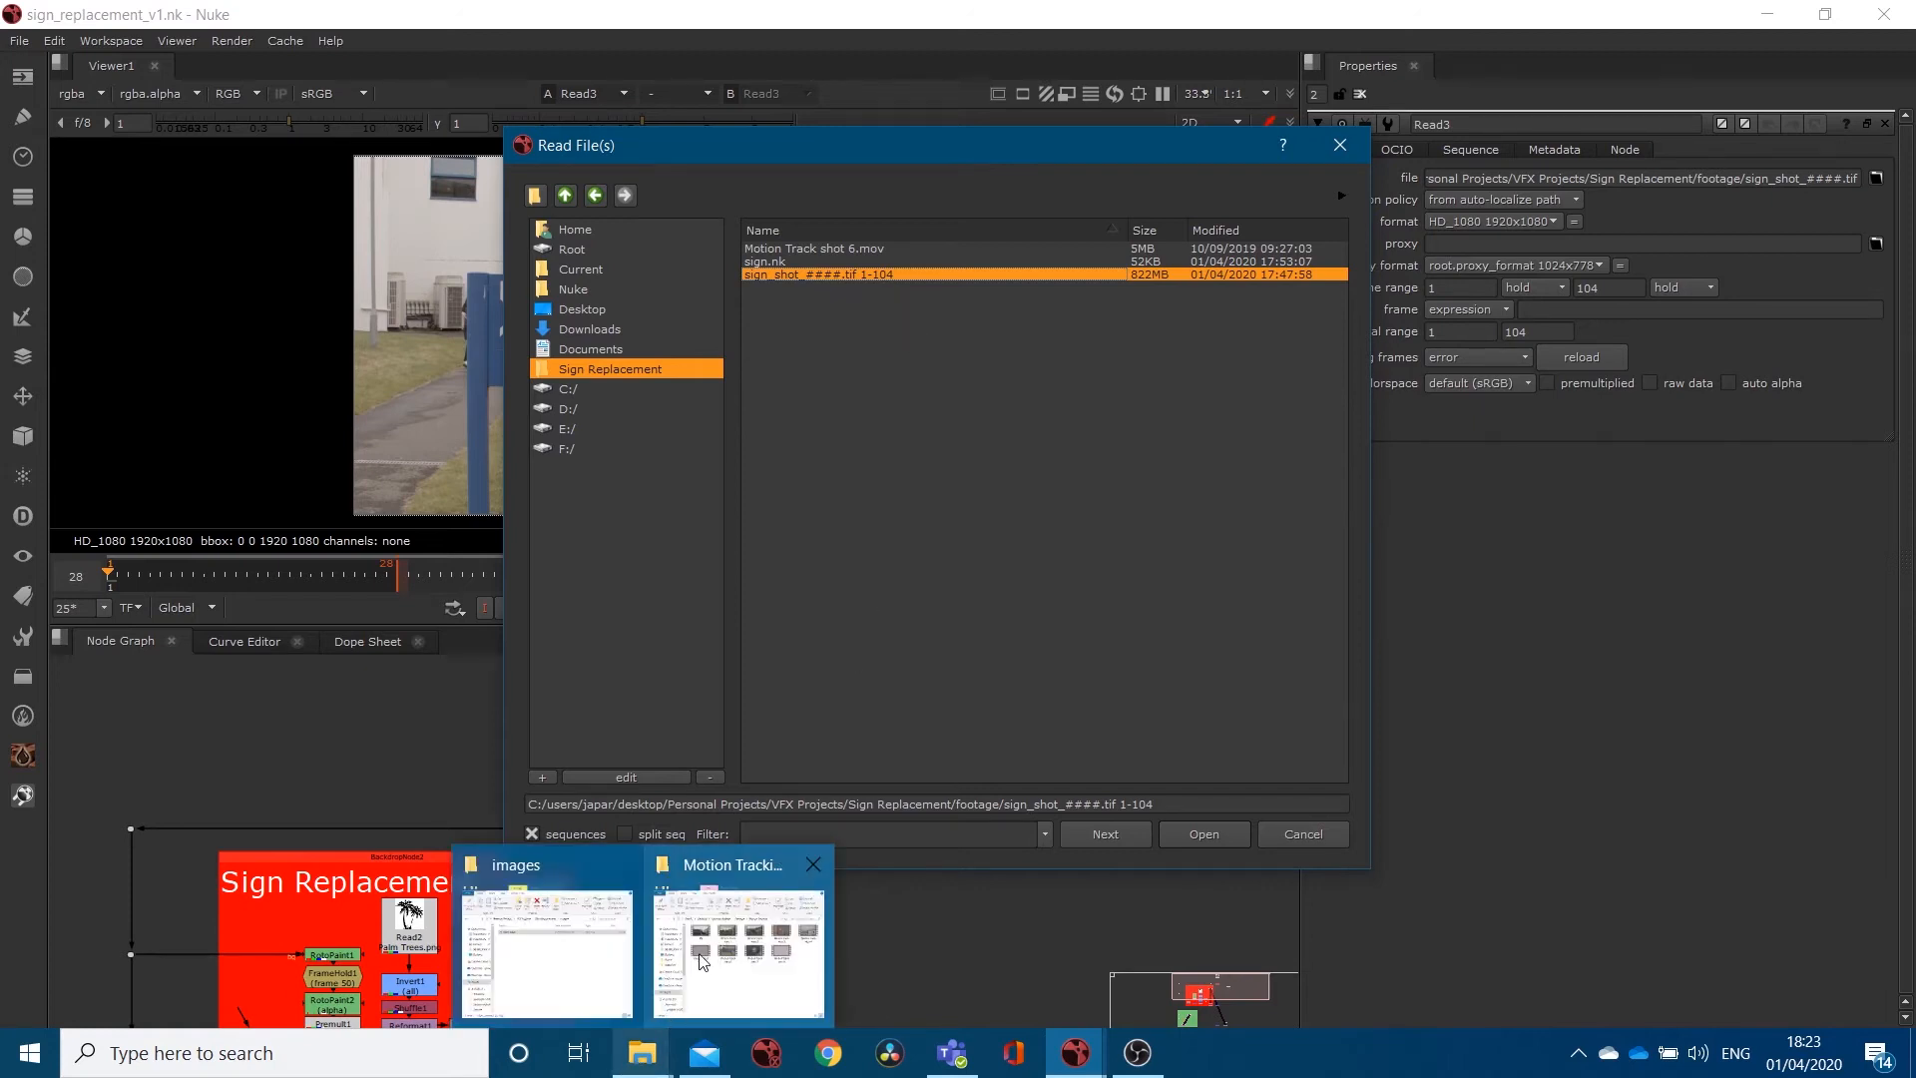
{"action": "left_click", "coordinate": [565, 937]}
{"action": "left_click", "coordinate": [527, 337]}
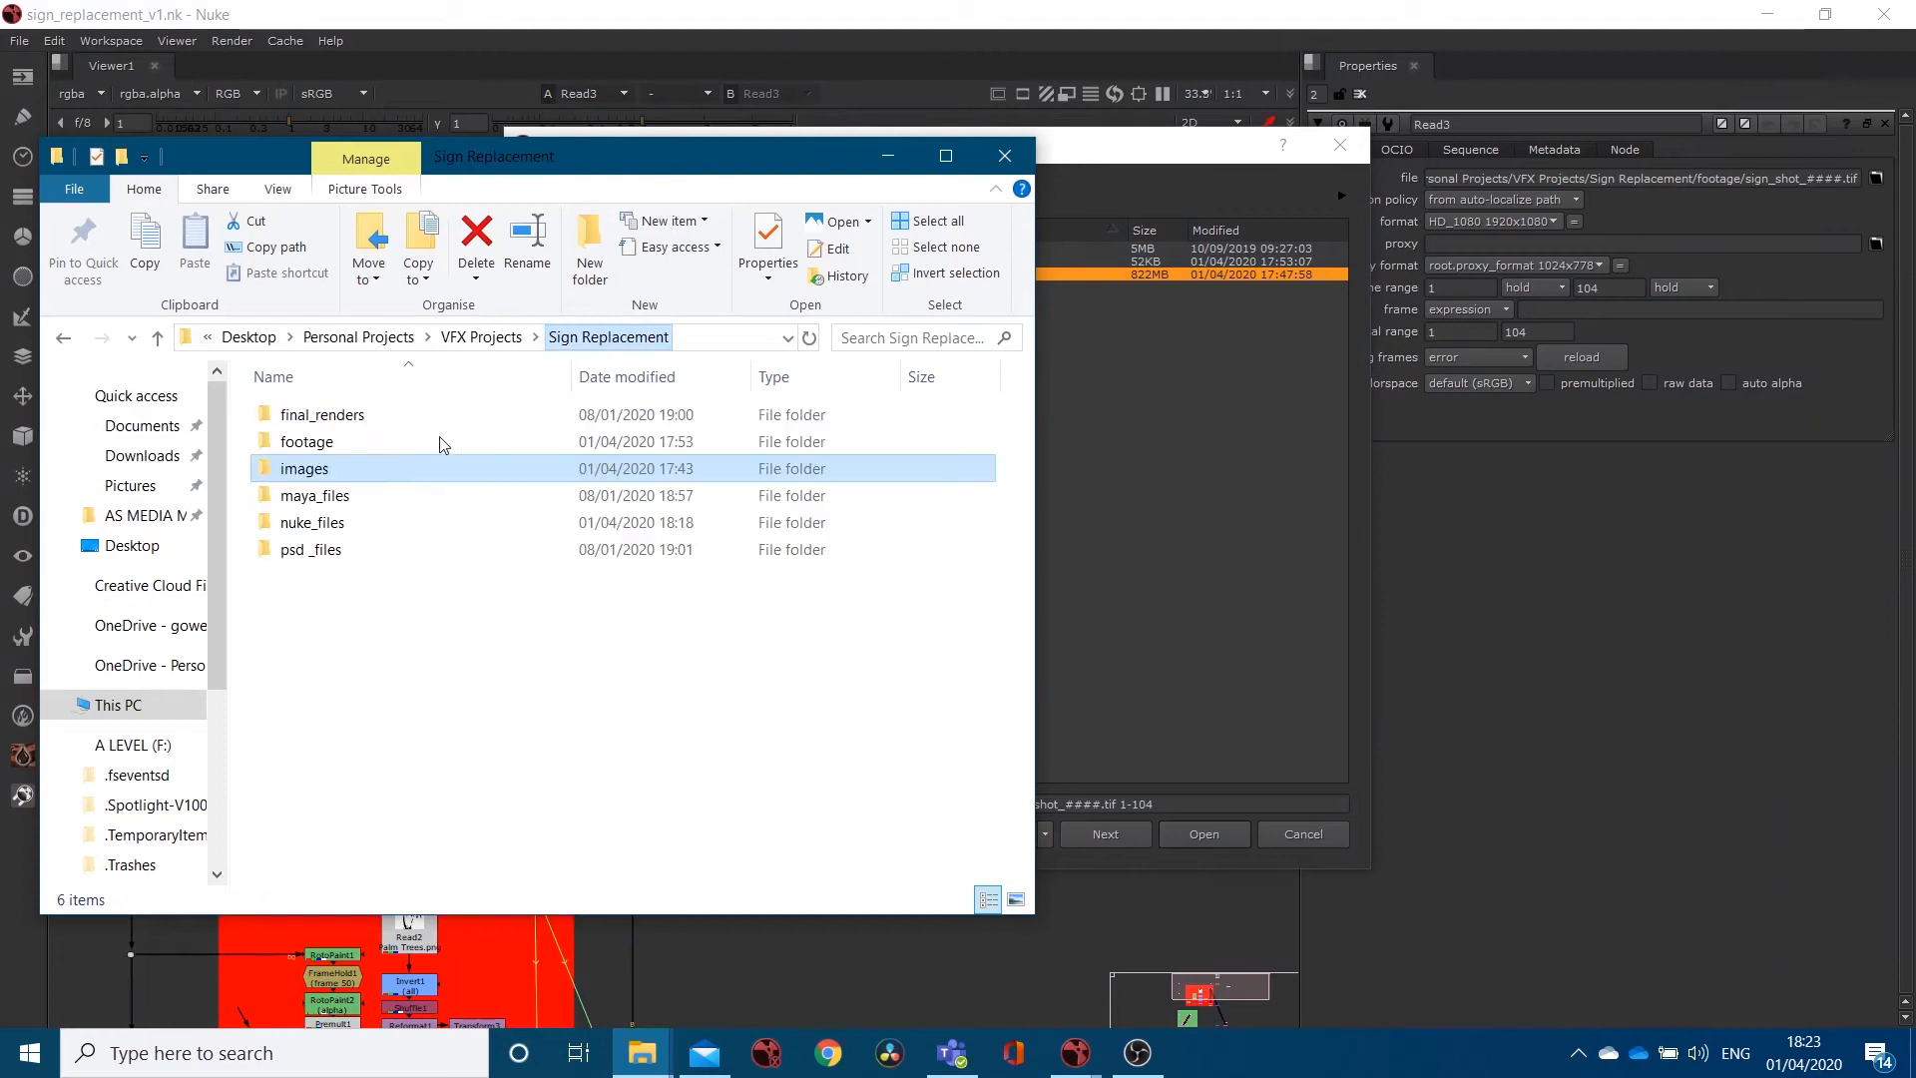
{"action": "double_click", "coordinate": [340, 442]}
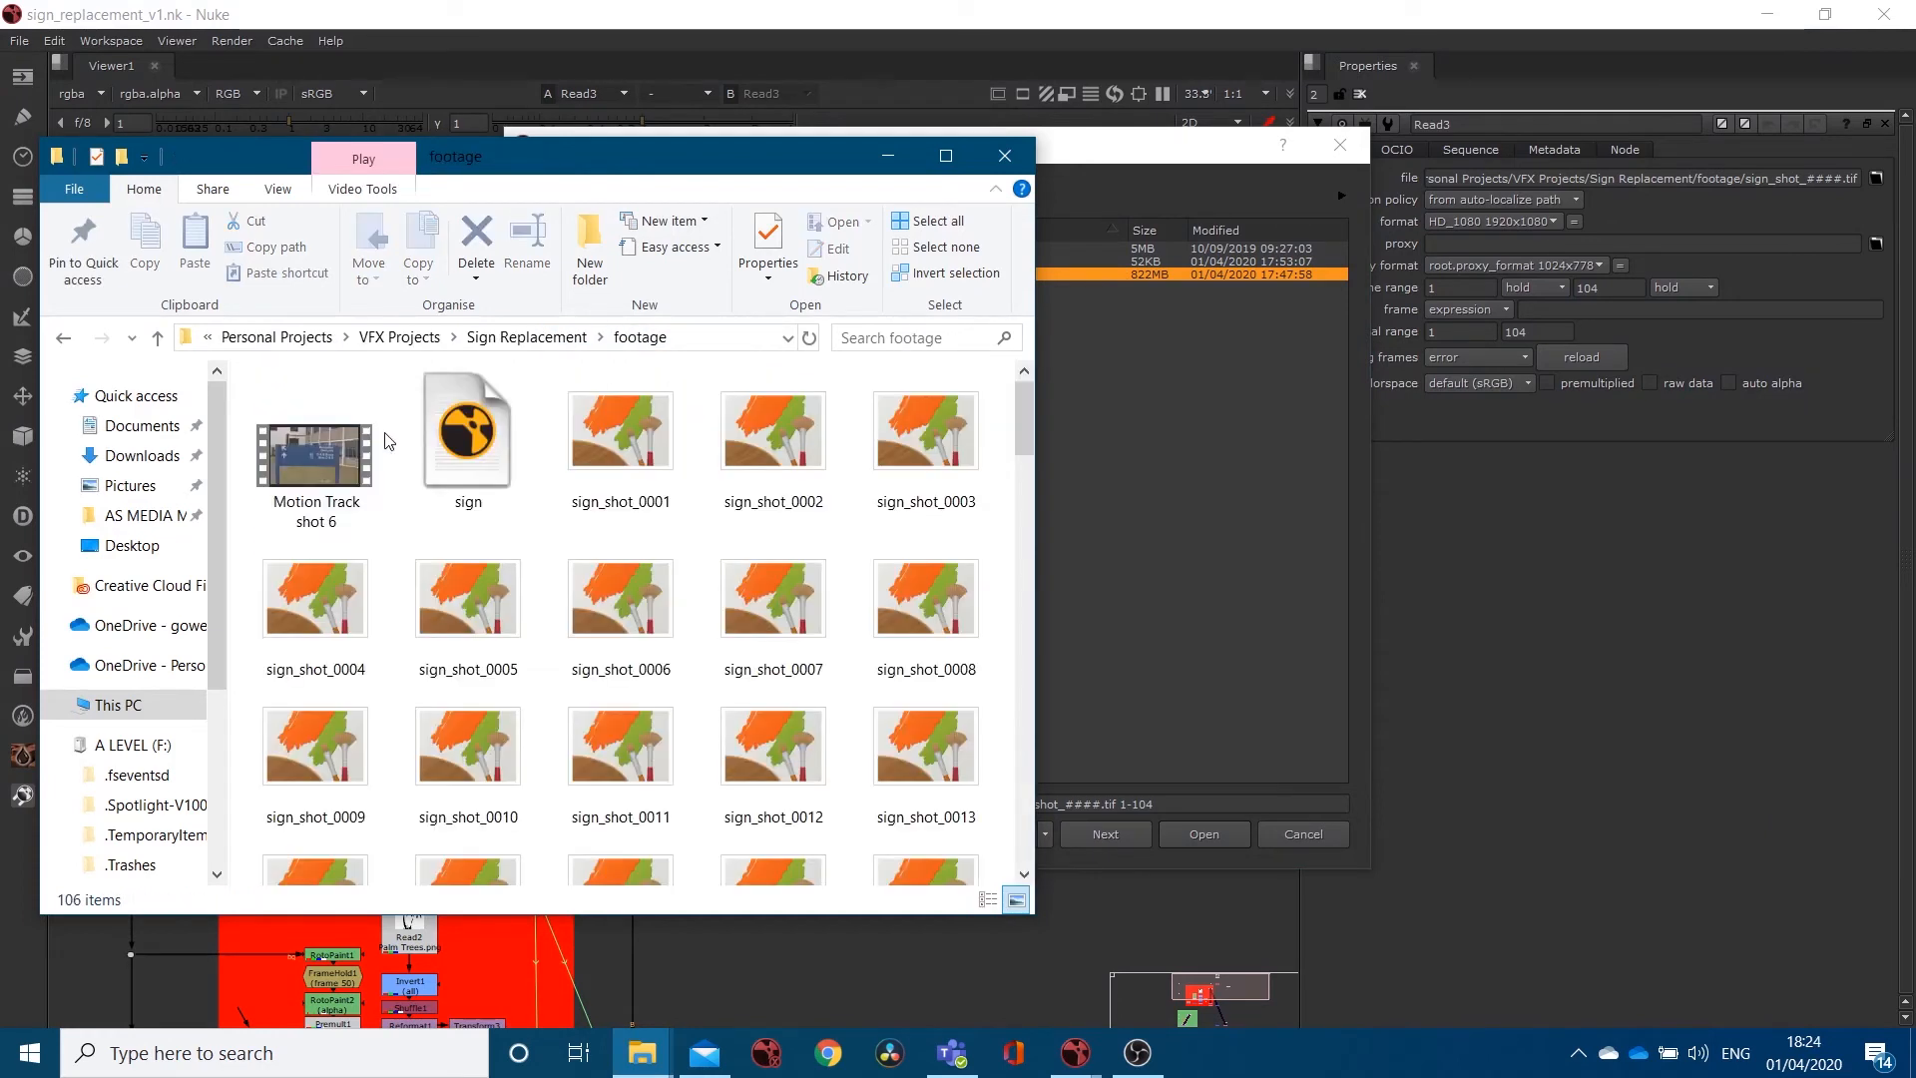
{"action": "left_click", "coordinate": [299, 481]}
{"action": "left_click_drag", "start_coordinate": [513, 175], "coordinate": [1497, 146]}
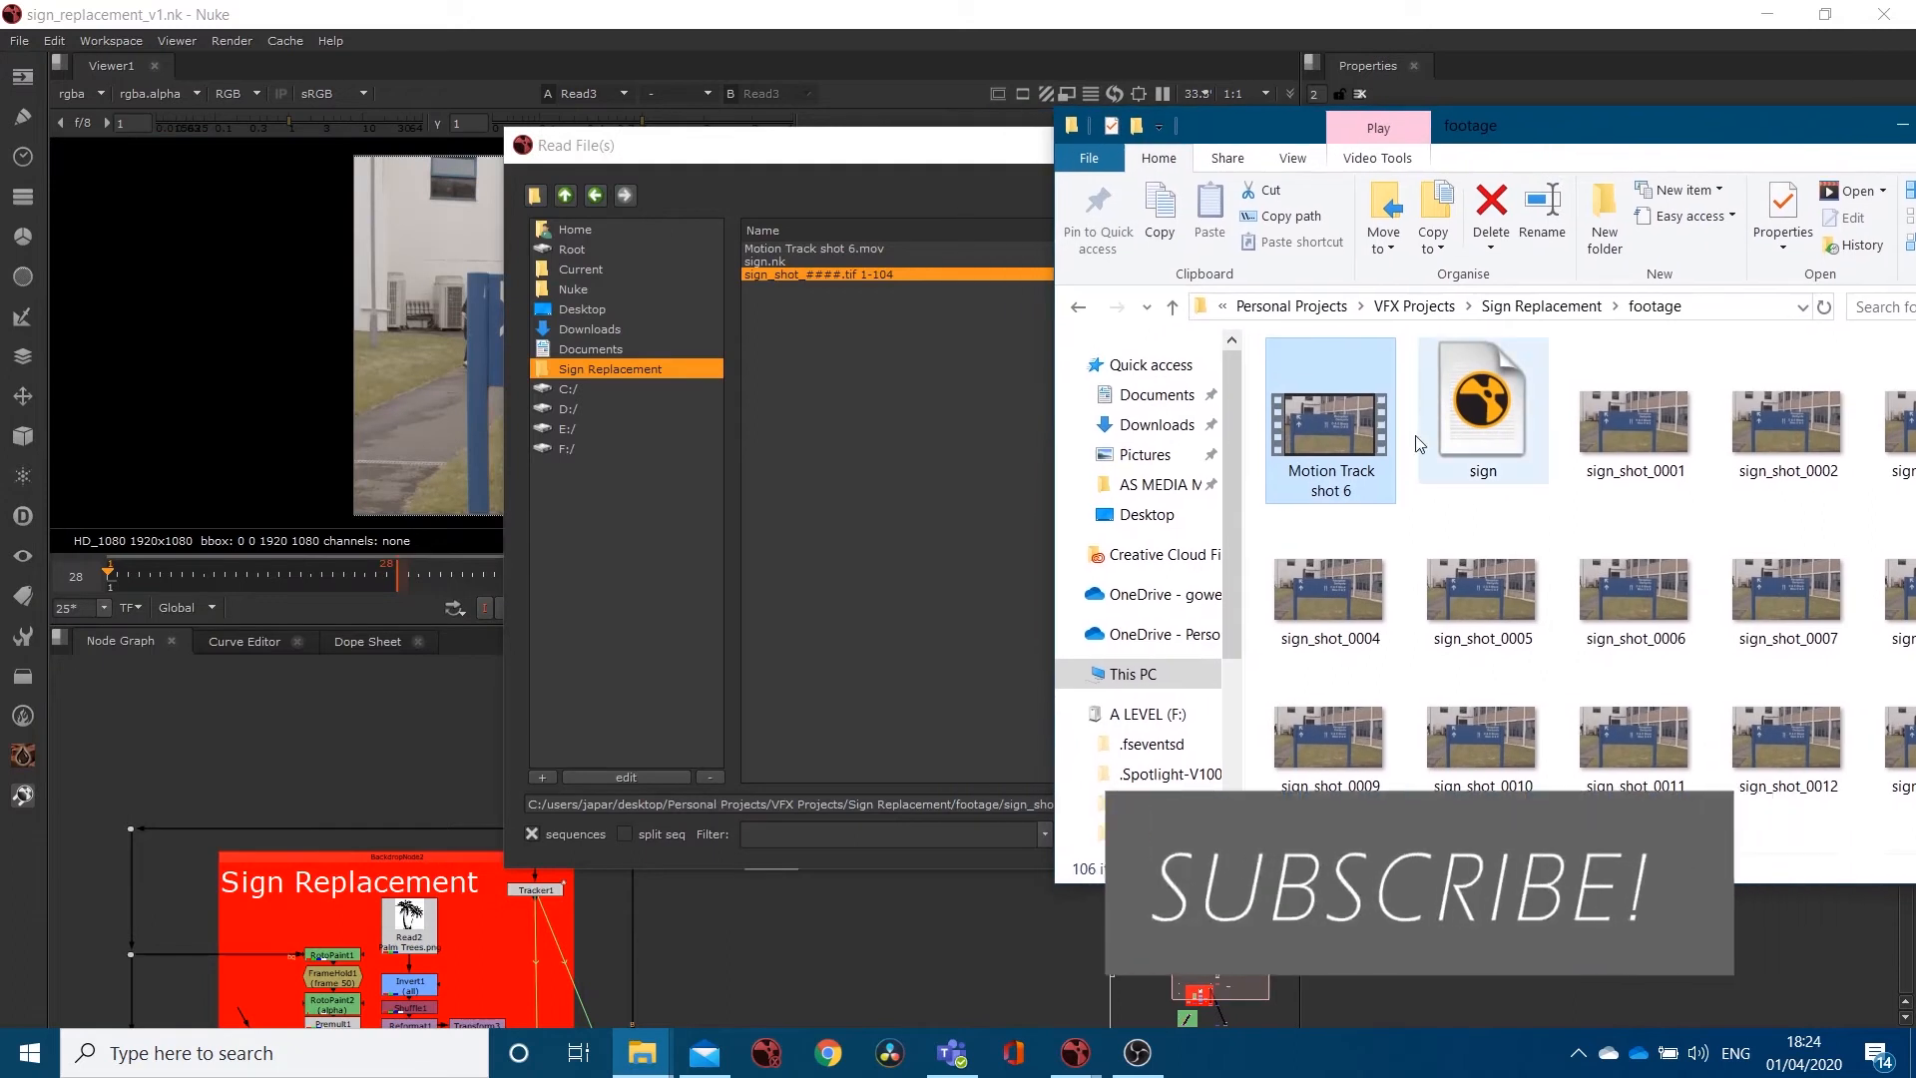
{"action": "left_click", "coordinate": [1488, 410]}
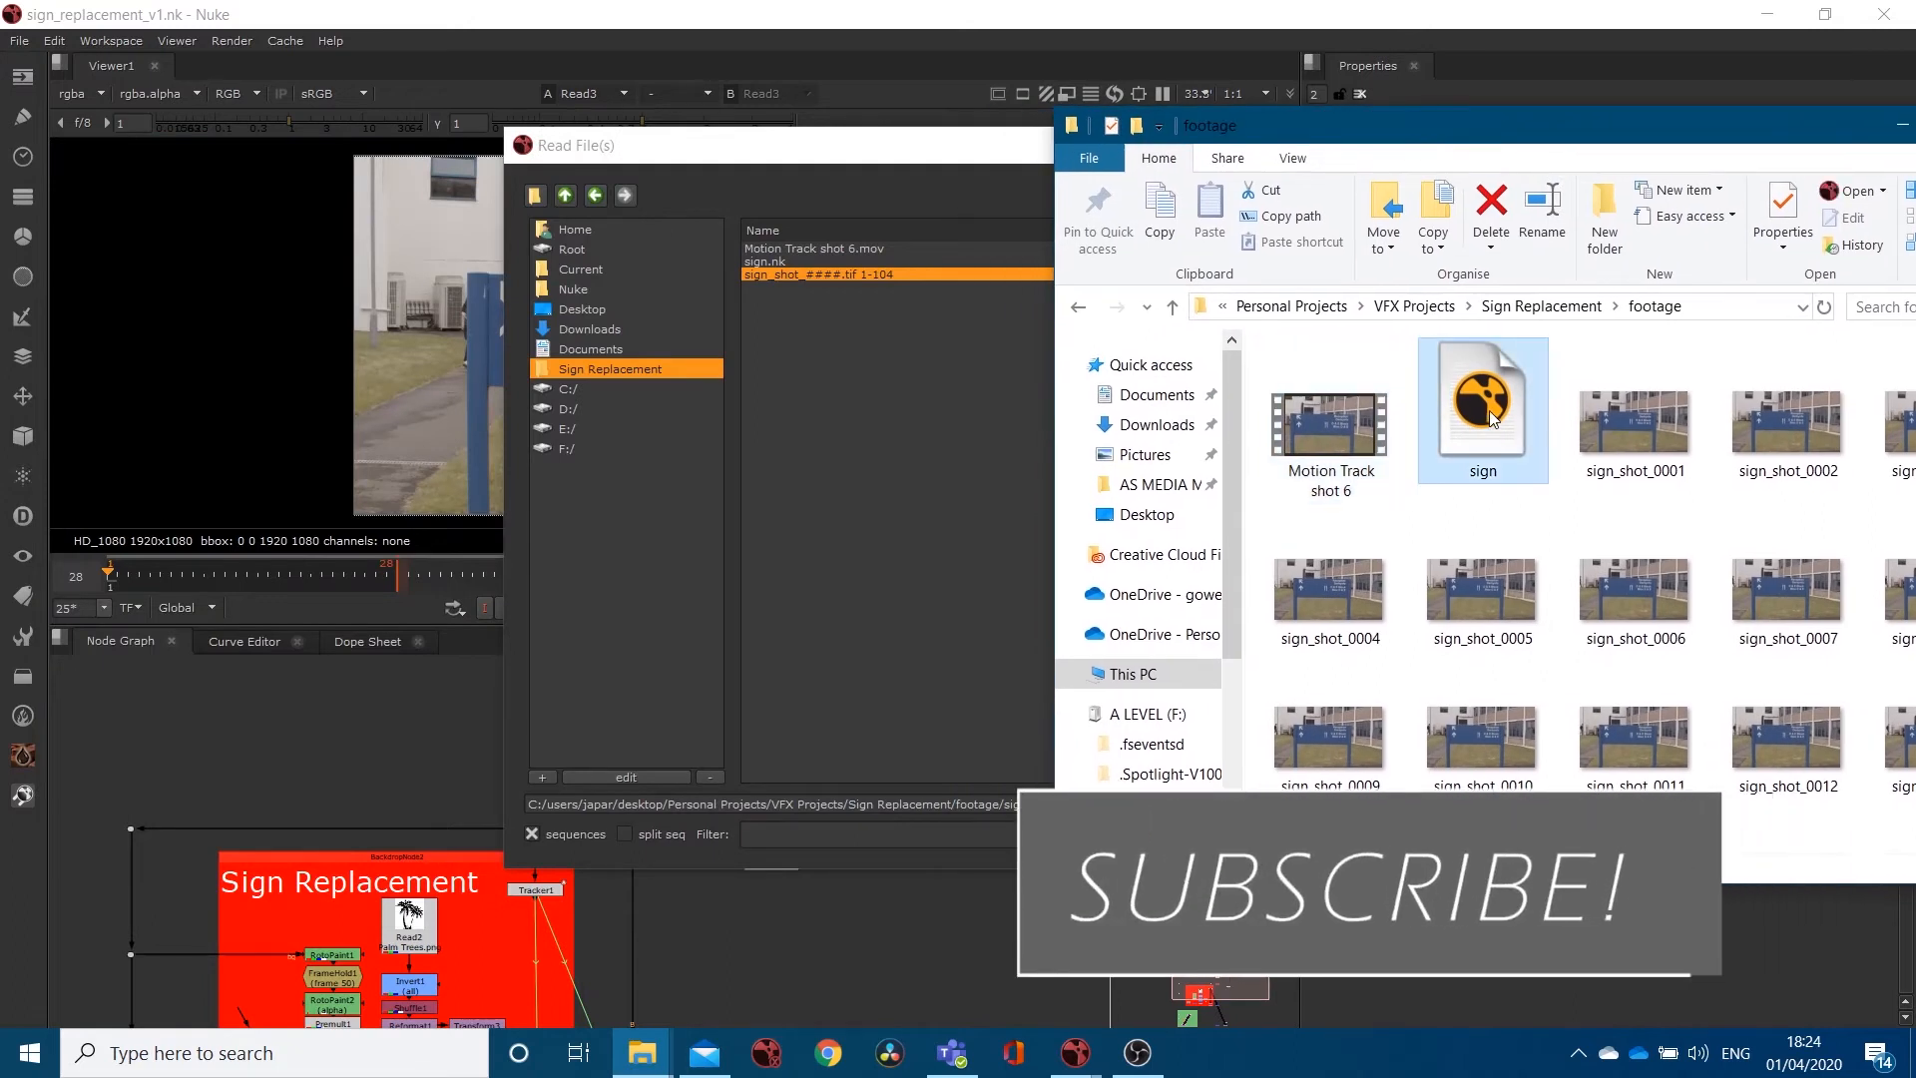
{"action": "key", "text": "Delete"}
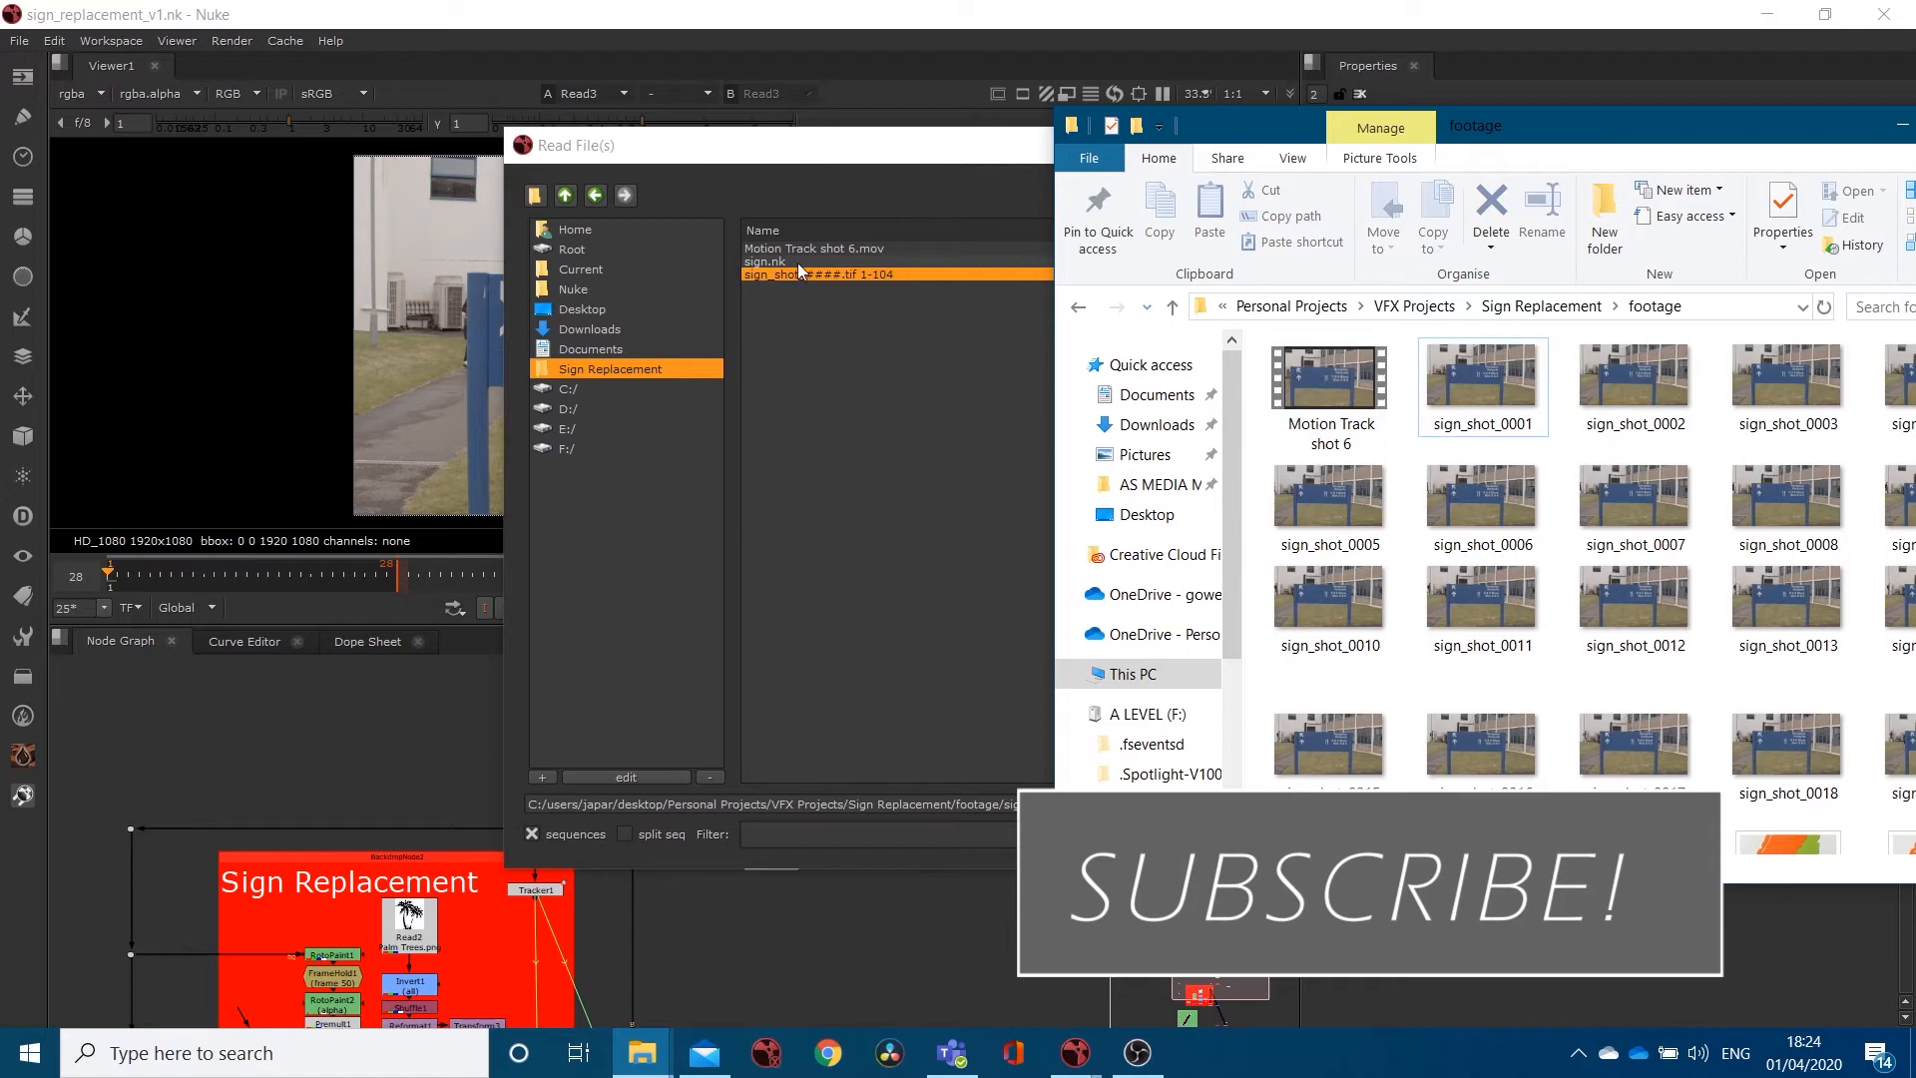
{"action": "left_click", "coordinate": [632, 369]}
{"action": "double_click", "coordinate": [774, 261]}
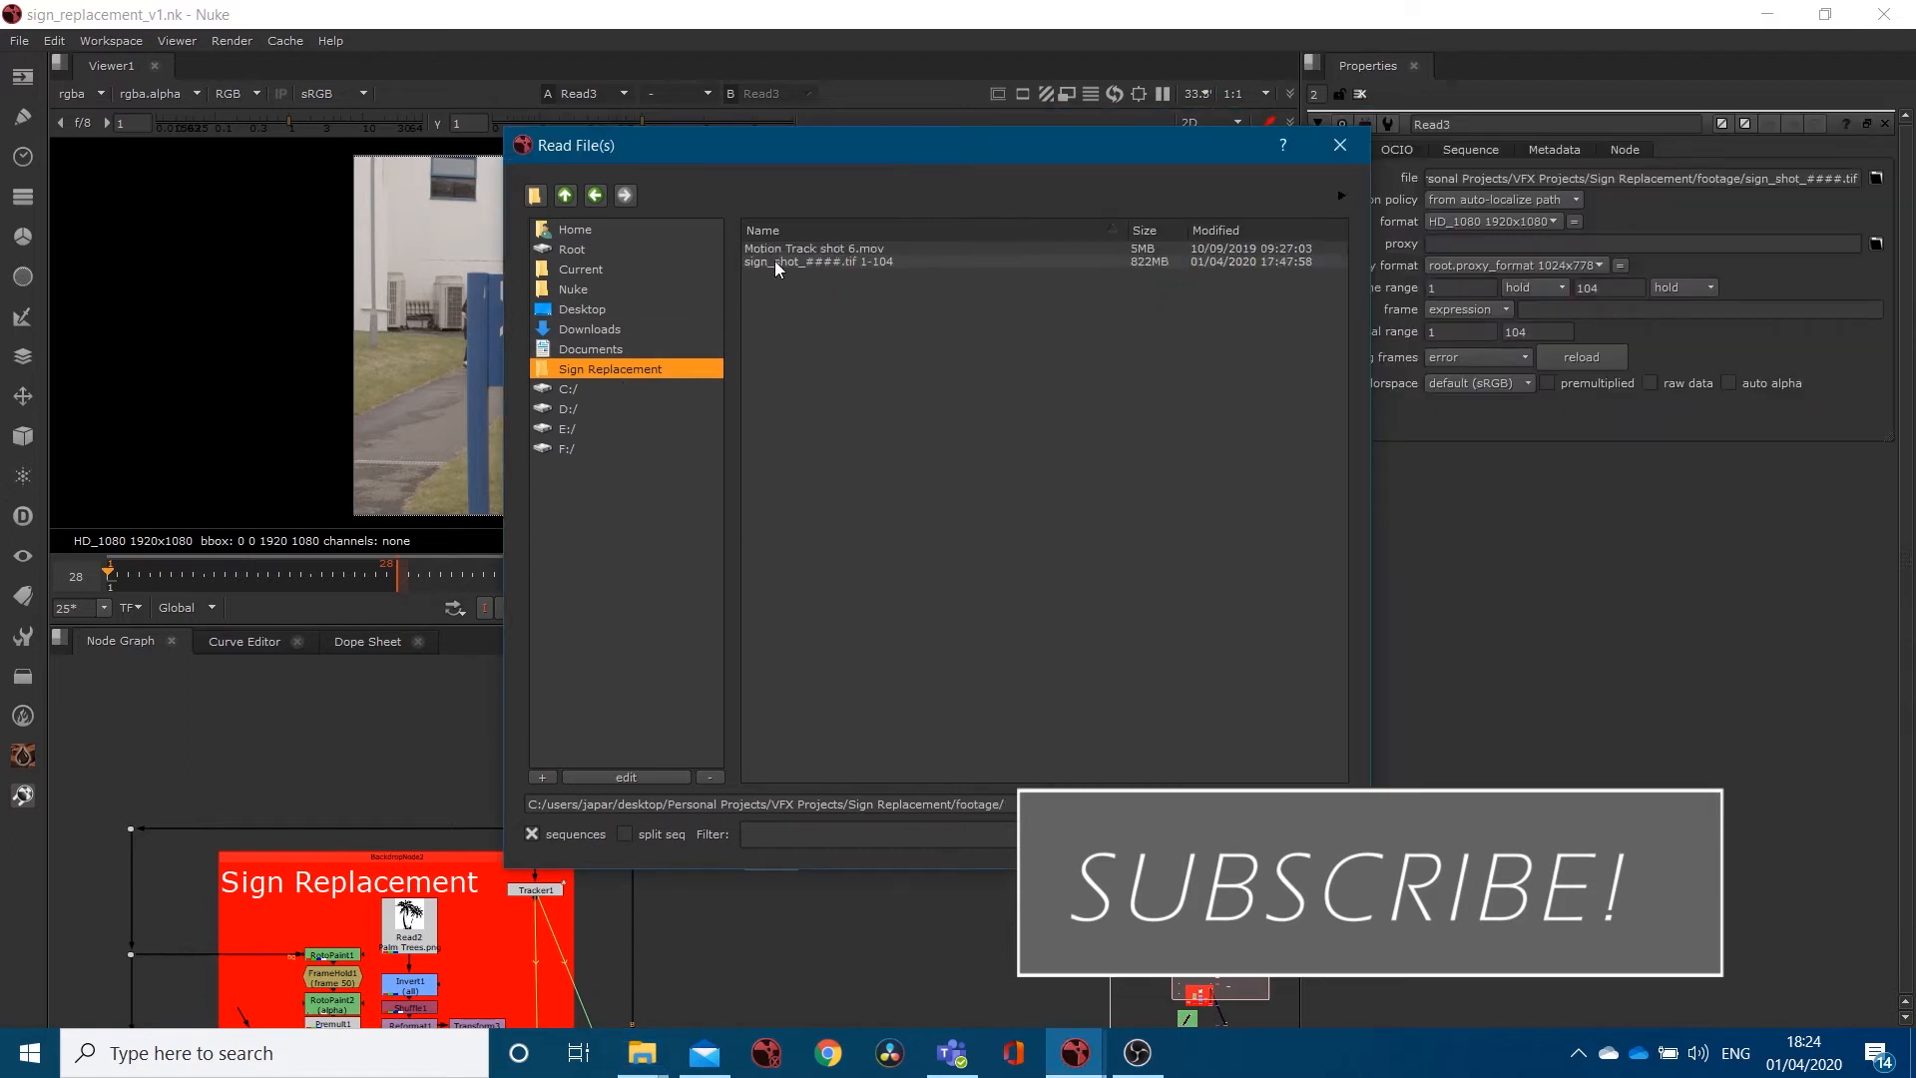
Place the Read file browser beside File Explorer and examine the numbered frames sign_shot_0001 to sign_shot_0104 in the footage folder.
{"action": "mouse_move", "coordinate": [632, 1059]}
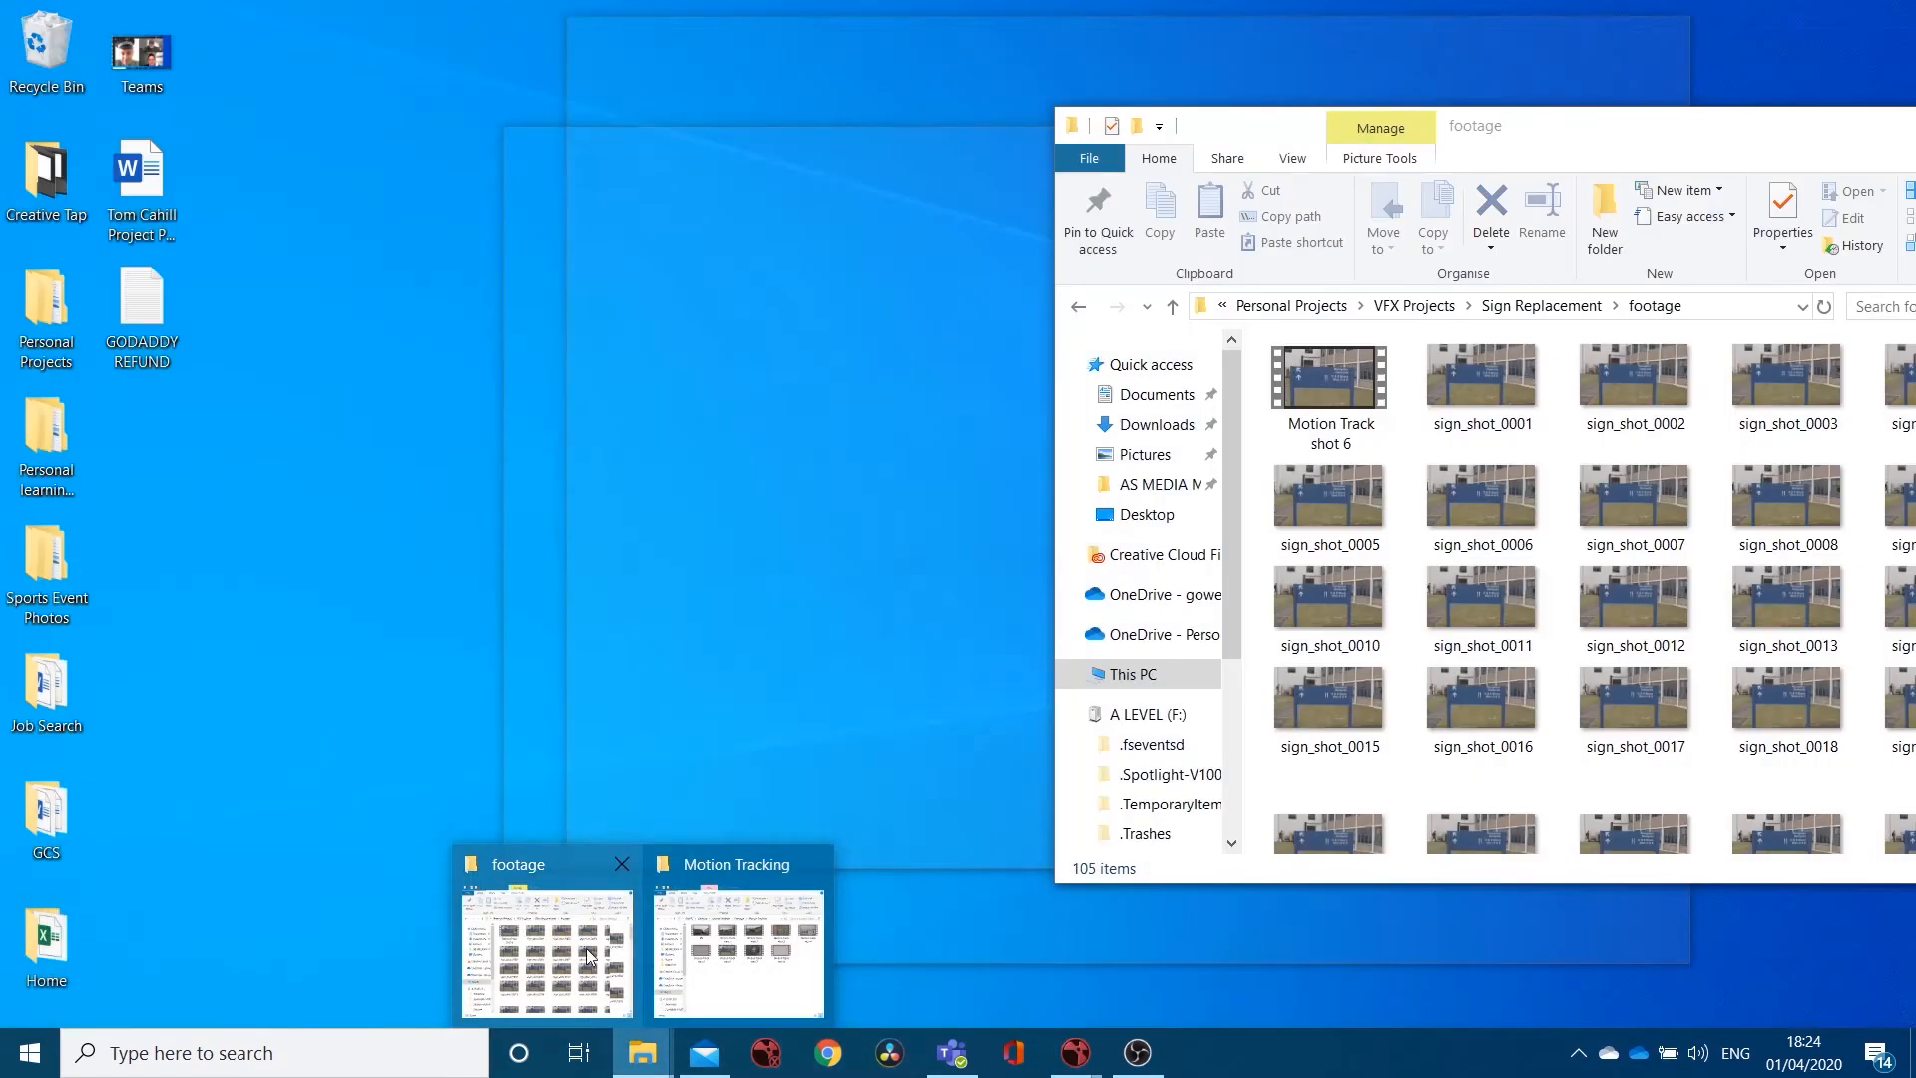
{"action": "left_click", "coordinate": [538, 938]}
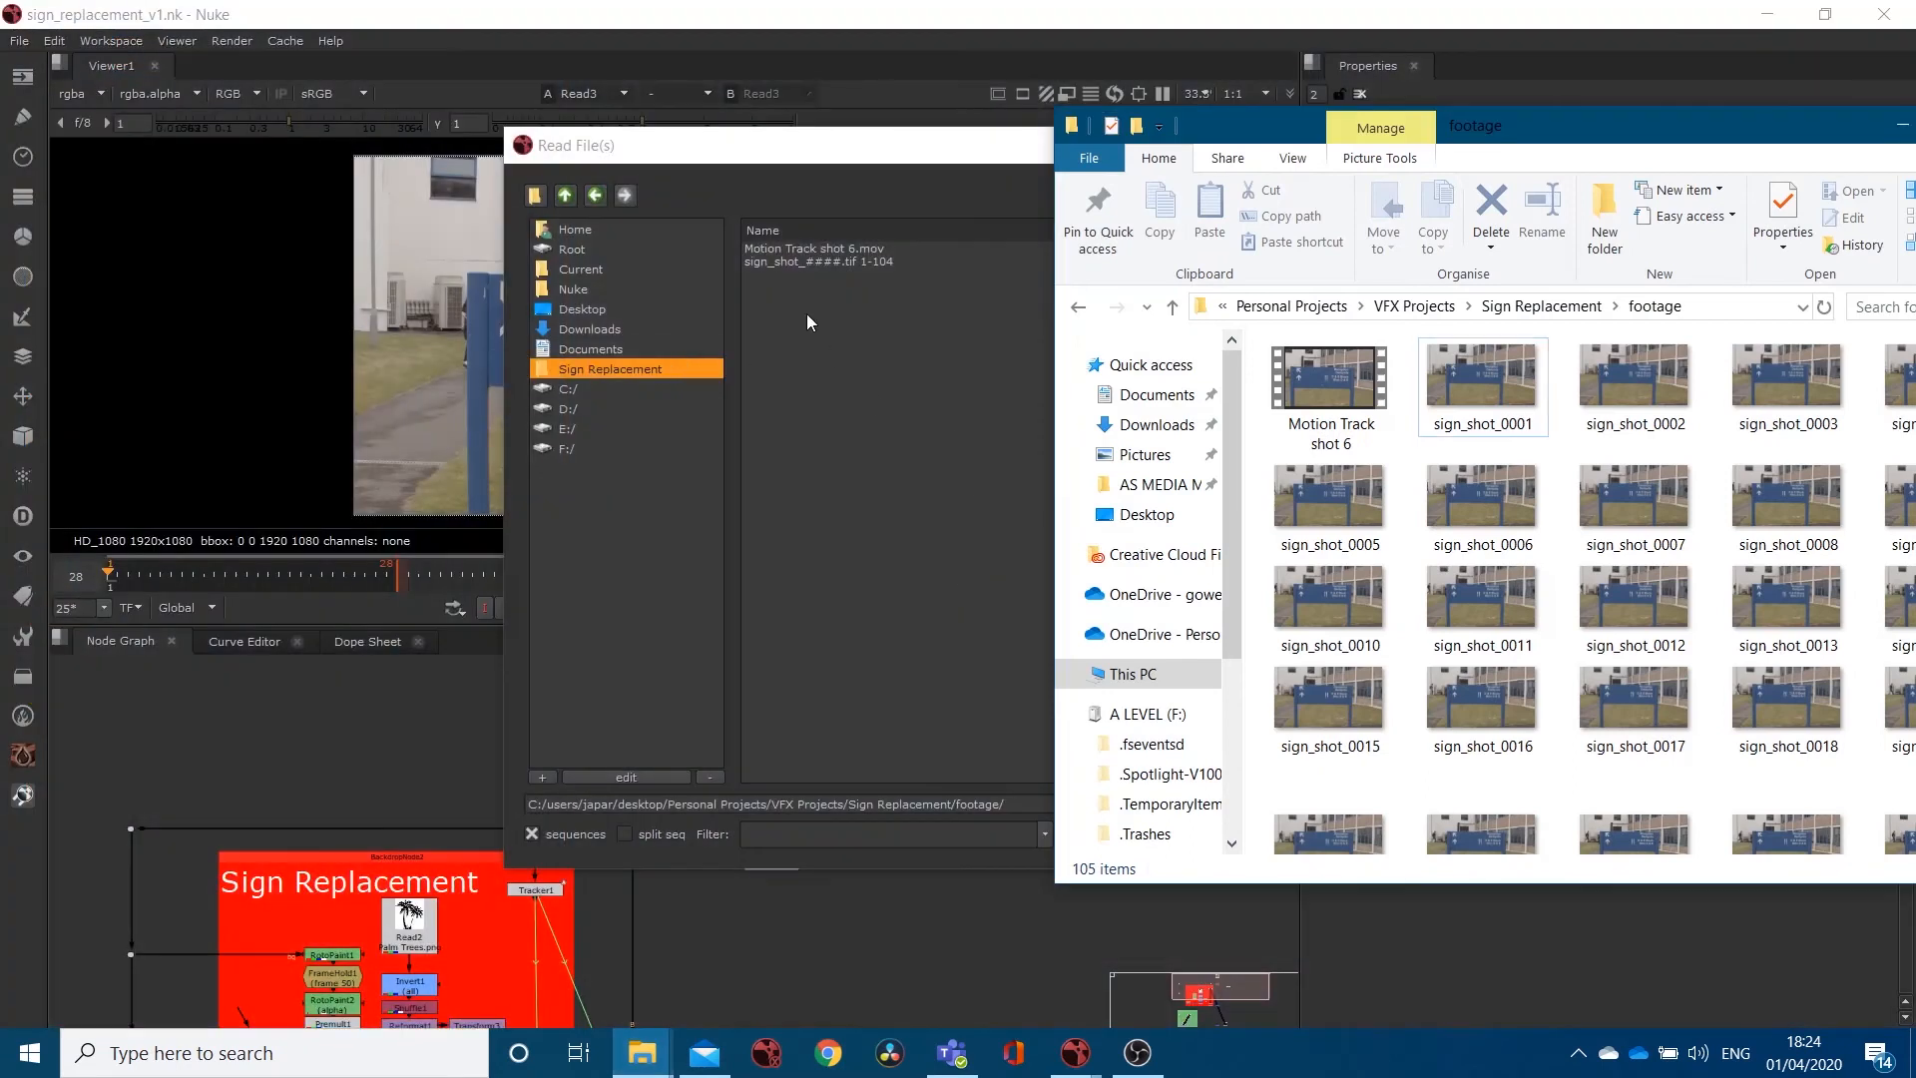
{"action": "left_click_drag", "start_coordinate": [764, 146], "coordinate": [451, 145]}
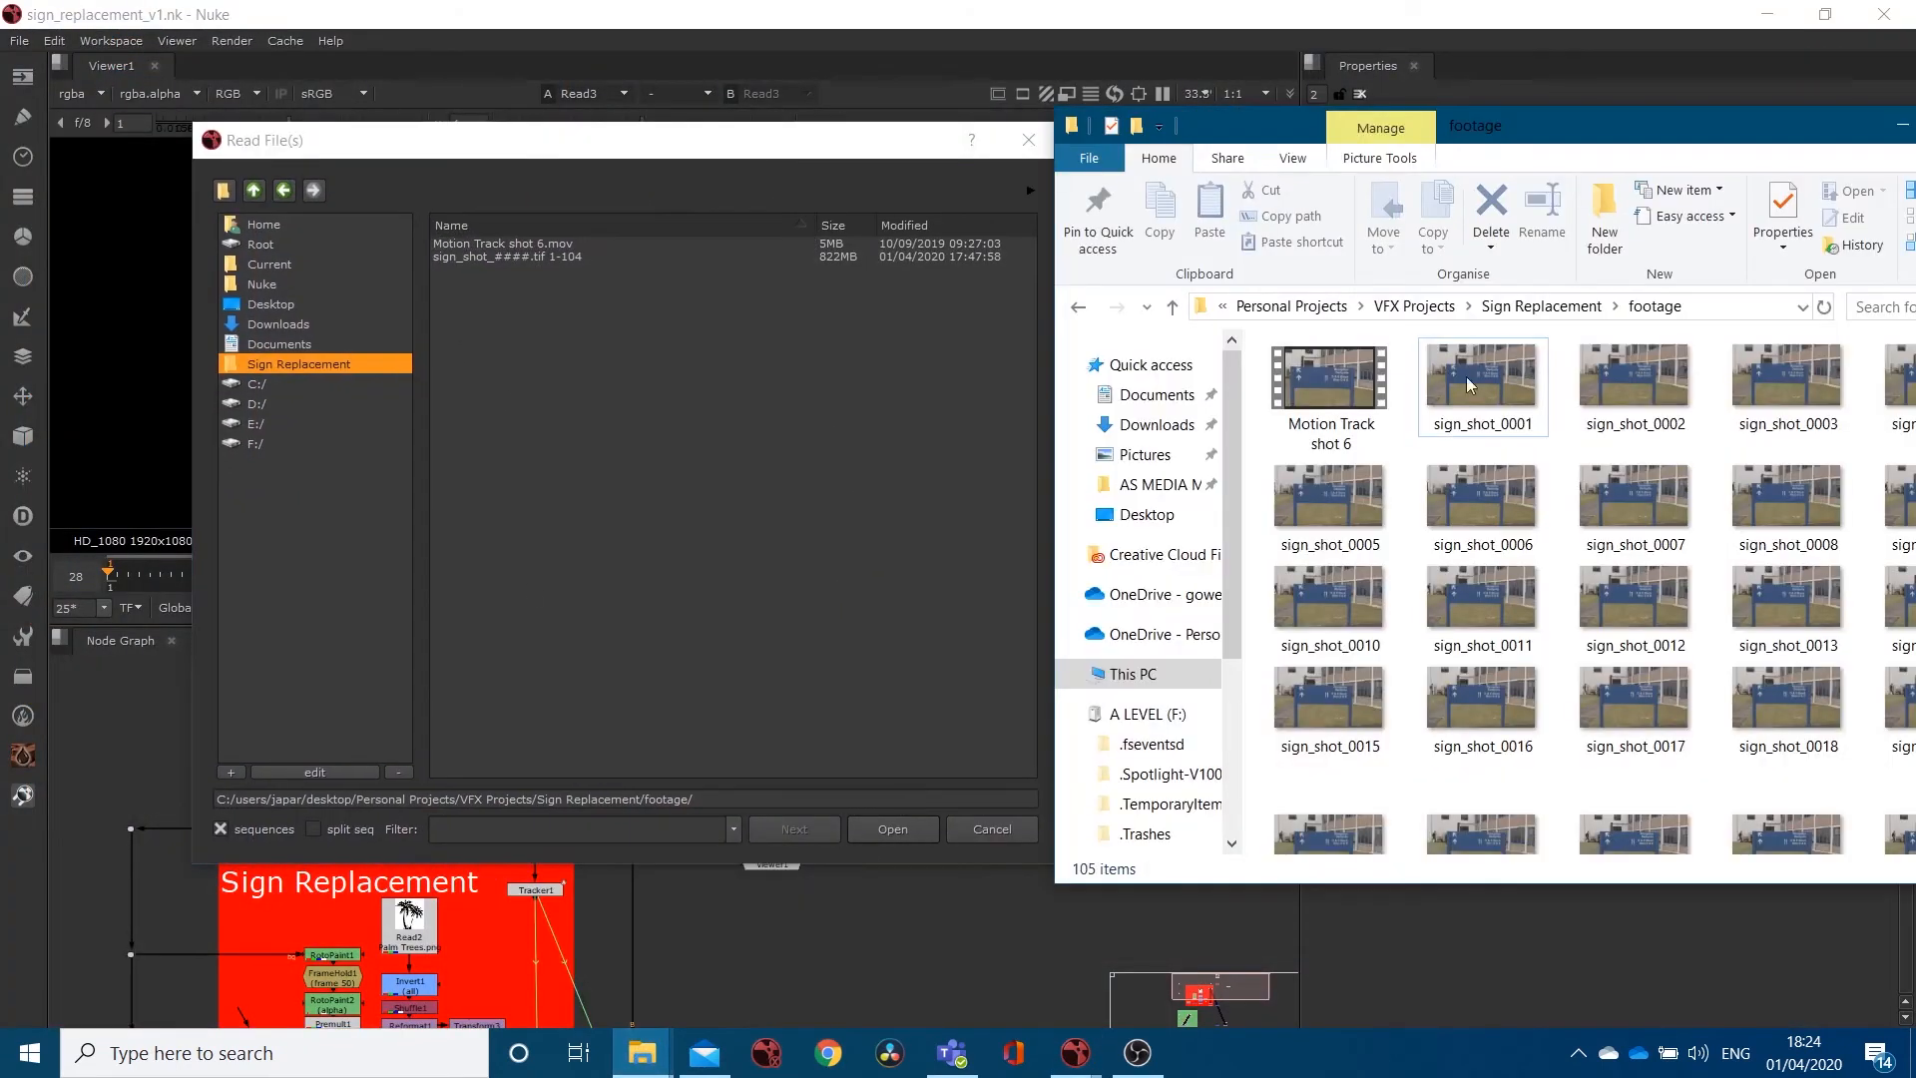
{"action": "left_click", "coordinate": [738, 952]}
{"action": "left_click", "coordinate": [1536, 395]}
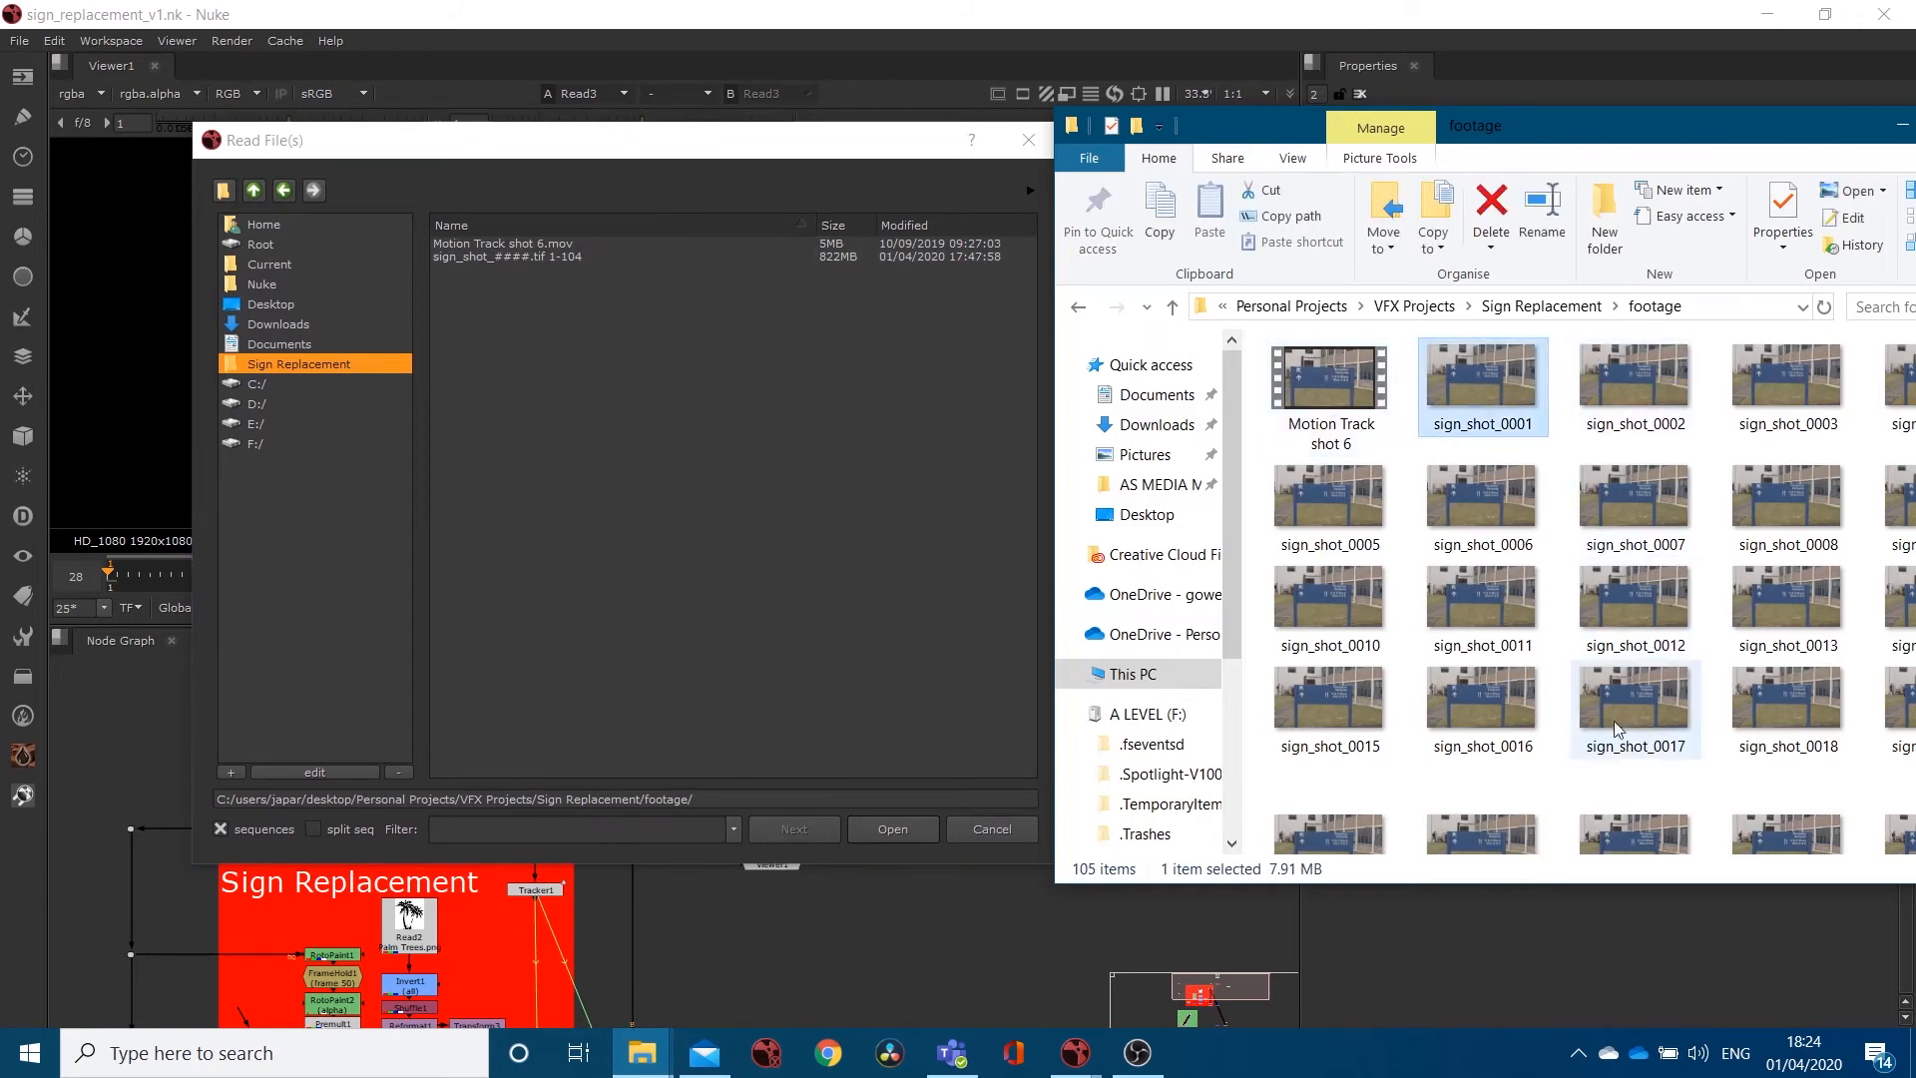
{"action": "scroll", "coordinate": [1616, 698], "scroll_direction": "down", "scroll_amount": 10}
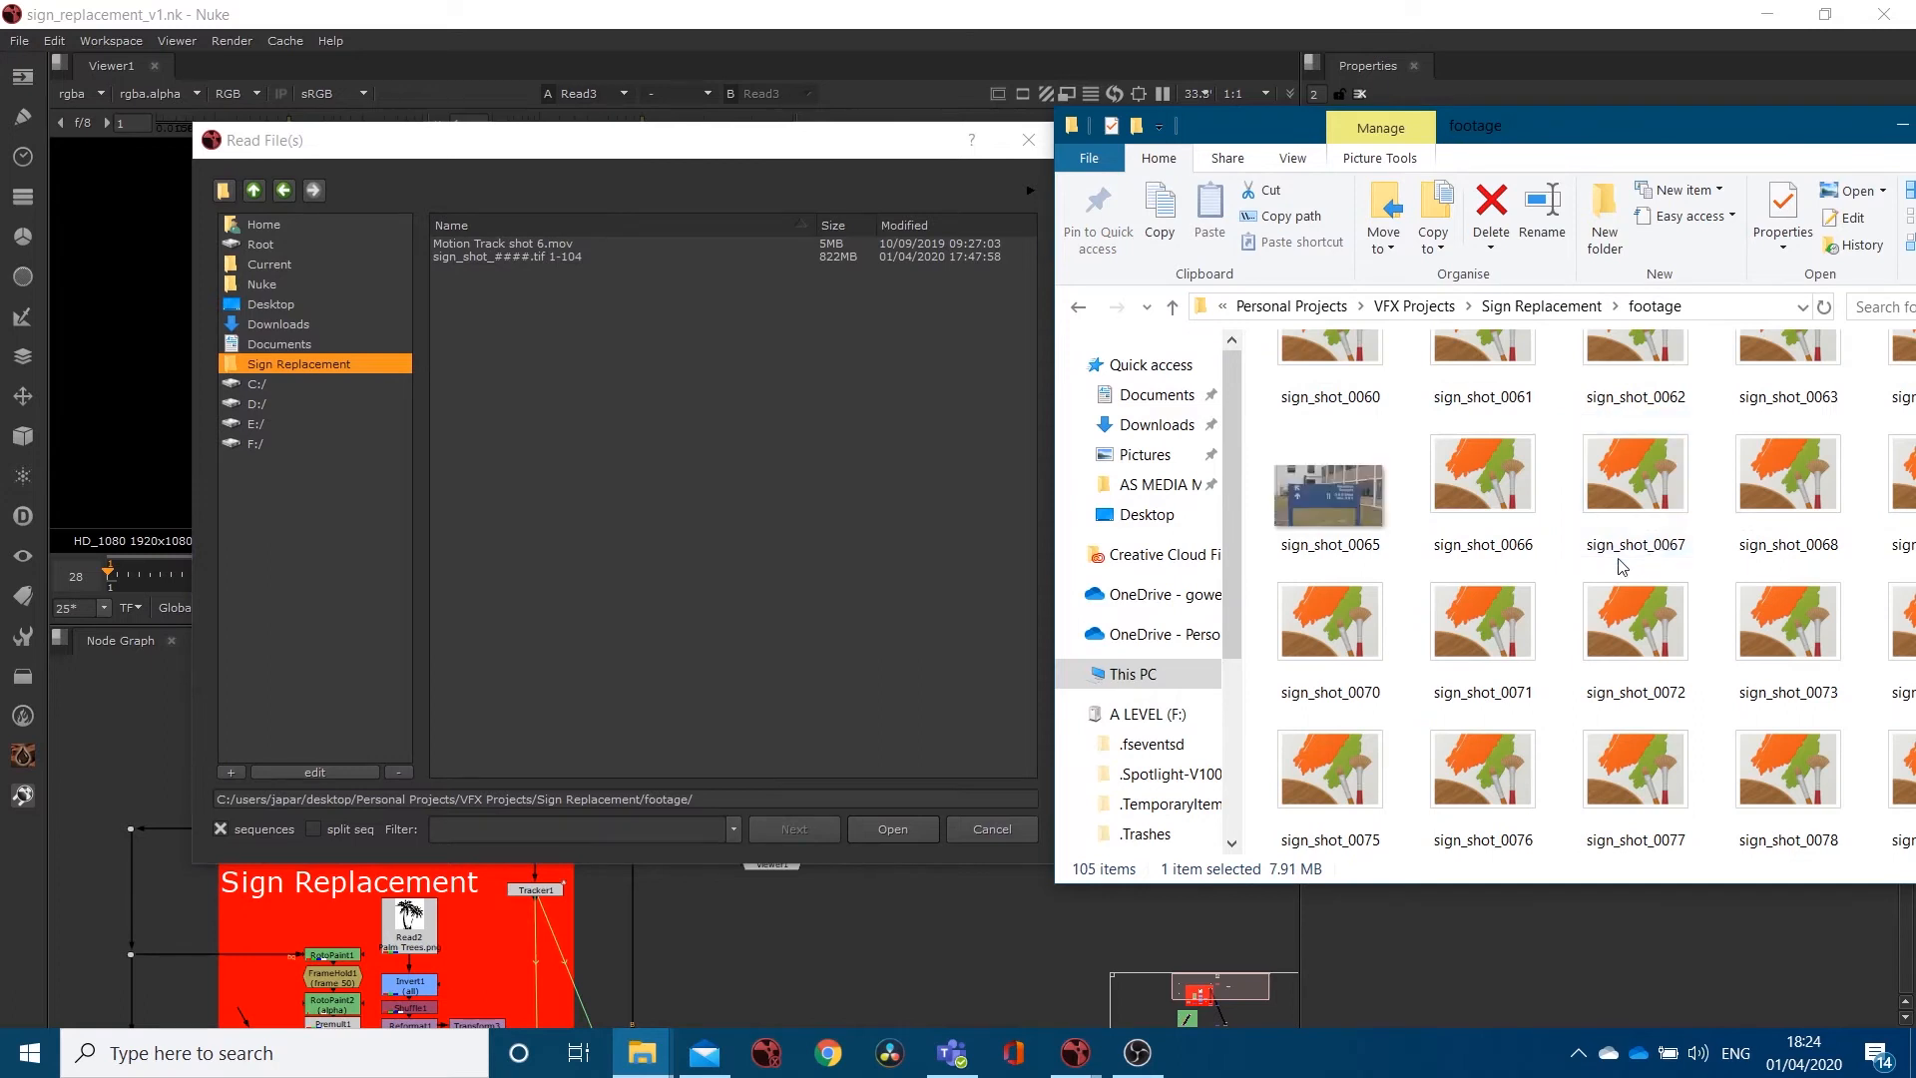
{"action": "scroll", "coordinate": [1606, 539], "scroll_direction": "up", "scroll_amount": 10}
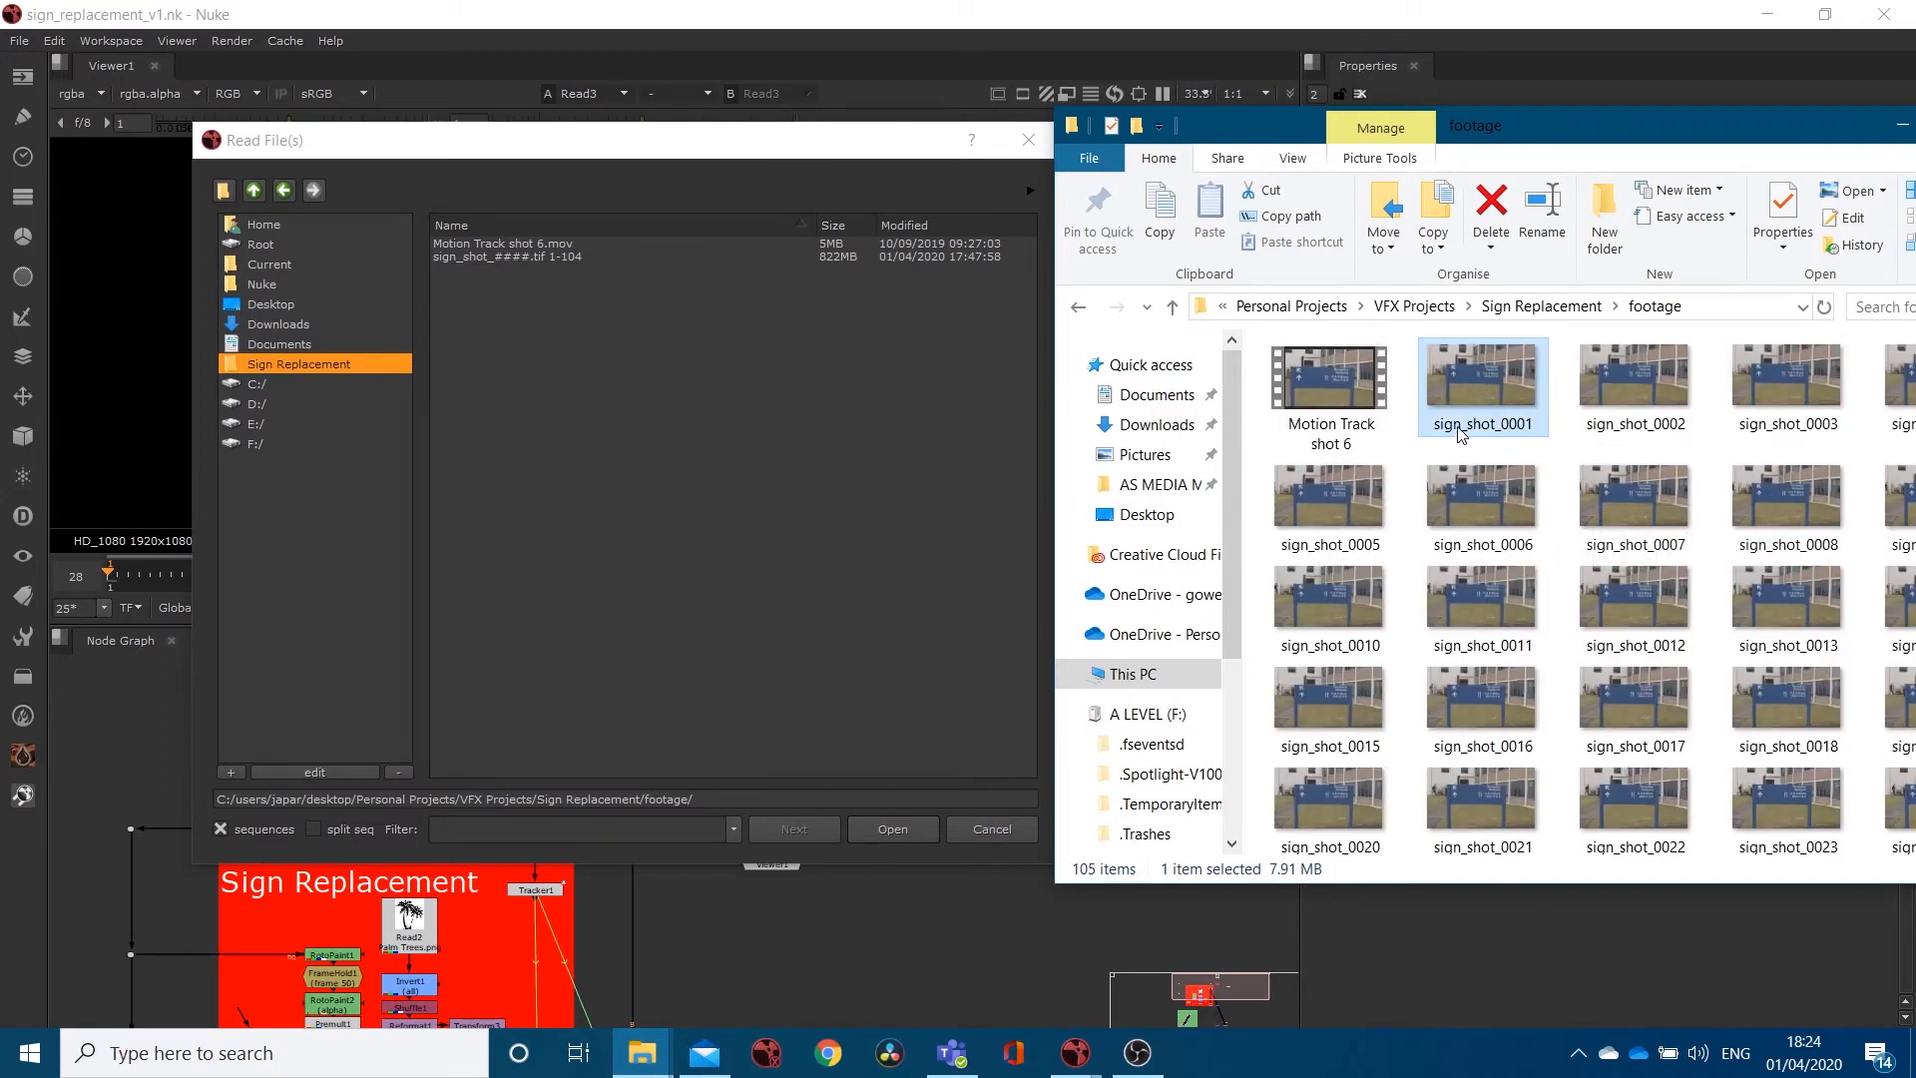
{"action": "scroll", "coordinate": [1652, 563], "scroll_direction": "down", "scroll_amount": 5}
{"action": "scroll", "coordinate": [1651, 564], "scroll_direction": "down", "scroll_amount": 7}
{"action": "left_click_drag", "start_coordinate": [1656, 136], "coordinate": [1398, 94]}
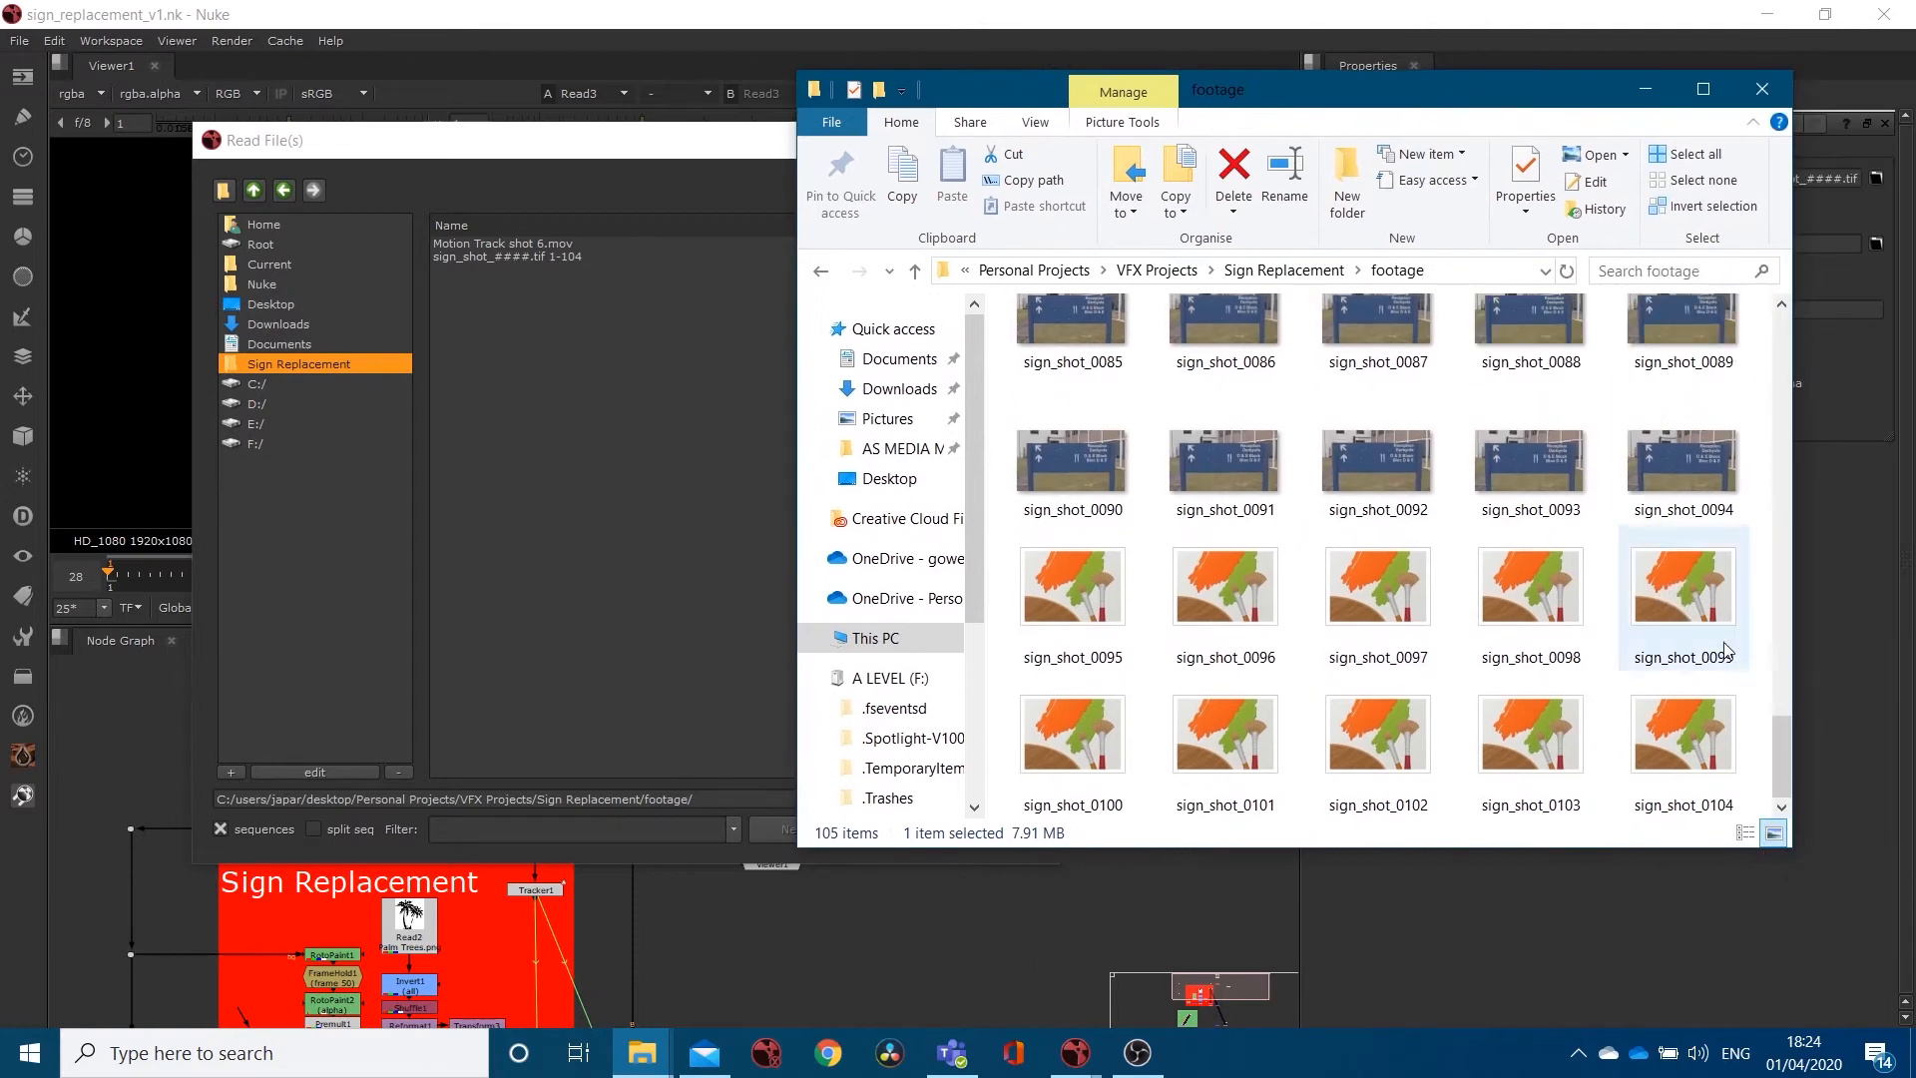
Turn the sequences option off in the Read file browser to list the TIF frames individually, and turn it back on.
{"action": "left_click", "coordinate": [567, 301]}
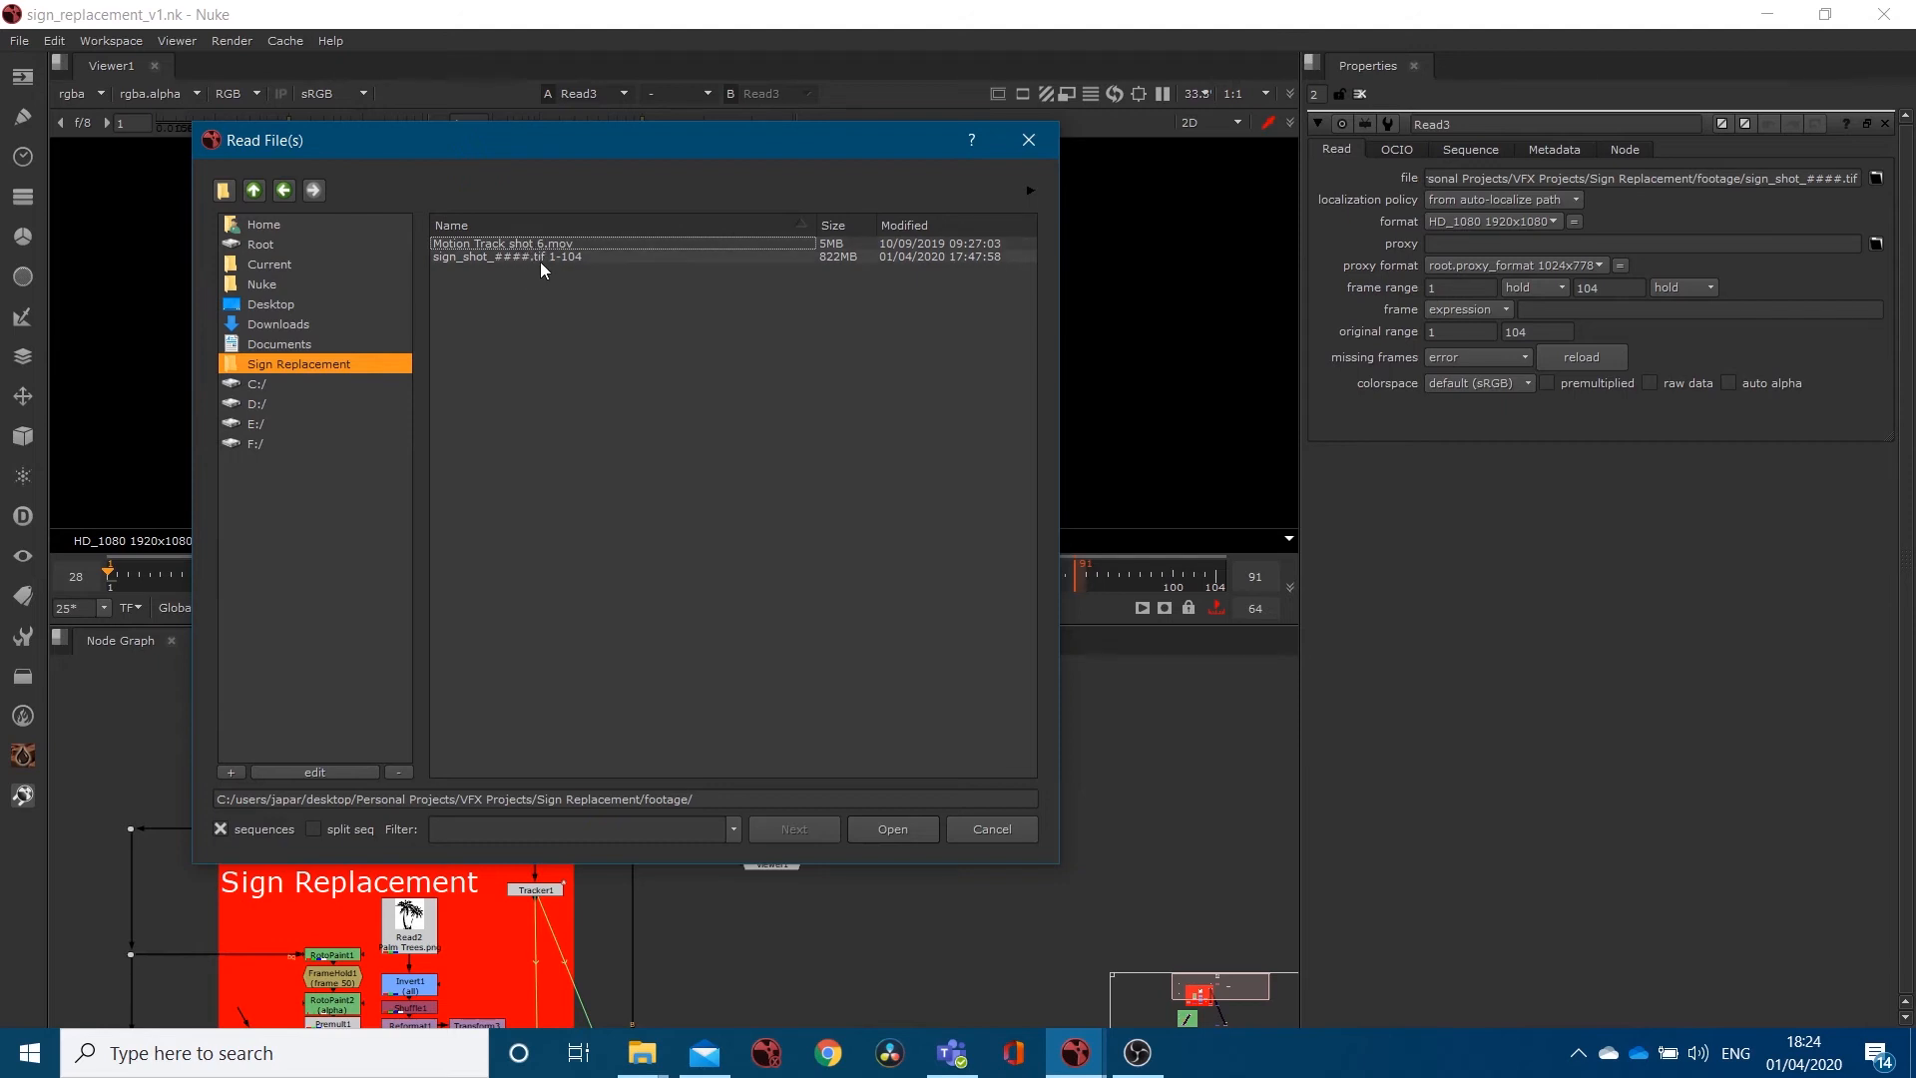
{"action": "left_click", "coordinate": [220, 829]}
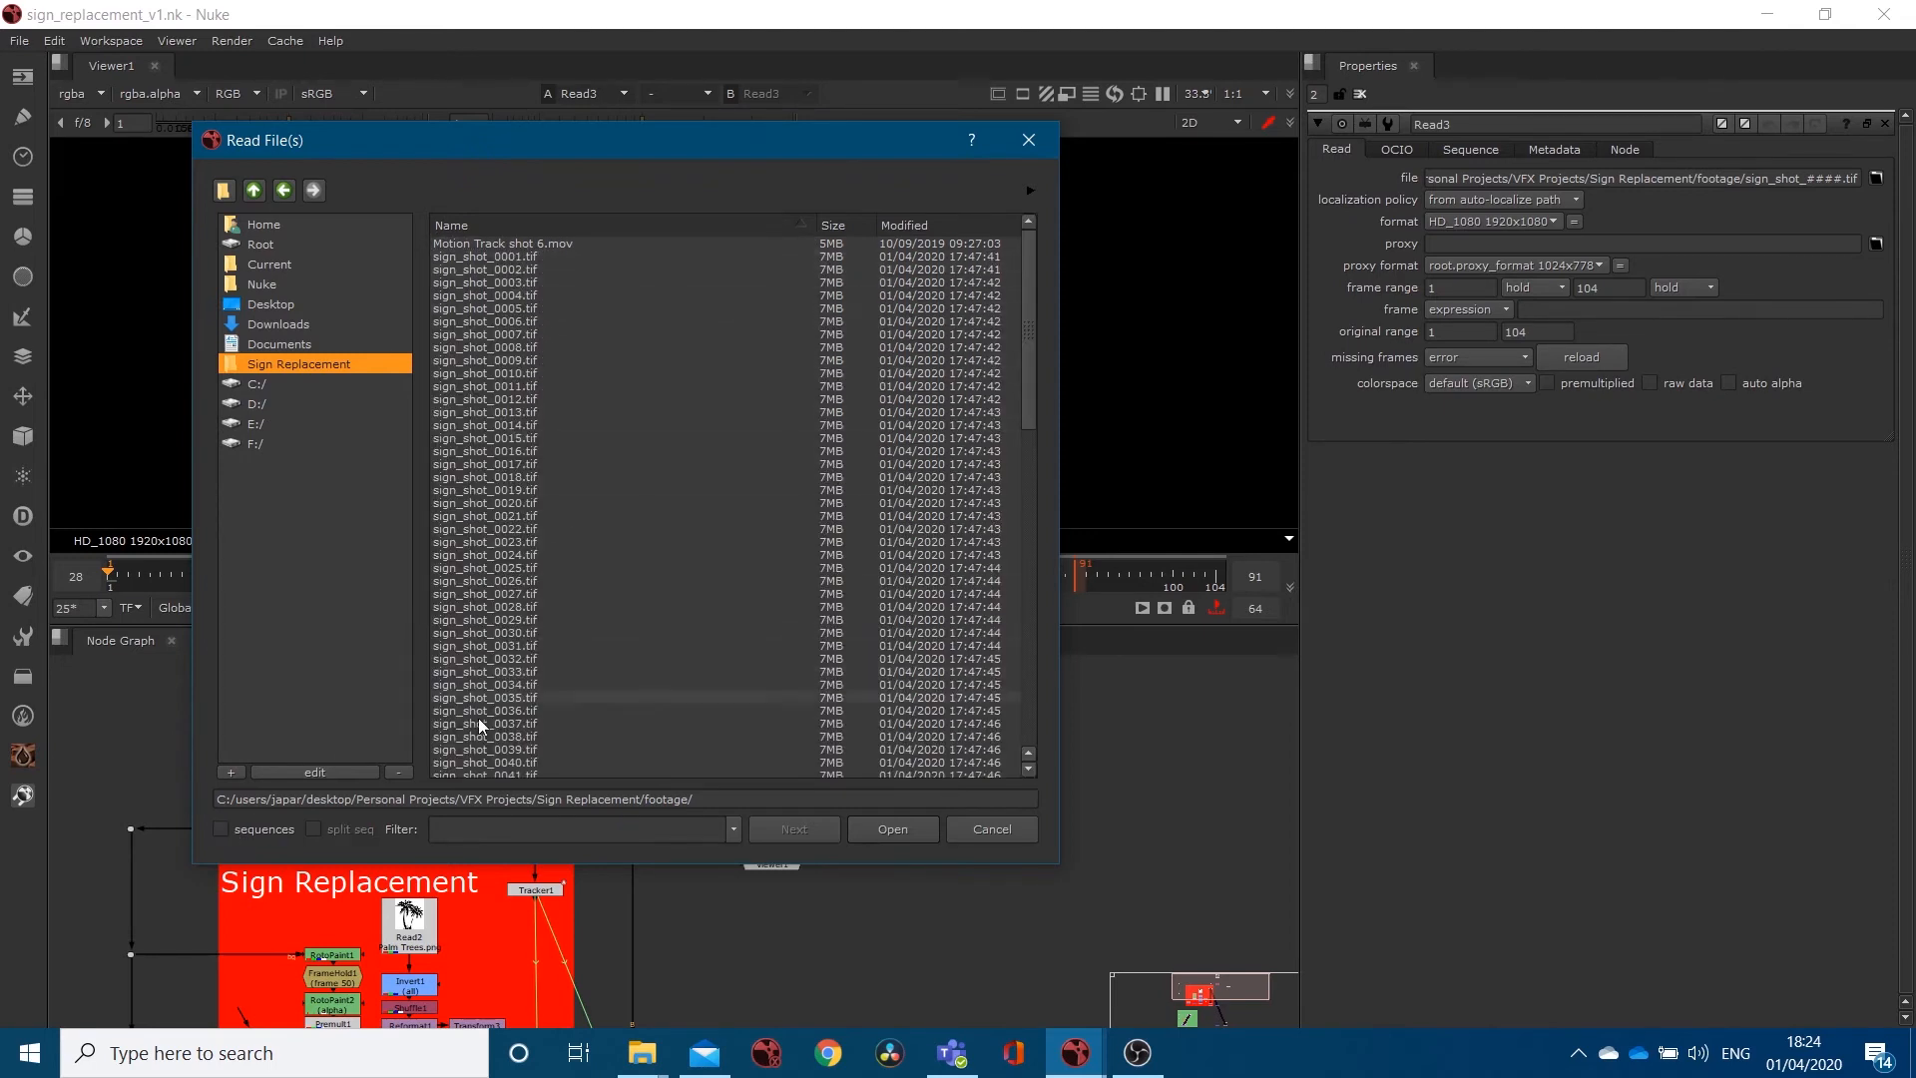
{"action": "left_click", "coordinate": [221, 830]}
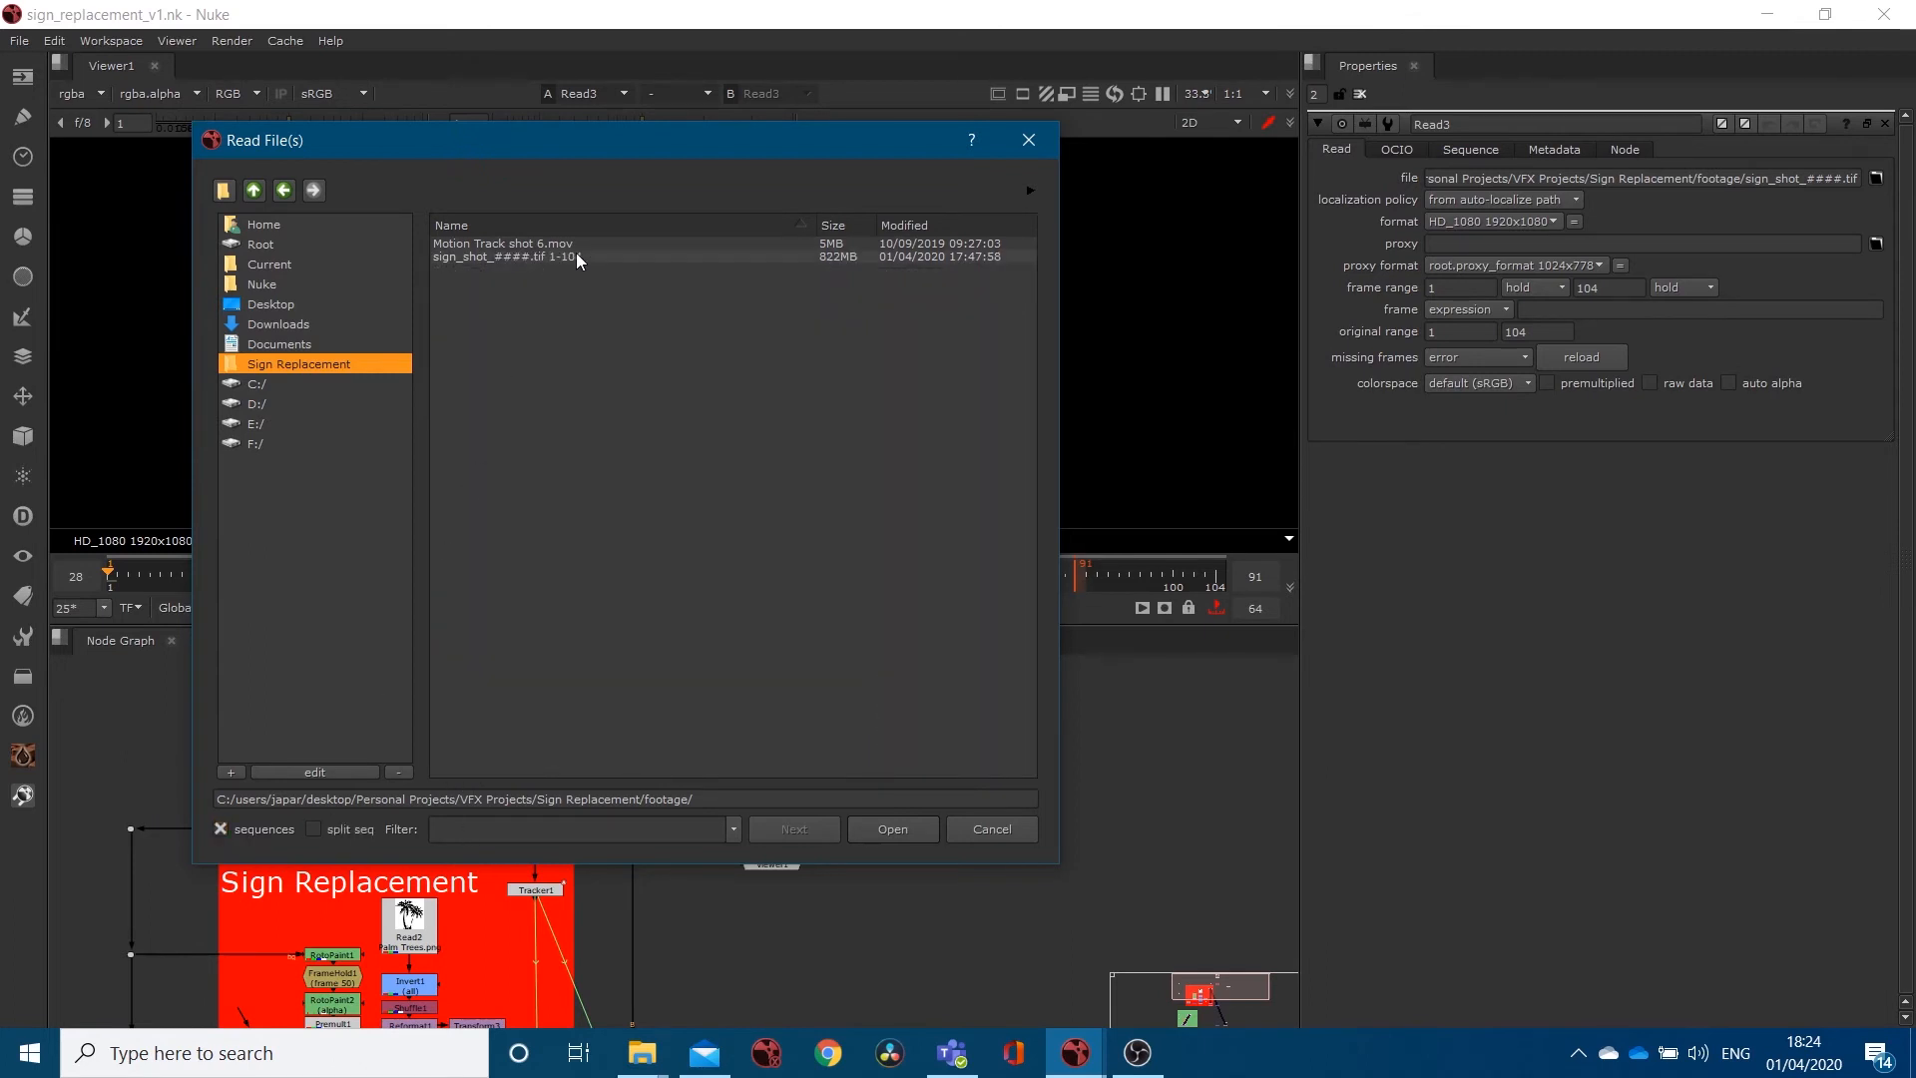
{"action": "left_click", "coordinate": [1138, 1053]}
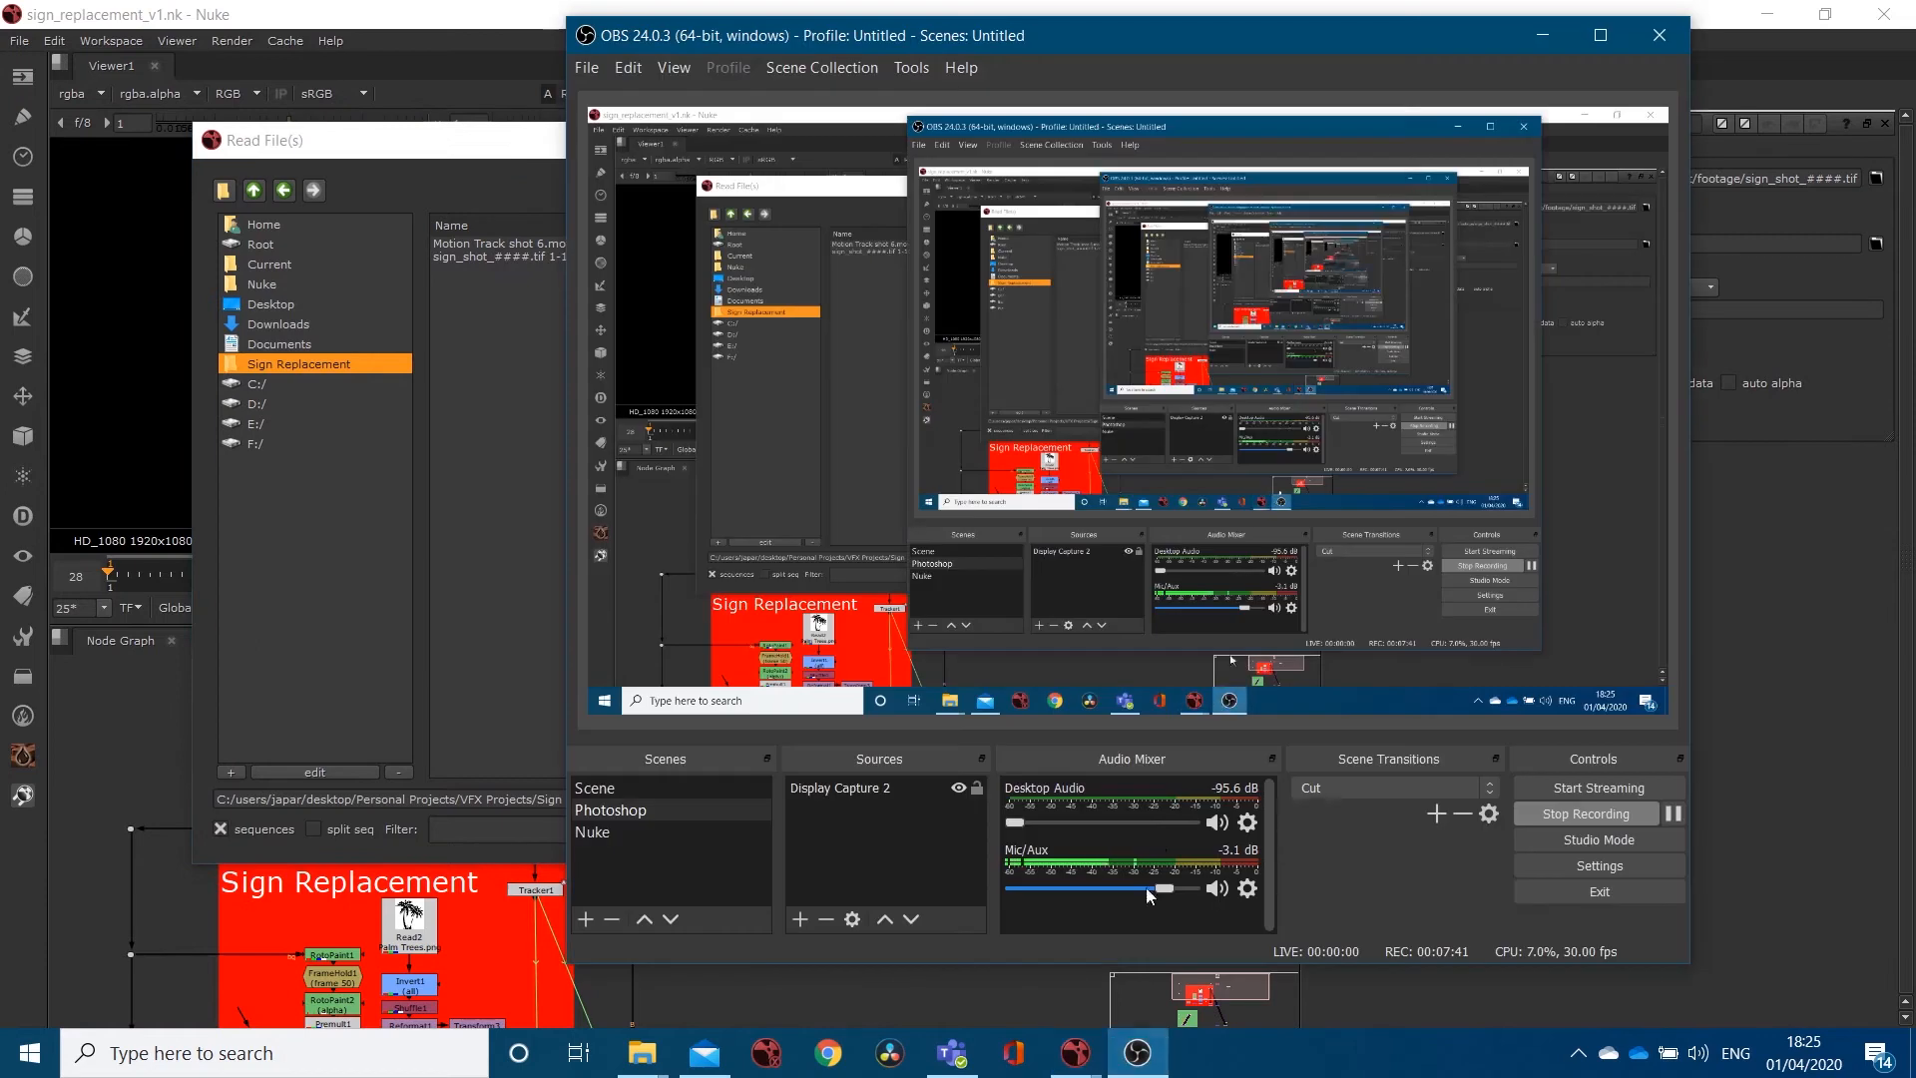
Return from OBS and File Explorer to Nuke's Read file browser, select Motion Track shot 6.mov, and reposition the browser away from the Read properties.
{"action": "left_click", "coordinate": [1137, 1052]}
{"action": "mouse_move", "coordinate": [643, 1053]}
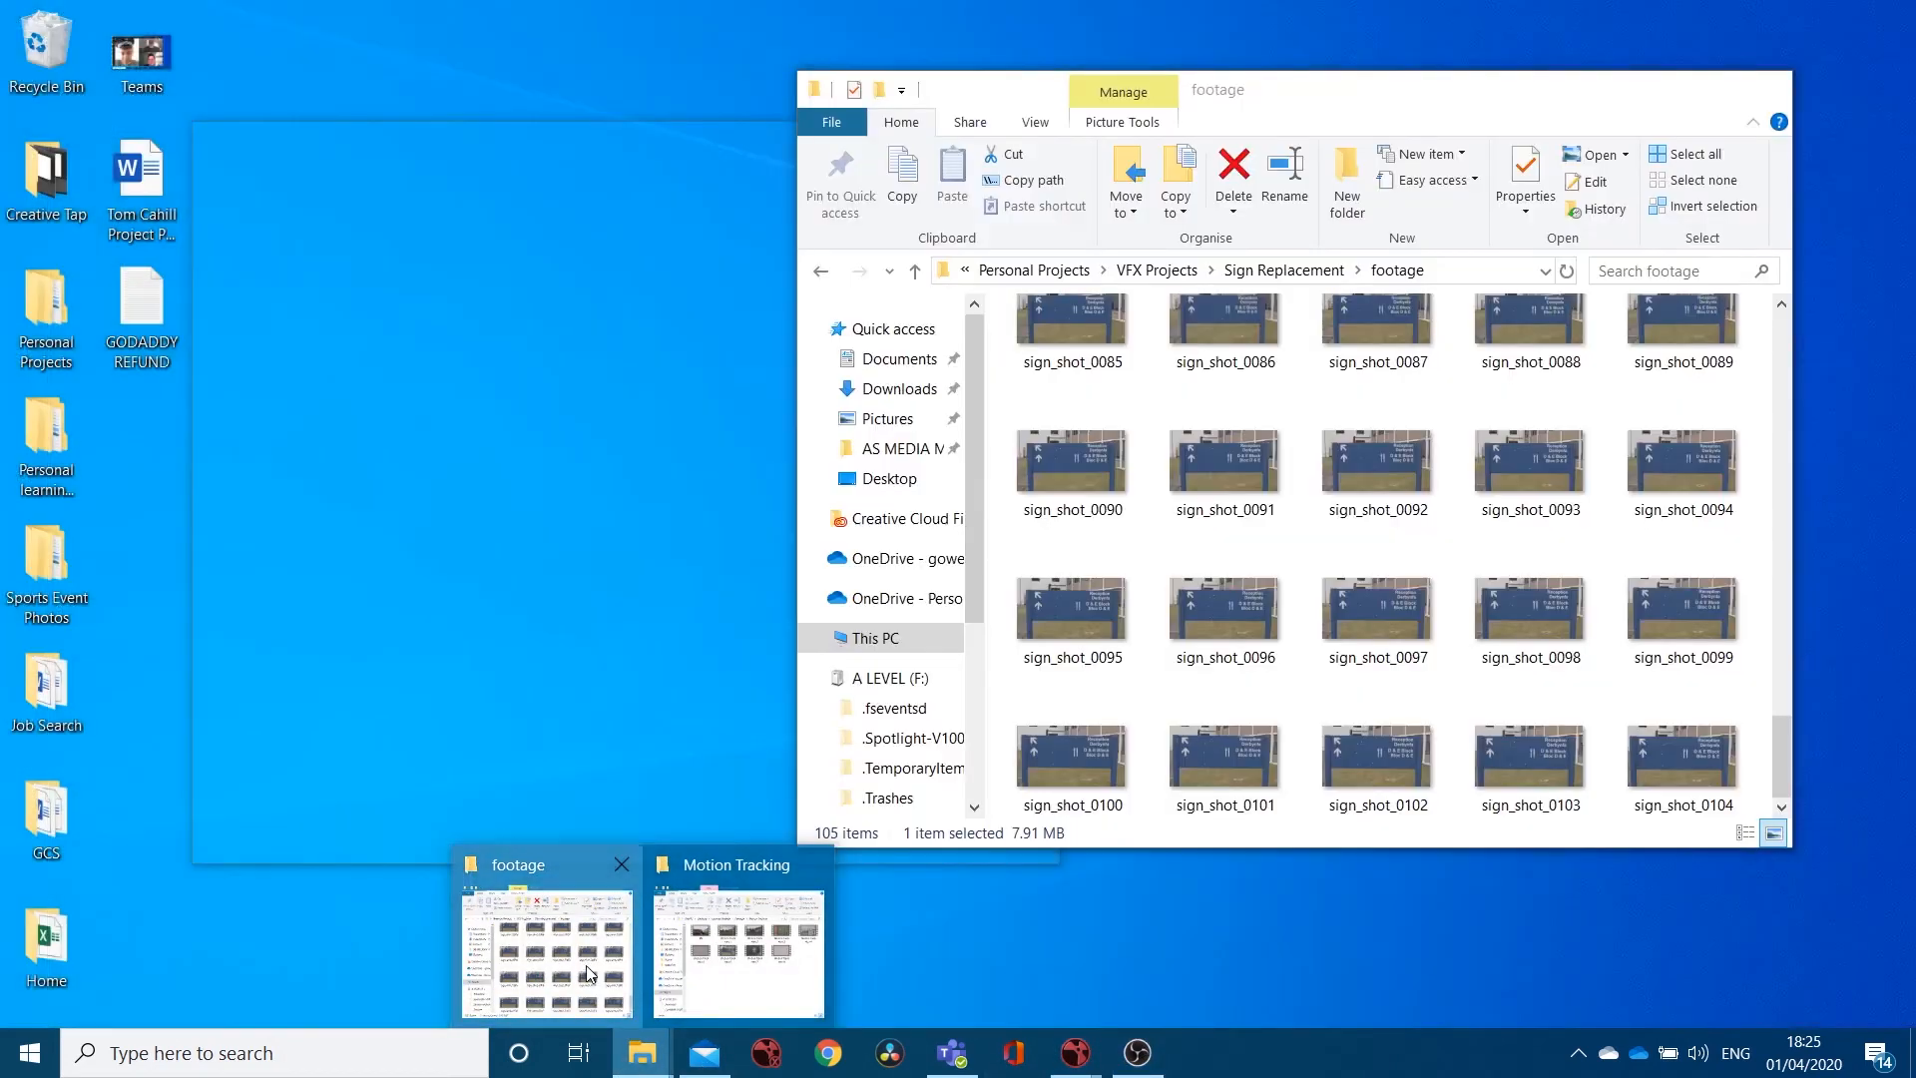
{"action": "left_click", "coordinate": [547, 953]}
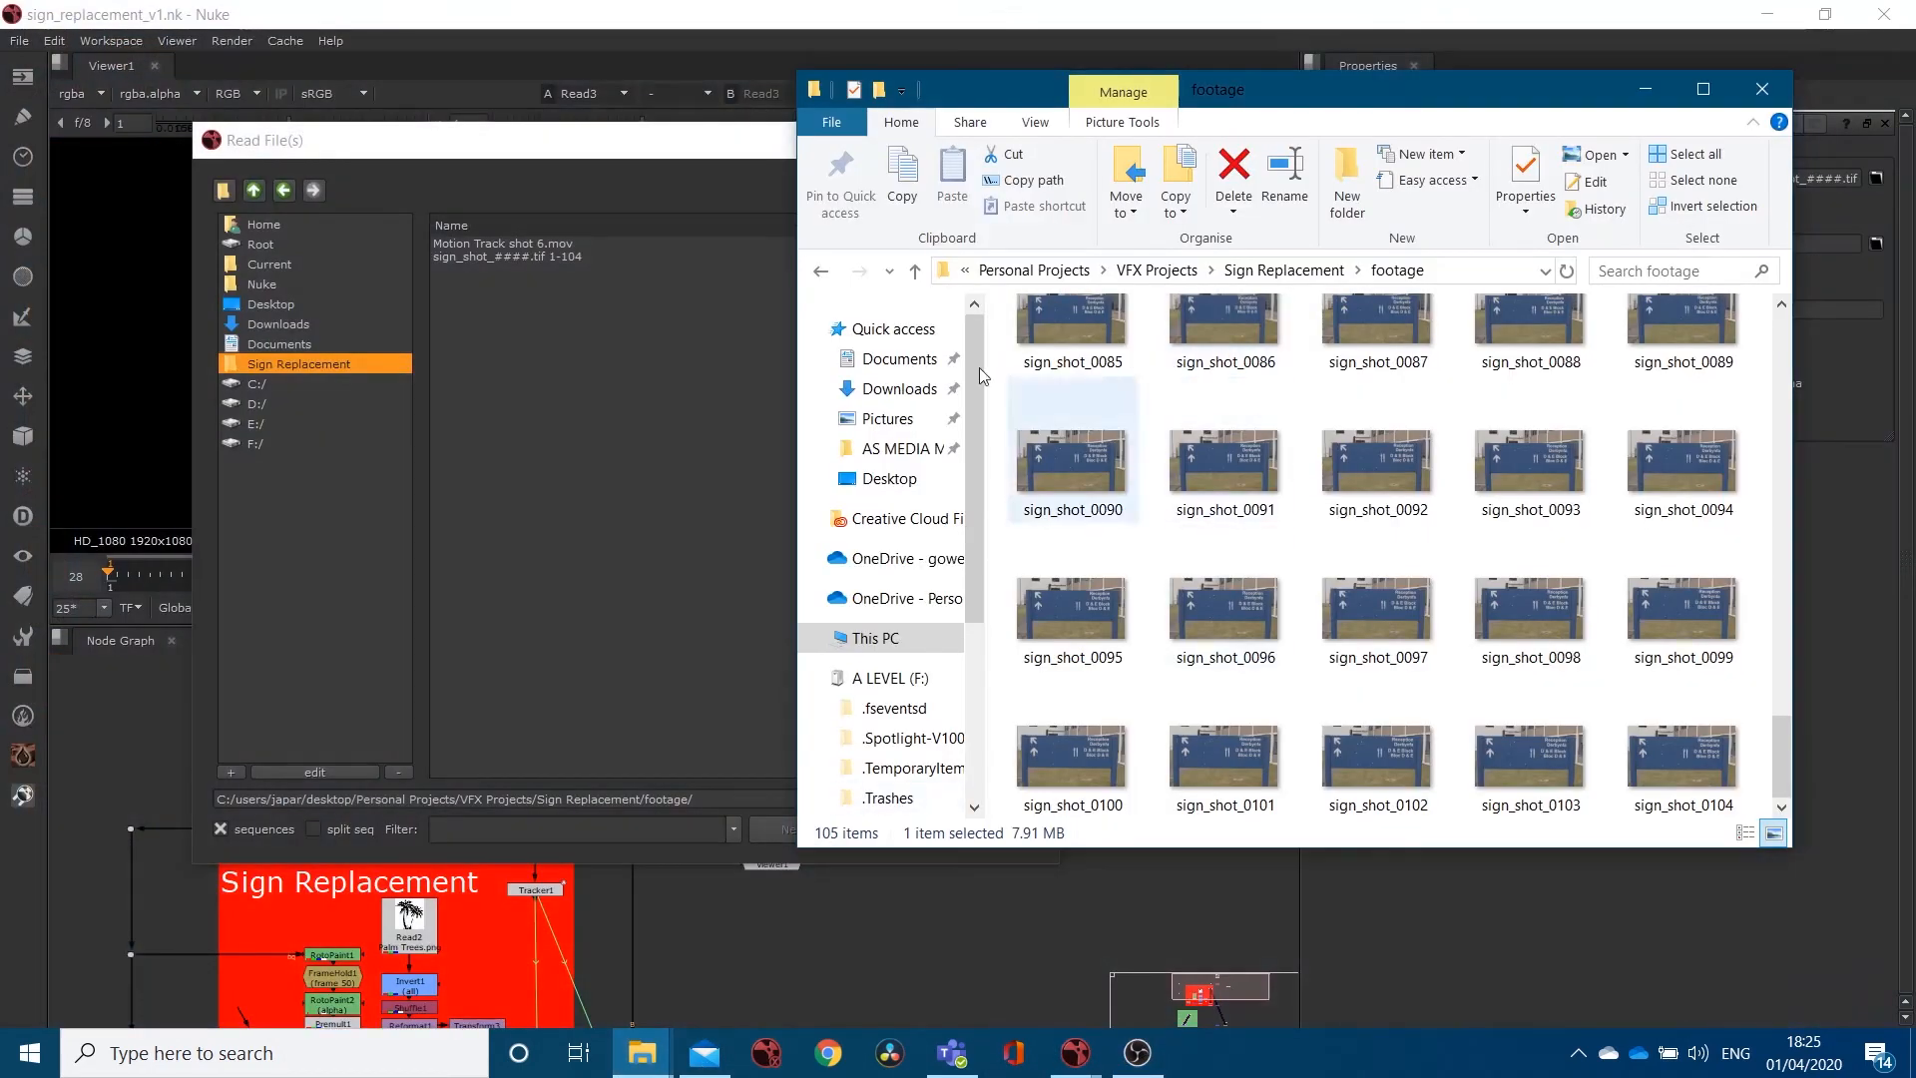
{"action": "left_click", "coordinate": [506, 416]}
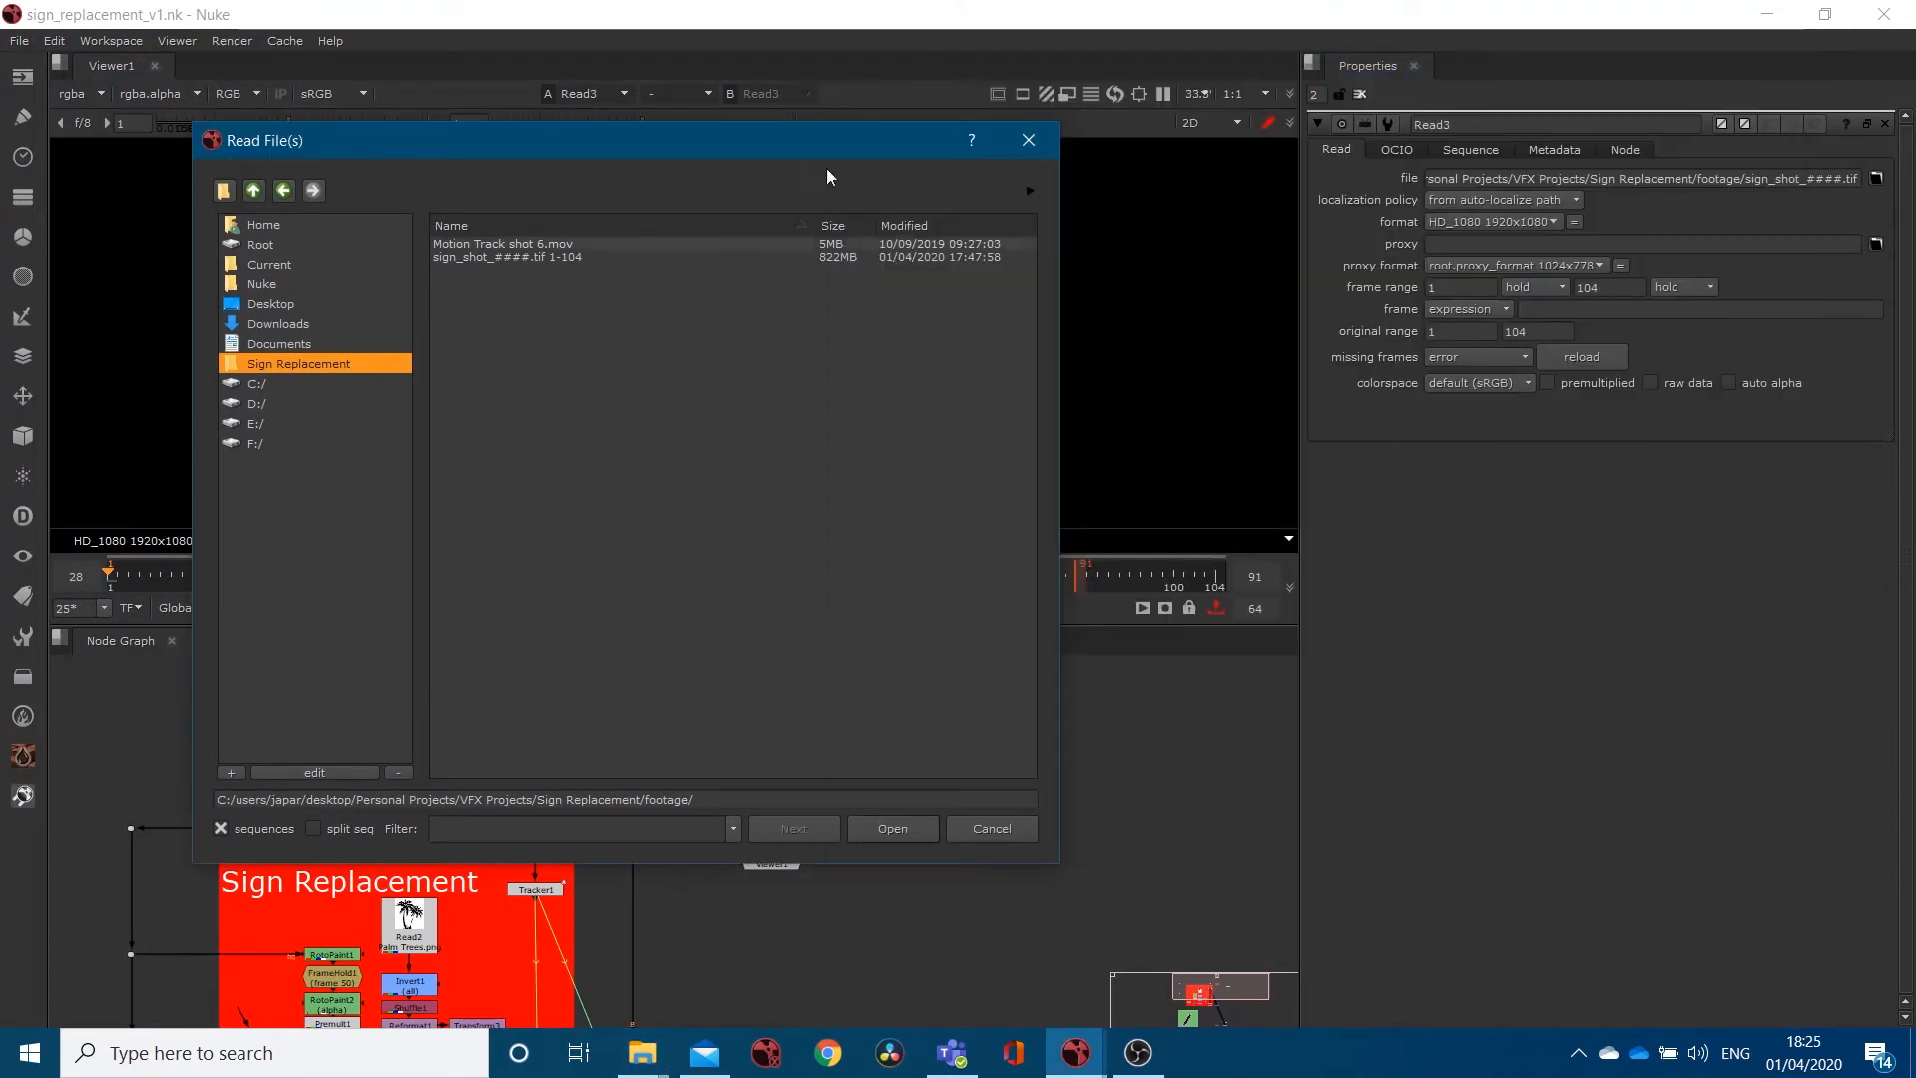
{"action": "left_click", "coordinate": [559, 243]}
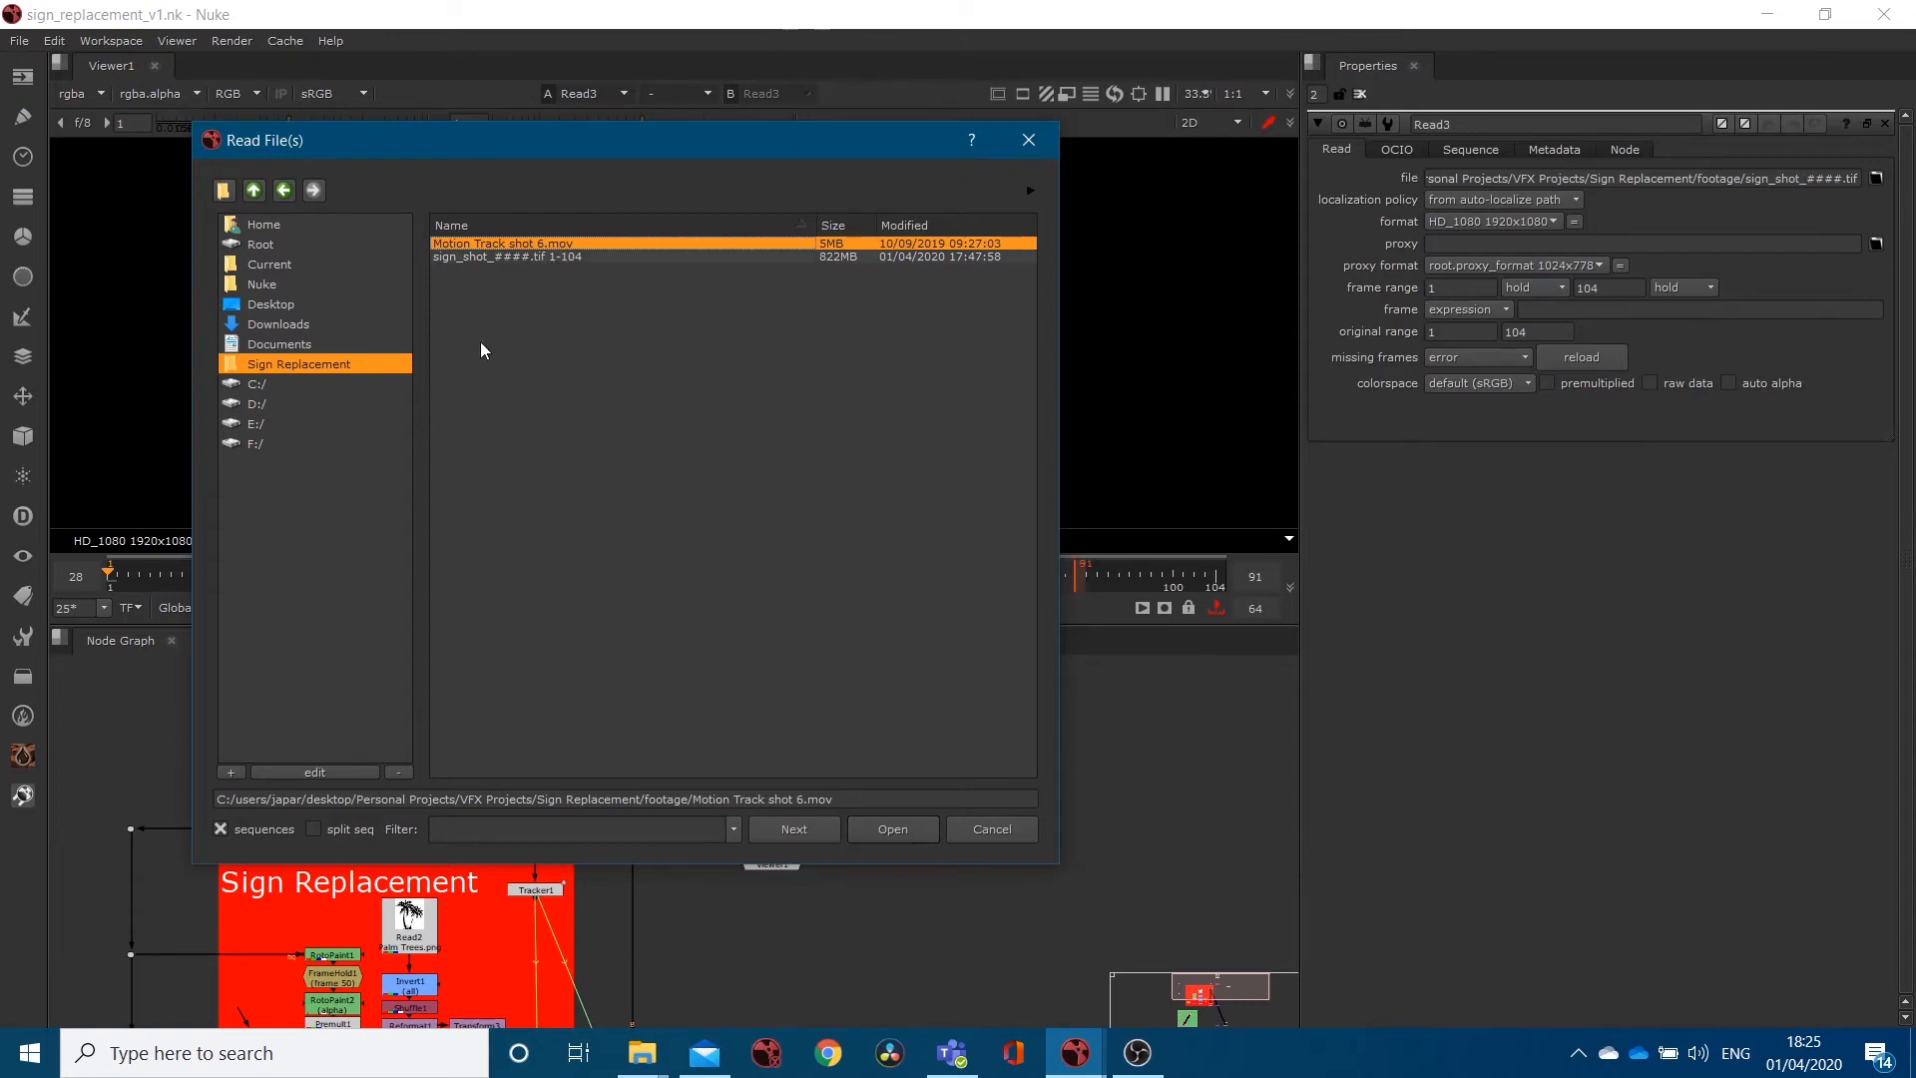
{"action": "left_click_drag", "start_coordinate": [616, 152], "coordinate": [1050, 123]}
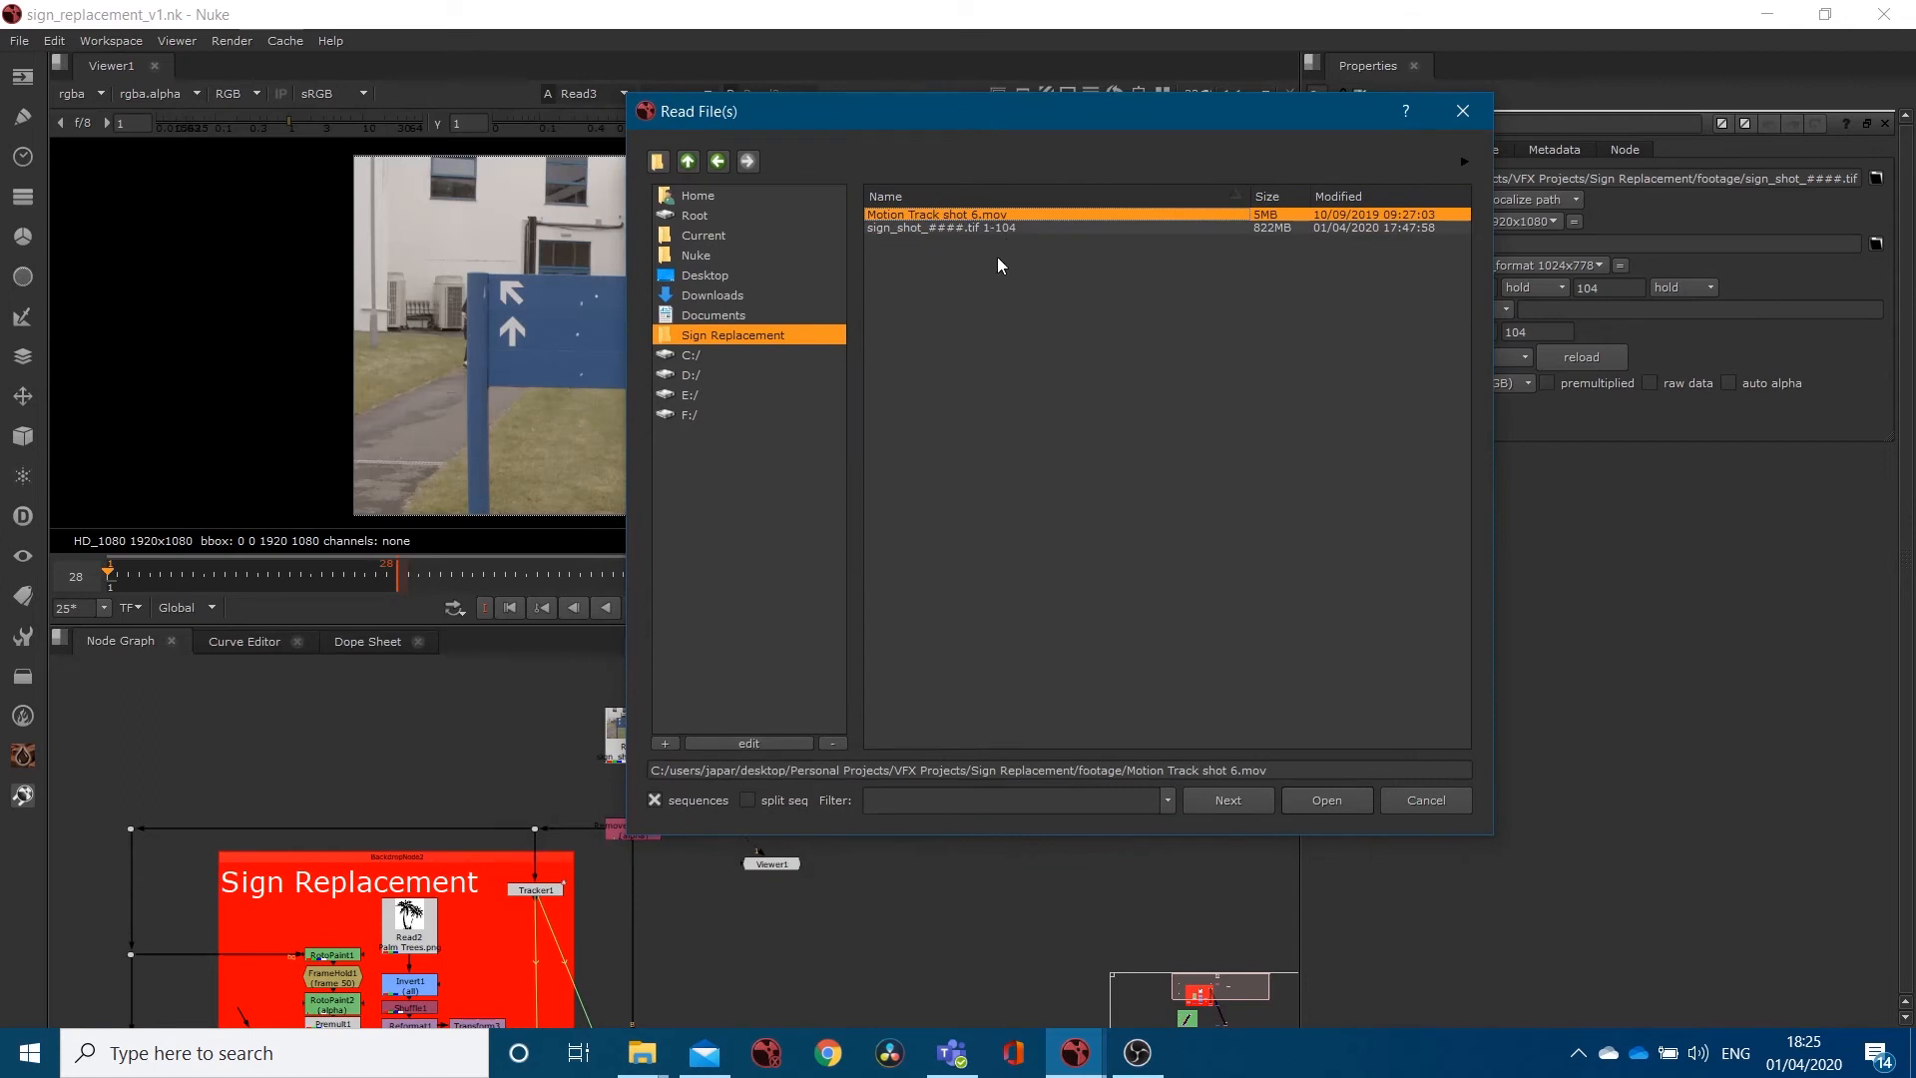
Preview the sign_shot_####.tif 1-104 sequence up to frame 27 in the Read file browser, and open it as a new Read node.
{"action": "left_click", "coordinate": [978, 228]}
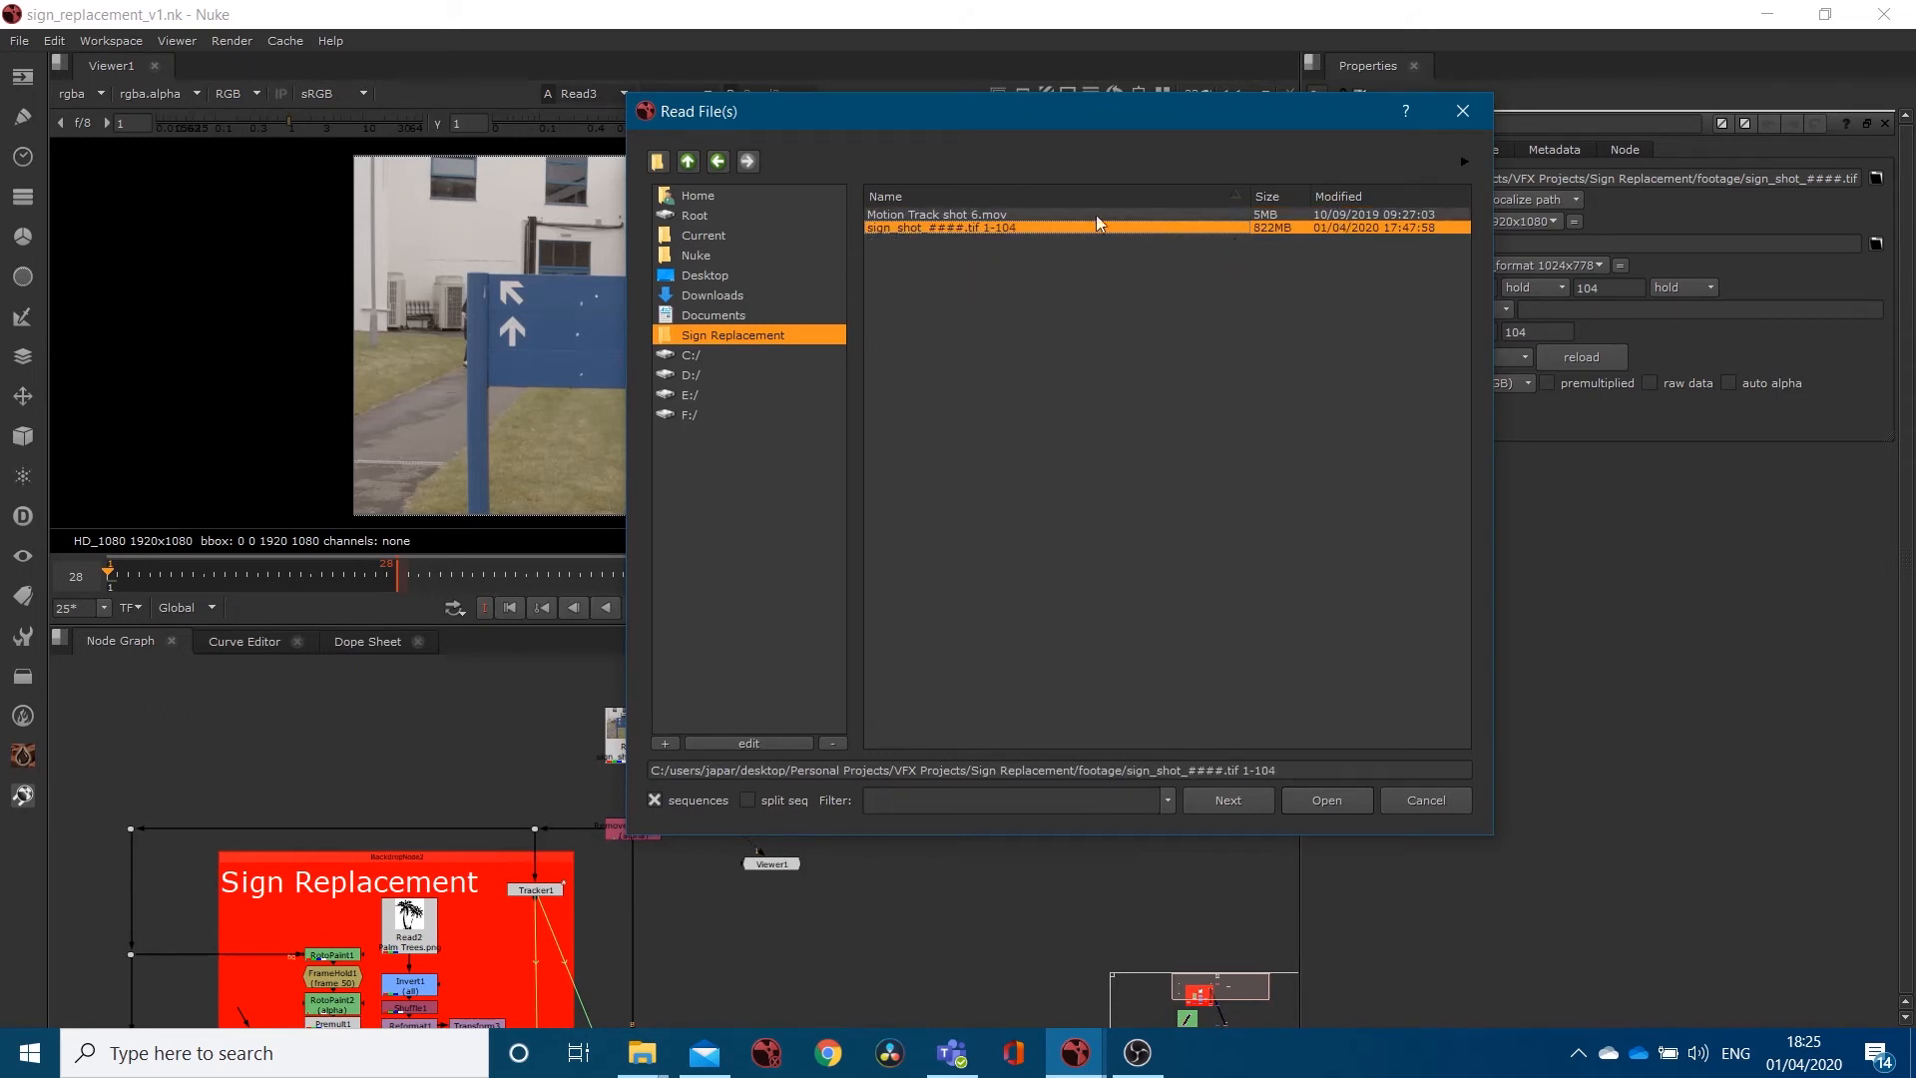
{"action": "left_click", "coordinate": [1465, 162]}
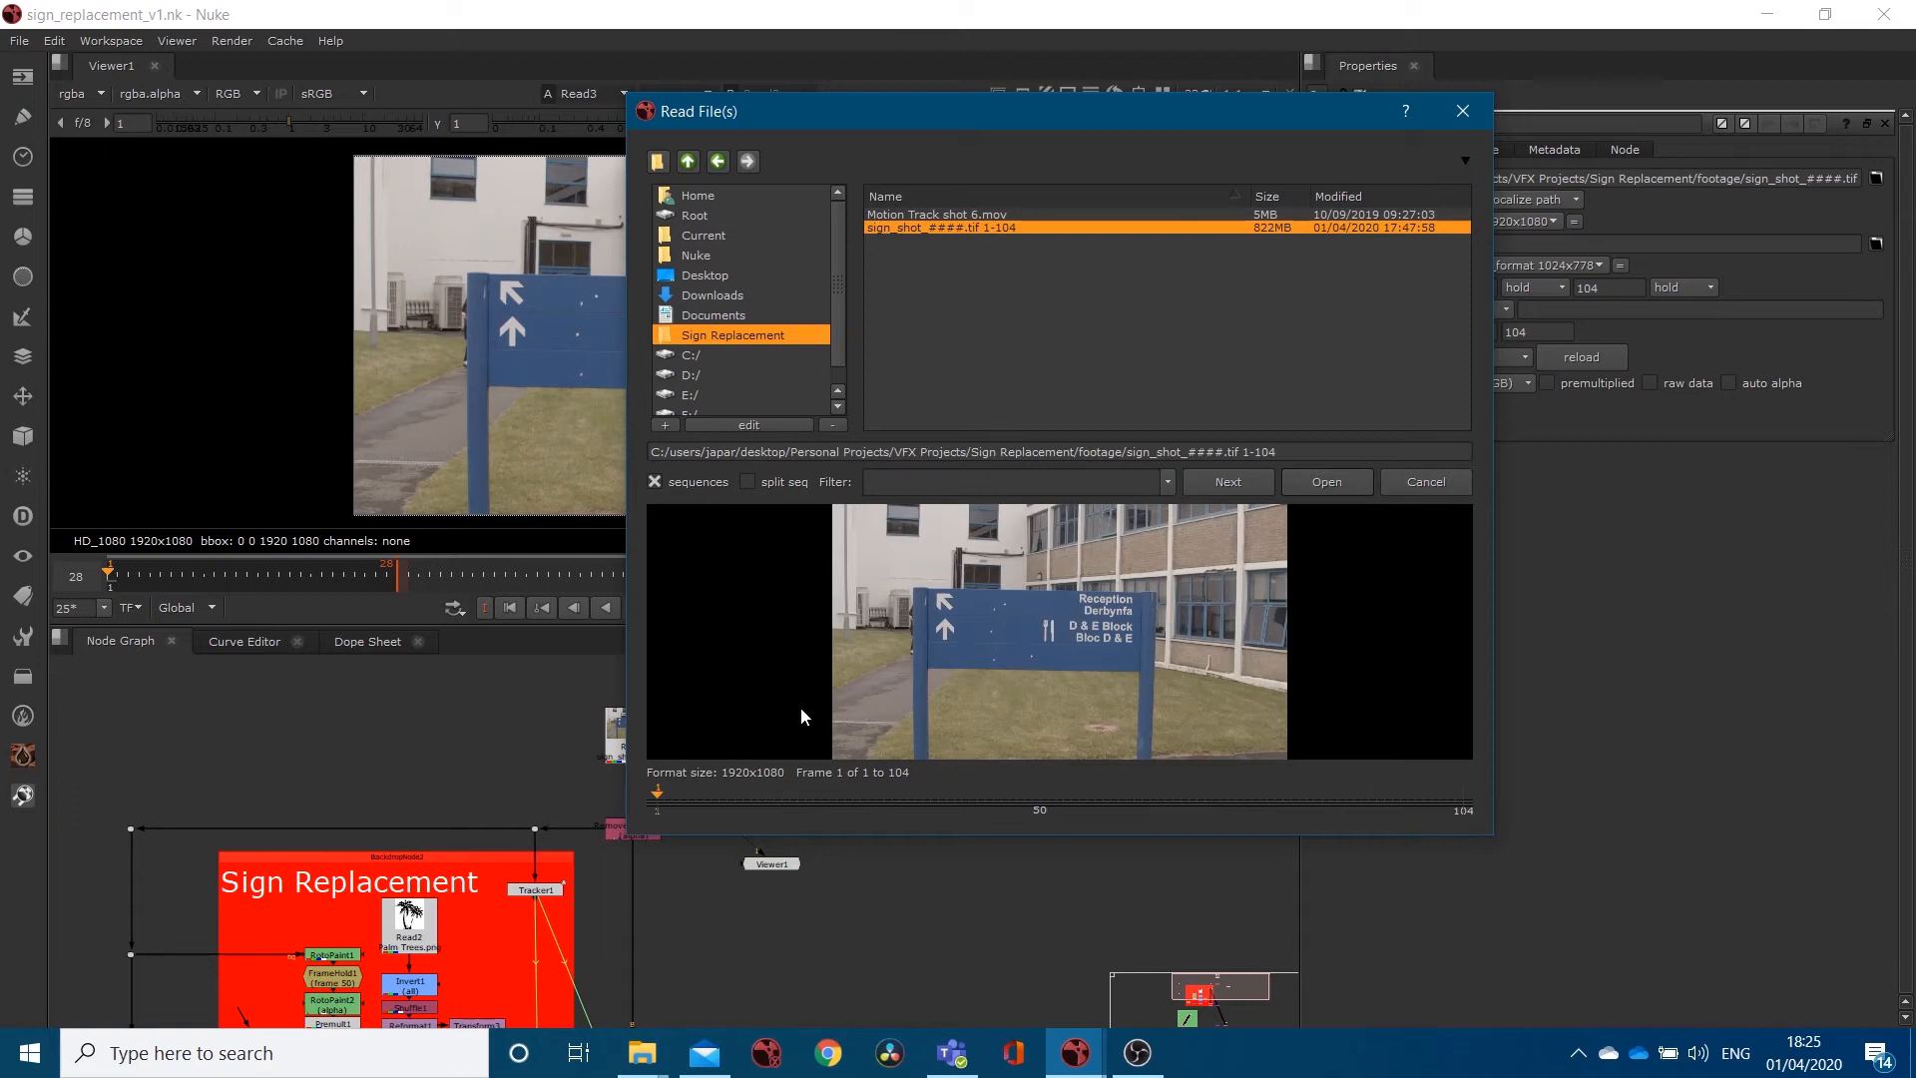
{"action": "left_click", "coordinate": [688, 798]}
{"action": "left_click_drag", "start_coordinate": [717, 798], "coordinate": [861, 790]}
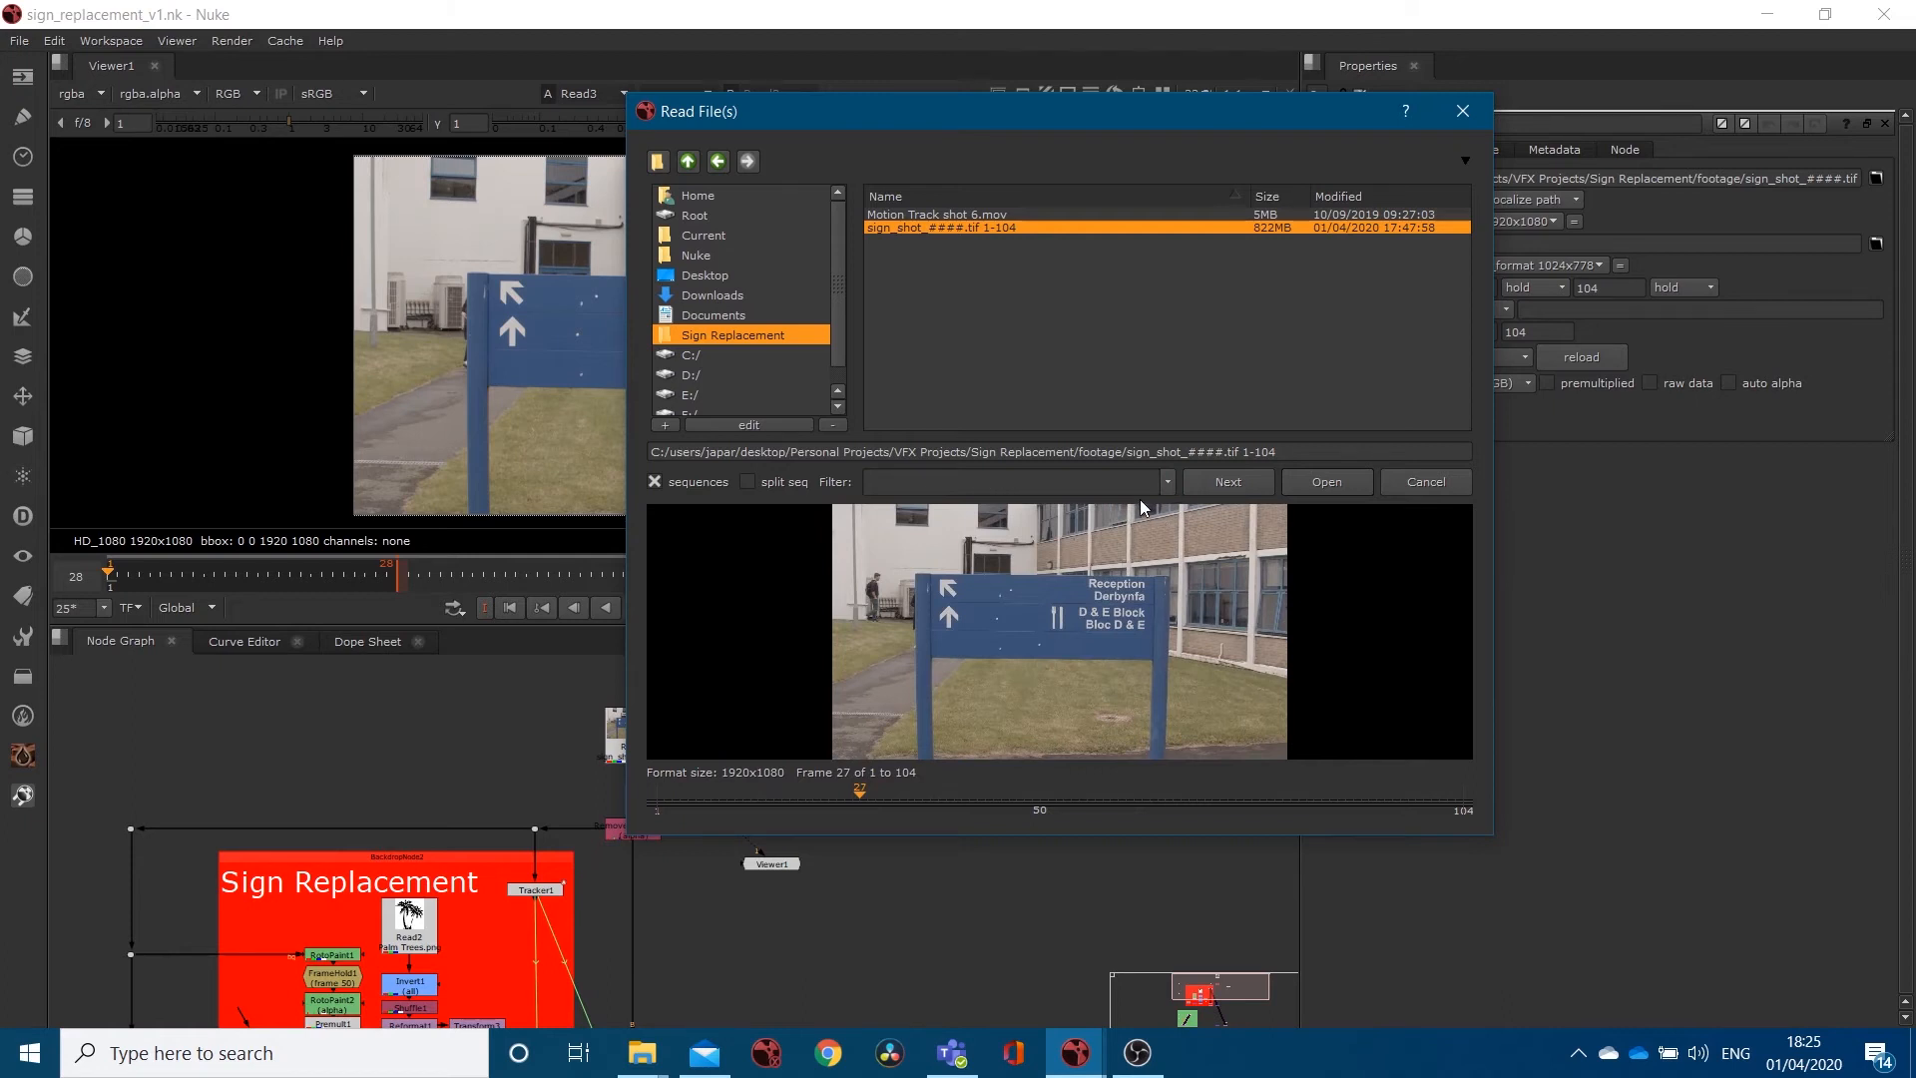
{"action": "left_click", "coordinate": [1315, 482]}
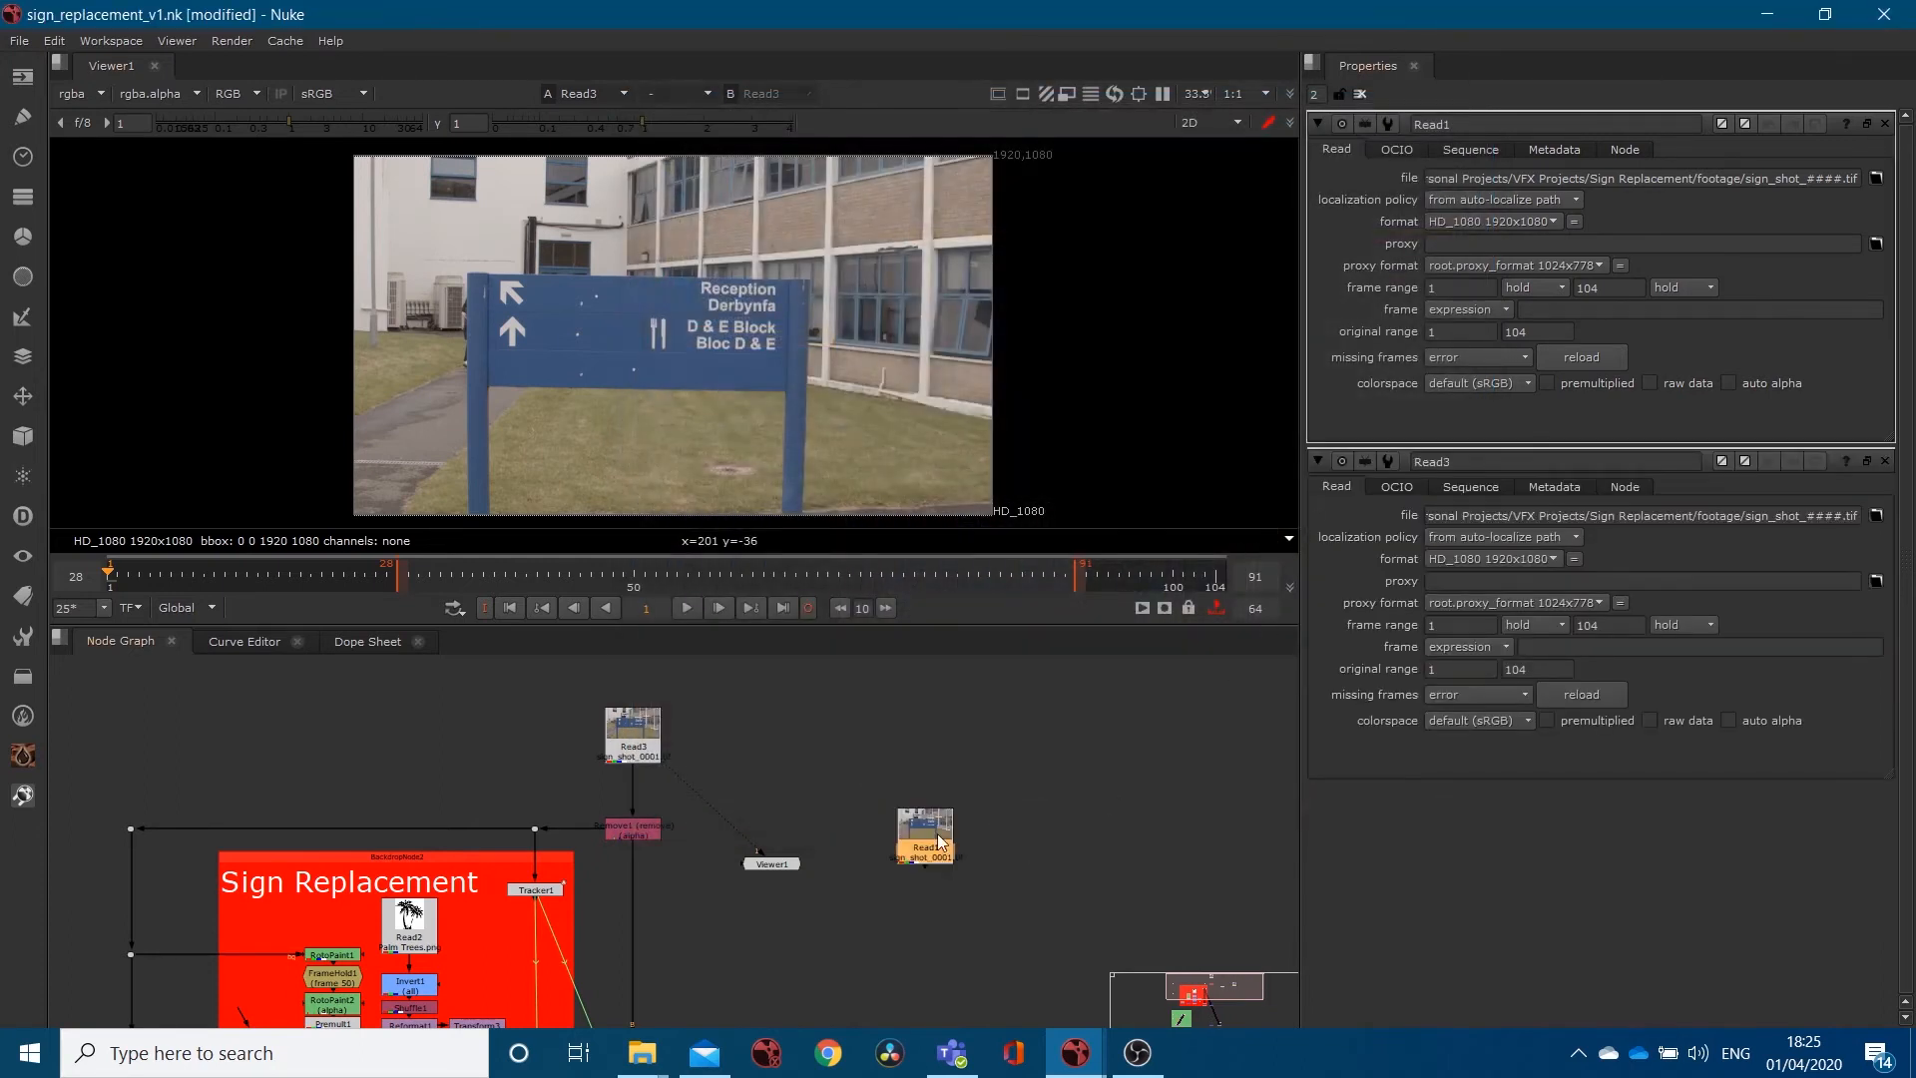
Connect the Viewer to the new sign_shot Read node to check its footage up to frame 44, and delete that node.
{"action": "left_click_drag", "start_coordinate": [937, 841], "coordinate": [950, 815]}
{"action": "left_click_drag", "start_coordinate": [768, 854], "coordinate": [933, 813]}
{"action": "left_click", "coordinate": [613, 571]}
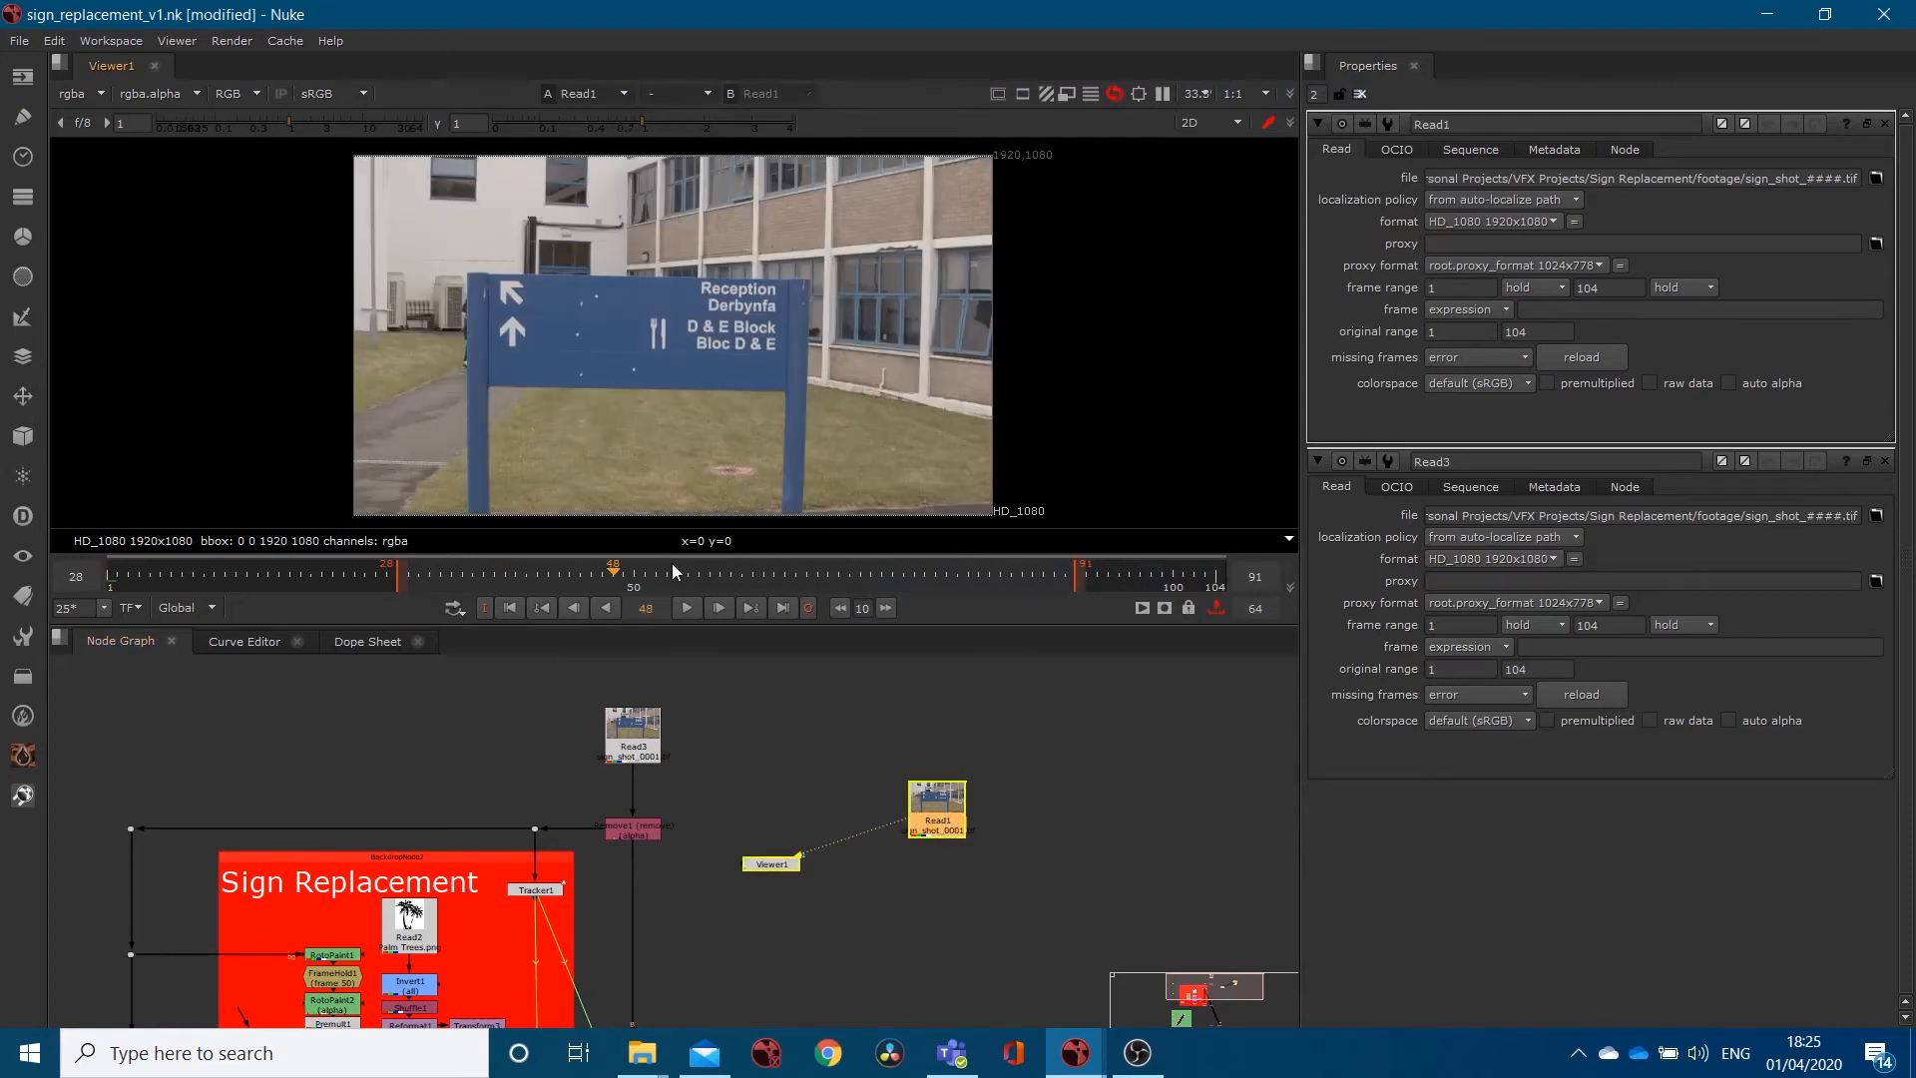
{"action": "left_click_drag", "start_coordinate": [673, 571], "coordinate": [570, 576]}
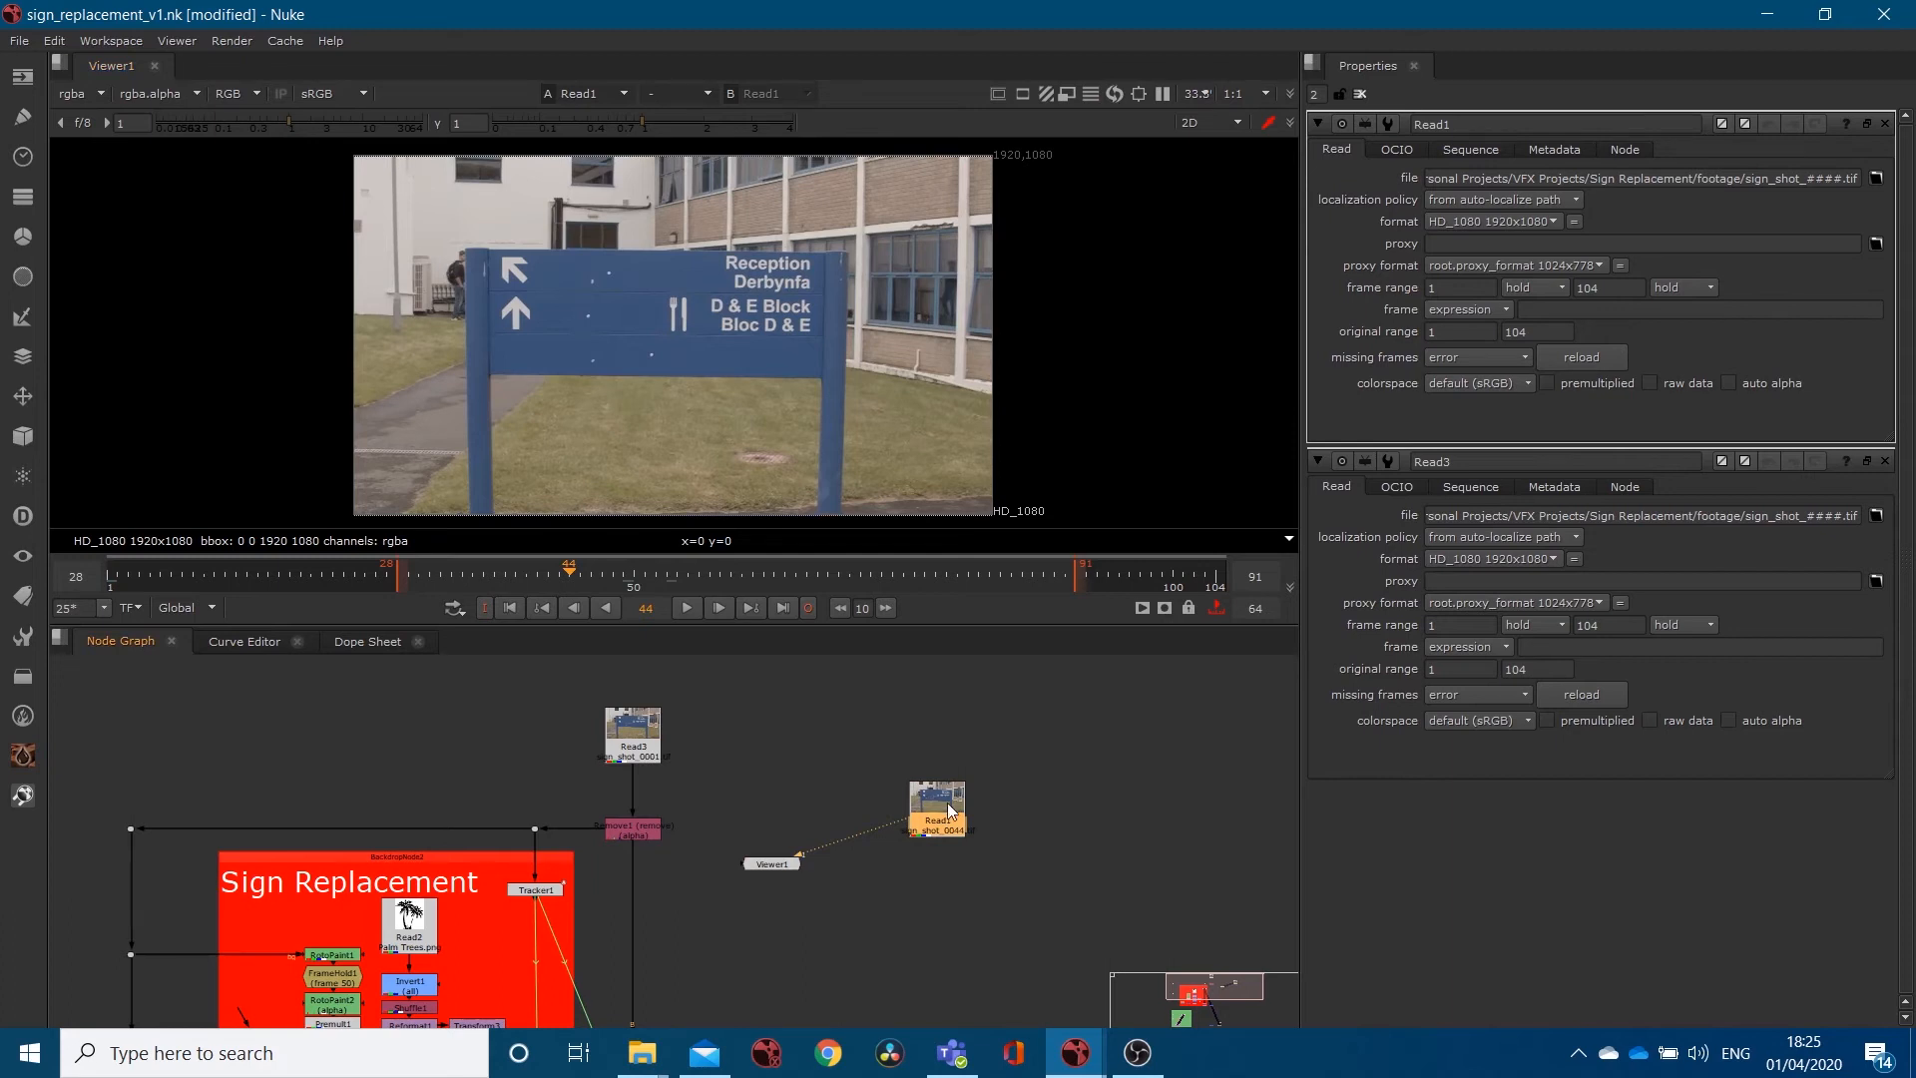
{"action": "key", "text": "Delete"}
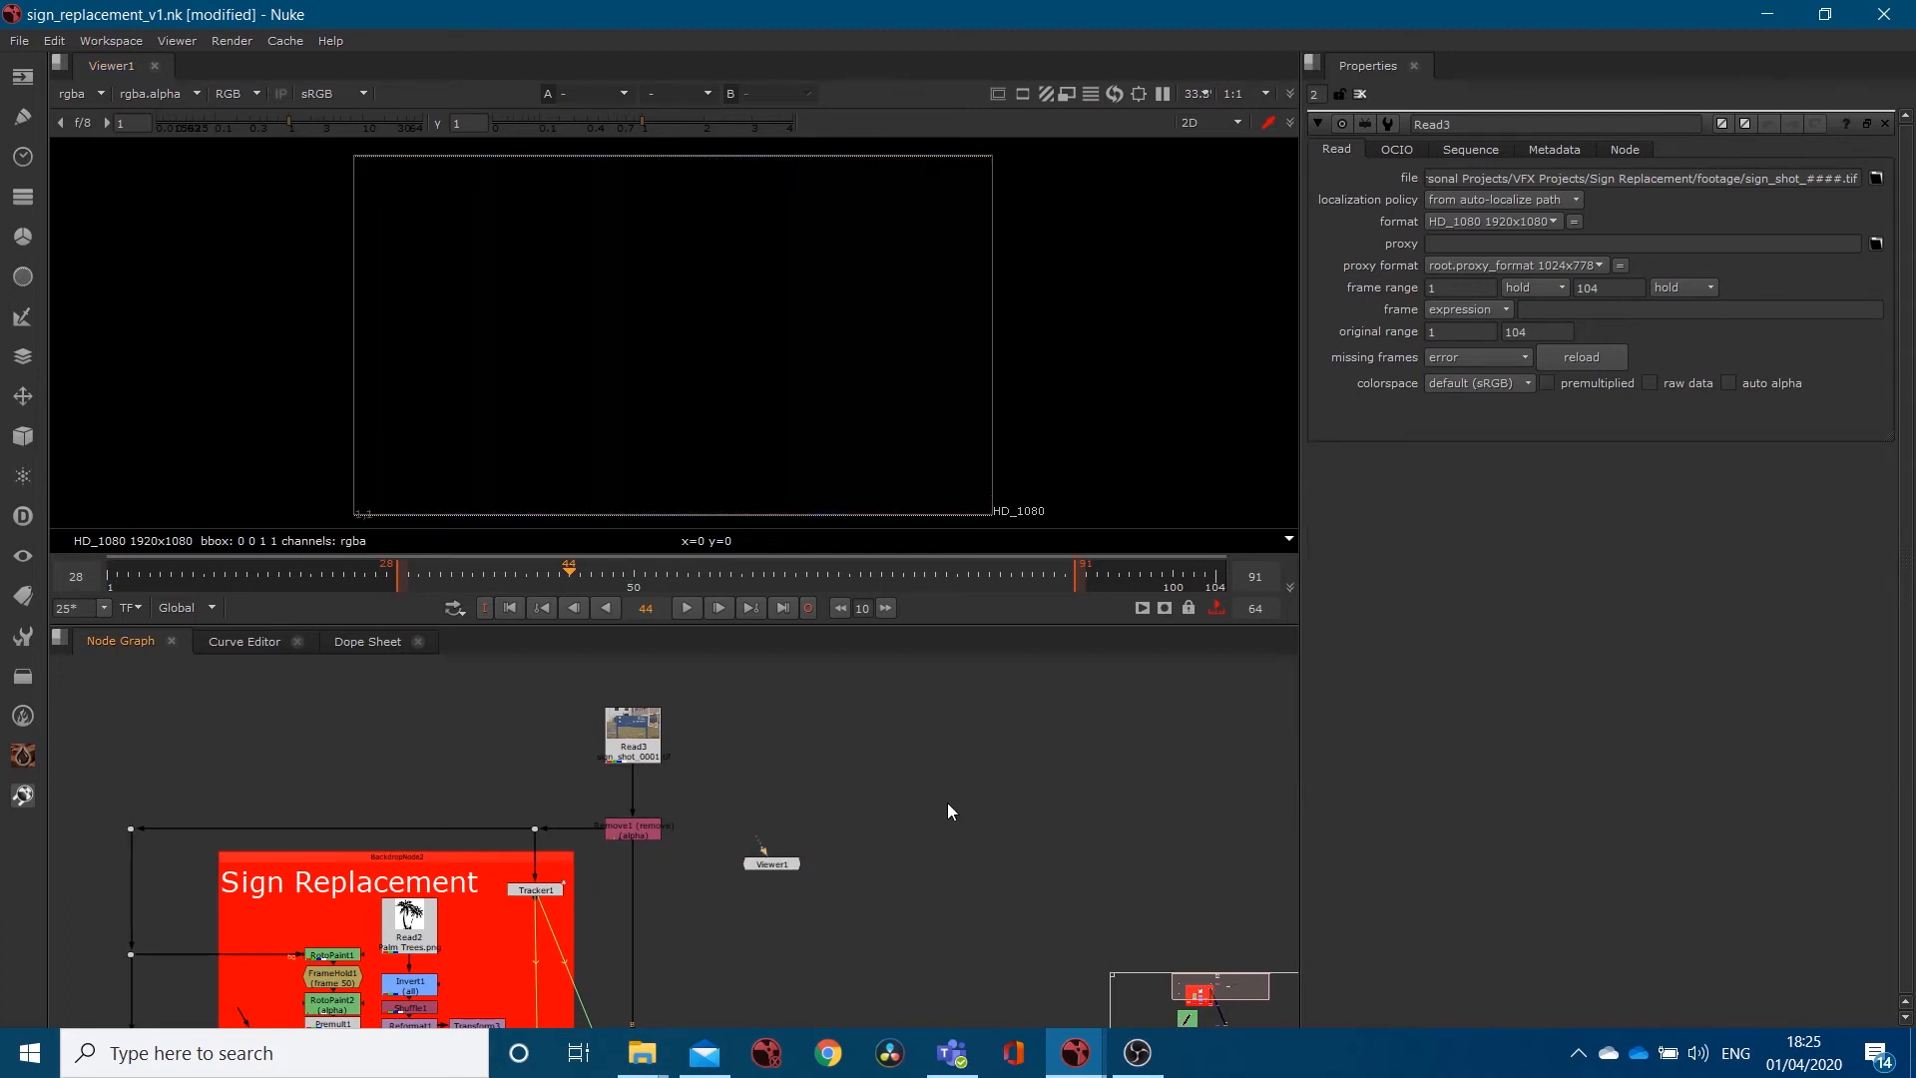
In a new Read file browser, queue the sign_shot_####.tif 1-104 sequence and Motion Track shot 6.mov for import together.
{"action": "key", "text": "r"}
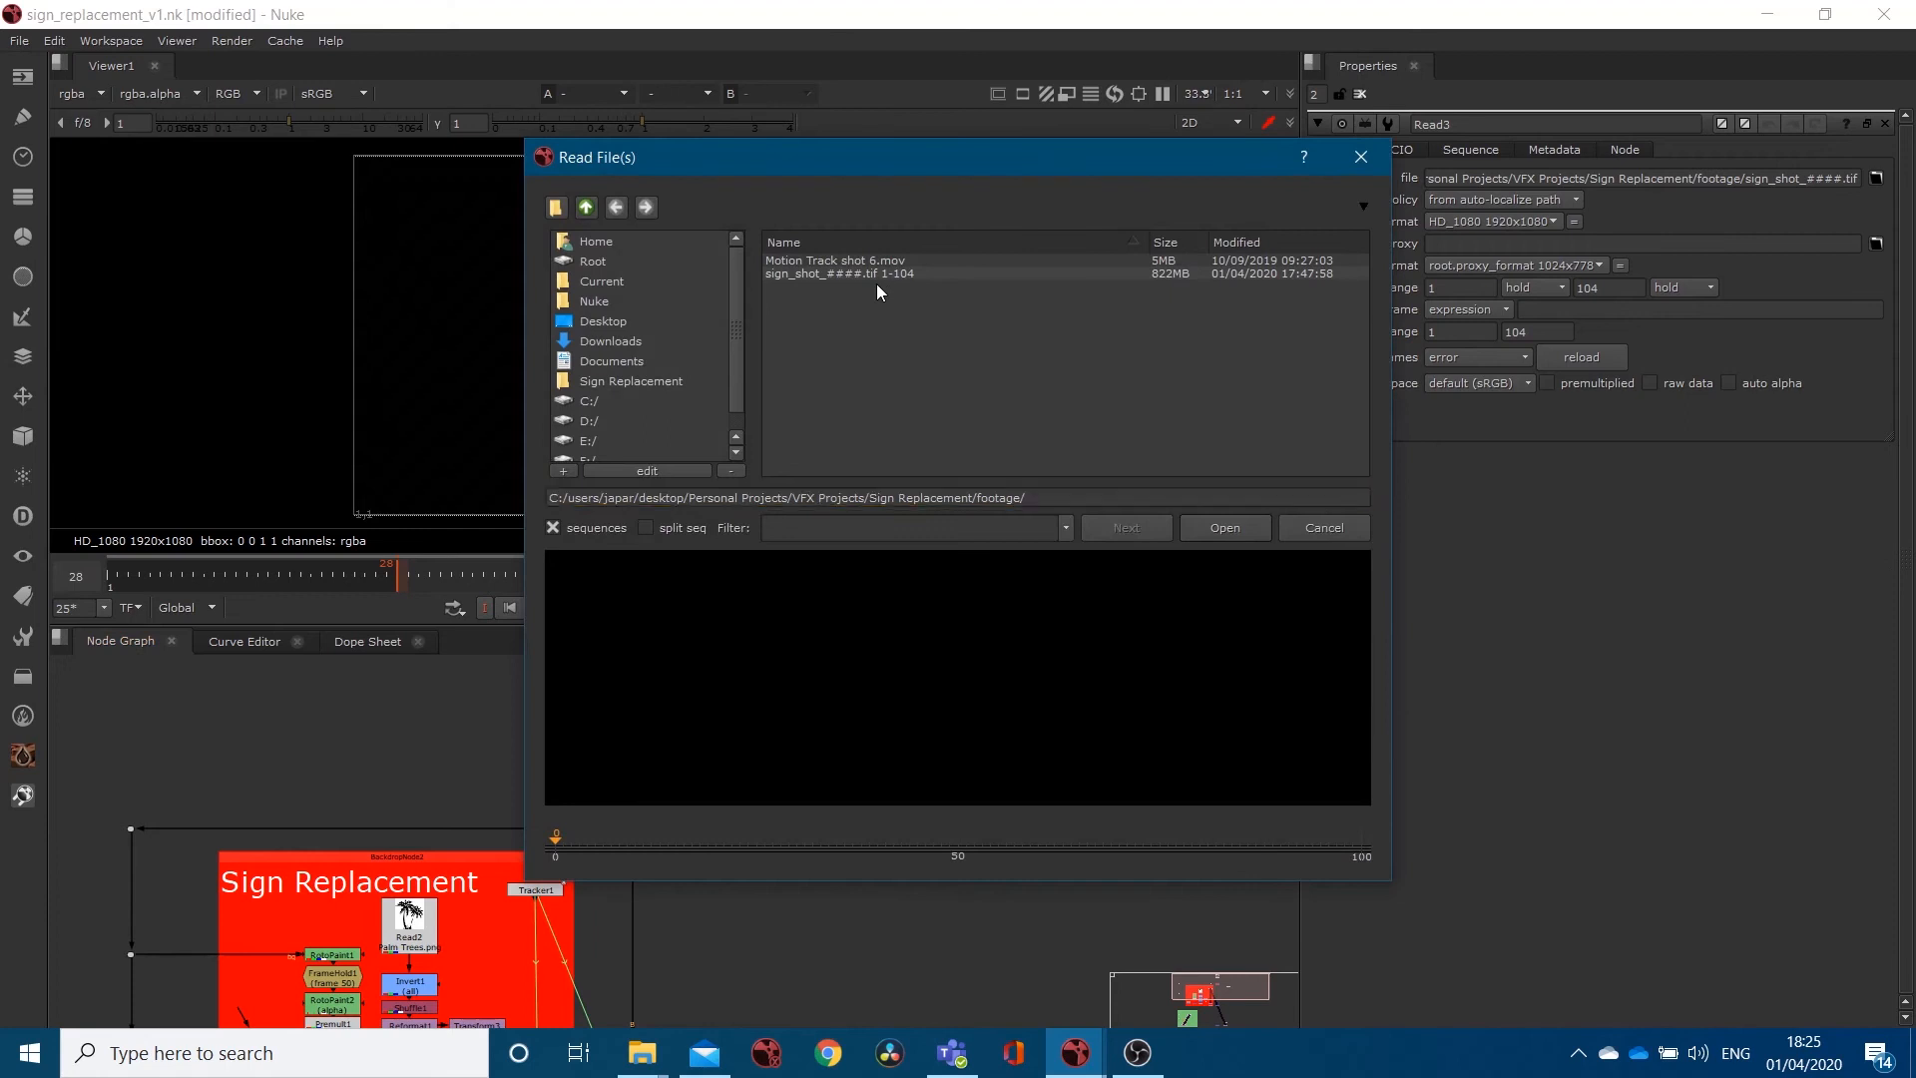
{"action": "left_click", "coordinate": [936, 272]}
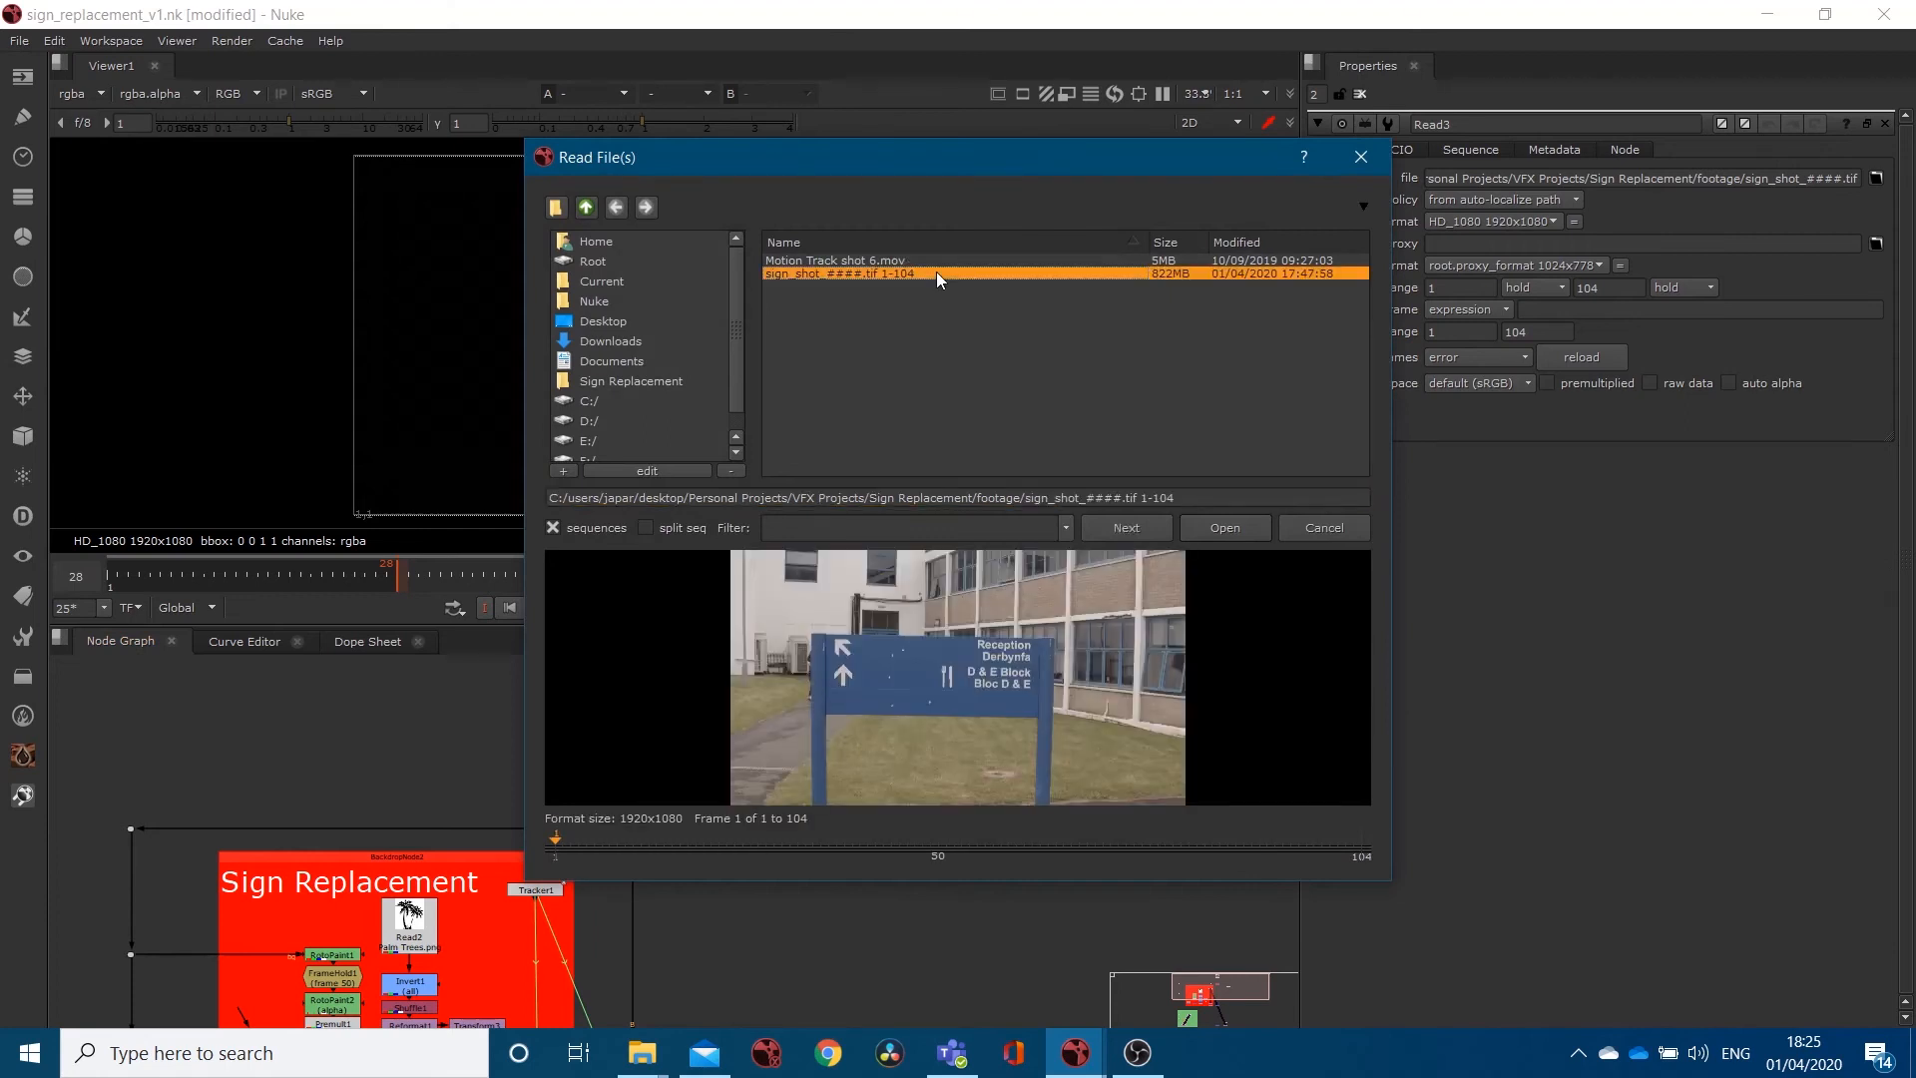
{"action": "left_click", "coordinate": [1146, 529]}
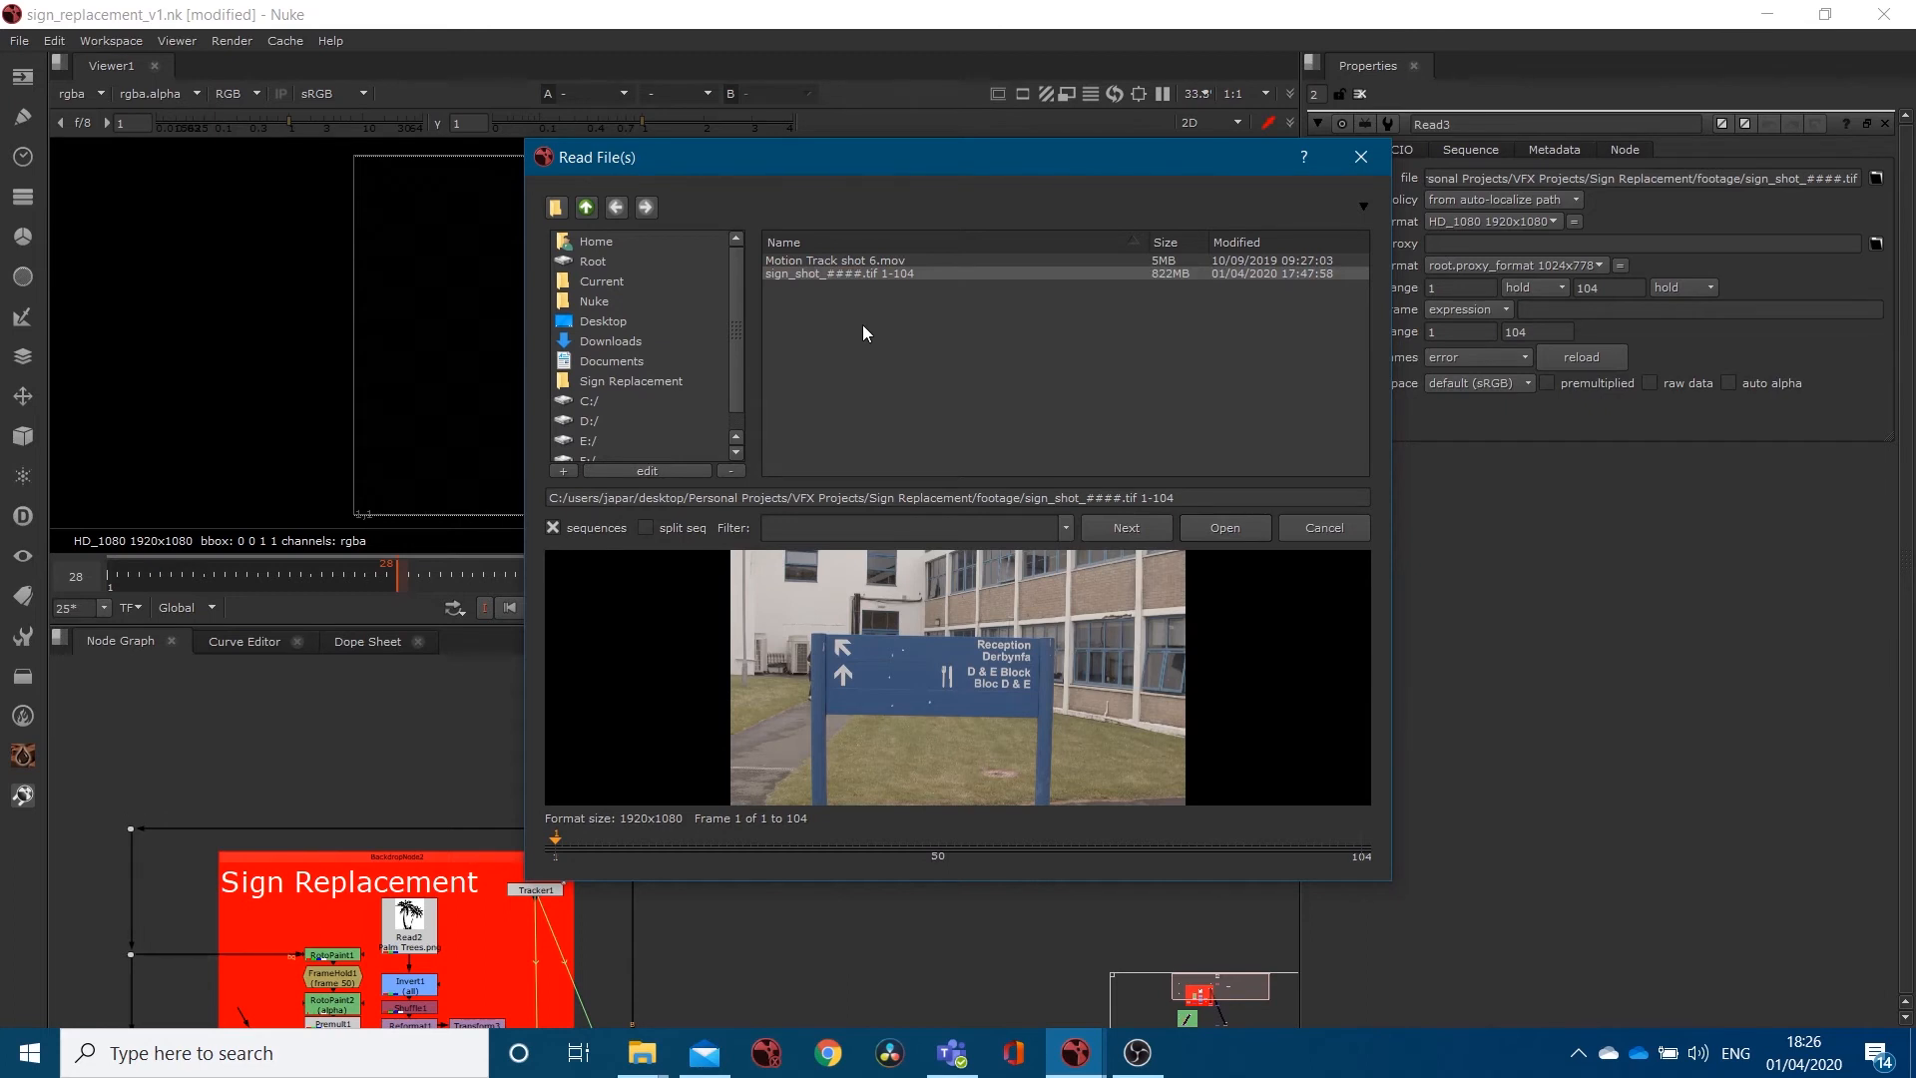
{"action": "left_click", "coordinate": [840, 260]}
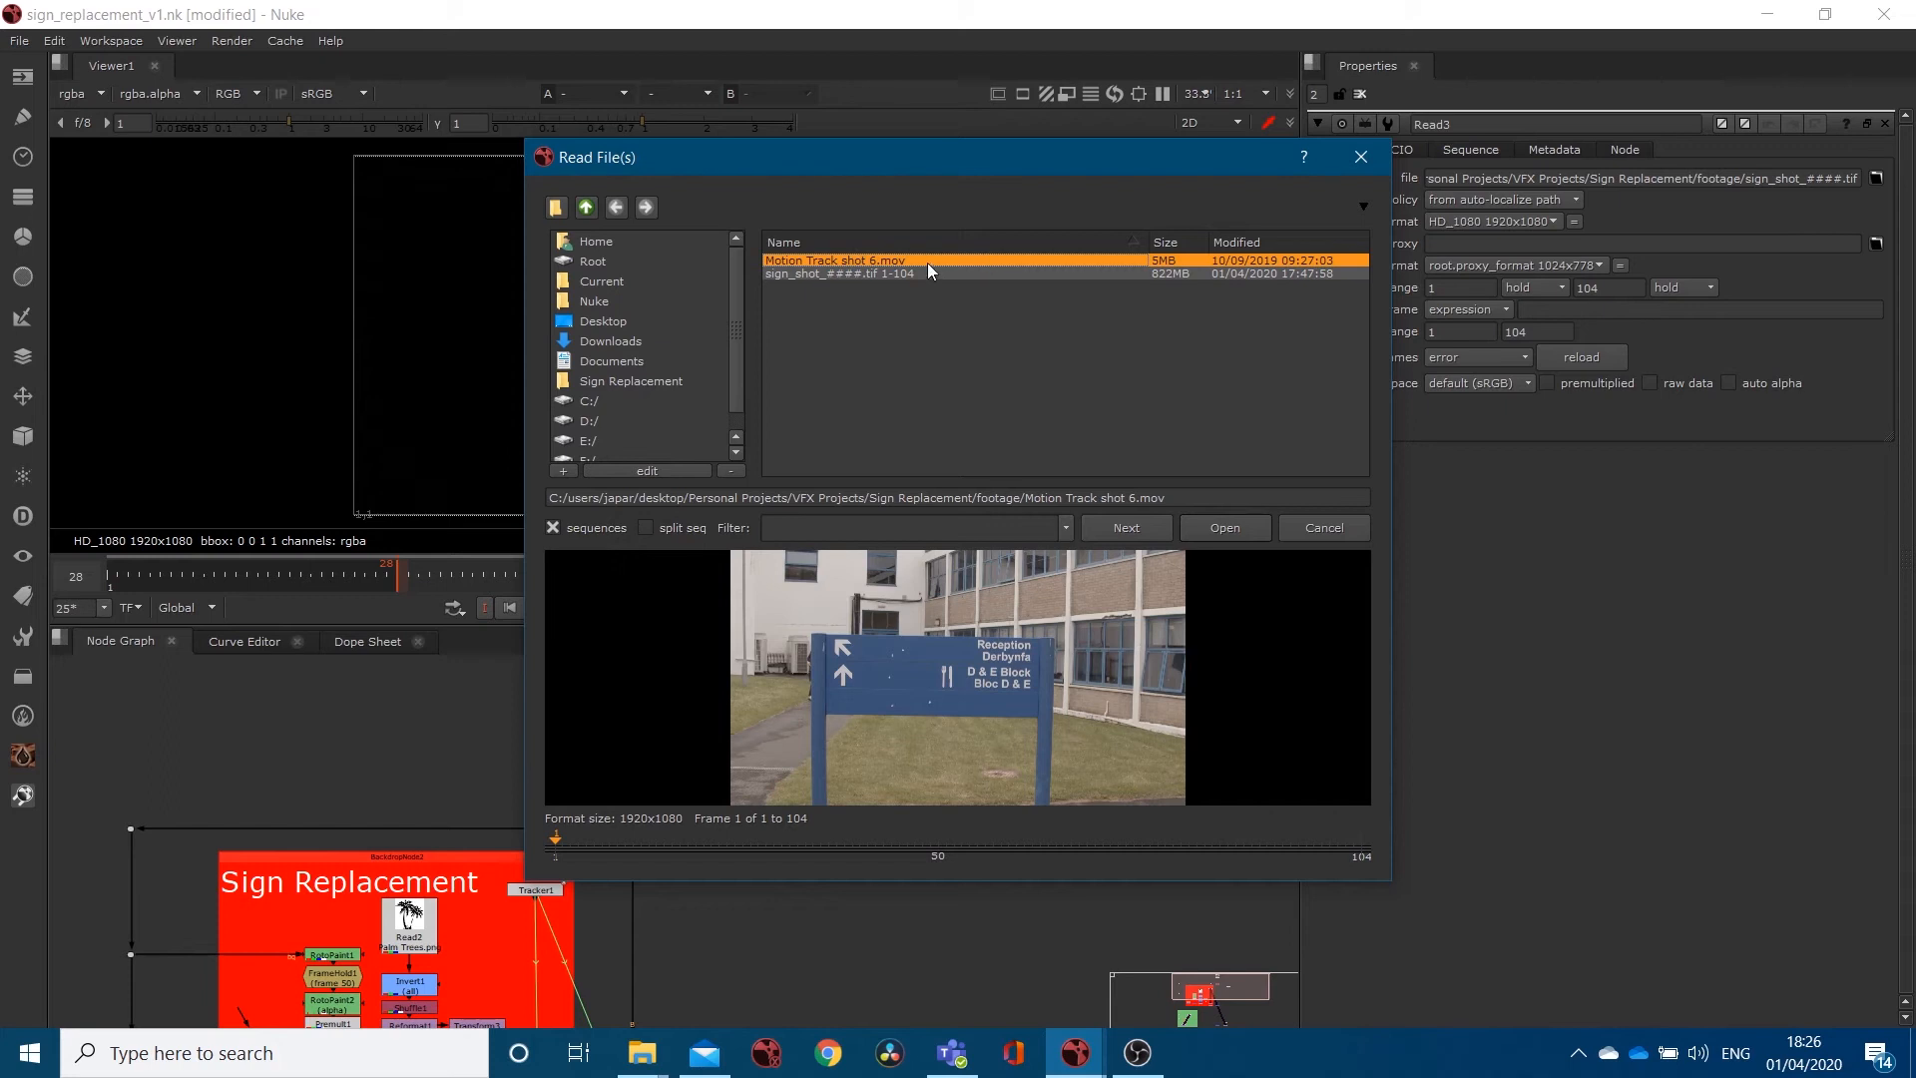
{"action": "left_click", "coordinate": [1137, 536]}
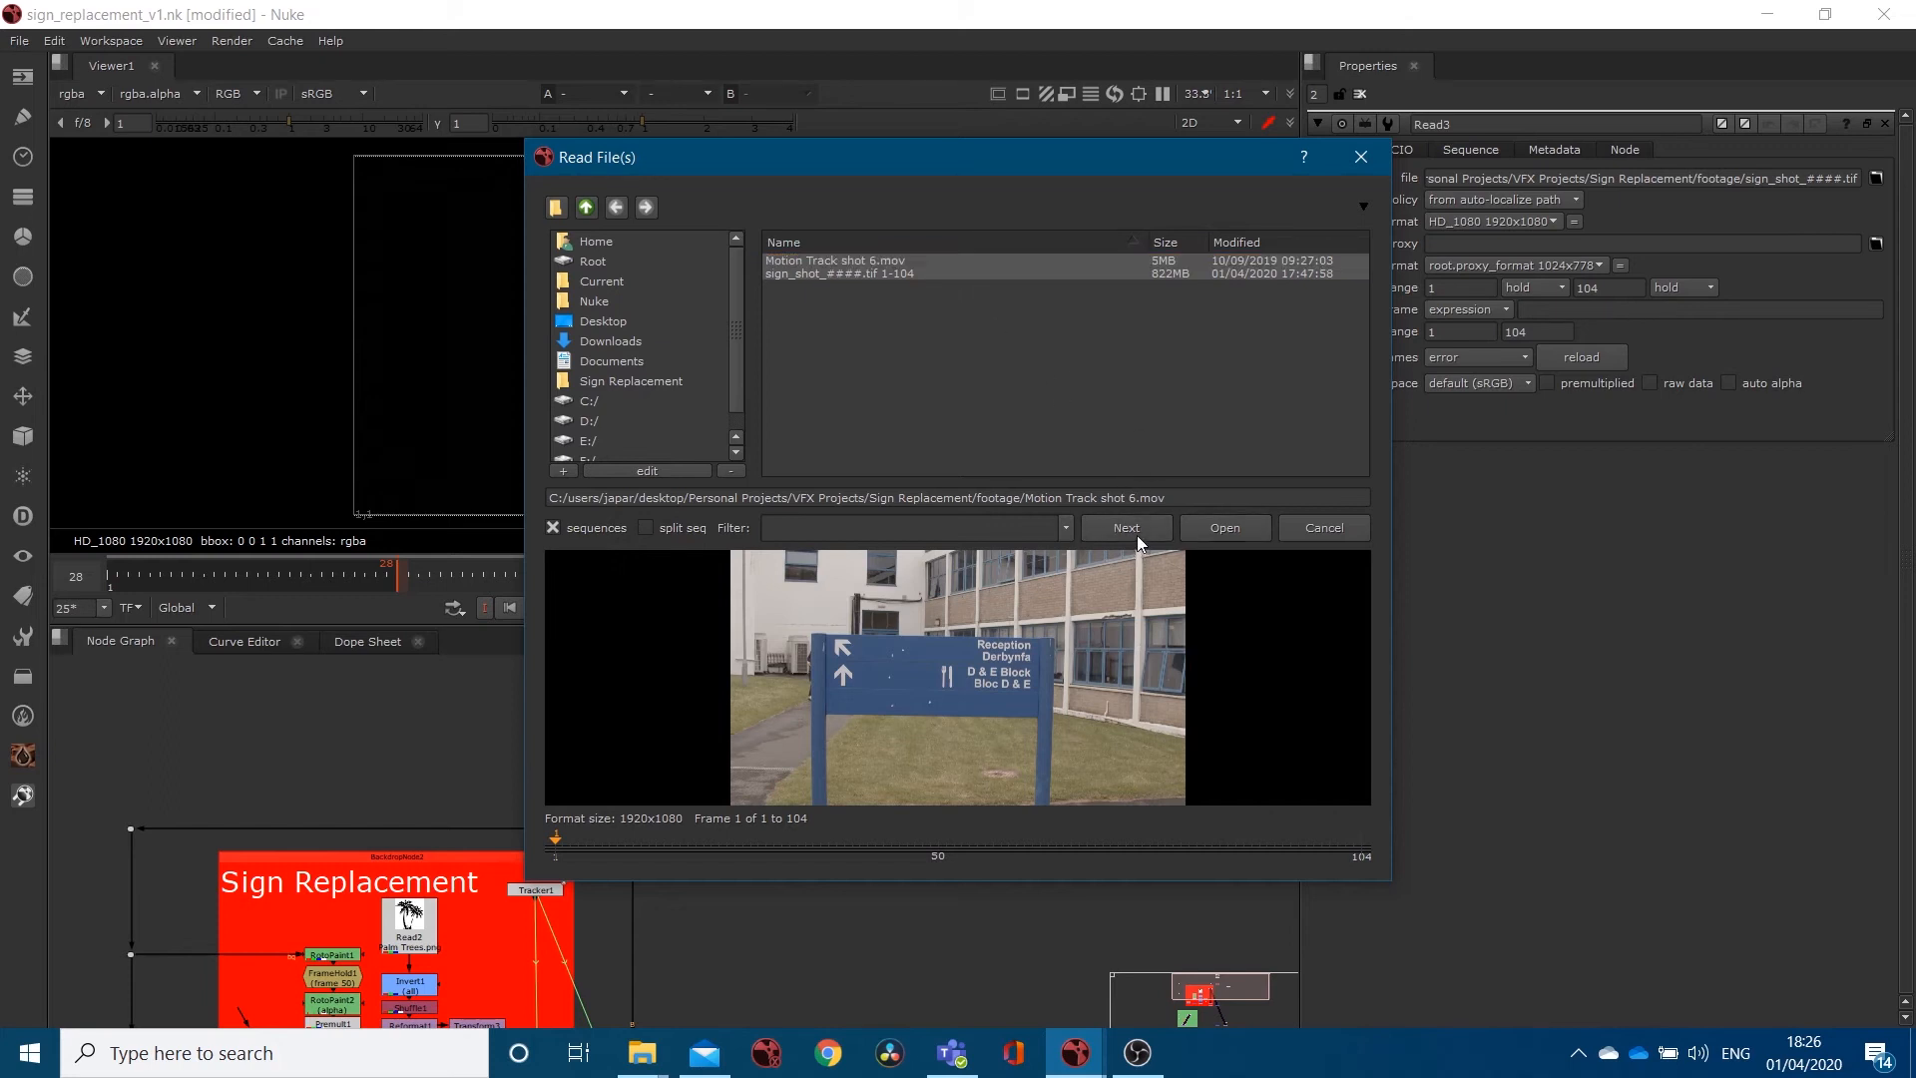
Add Palm Trees.png from Sign Replacement's images folder to the queue and open all queued files as Read nodes.
{"action": "left_click", "coordinate": [588, 208]}
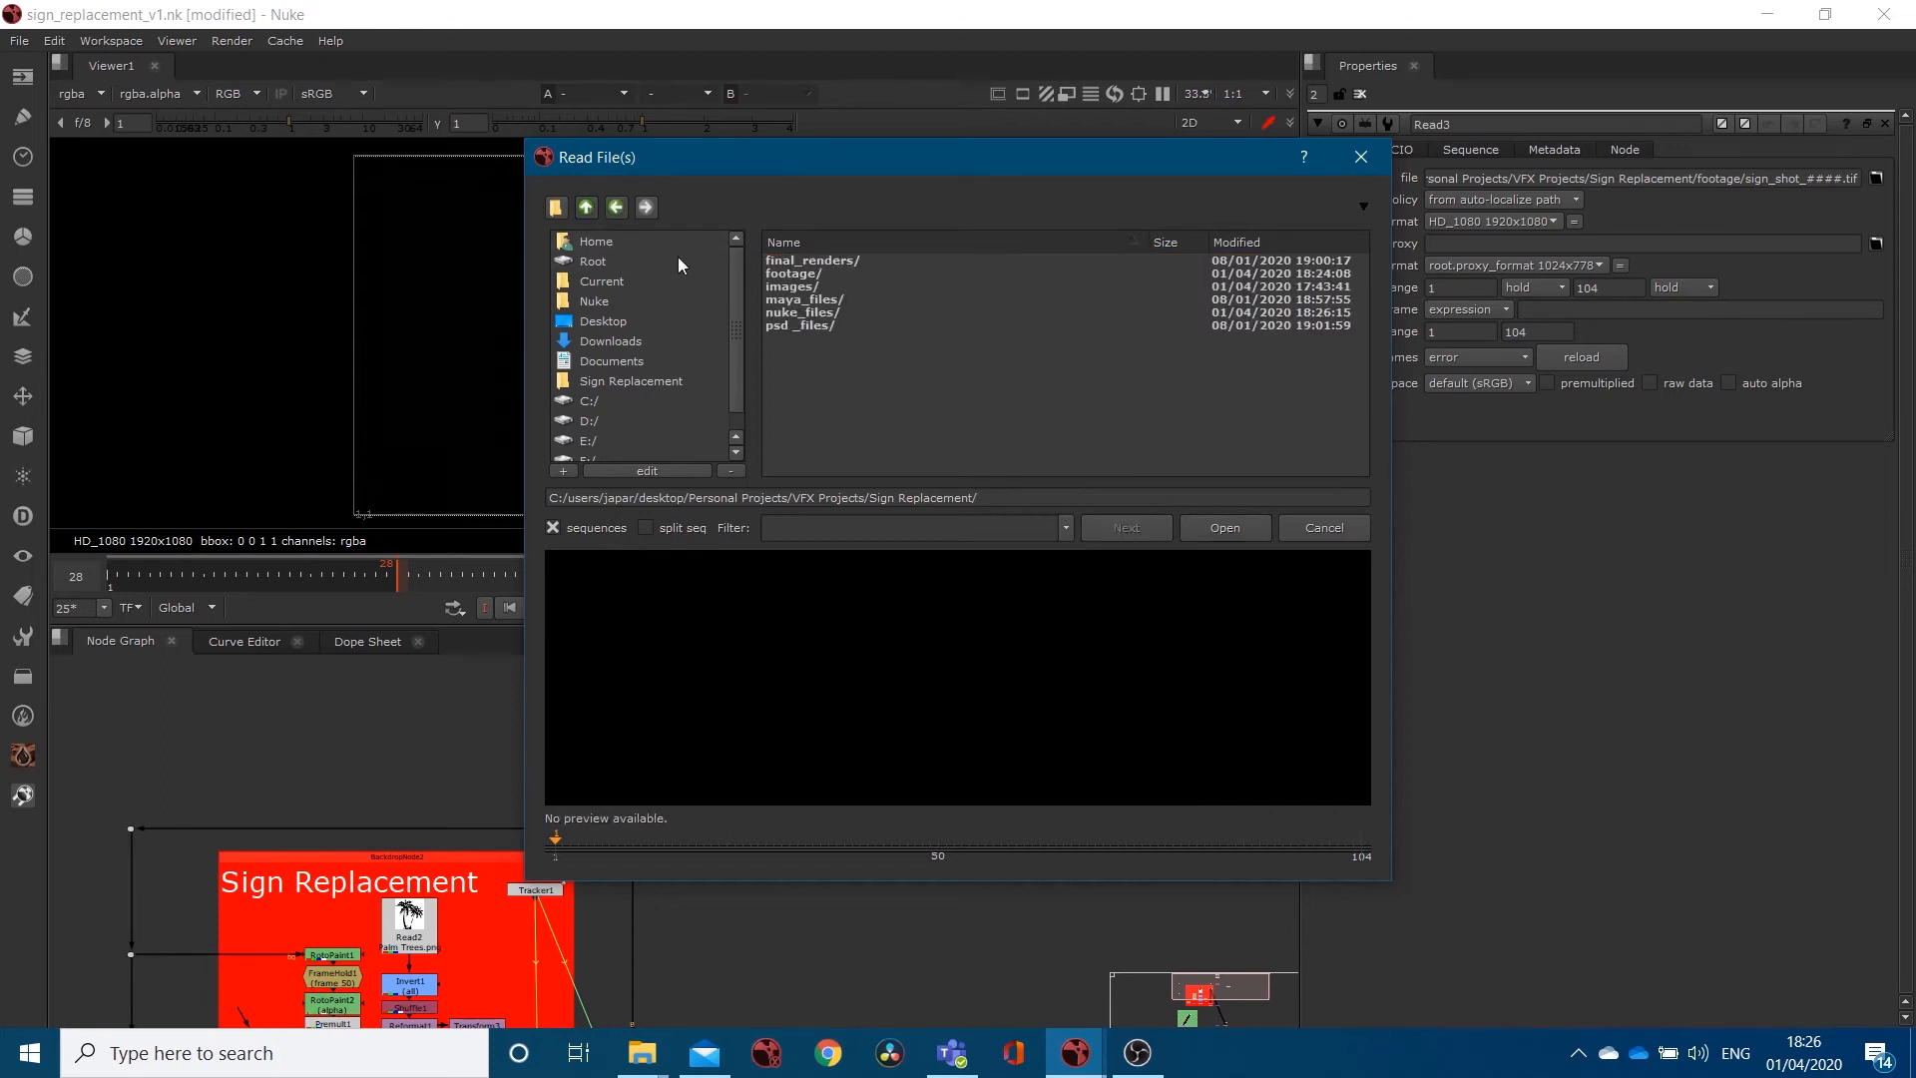
{"action": "double_click", "coordinate": [830, 287]}
{"action": "left_click", "coordinate": [804, 260]}
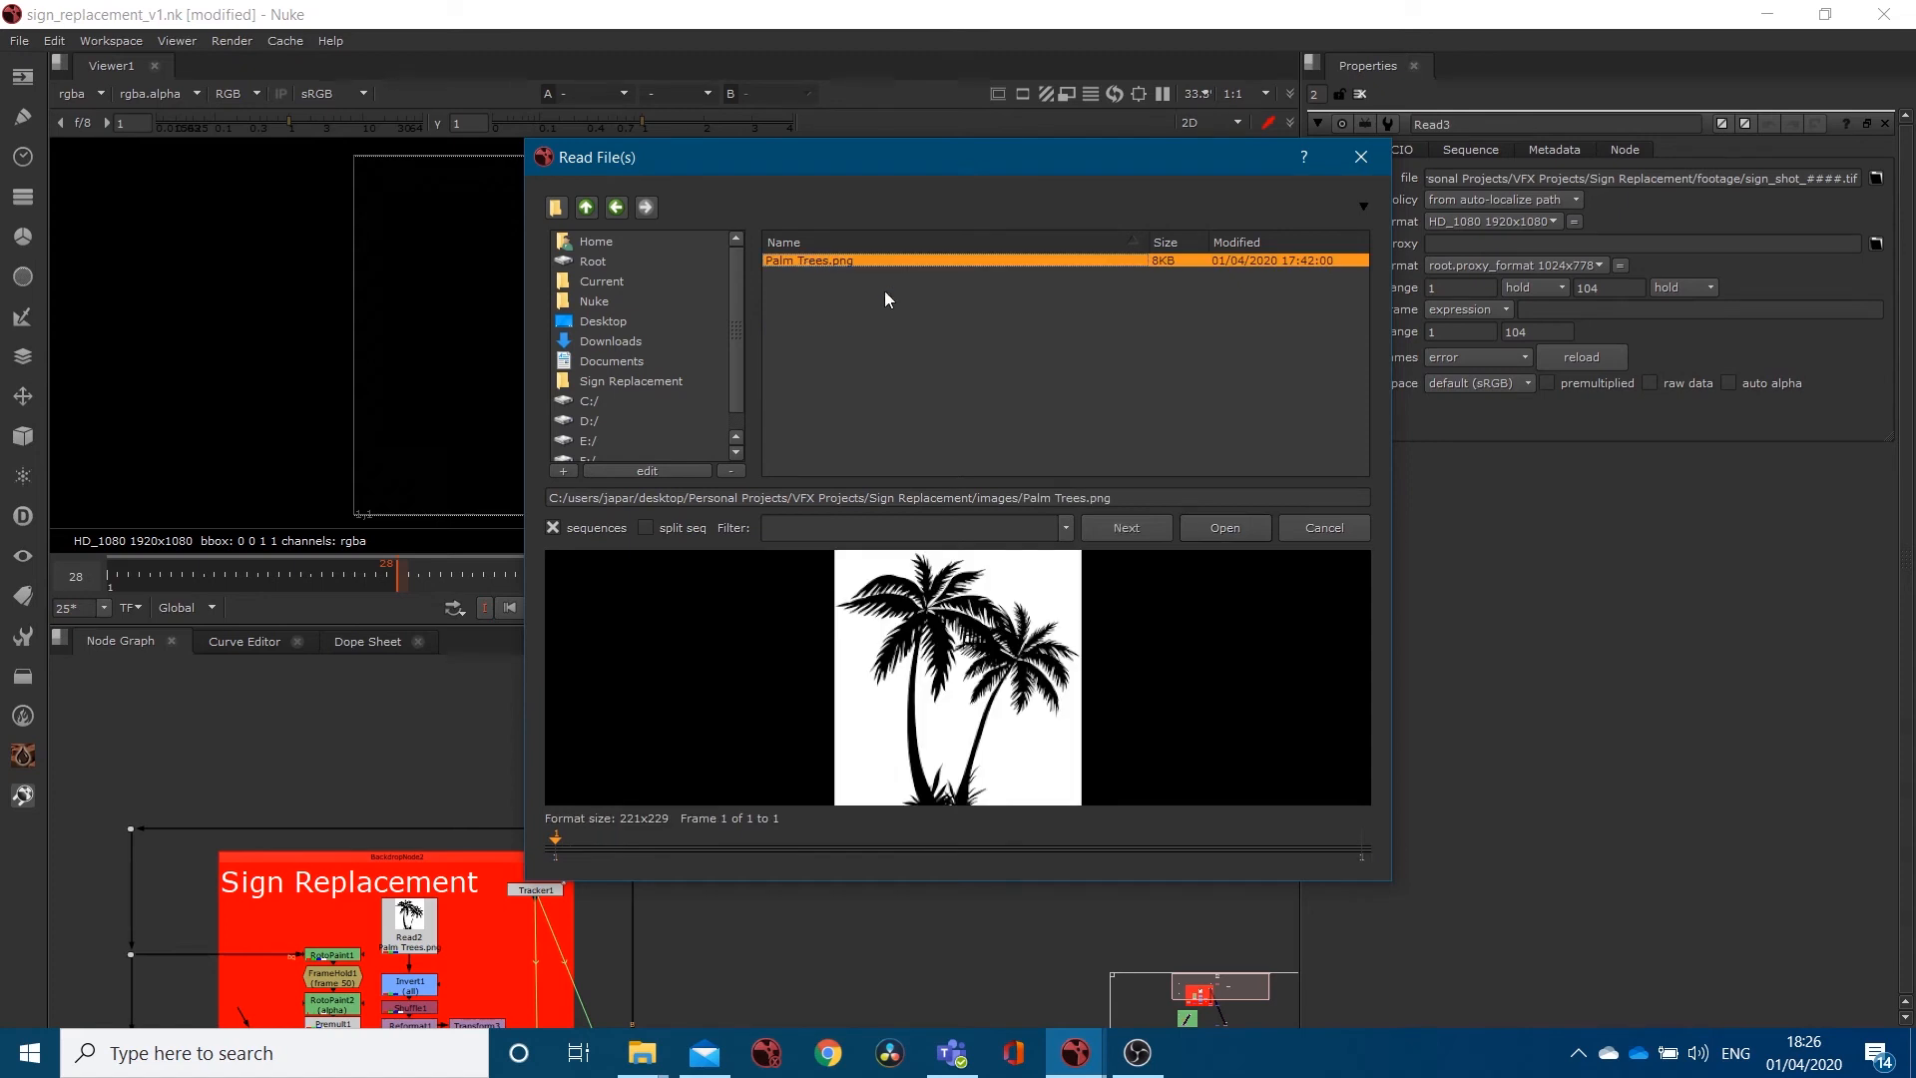
{"action": "left_click", "coordinate": [1219, 531]}
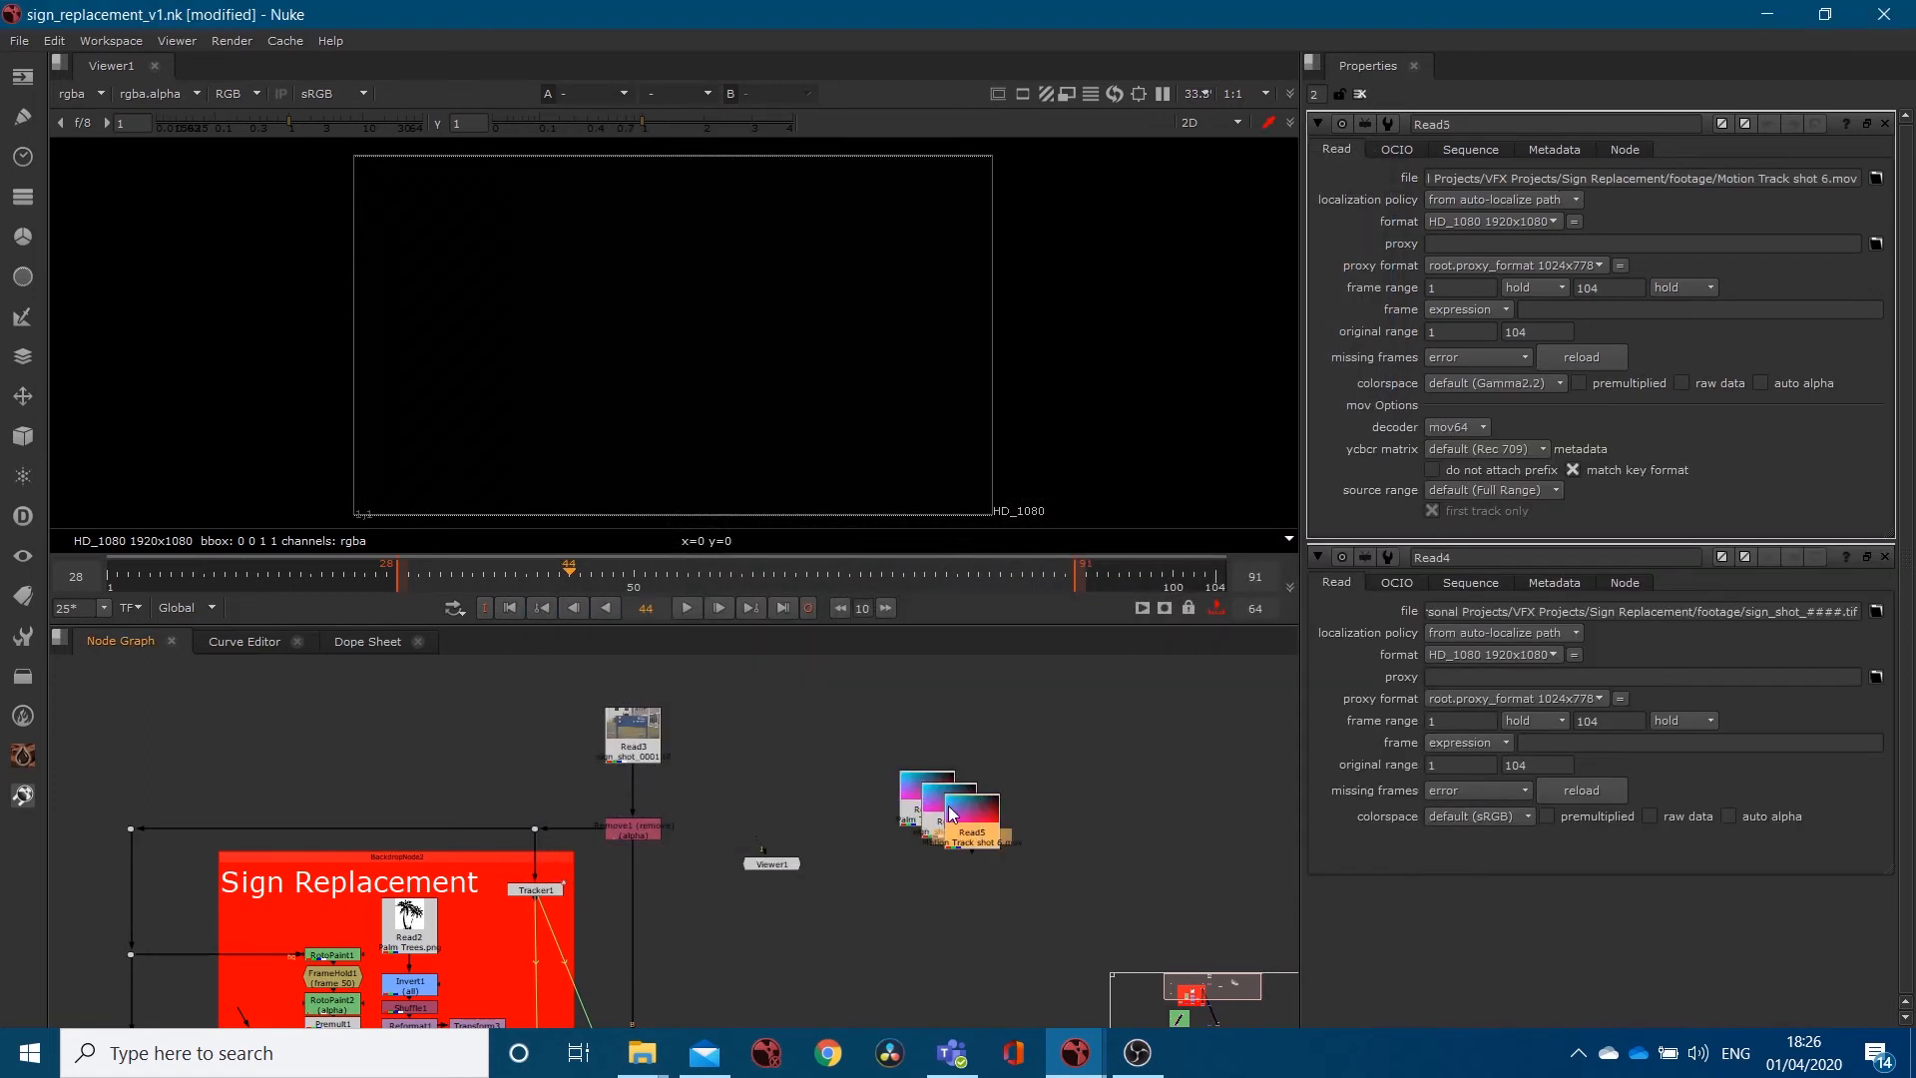
Spread the three new Read nodes apart in the node graph and place the Viewer node beneath them.
{"action": "left_click_drag", "start_coordinate": [1008, 776], "coordinate": [1022, 769]}
{"action": "mouse_move", "coordinate": [928, 795]}
{"action": "left_mouse_down"}
{"action": "mouse_move", "coordinate": [894, 787]}
{"action": "mouse_move", "coordinate": [964, 782]}
{"action": "left_mouse_up"}
{"action": "scroll", "coordinate": [989, 834], "scroll_direction": "up", "scroll_amount": 2}
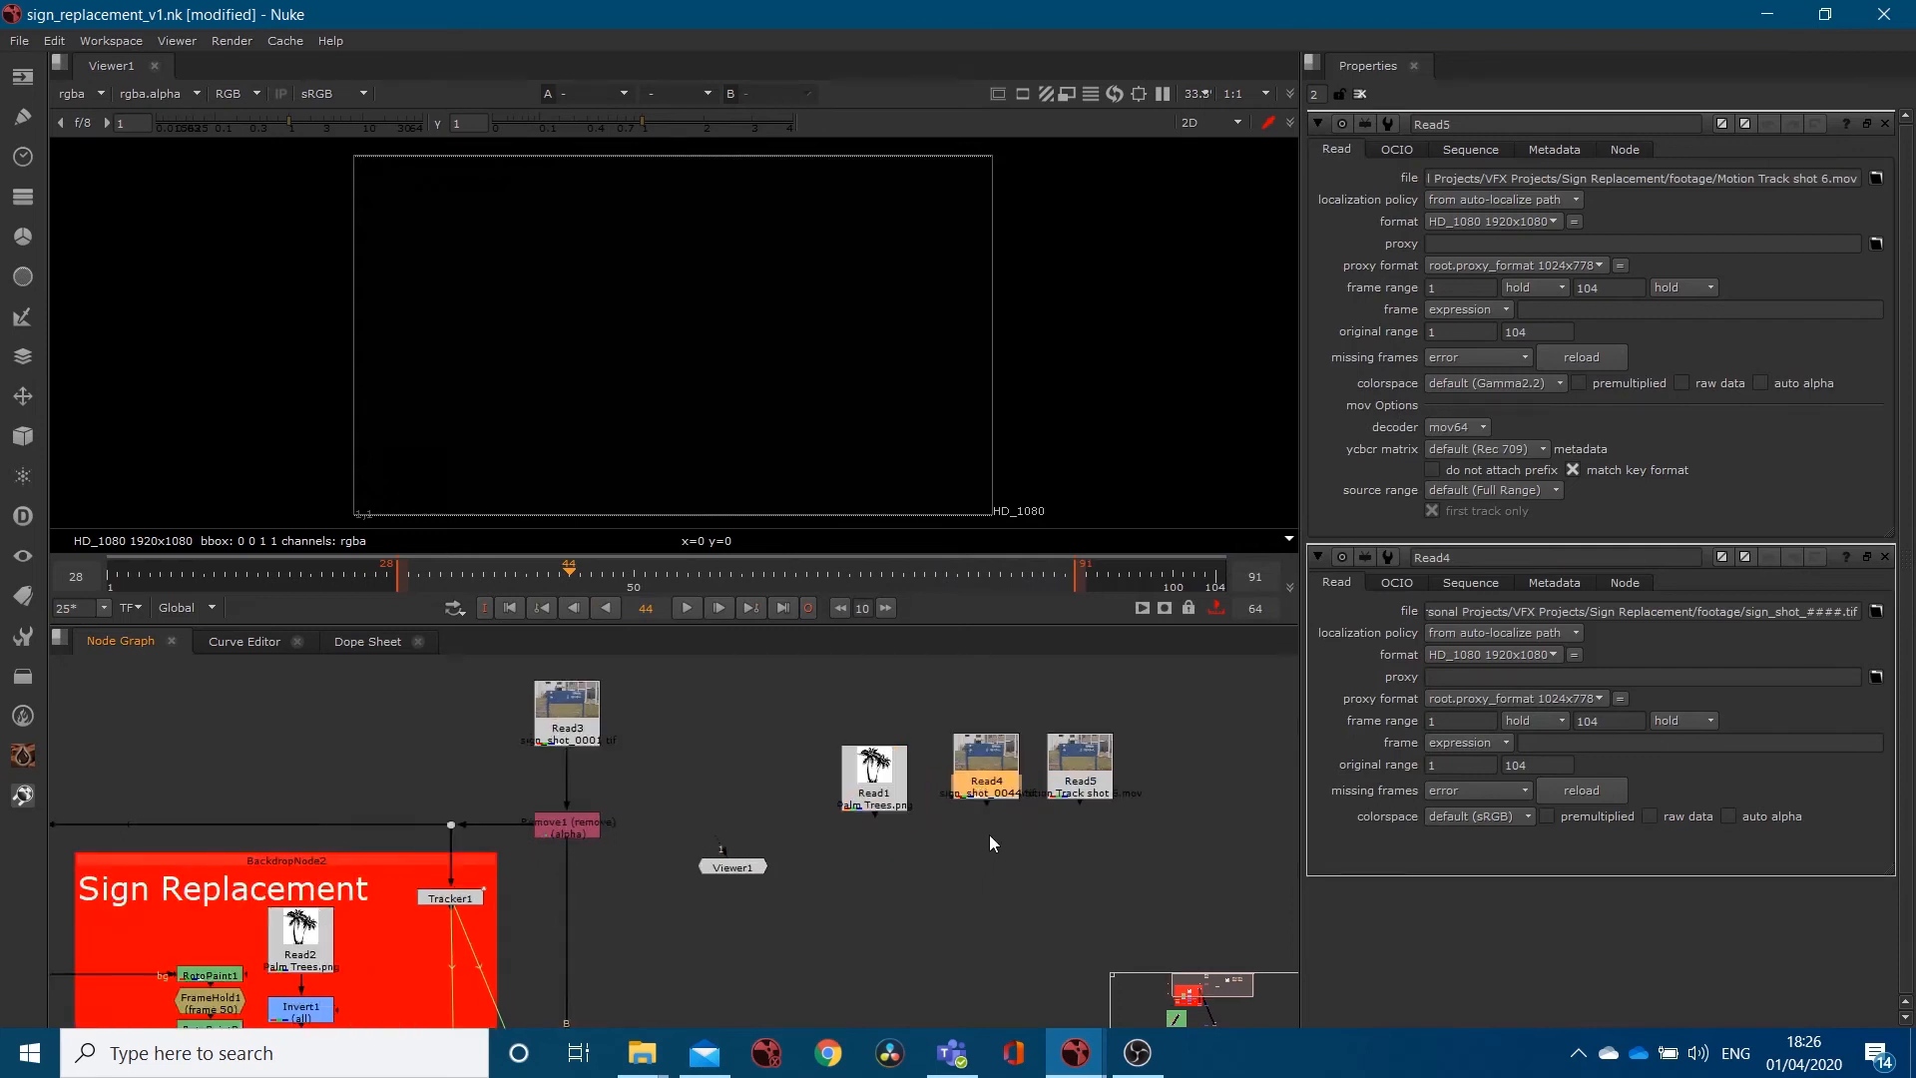
{"action": "left_click_drag", "start_coordinate": [674, 886], "coordinate": [1017, 896]}
{"action": "scroll", "coordinate": [1003, 852], "scroll_direction": "up", "scroll_amount": 3}
{"action": "left_click_drag", "start_coordinate": [1165, 739], "coordinate": [1182, 813]}
{"action": "left_click_drag", "start_coordinate": [977, 690], "coordinate": [976, 744]}
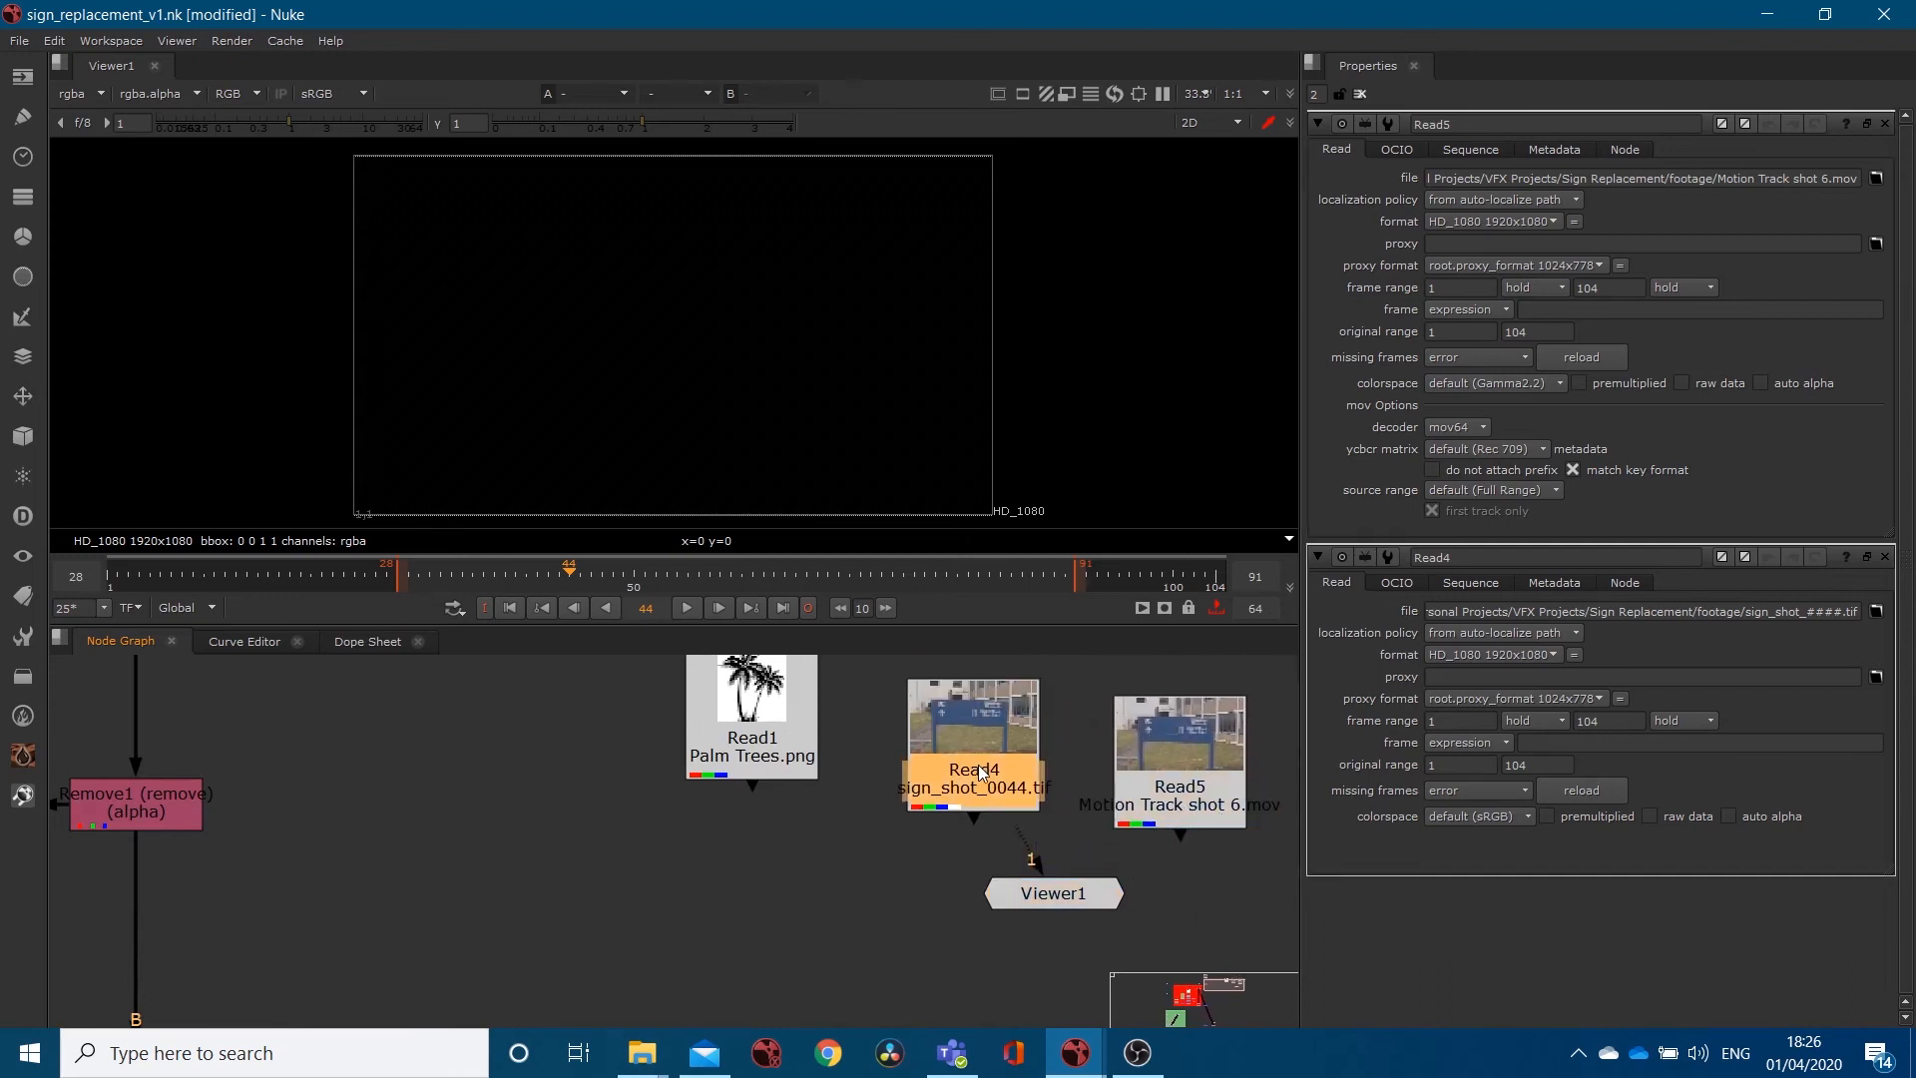
Connect the new sign_shot Read node to Viewer input 1 and the Motion Track shot 6.mov node to input 2.
{"action": "key", "text": "1"}
{"action": "left_click", "coordinate": [1163, 781]}
{"action": "key", "text": "2"}
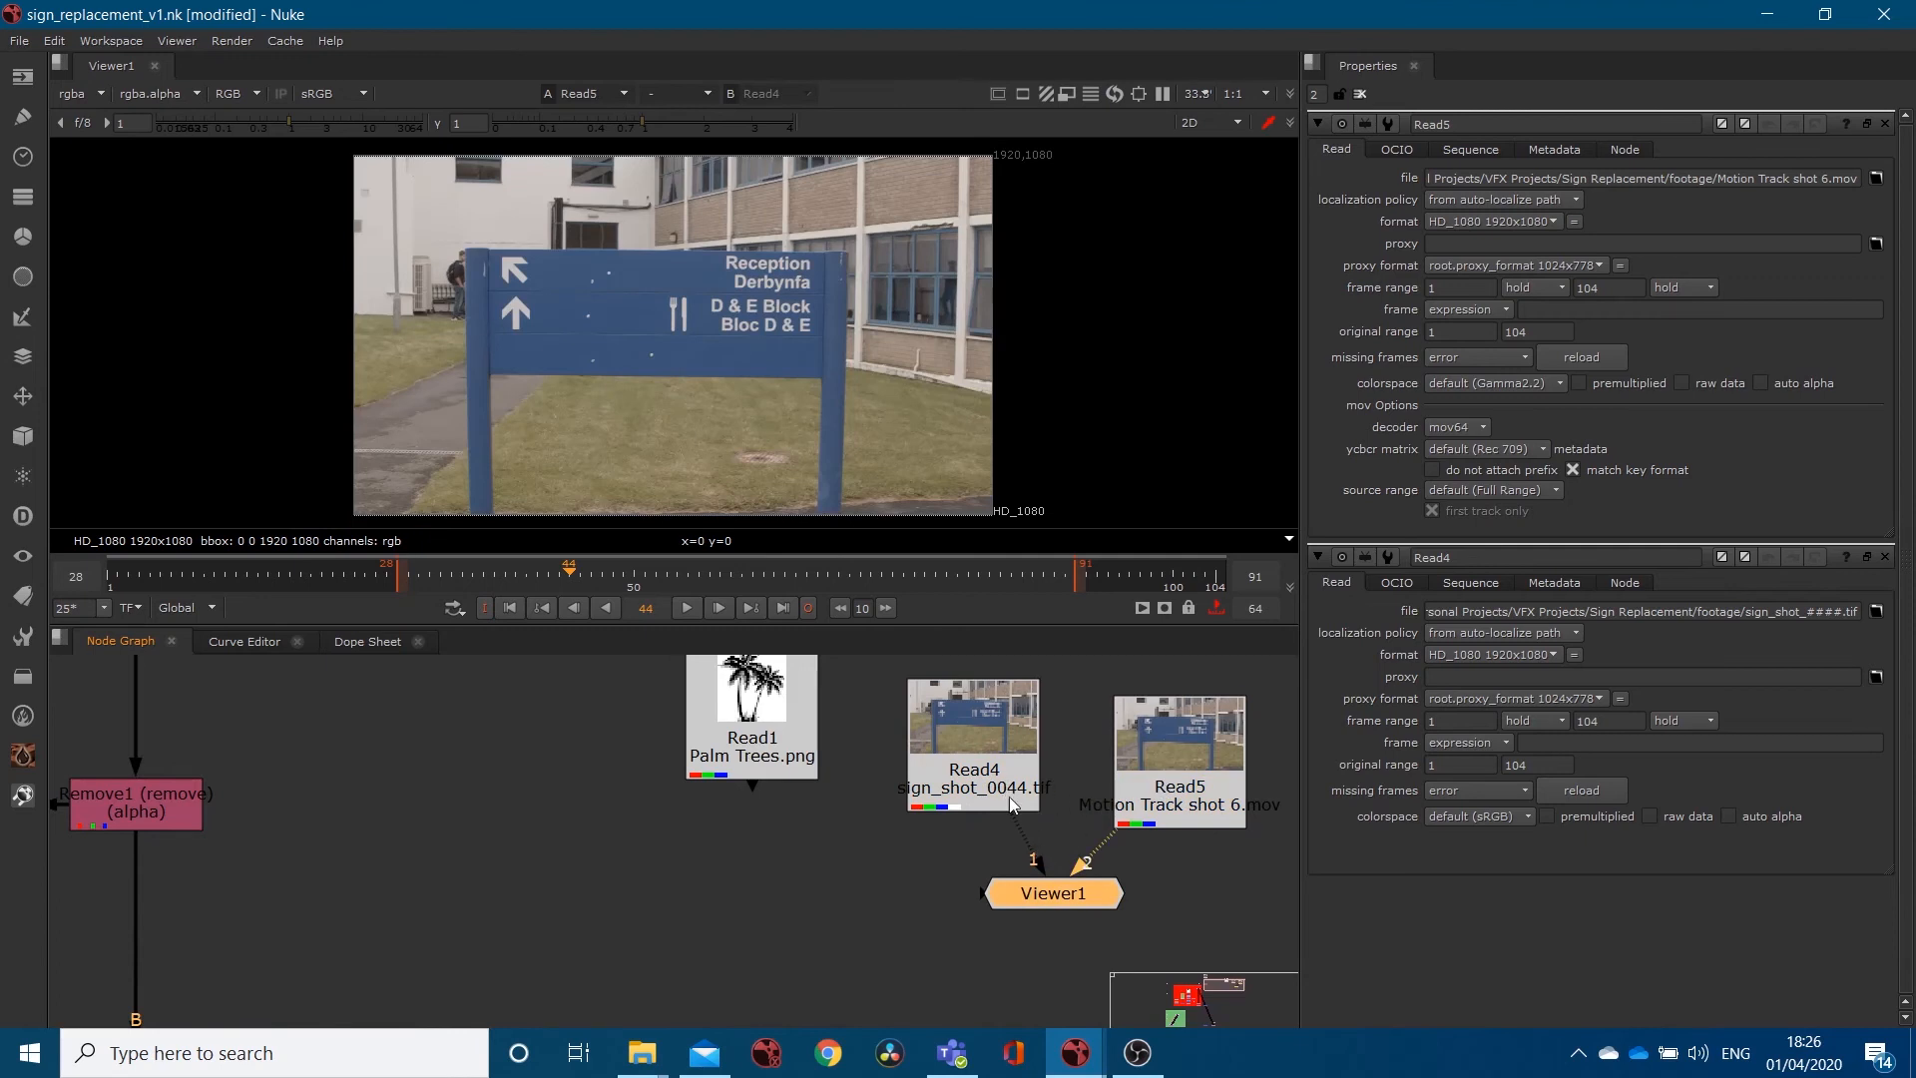
Delete the Motion Track shot 6.mov Read node and show the new Palm Trees.png node through Viewer input 1.
{"action": "left_click", "coordinate": [1166, 768]}
{"action": "key", "text": "Delete"}
{"action": "left_click", "coordinate": [767, 738]}
{"action": "key", "text": "1"}
{"action": "left_click_drag", "start_coordinate": [1035, 891], "coordinate": [882, 899]}
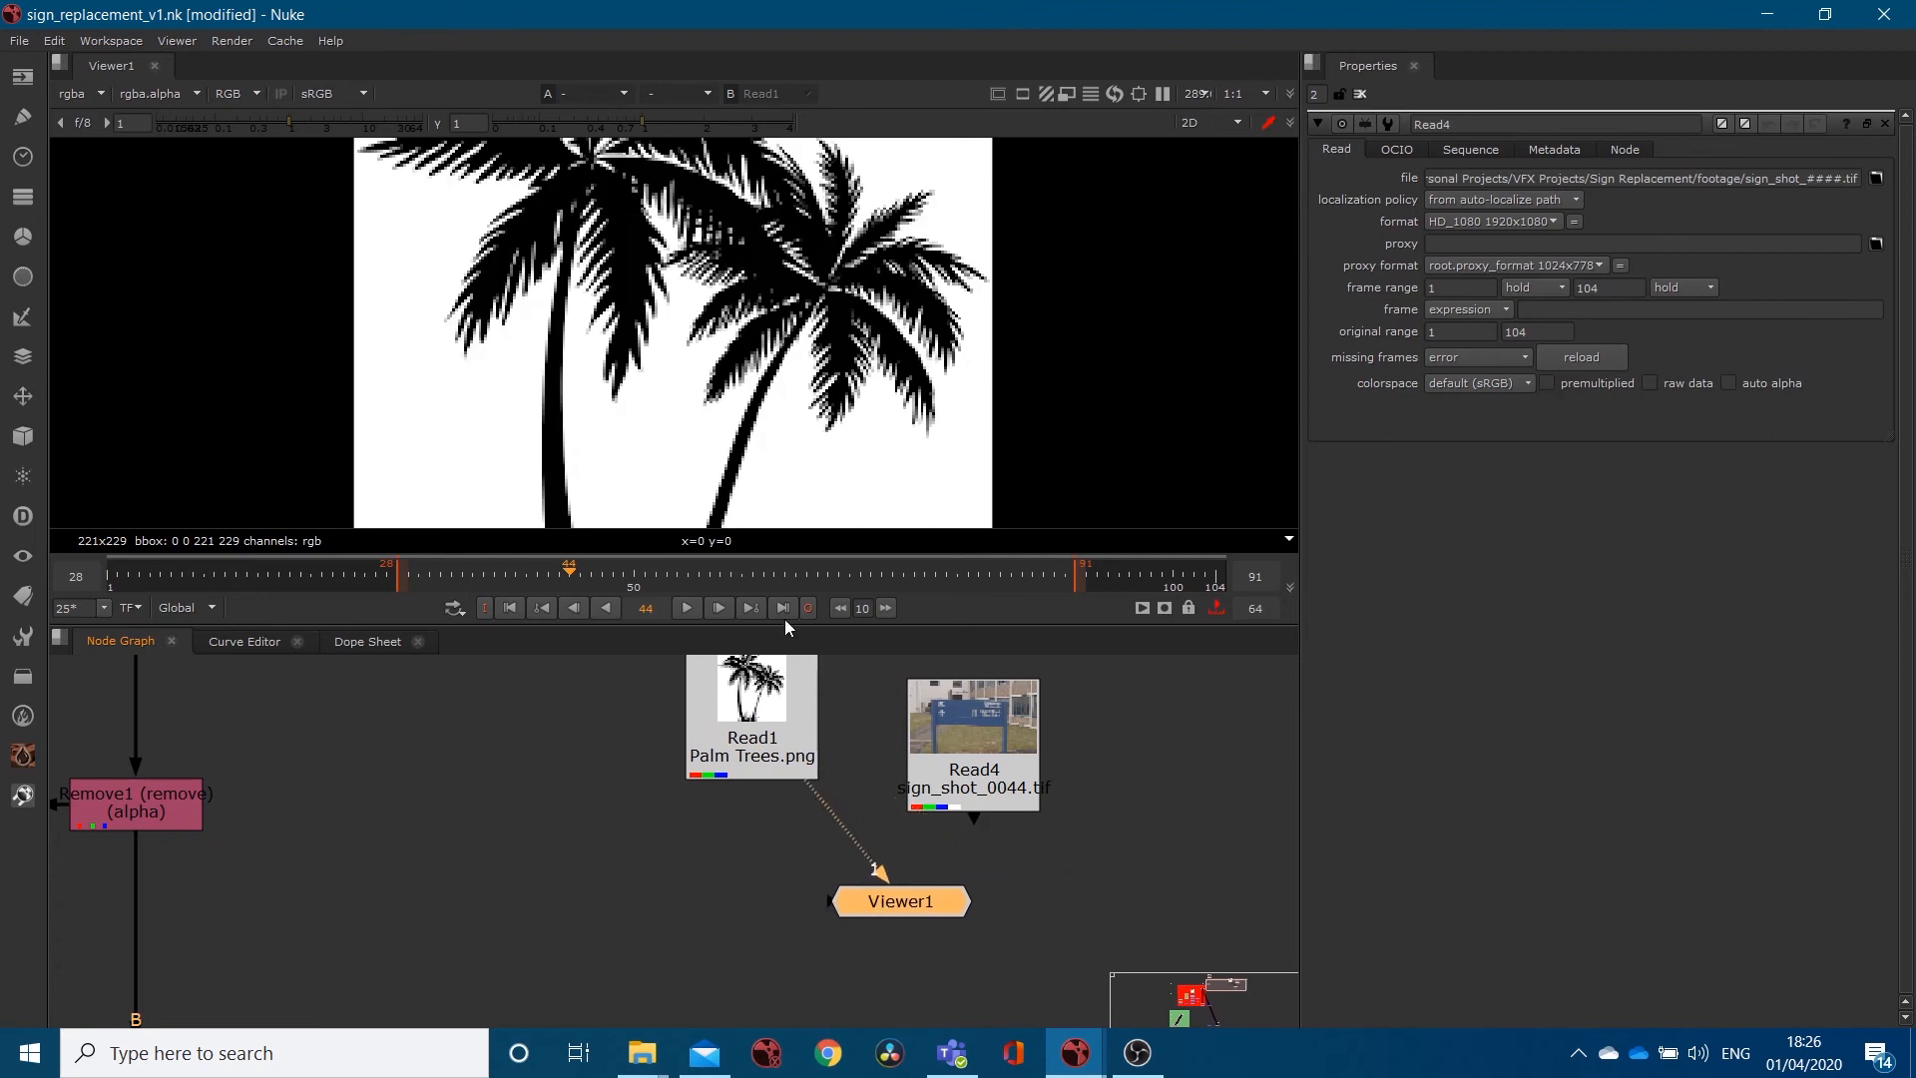
Check the whole palm trees image, and delete the new Palm Trees.png and sign_shot Read nodes outside the comp.
{"action": "scroll", "coordinate": [661, 504], "scroll_direction": "down", "scroll_amount": 4}
{"action": "middle_click_drag", "start_coordinate": [418, 860], "coordinate": [534, 848]}
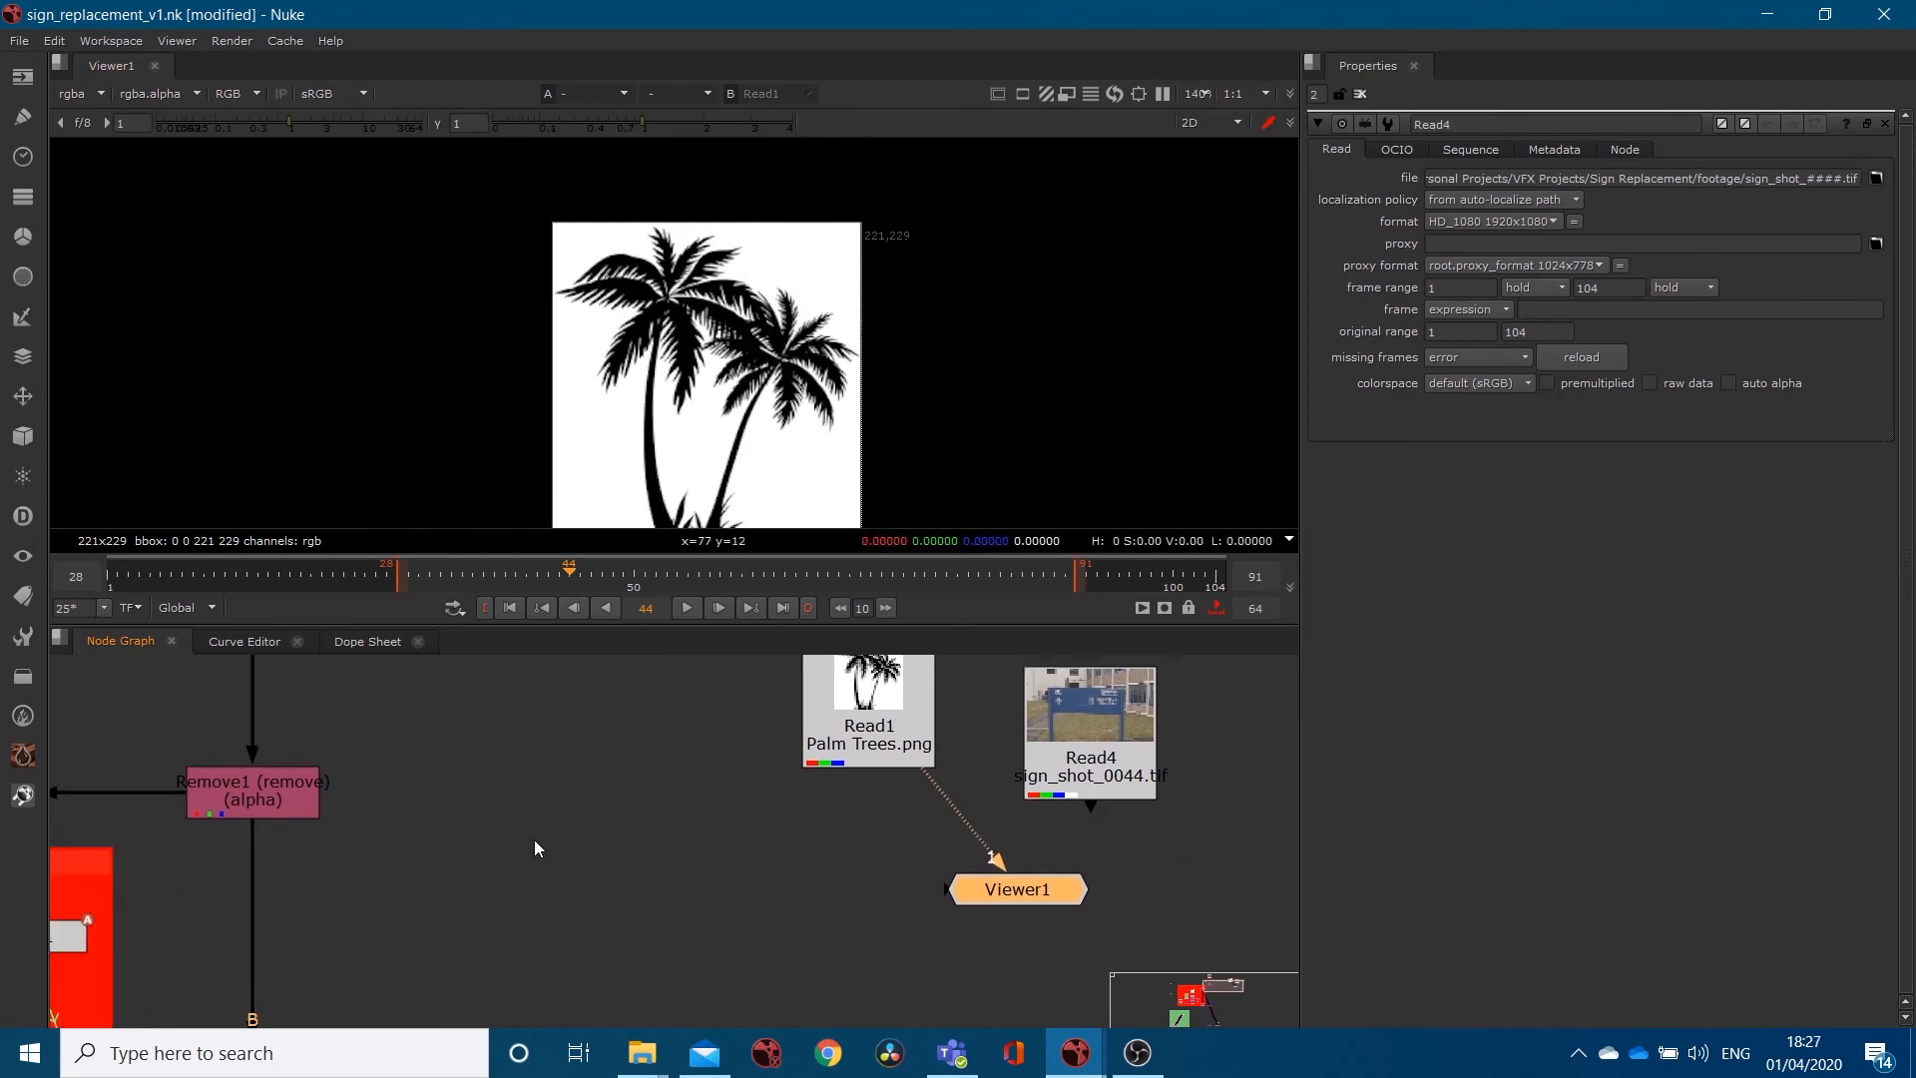
{"action": "scroll", "coordinate": [1098, 788], "scroll_direction": "down", "scroll_amount": 3}
{"action": "left_click", "coordinate": [1008, 740]}
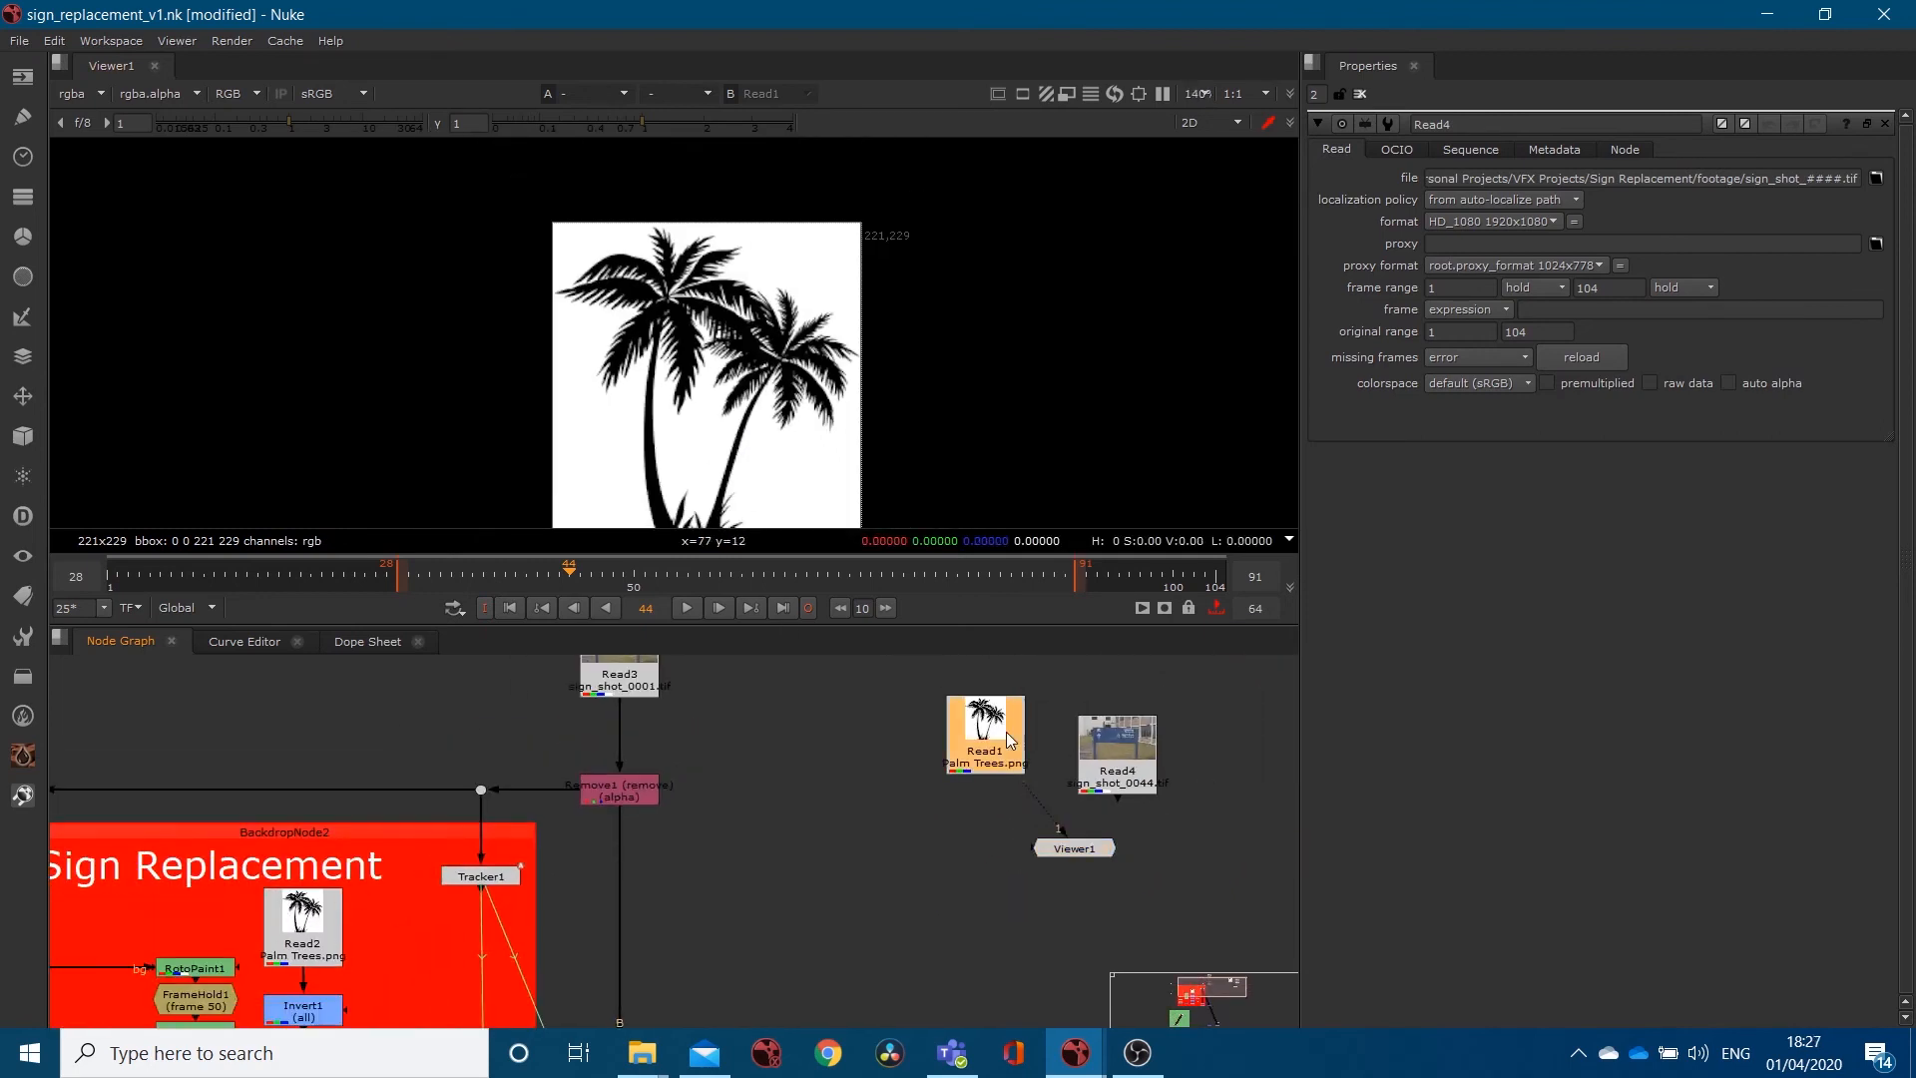
{"action": "key", "text": "Delete"}
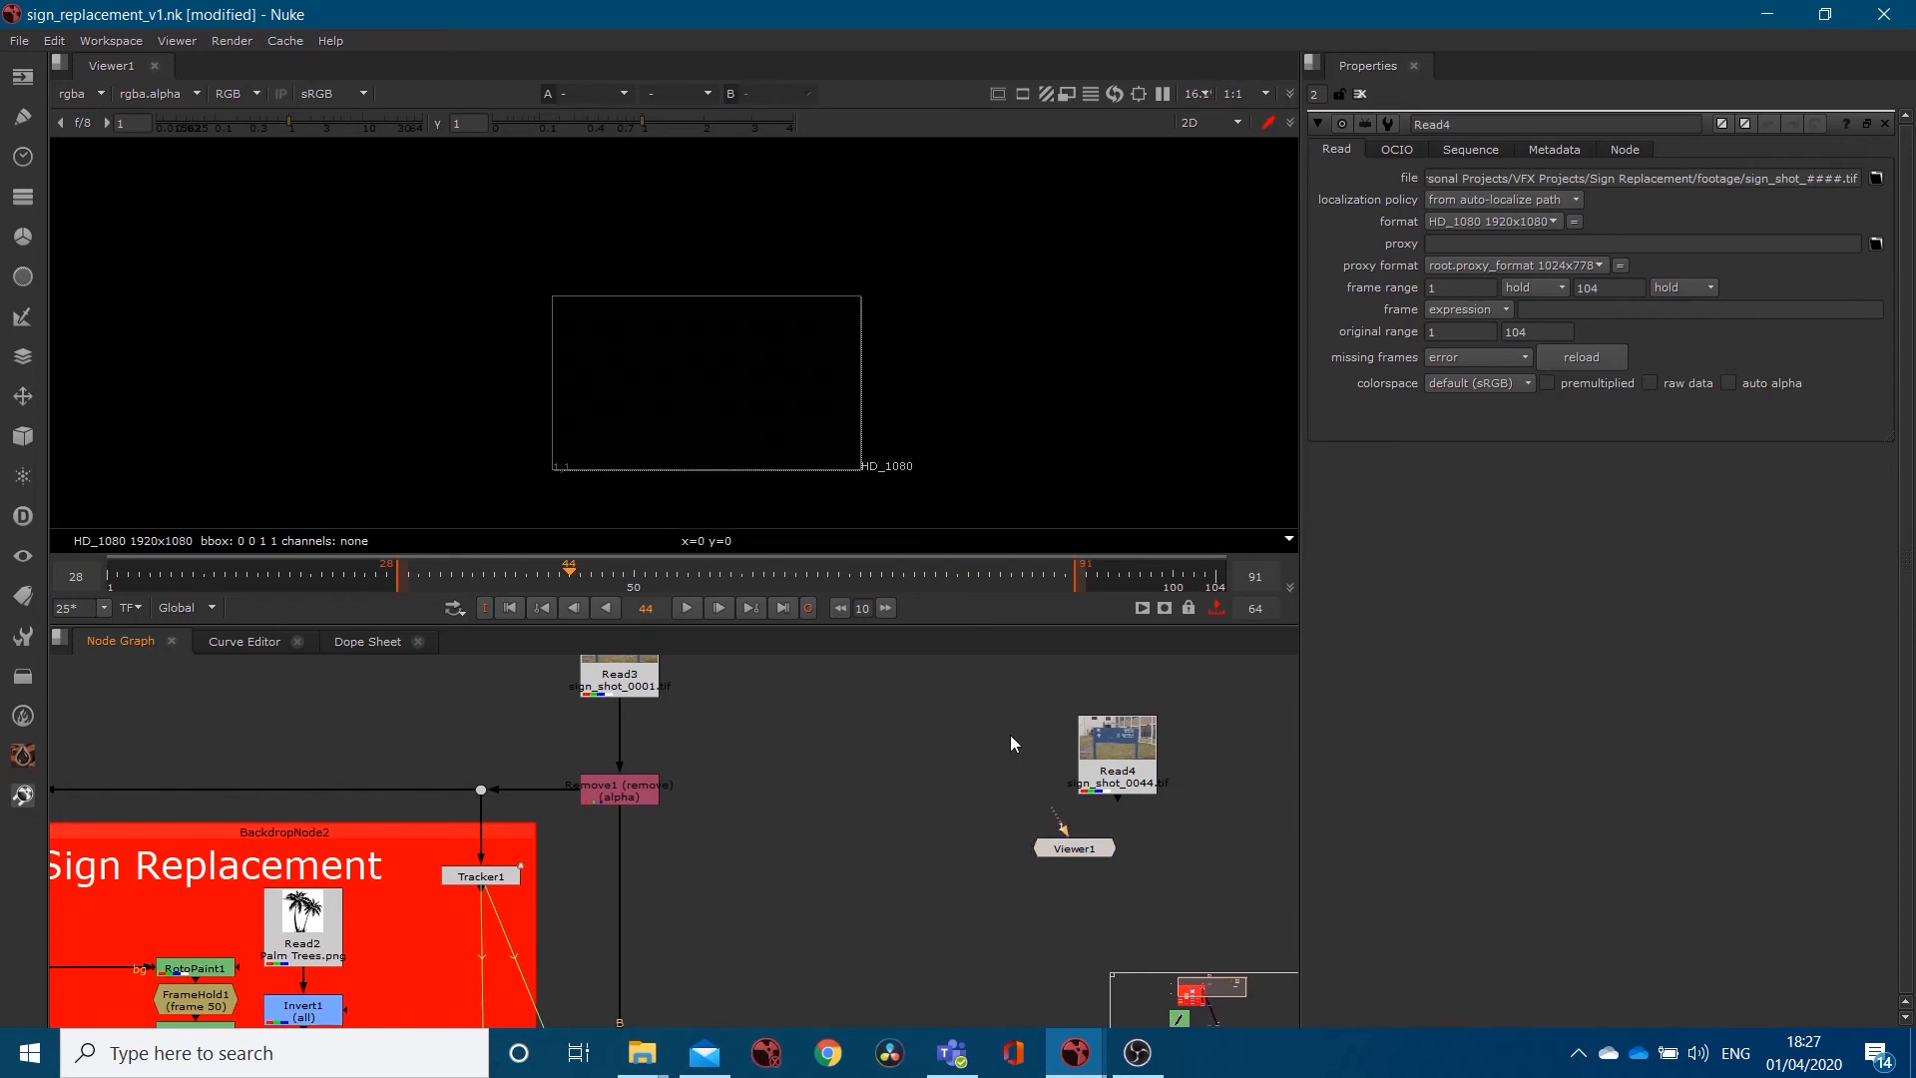
{"action": "left_click", "coordinate": [1098, 743]}
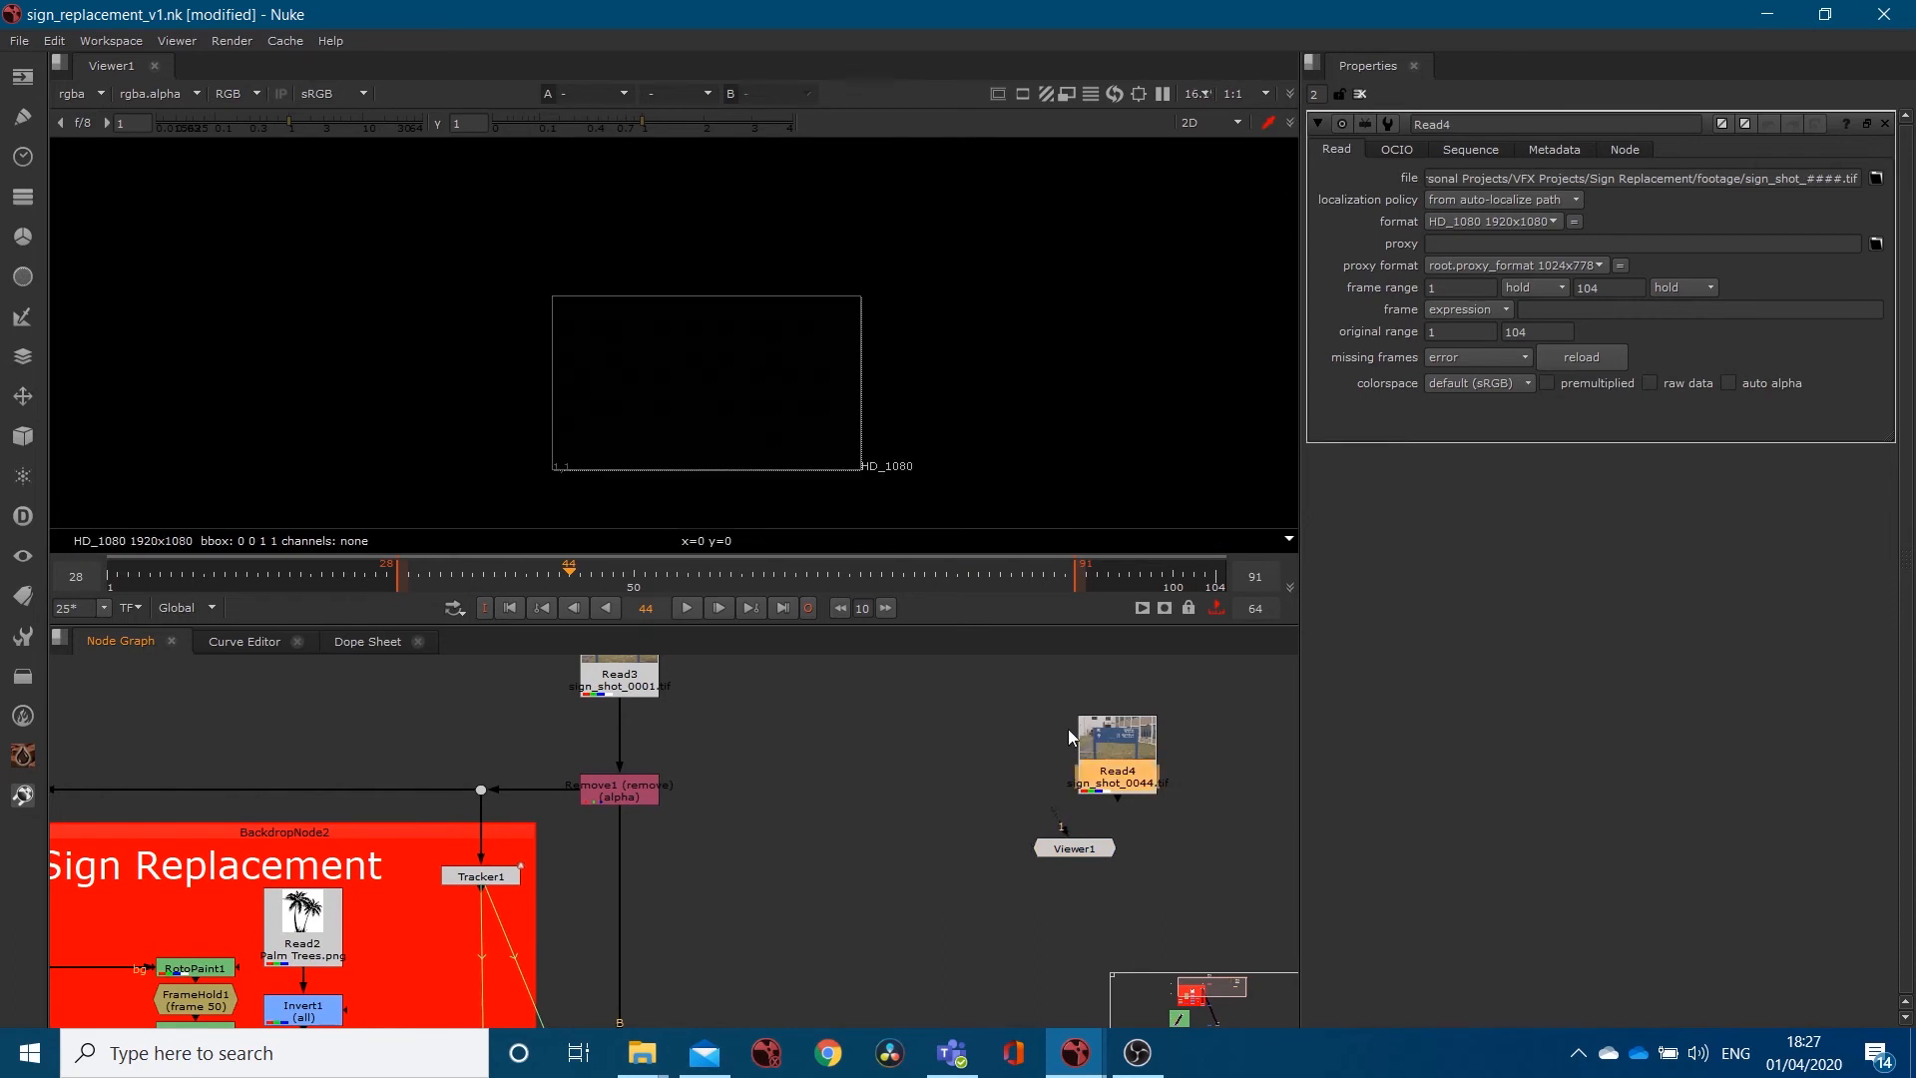
{"action": "key", "text": "Delete"}
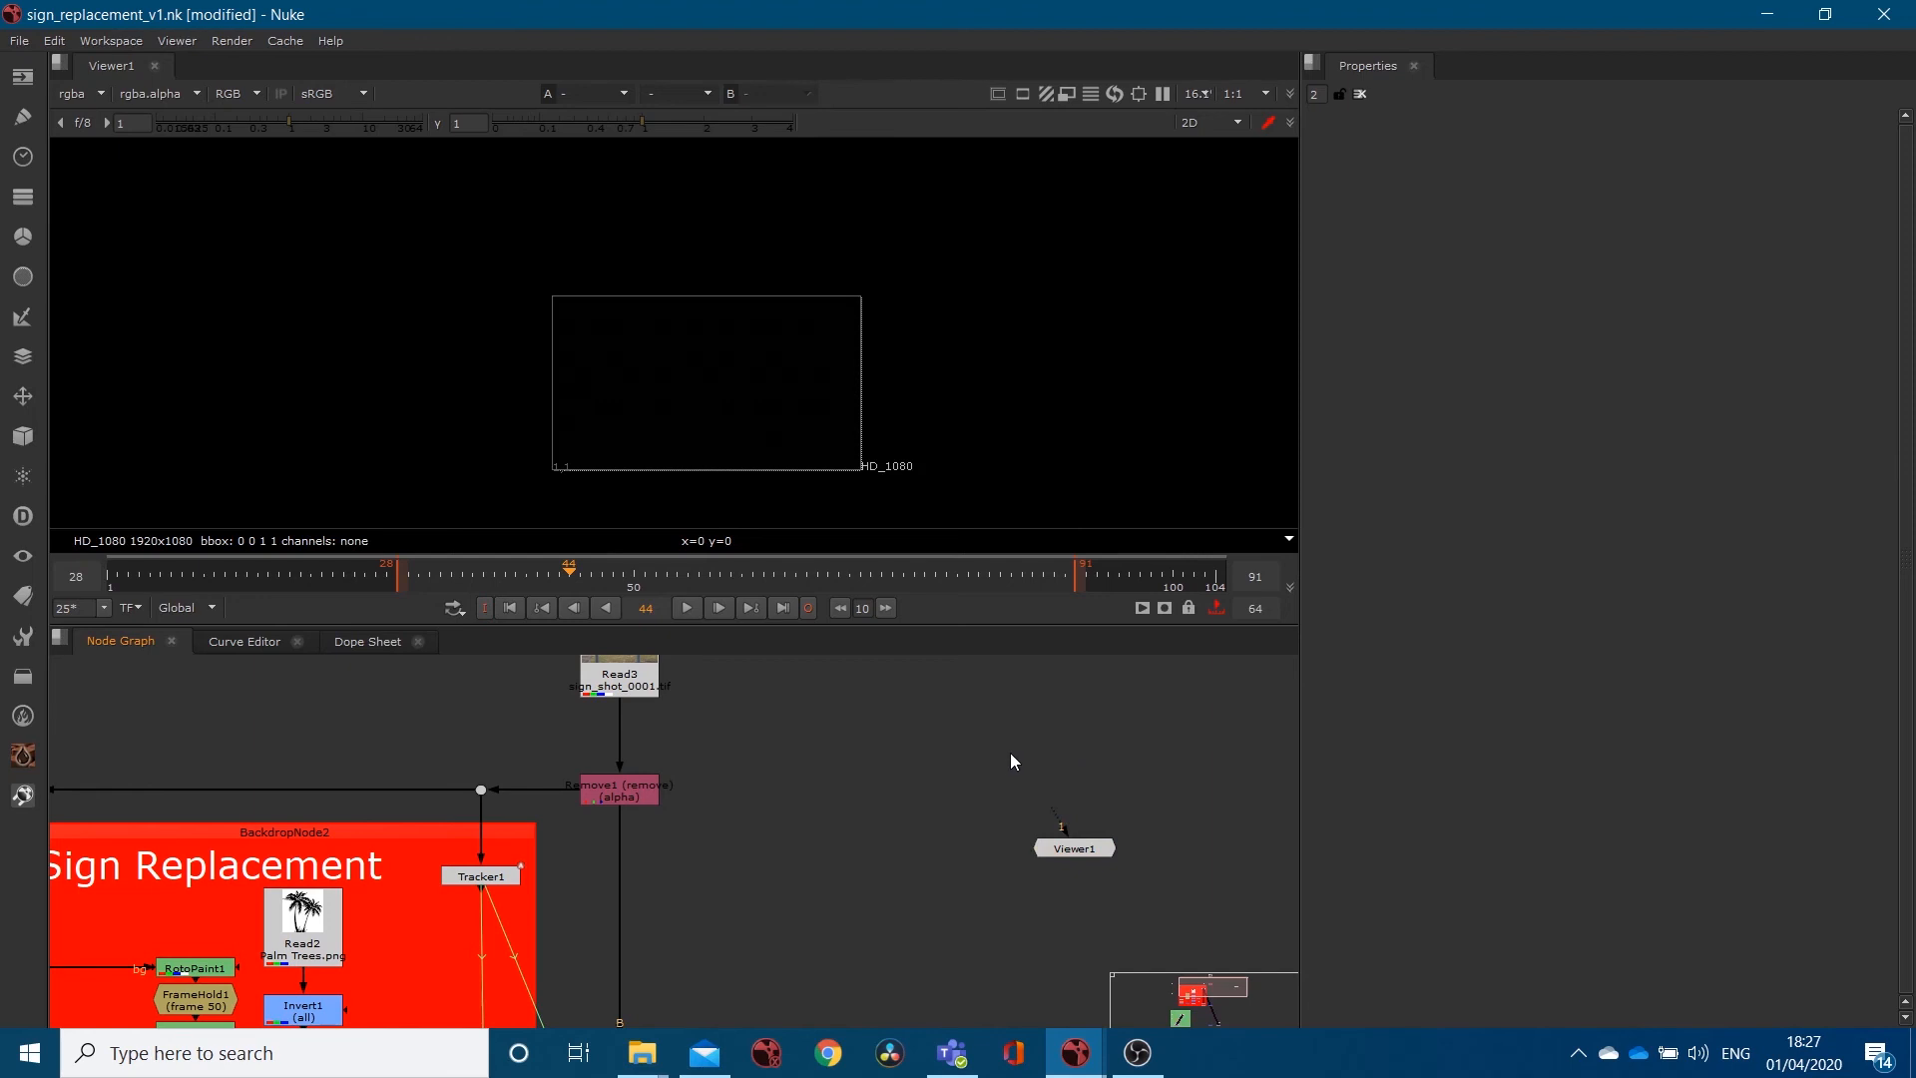
View the final Merge node beside the People Removal backdrop, place the Viewer node below it, and inspect the Welcome To Miami sign.
{"action": "scroll", "coordinate": [998, 753], "scroll_direction": "down", "scroll_amount": 2}
{"action": "middle_click_drag", "start_coordinate": [854, 960], "coordinate": [868, 792]}
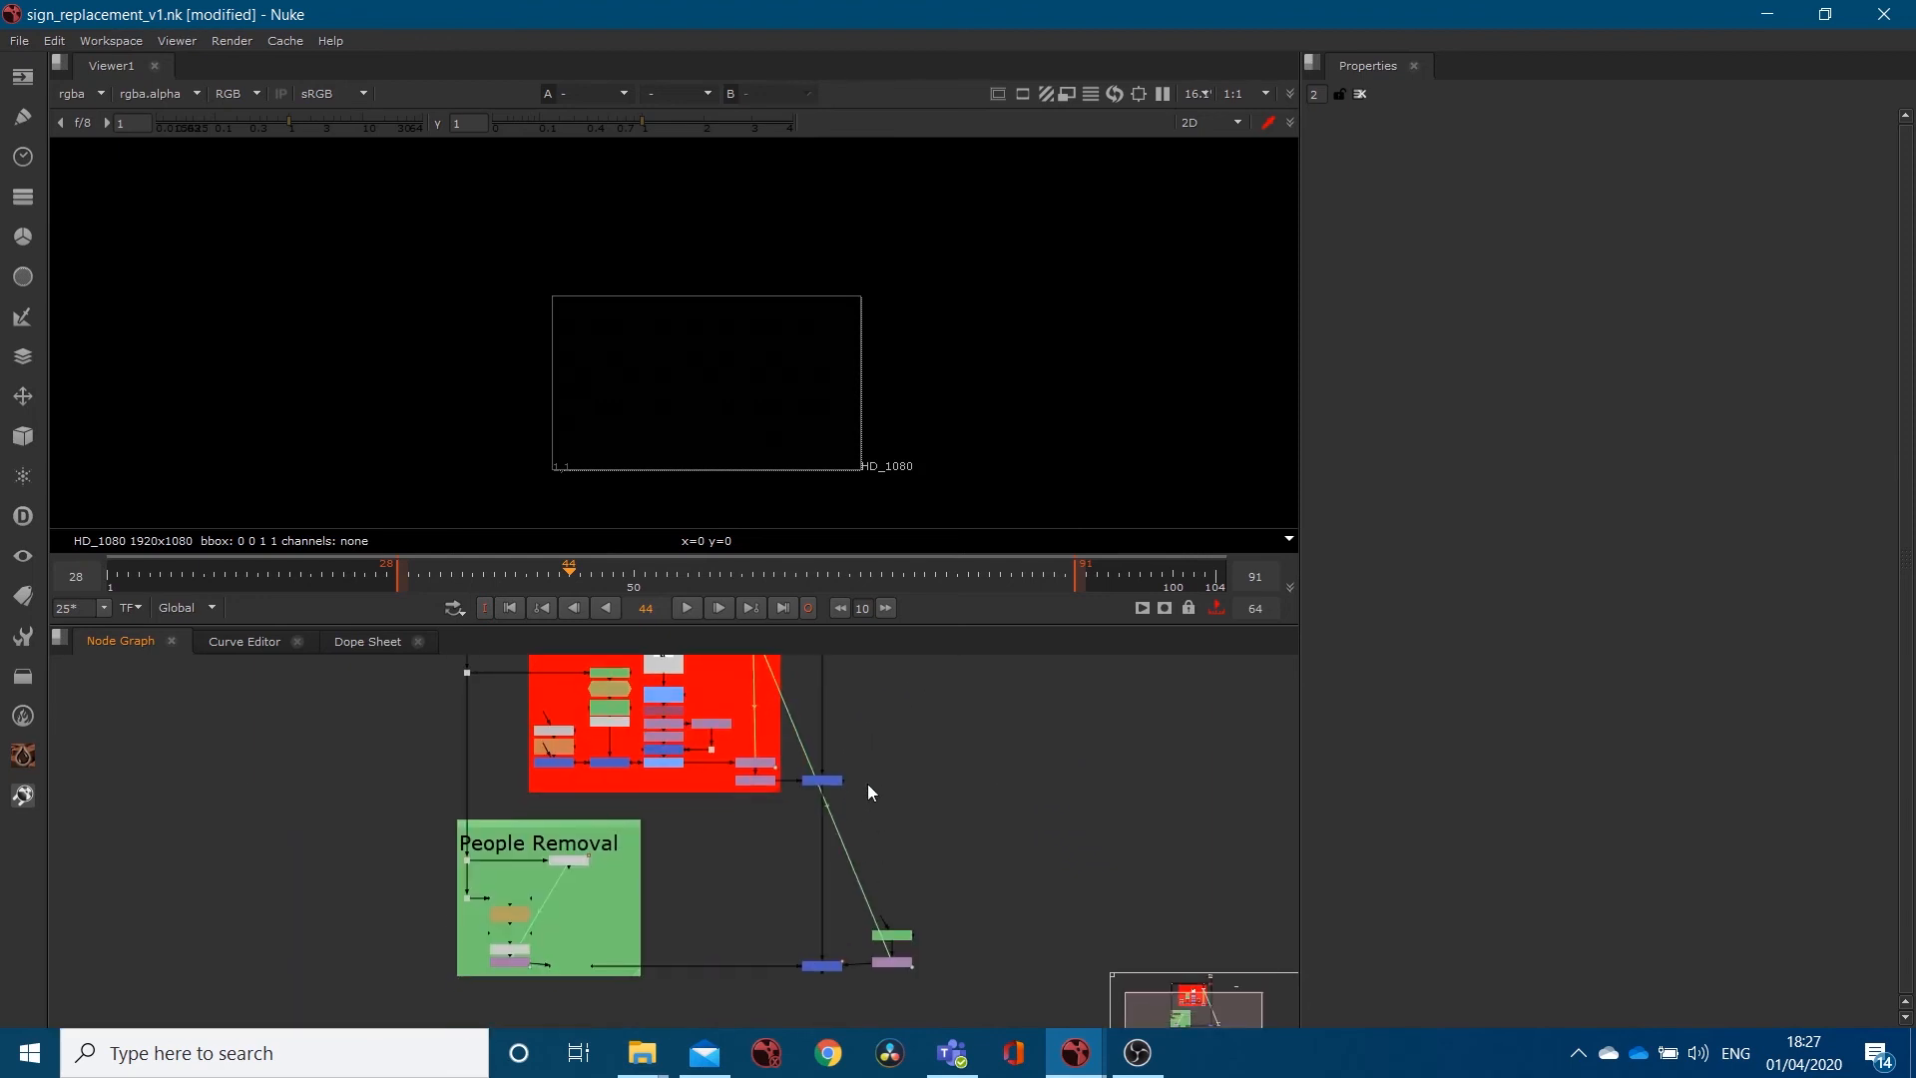
{"action": "left_click", "coordinate": [820, 966]}
{"action": "key", "text": "1"}
{"action": "scroll", "coordinate": [1050, 798], "scroll_direction": "down", "scroll_amount": 1}
{"action": "left_click_drag", "start_coordinate": [1058, 666], "coordinate": [898, 960]}
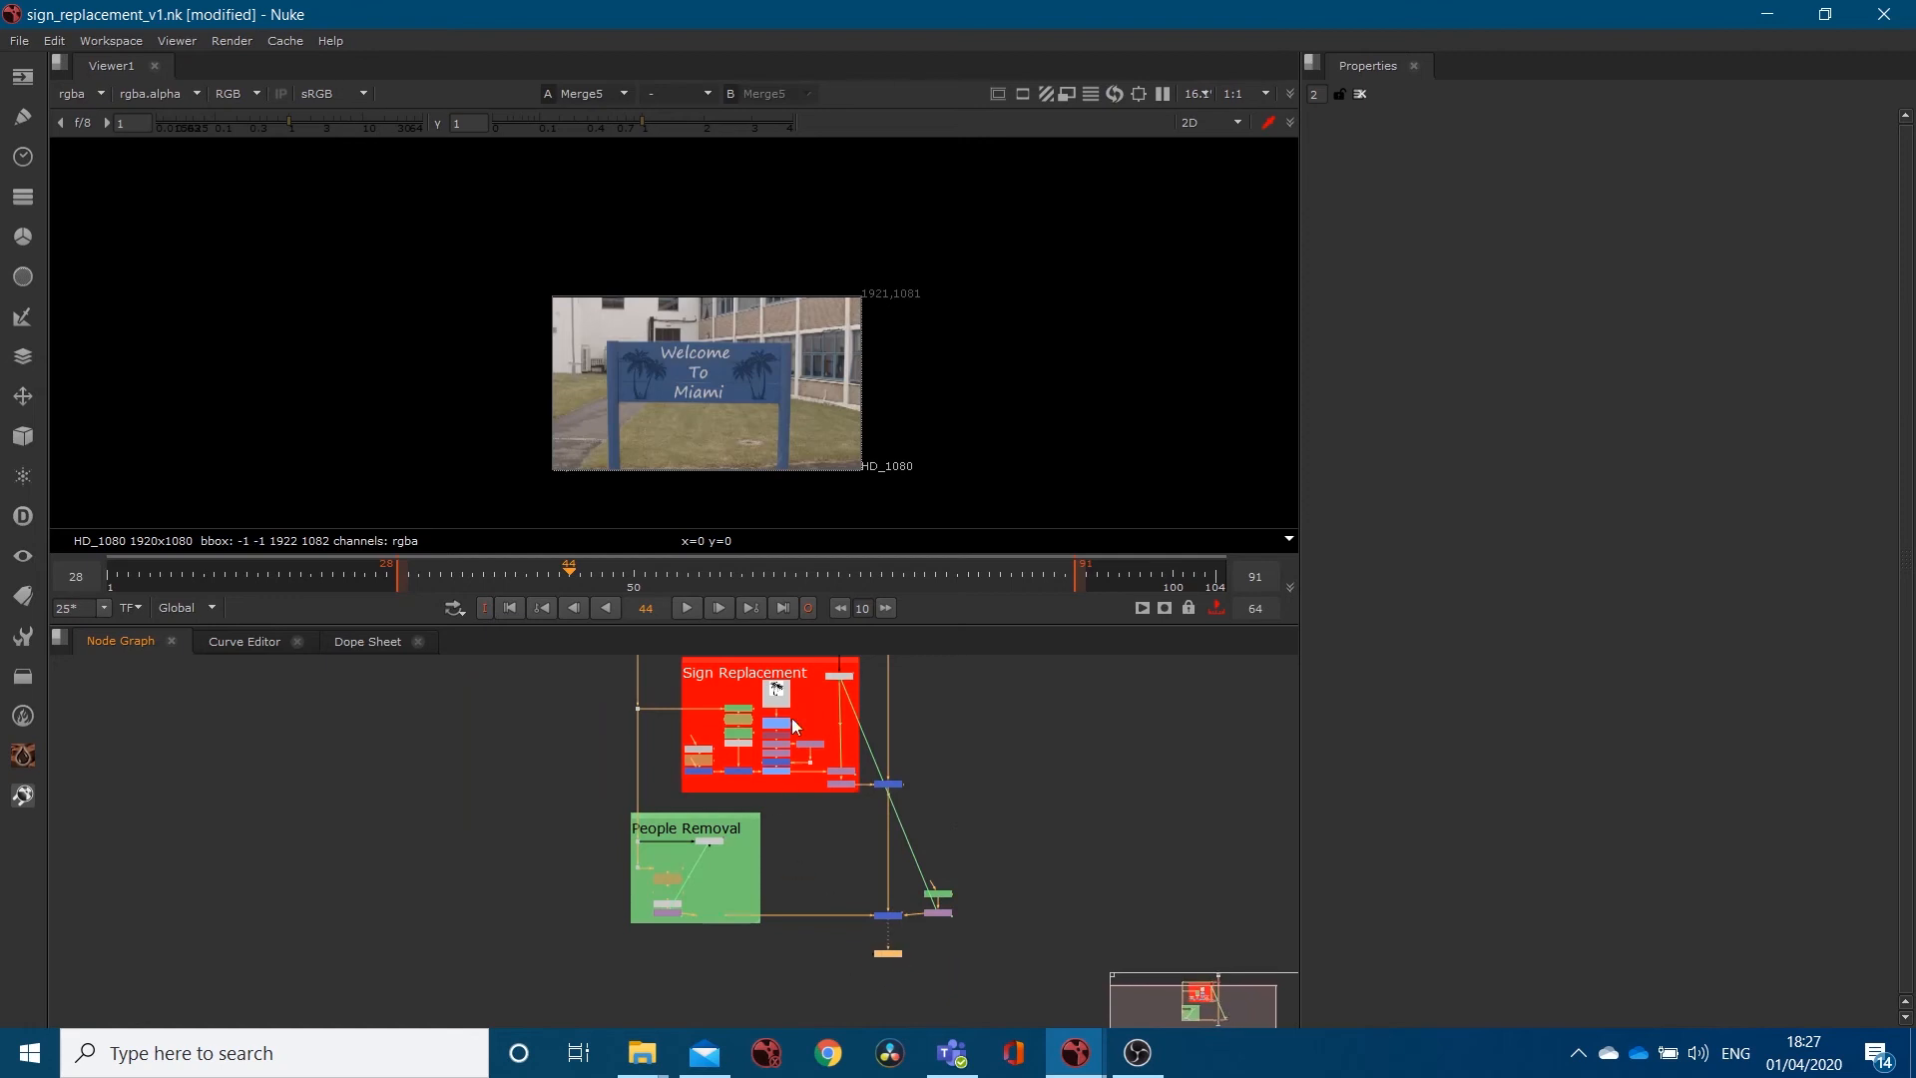
{"action": "scroll", "coordinate": [814, 415], "scroll_direction": "up", "scroll_amount": 2}
{"action": "scroll", "coordinate": [816, 423], "scroll_direction": "up", "scroll_amount": 2}
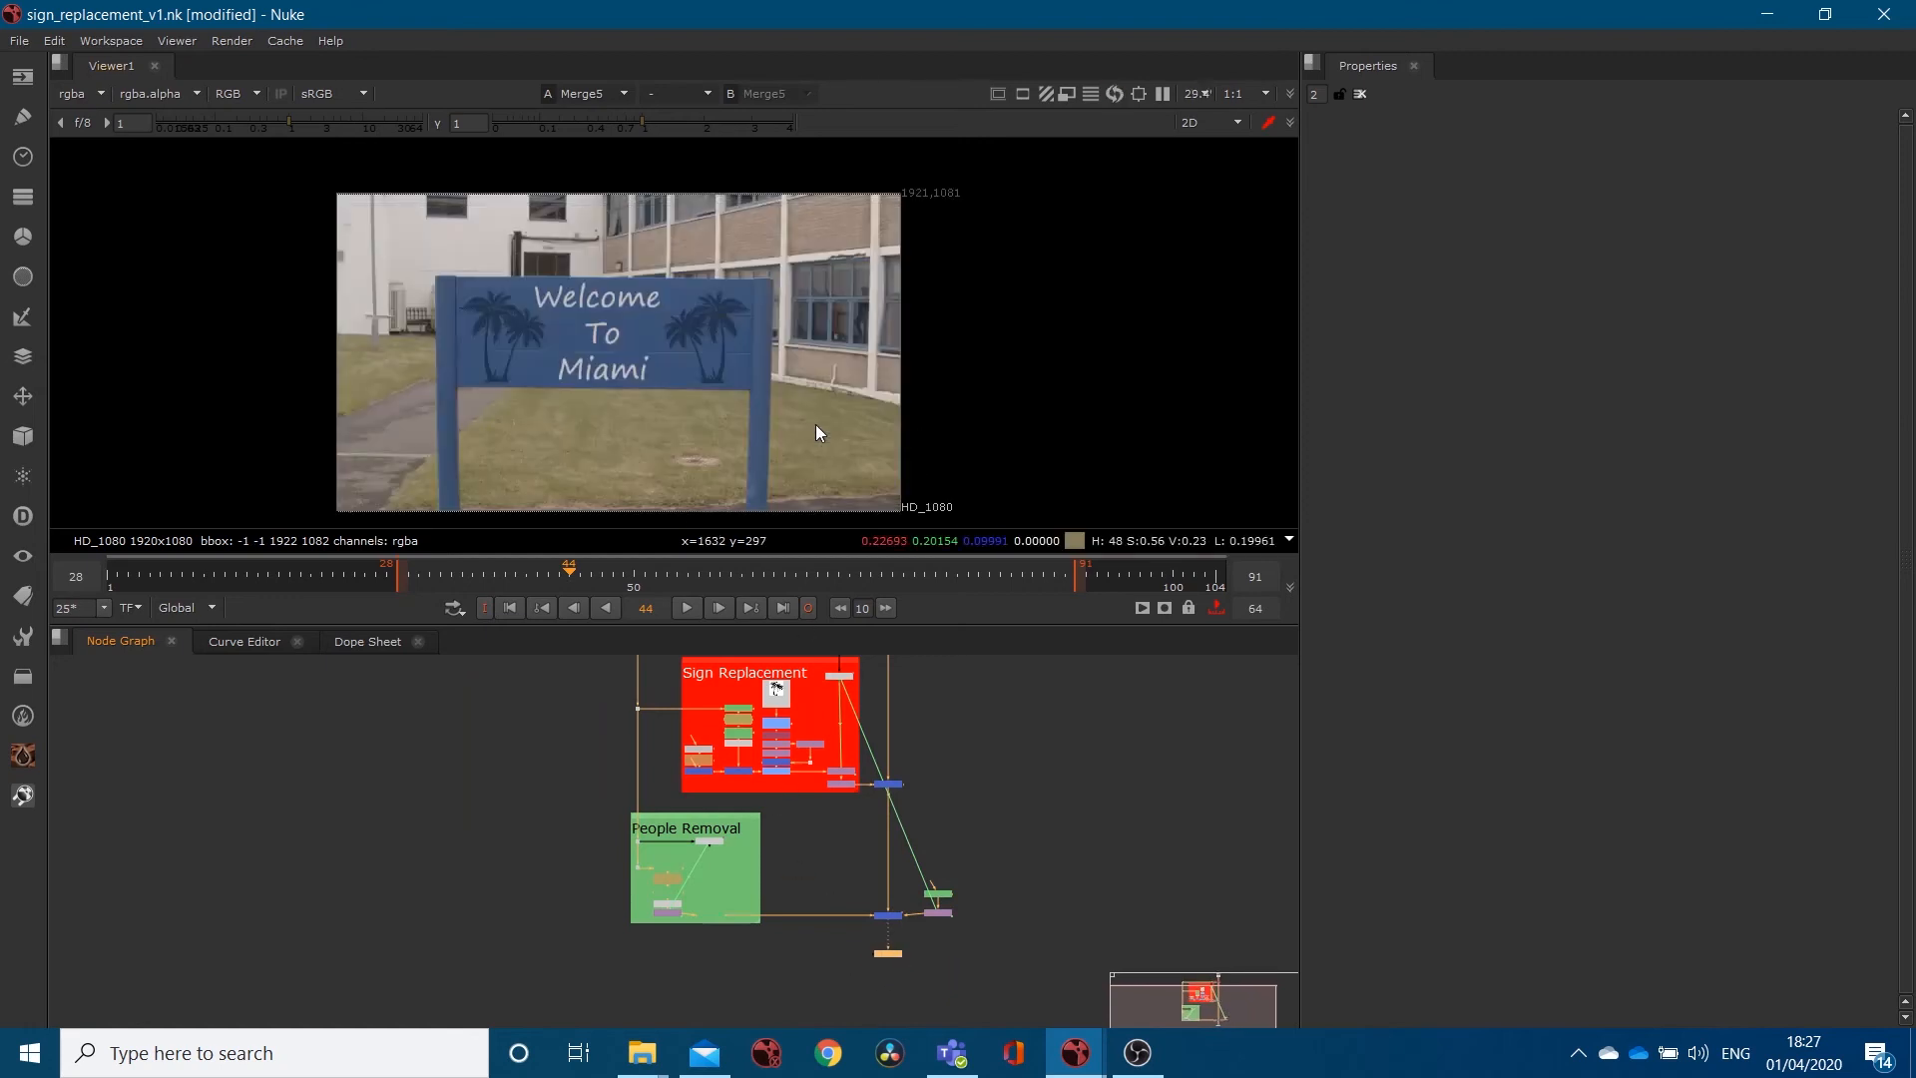
{"action": "middle_click_drag", "start_coordinate": [663, 361], "coordinate": [806, 361]}
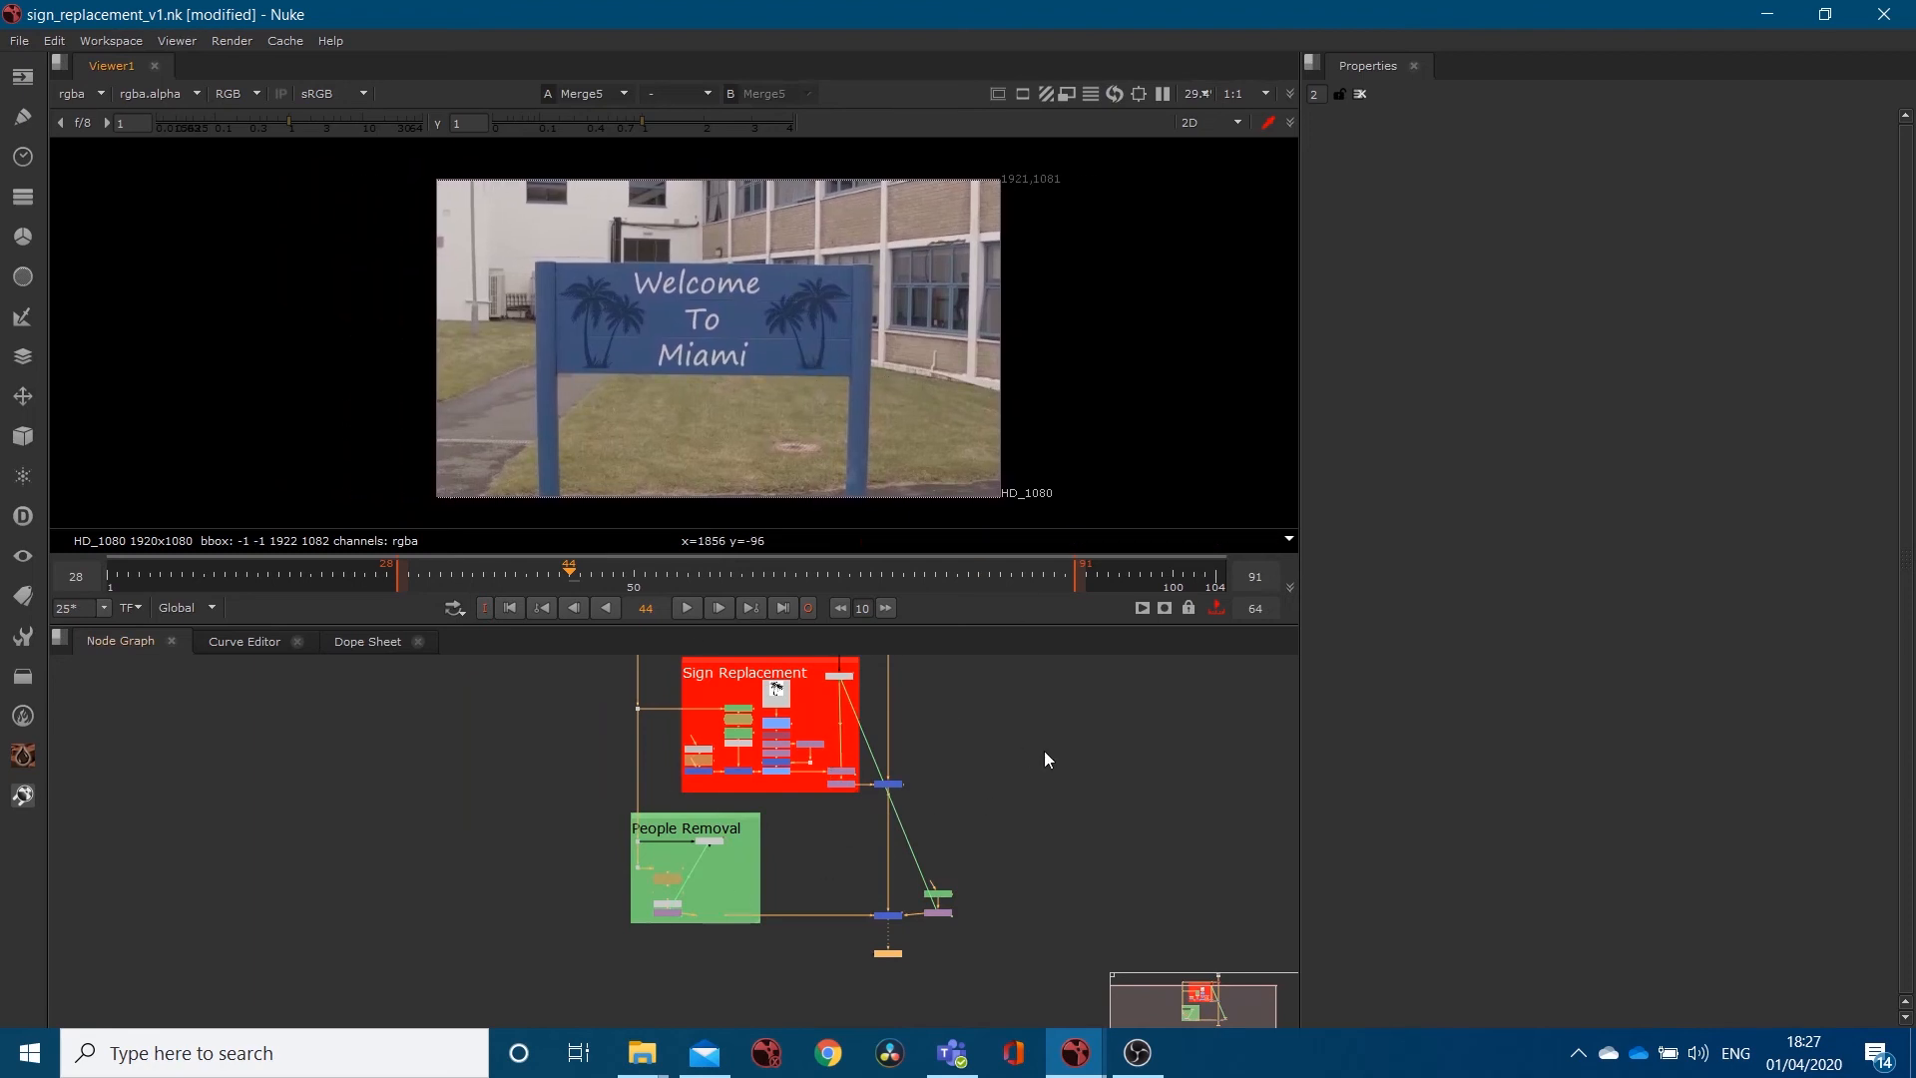
Move the Viewer node aside and compare the original sign_shot Read node at the comp's top with the final Merge output.
{"action": "left_click_drag", "start_coordinate": [910, 952], "coordinate": [1011, 958]}
{"action": "middle_click_drag", "start_coordinate": [1014, 916], "coordinate": [952, 1008]}
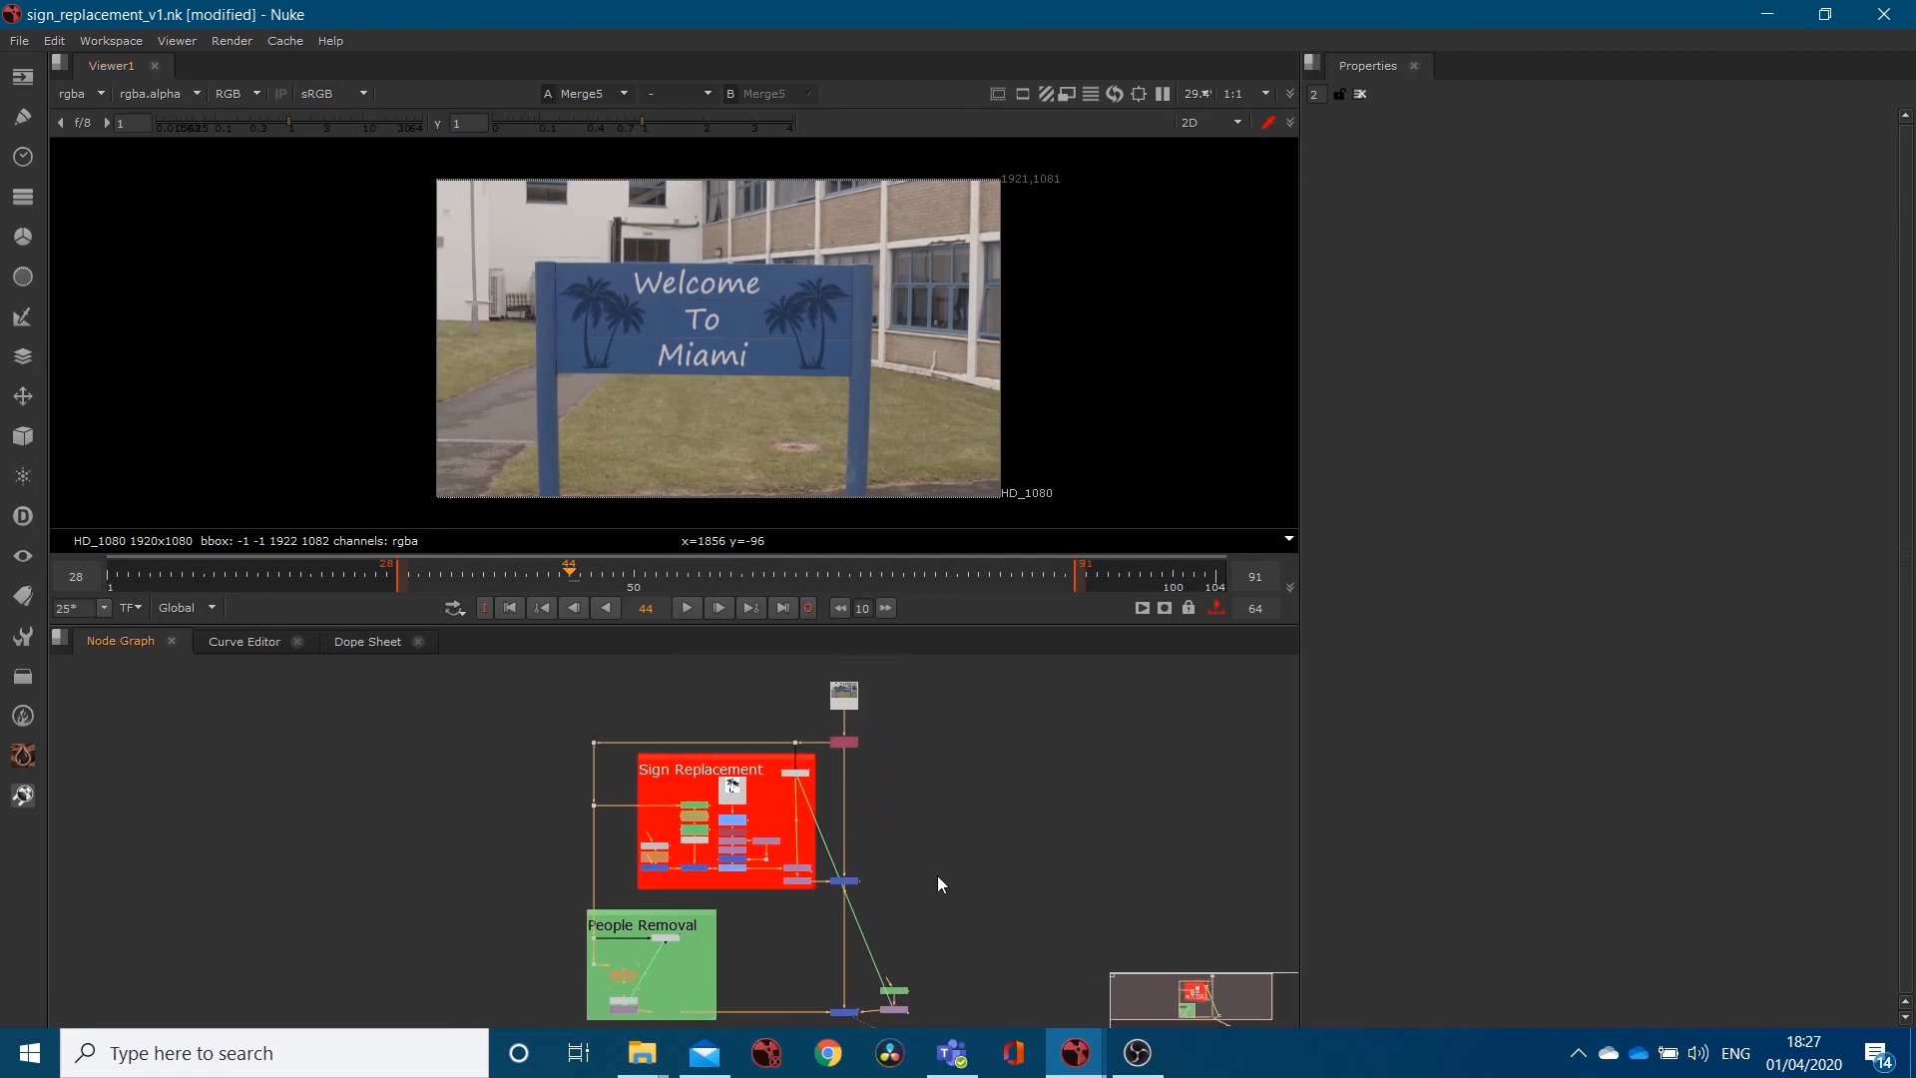
{"action": "left_click", "coordinate": [836, 696]}
{"action": "key", "text": "1"}
{"action": "left_click", "coordinate": [828, 1007]}
{"action": "key", "text": "1"}
{"action": "middle_click_drag", "start_coordinate": [1004, 878], "coordinate": [950, 728]}
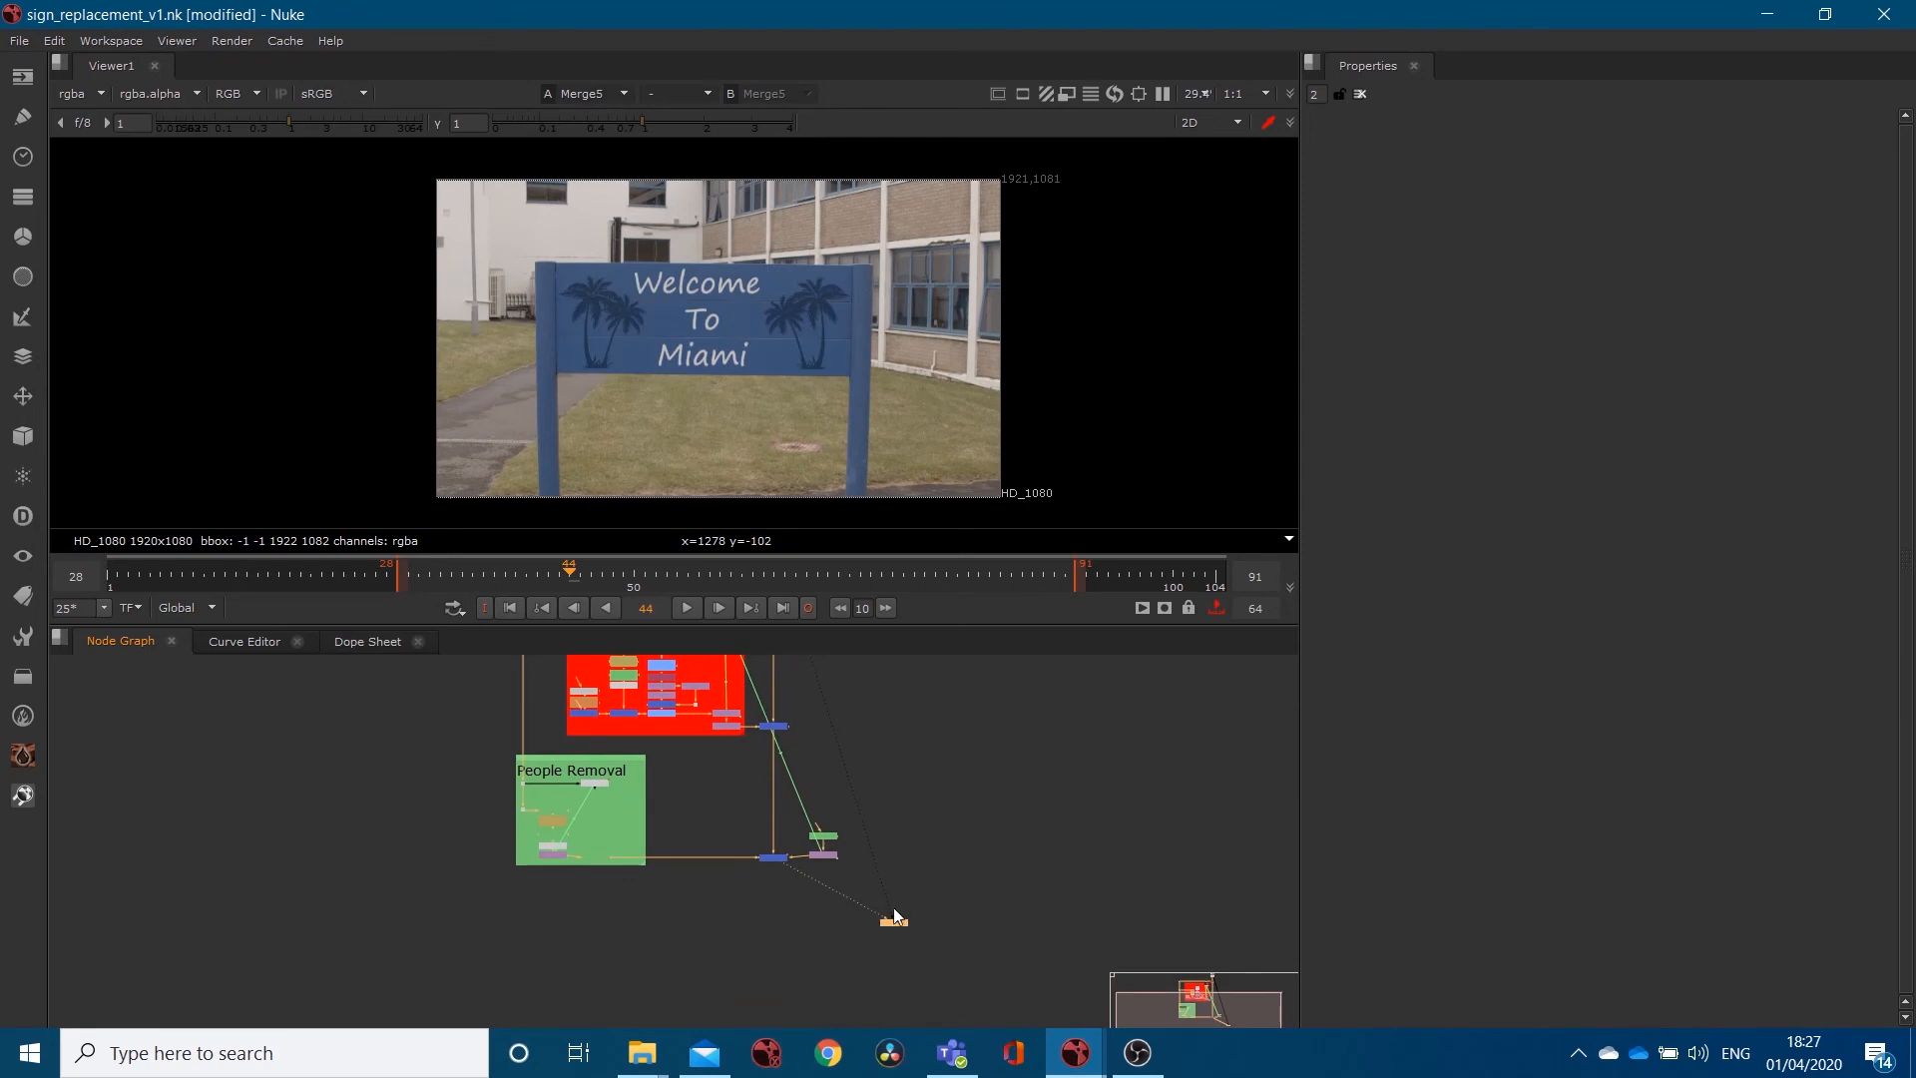
Place the Viewer node directly below the final Merge node beside the People Removal backdrop.
{"action": "left_click", "coordinate": [901, 928]}
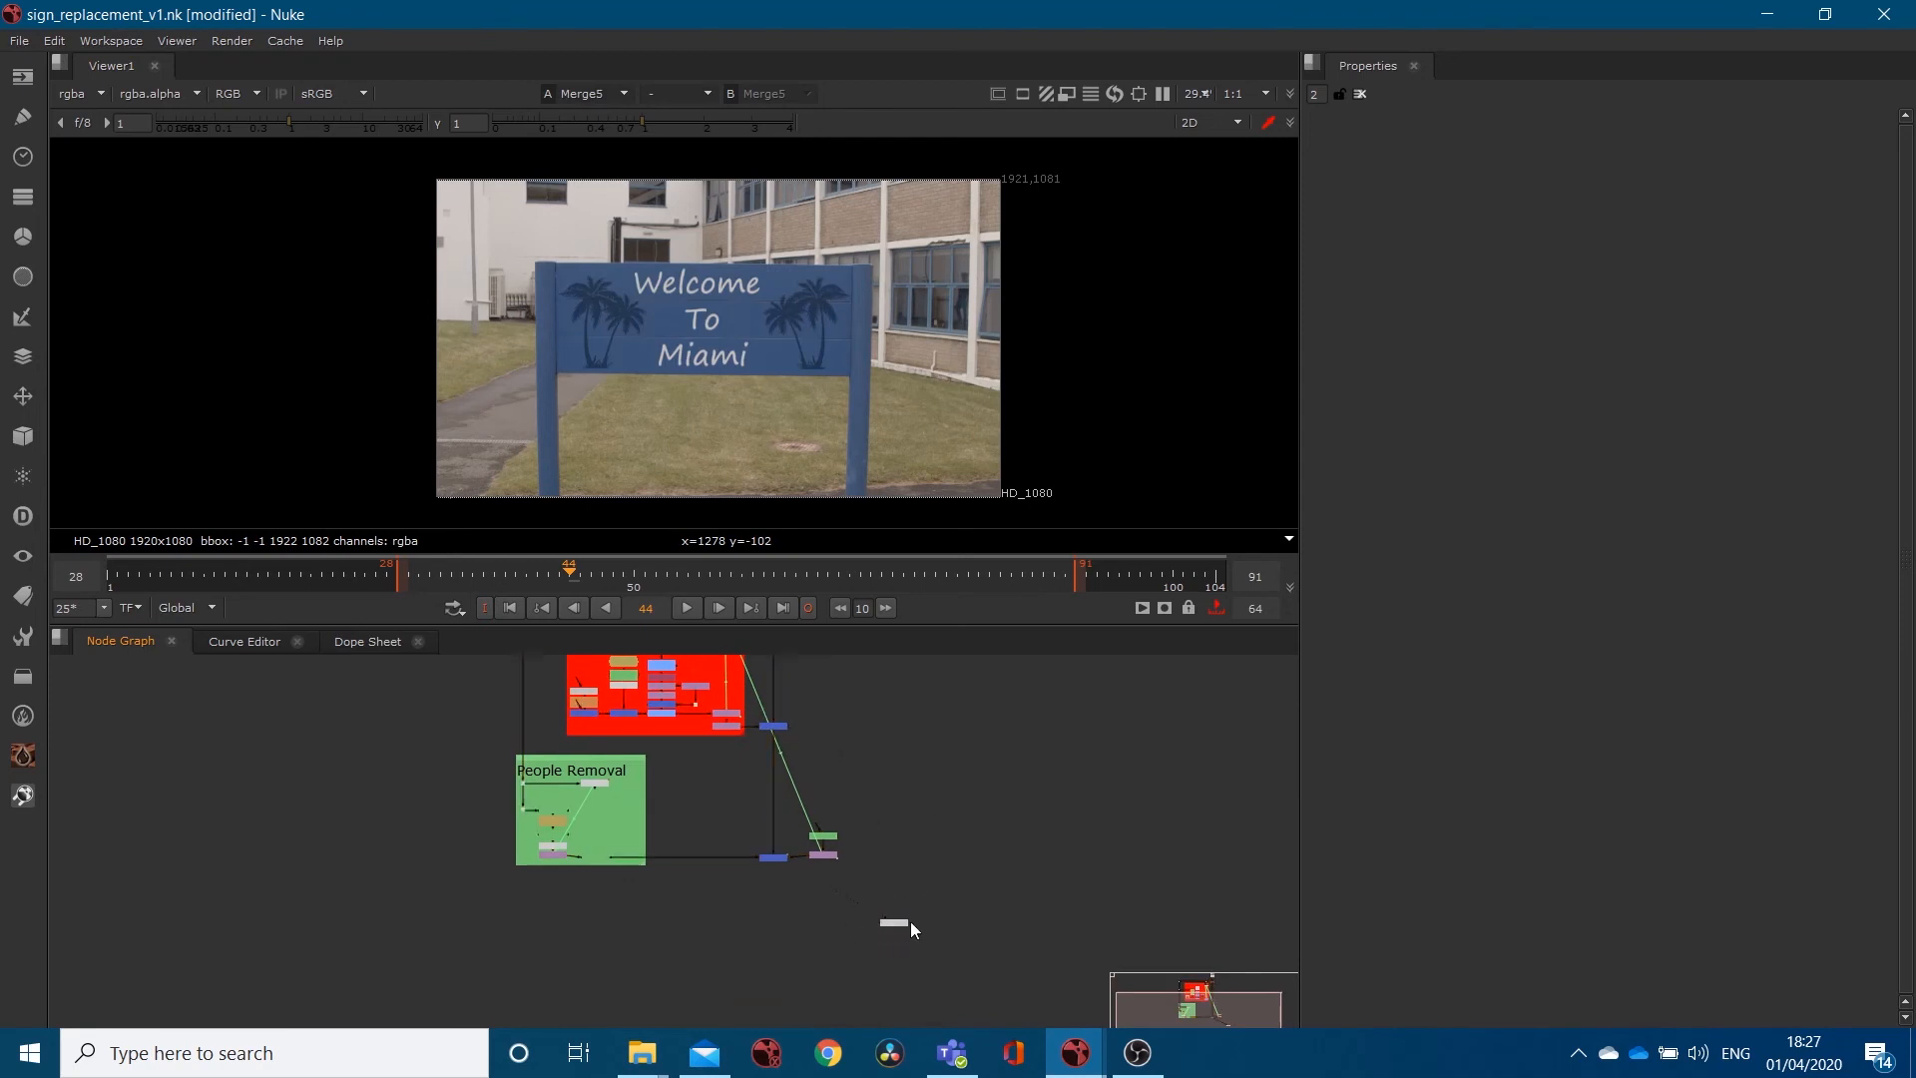
{"action": "left_click_drag", "start_coordinate": [889, 920], "coordinate": [800, 919]}
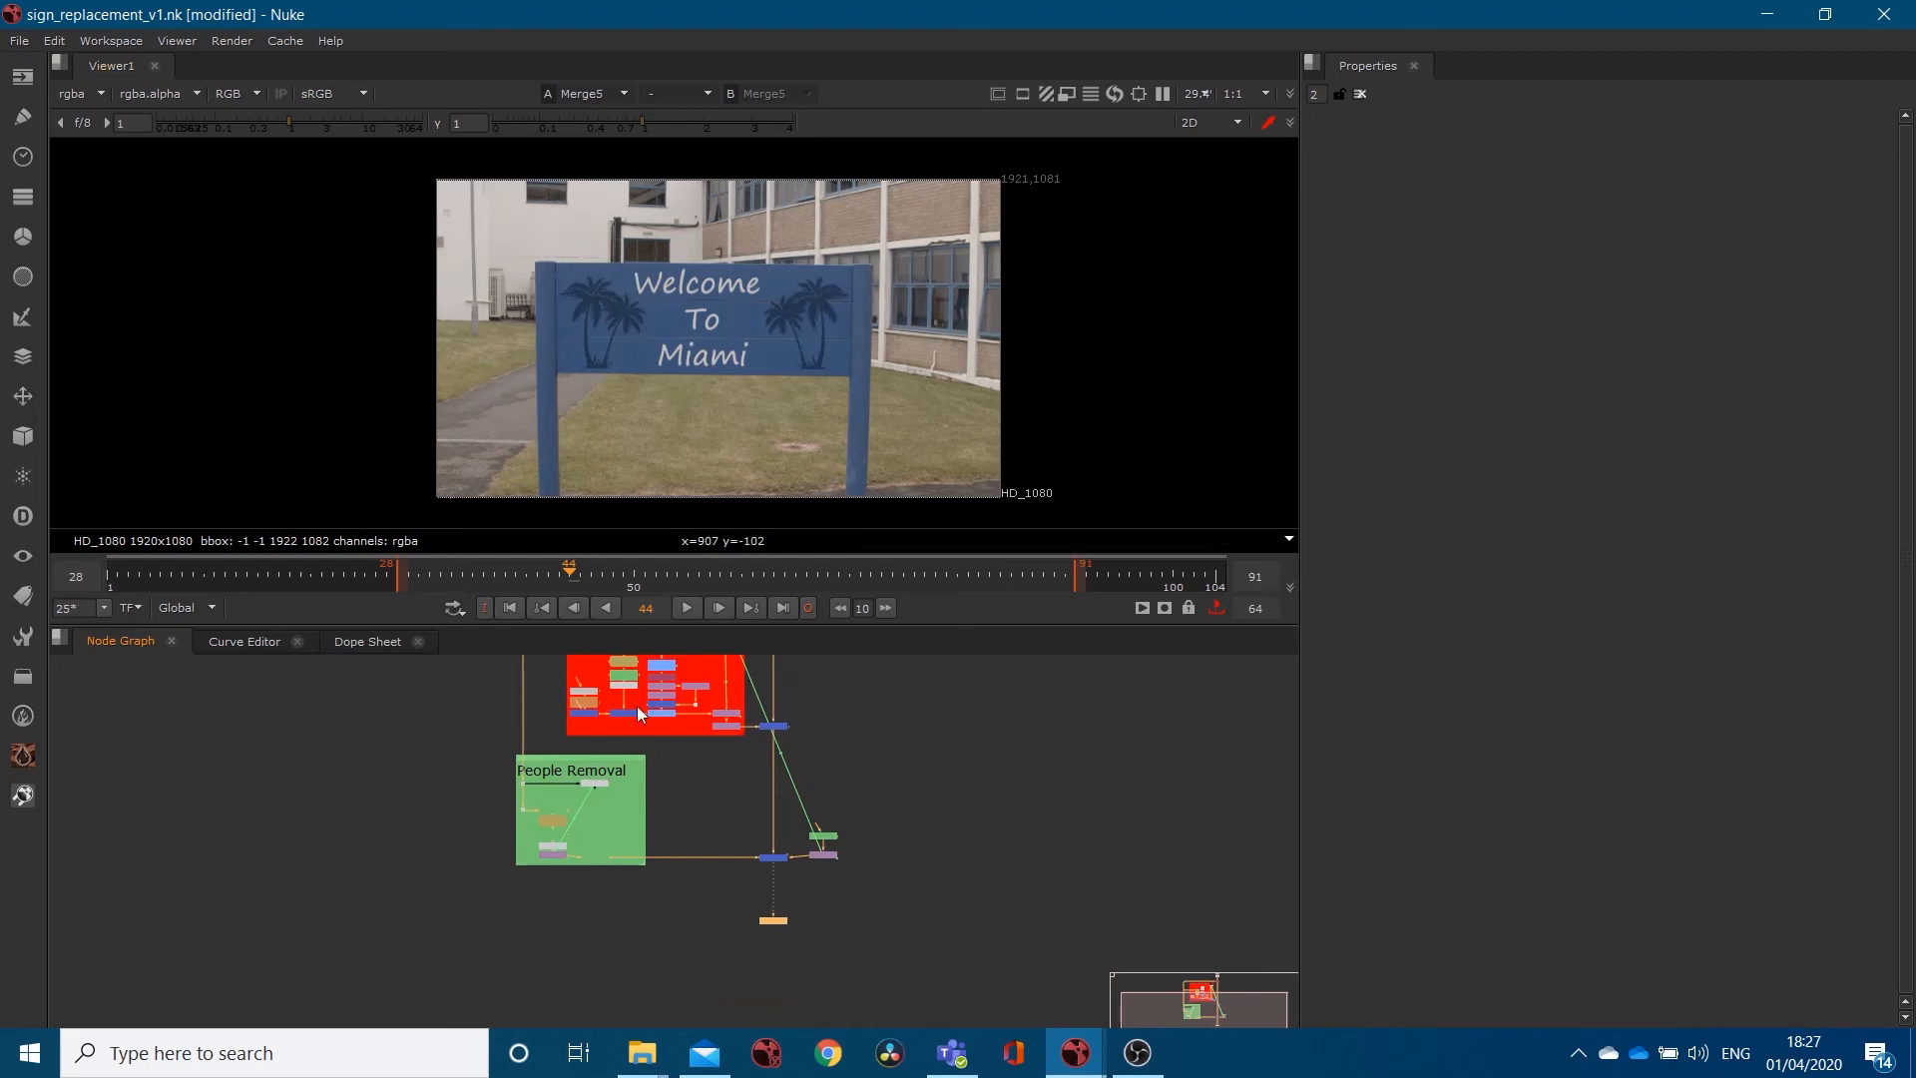
{"action": "middle_click_drag", "start_coordinate": [650, 738], "coordinate": [642, 838]}
{"action": "scroll", "coordinate": [631, 782], "scroll_direction": "up", "scroll_amount": 2}
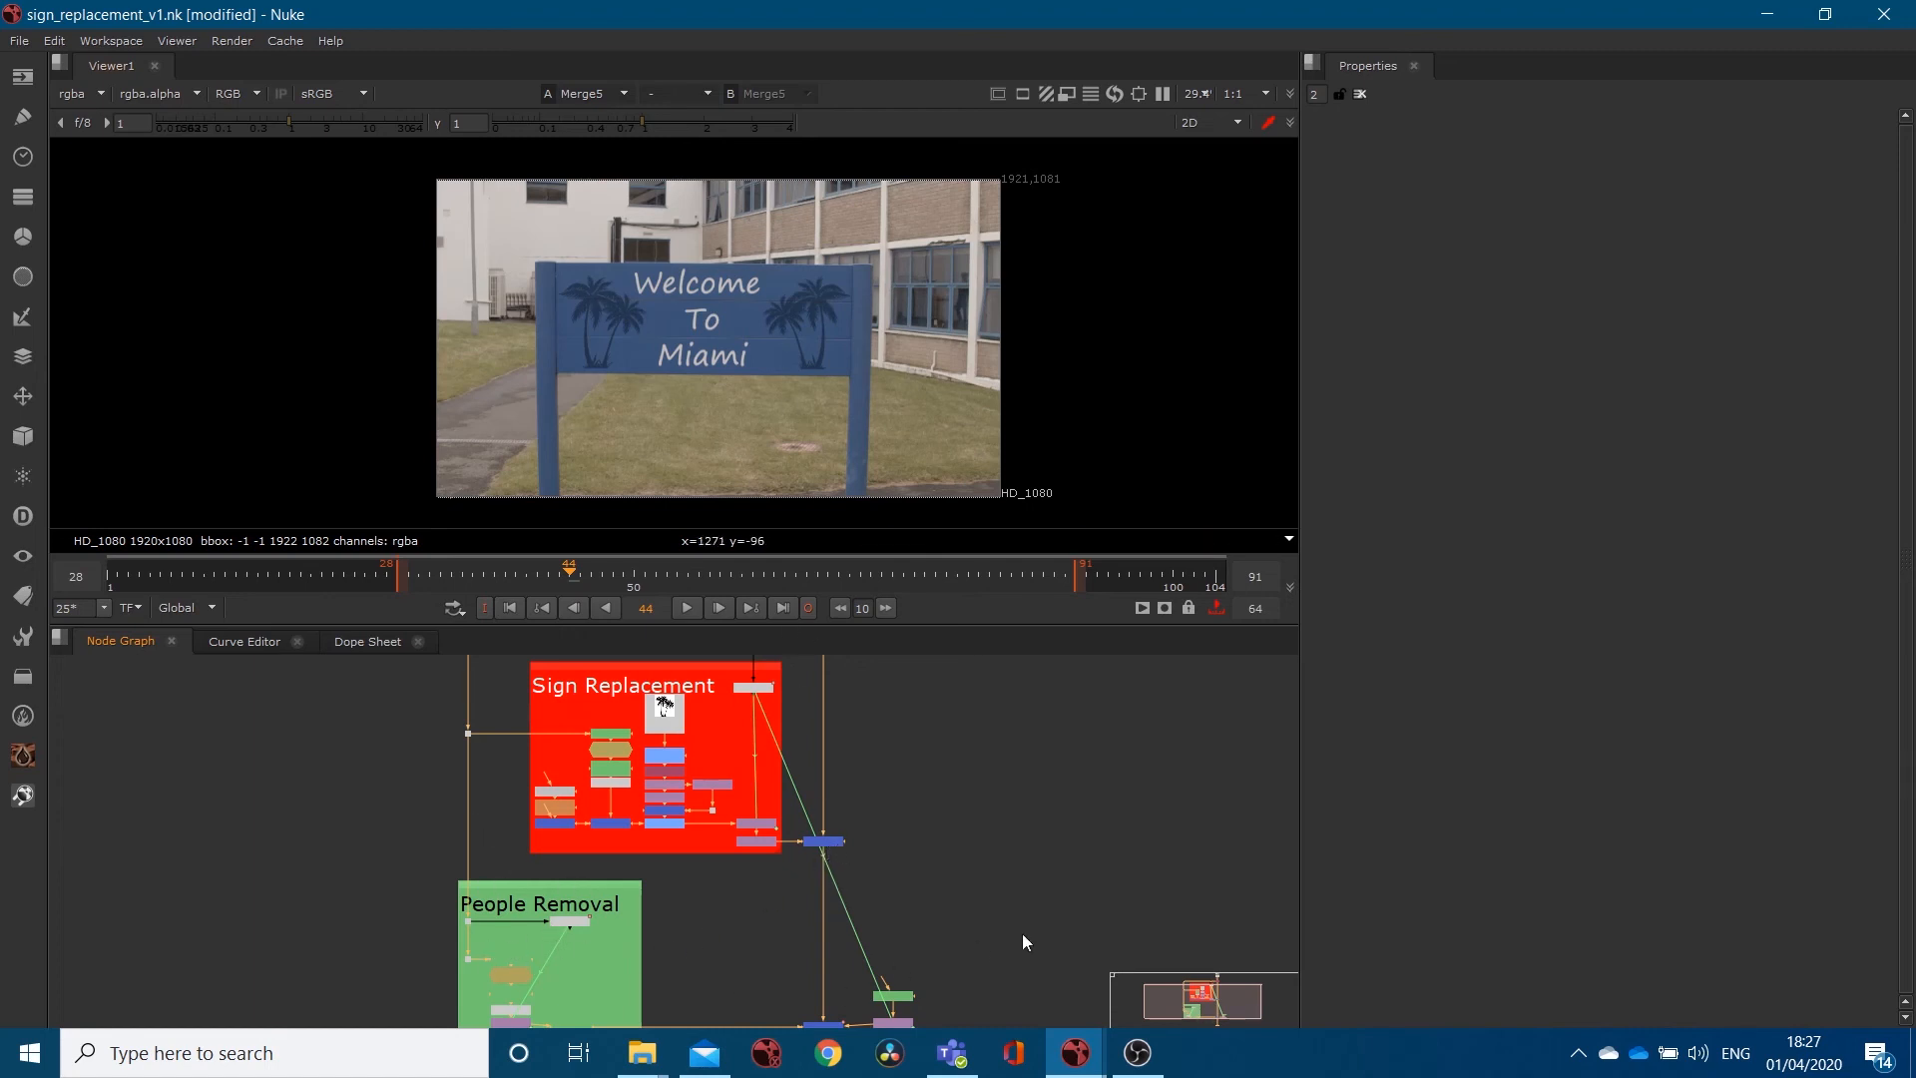
{"action": "middle_click_drag", "start_coordinate": [1023, 934], "coordinate": [909, 862]}
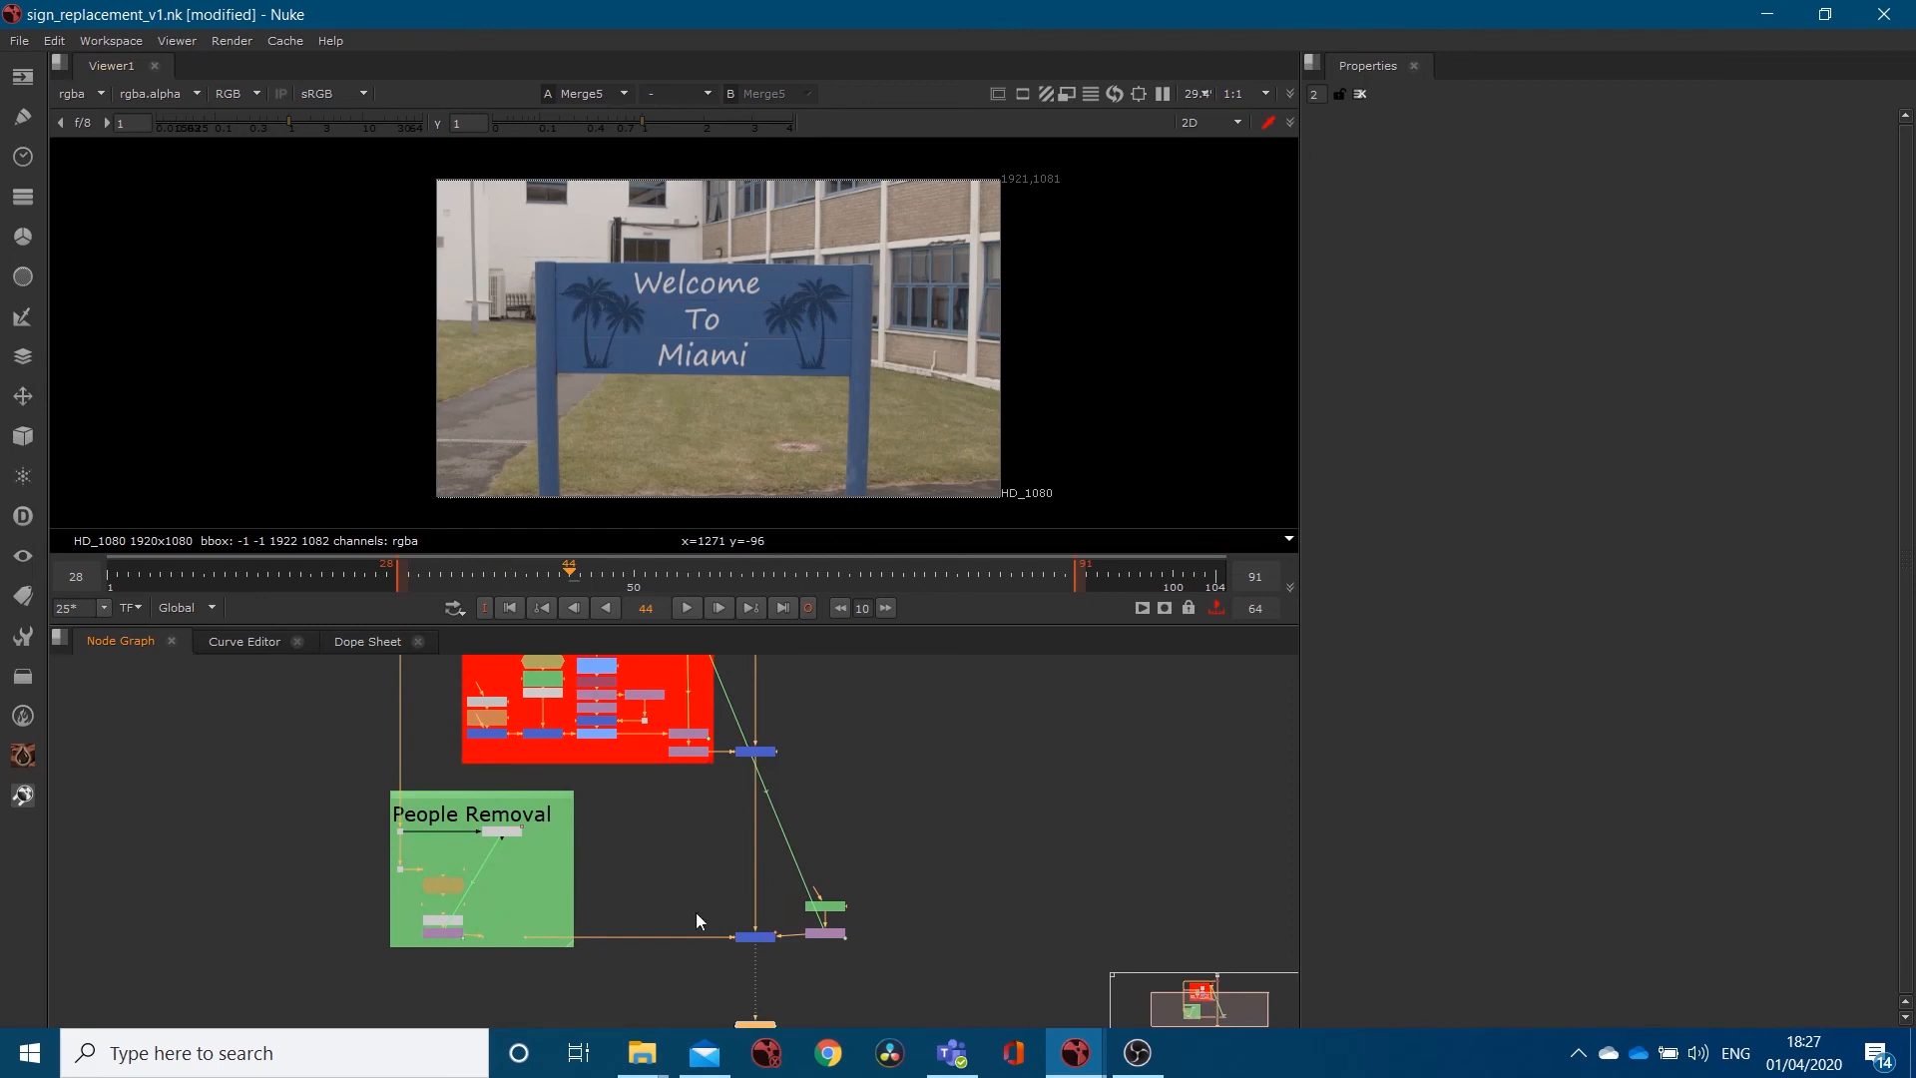
Select the Sign Replacement backdrop with all its nodes, the sign_shot Read node above it and the Merge node beside it.
{"action": "scroll", "coordinate": [592, 820], "scroll_direction": "down", "scroll_amount": 1}
{"action": "middle_click_drag", "start_coordinate": [616, 781], "coordinate": [635, 900]}
{"action": "left_click_drag", "start_coordinate": [410, 691], "coordinate": [723, 912]}
{"action": "left_click_drag", "start_coordinate": [840, 907], "coordinate": [321, 672]}
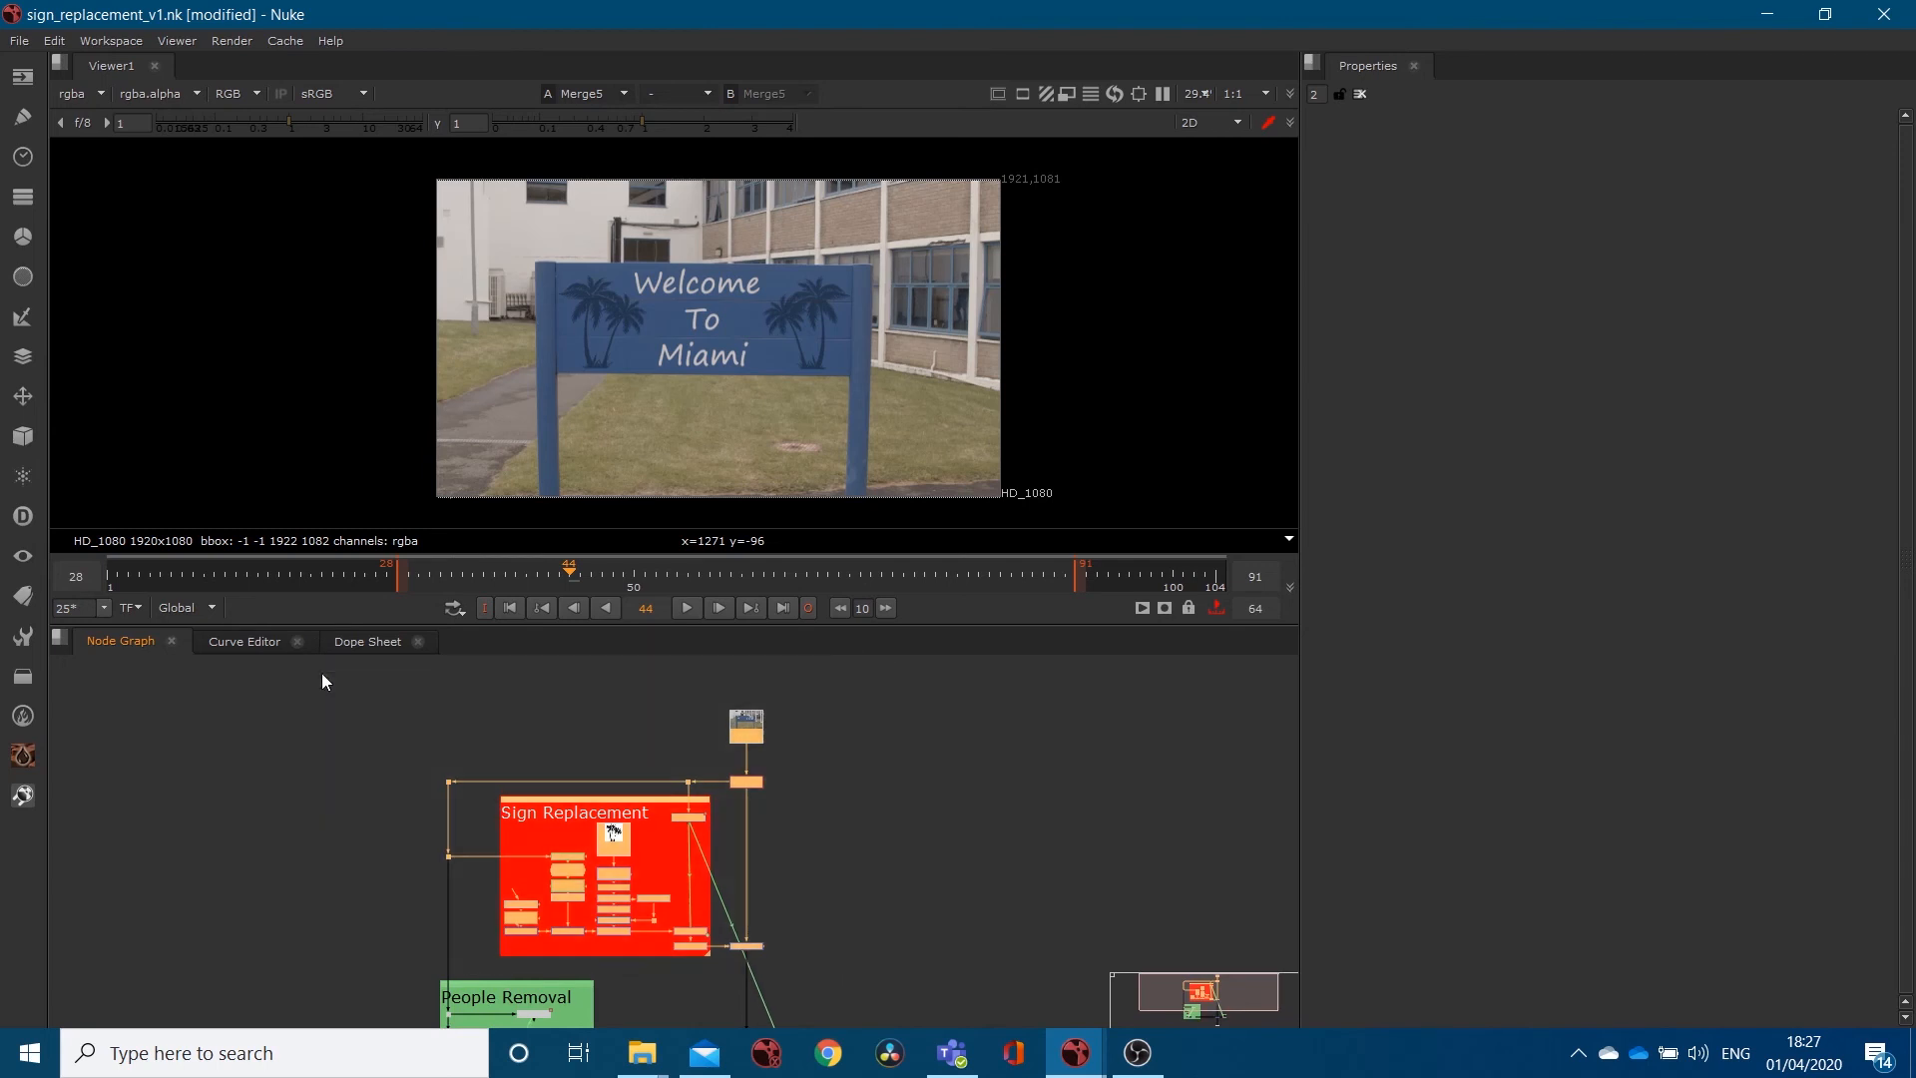
{"action": "middle_click_drag", "start_coordinate": [823, 957], "coordinate": [848, 849]}
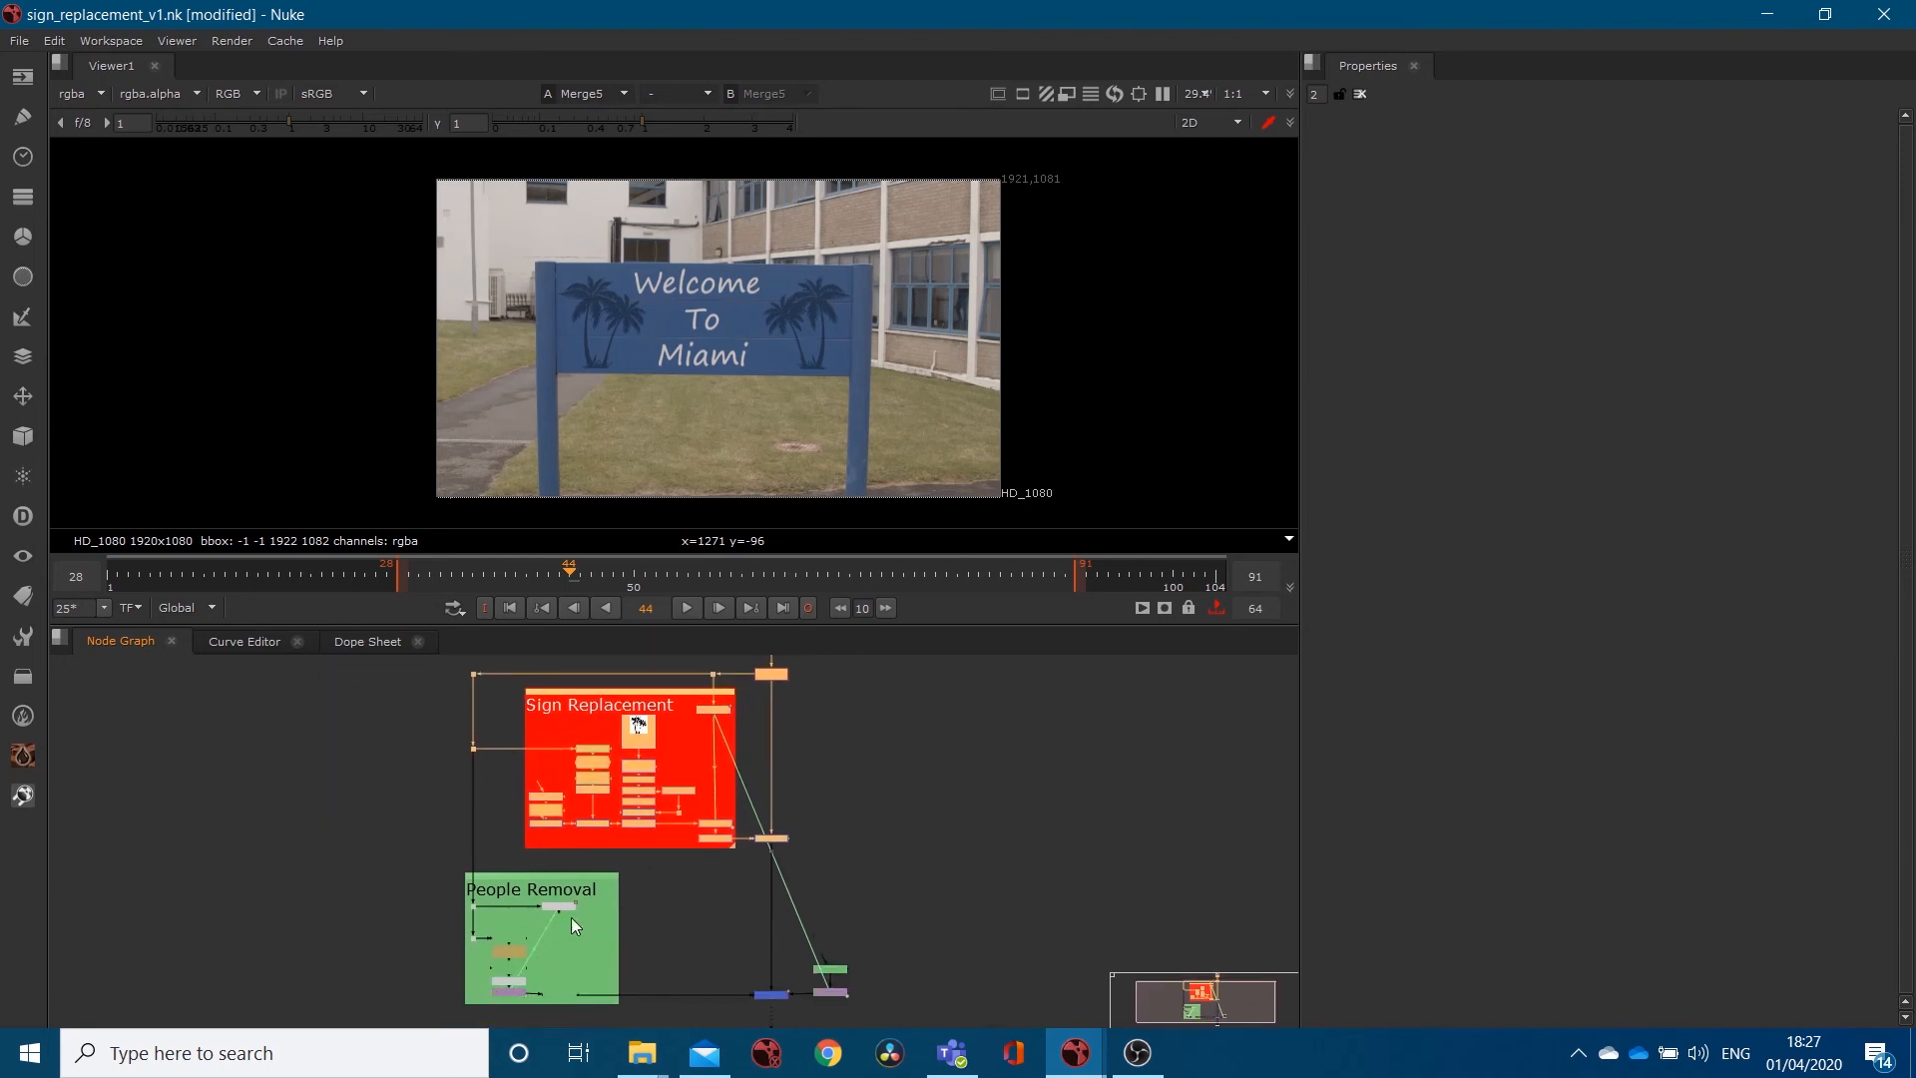
{"action": "left_click_drag", "start_coordinate": [875, 873], "coordinate": [391, 663]}
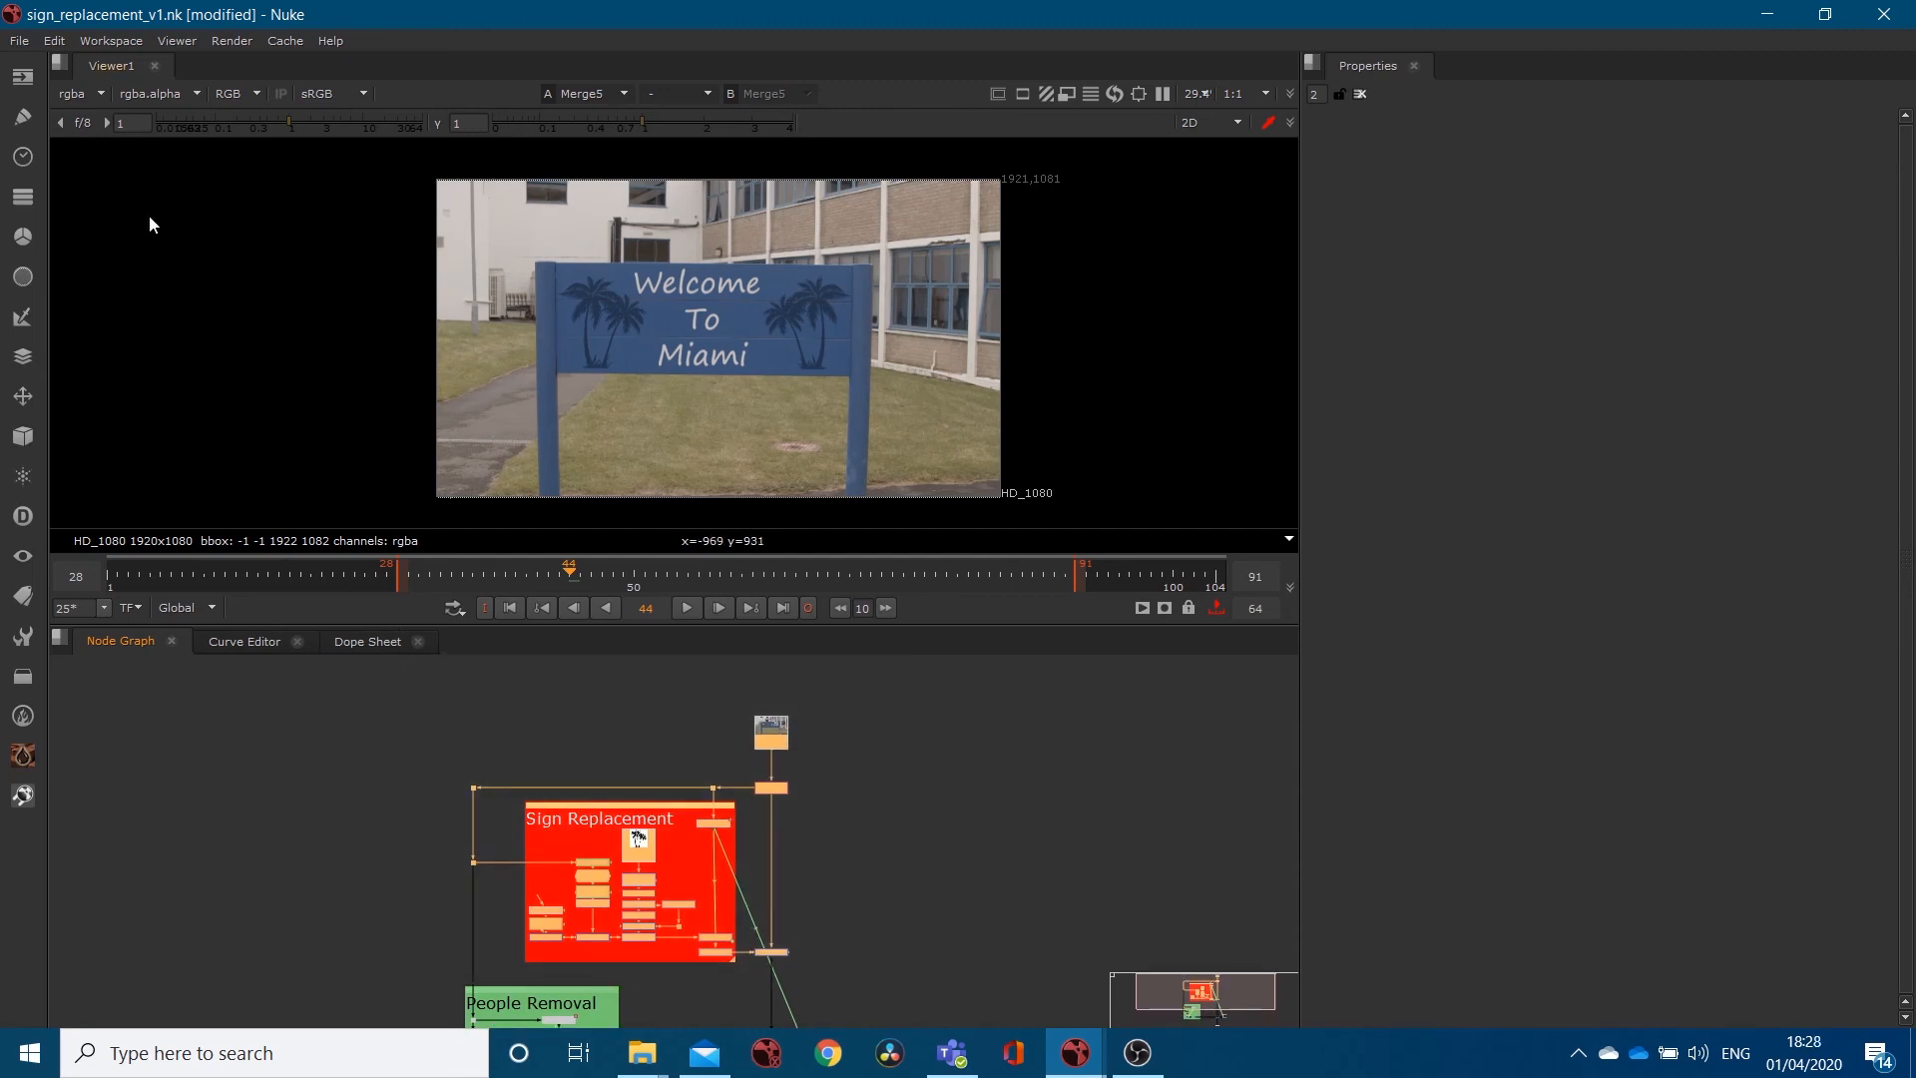
Export the selected comp nodes as a script named sign_nodes in the project's nuke_files folder.
{"action": "left_click", "coordinate": [21, 43]}
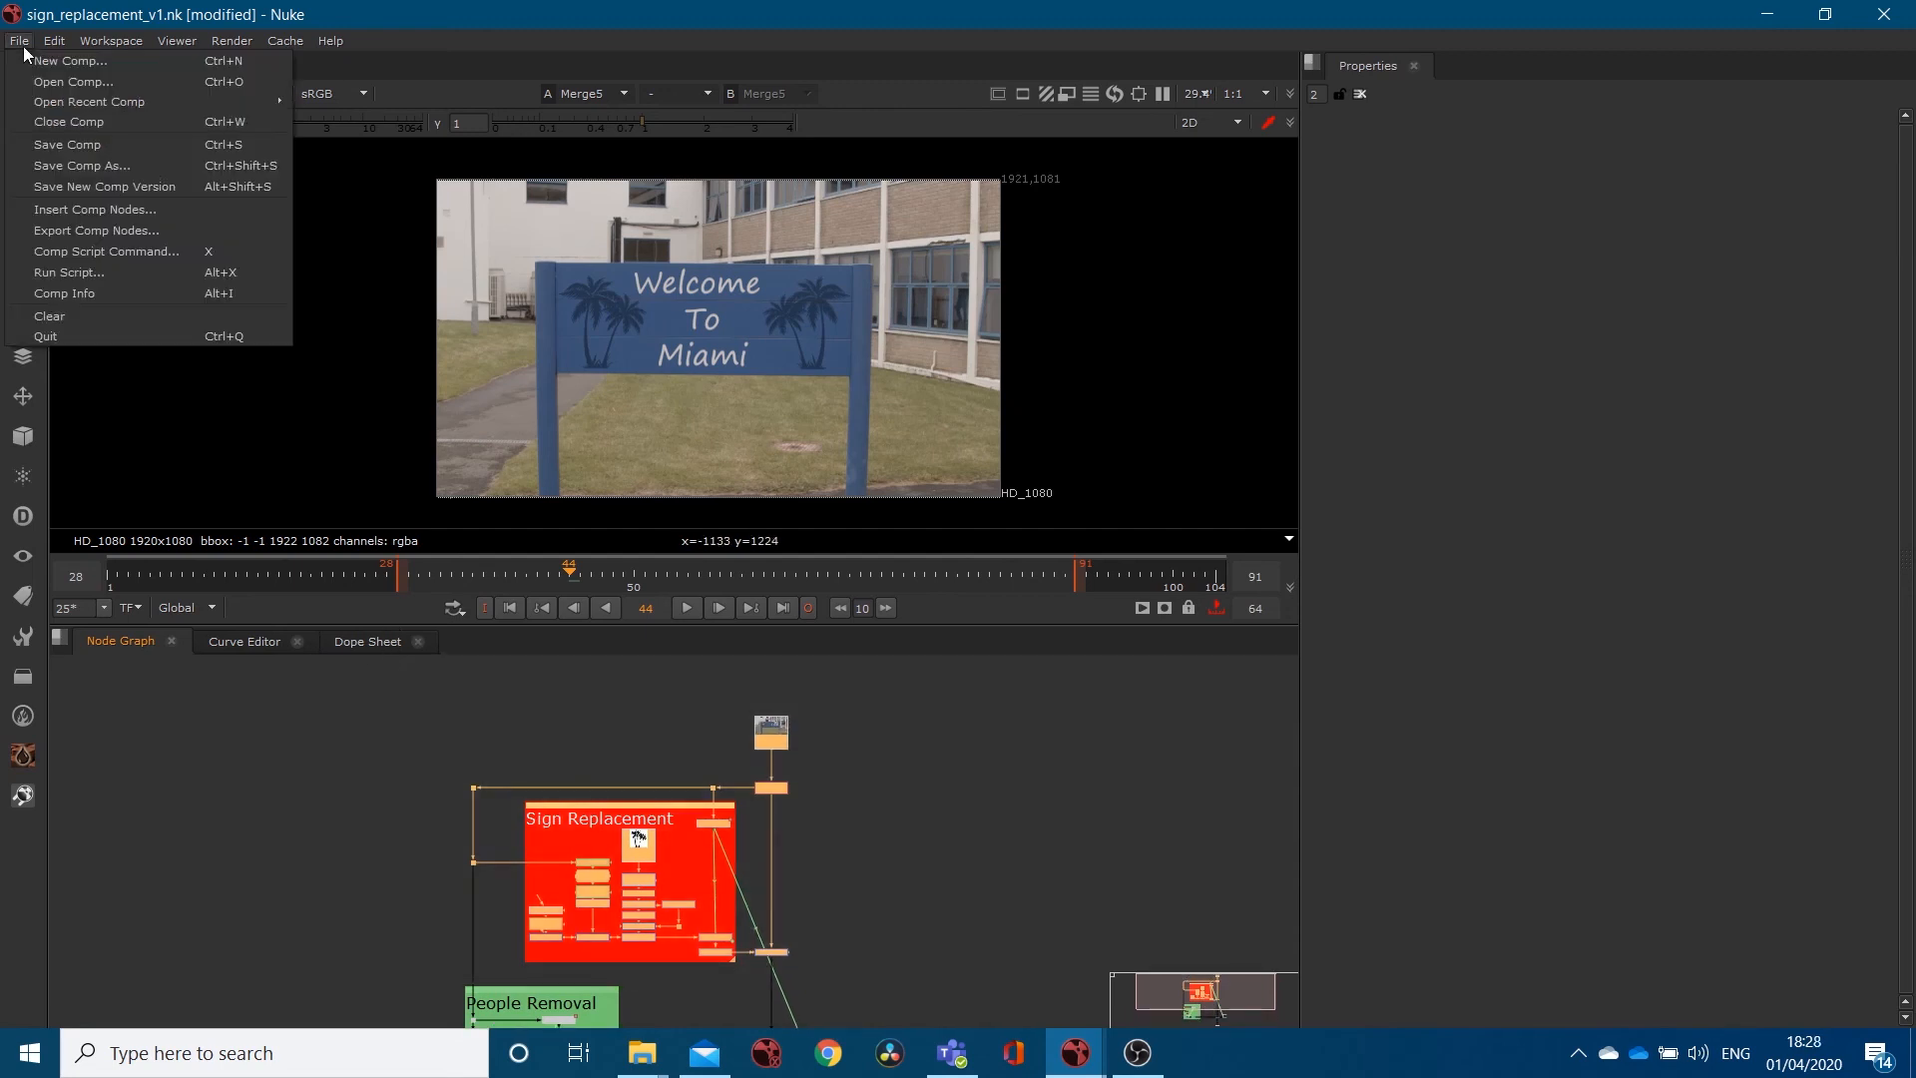
{"action": "left_click", "coordinate": [109, 229]}
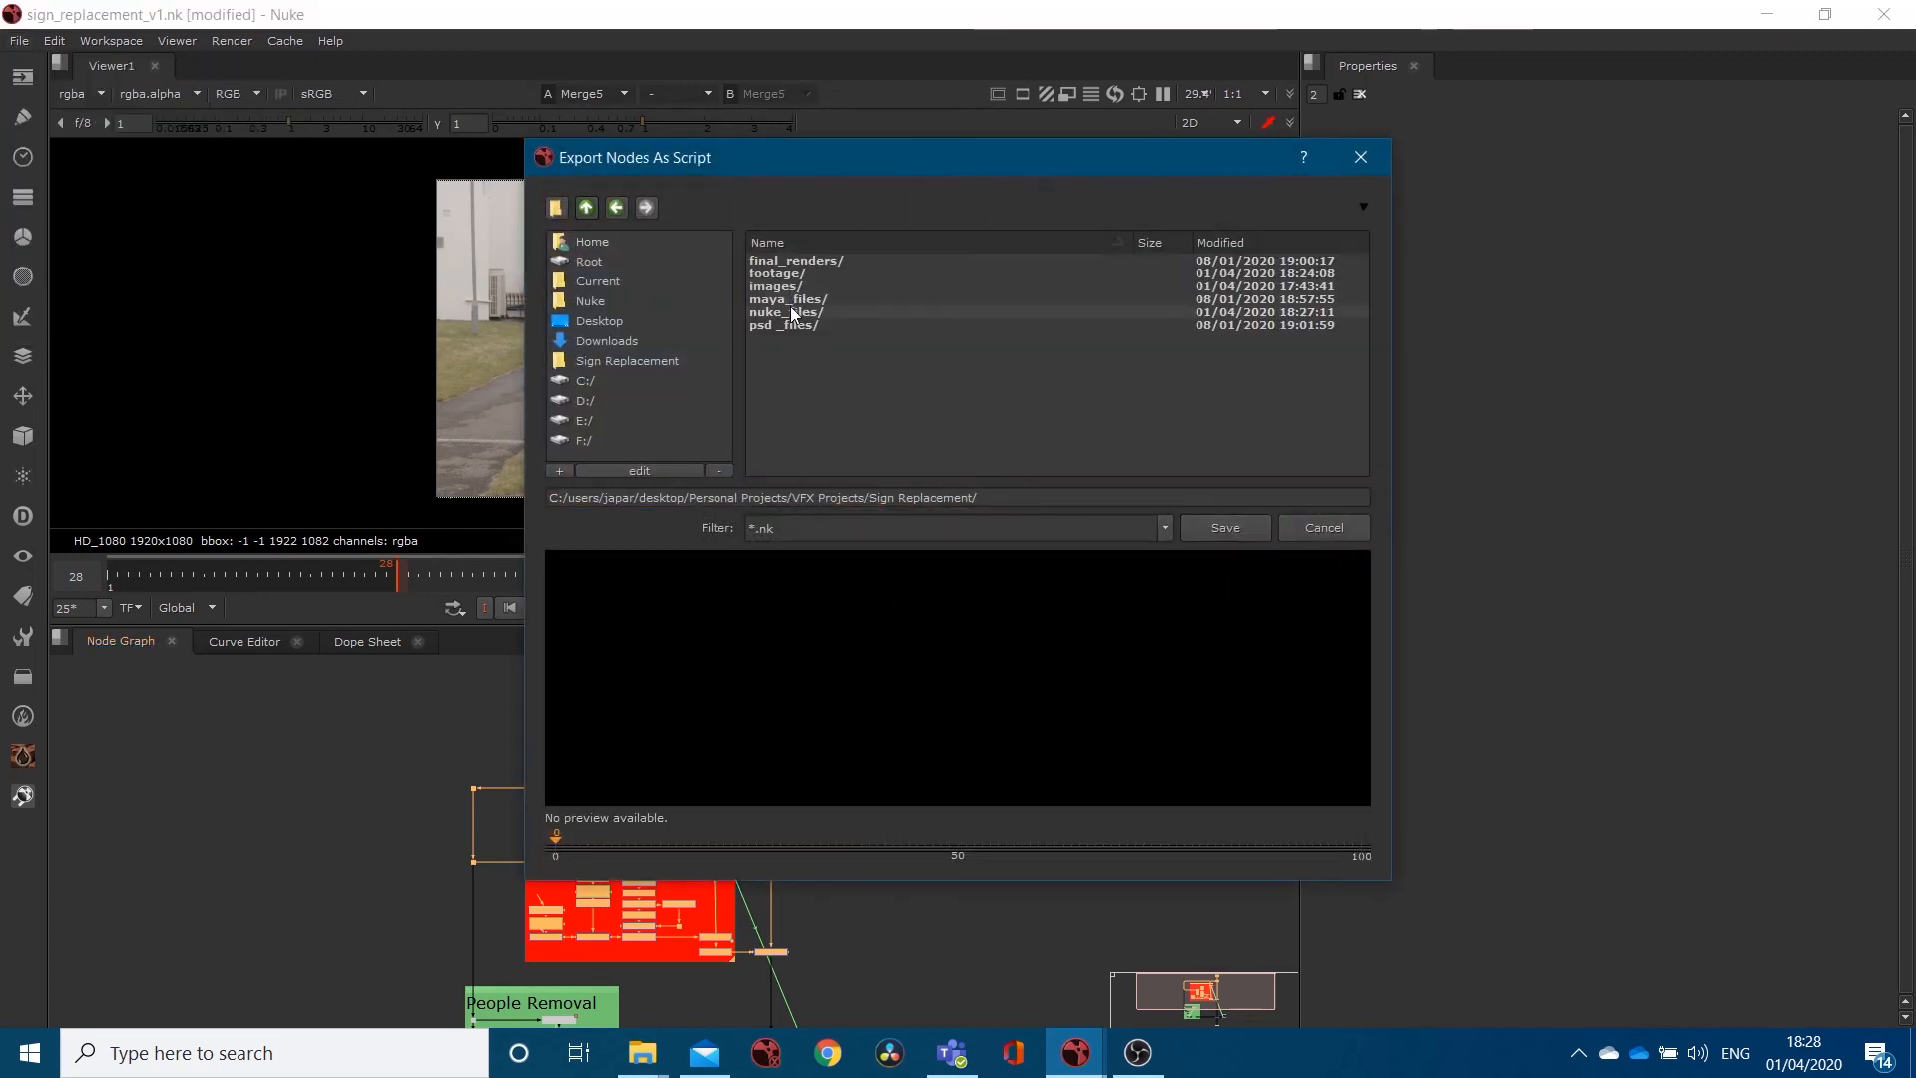
{"action": "double_click", "coordinate": [793, 315]}
{"action": "left_click", "coordinate": [1093, 502]}
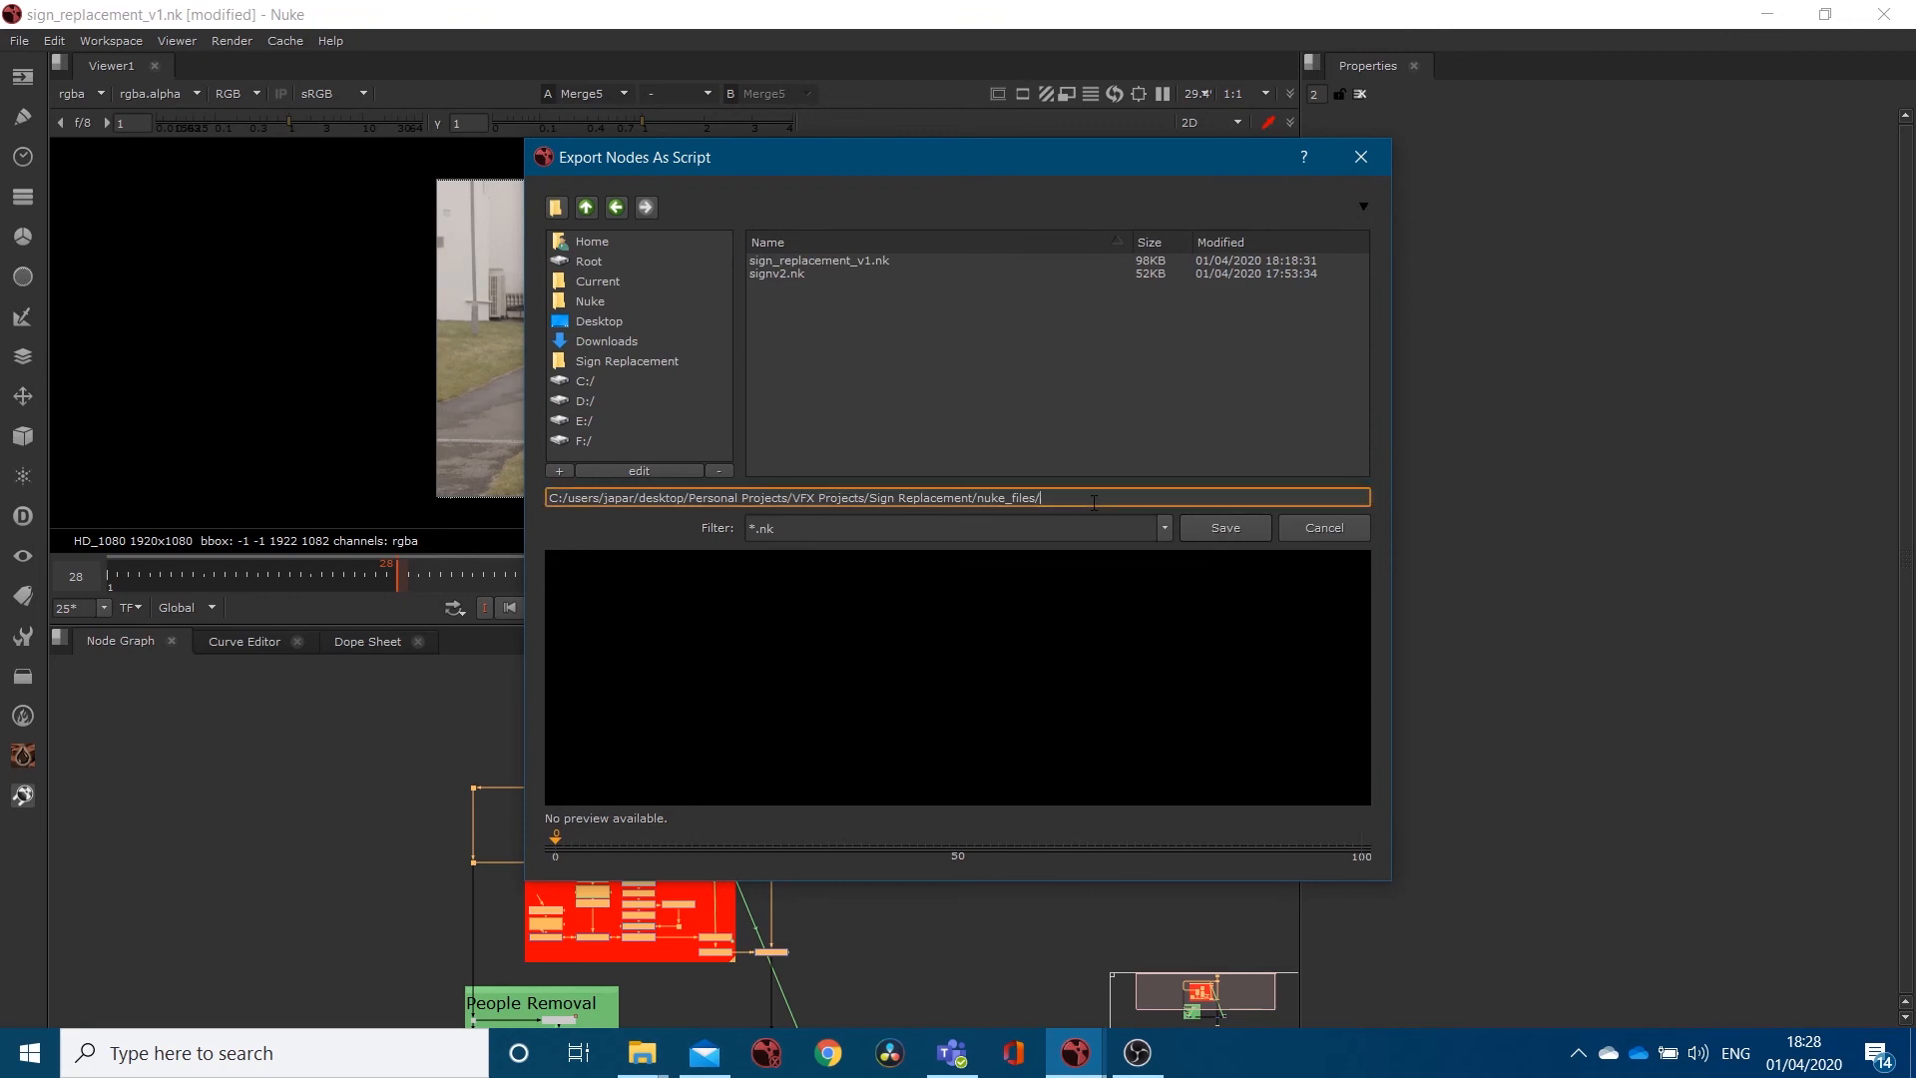
{"action": "type", "text": "sign_nodes"}
{"action": "left_click", "coordinate": [1229, 527]}
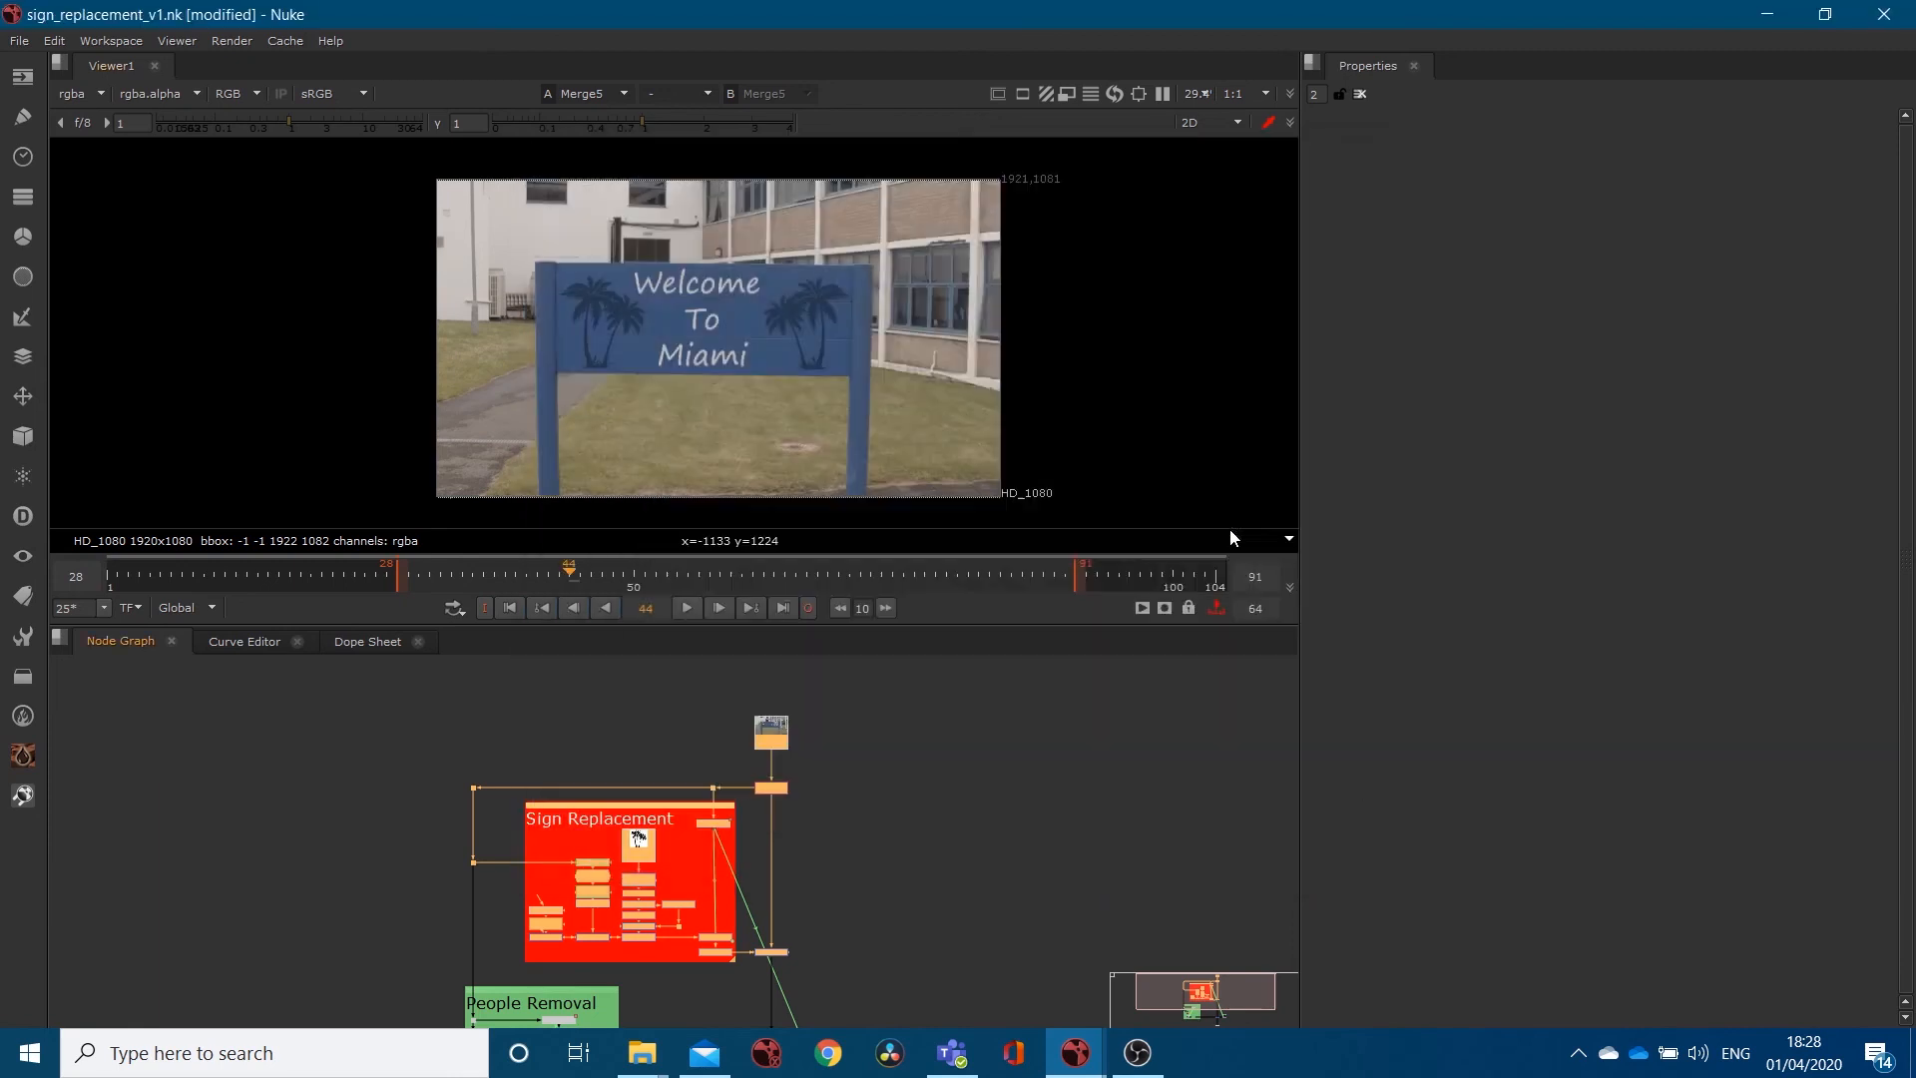
Open the exported sign_nodes.nk script from the nuke_files folder as a comp.
{"action": "left_click", "coordinate": [19, 39]}
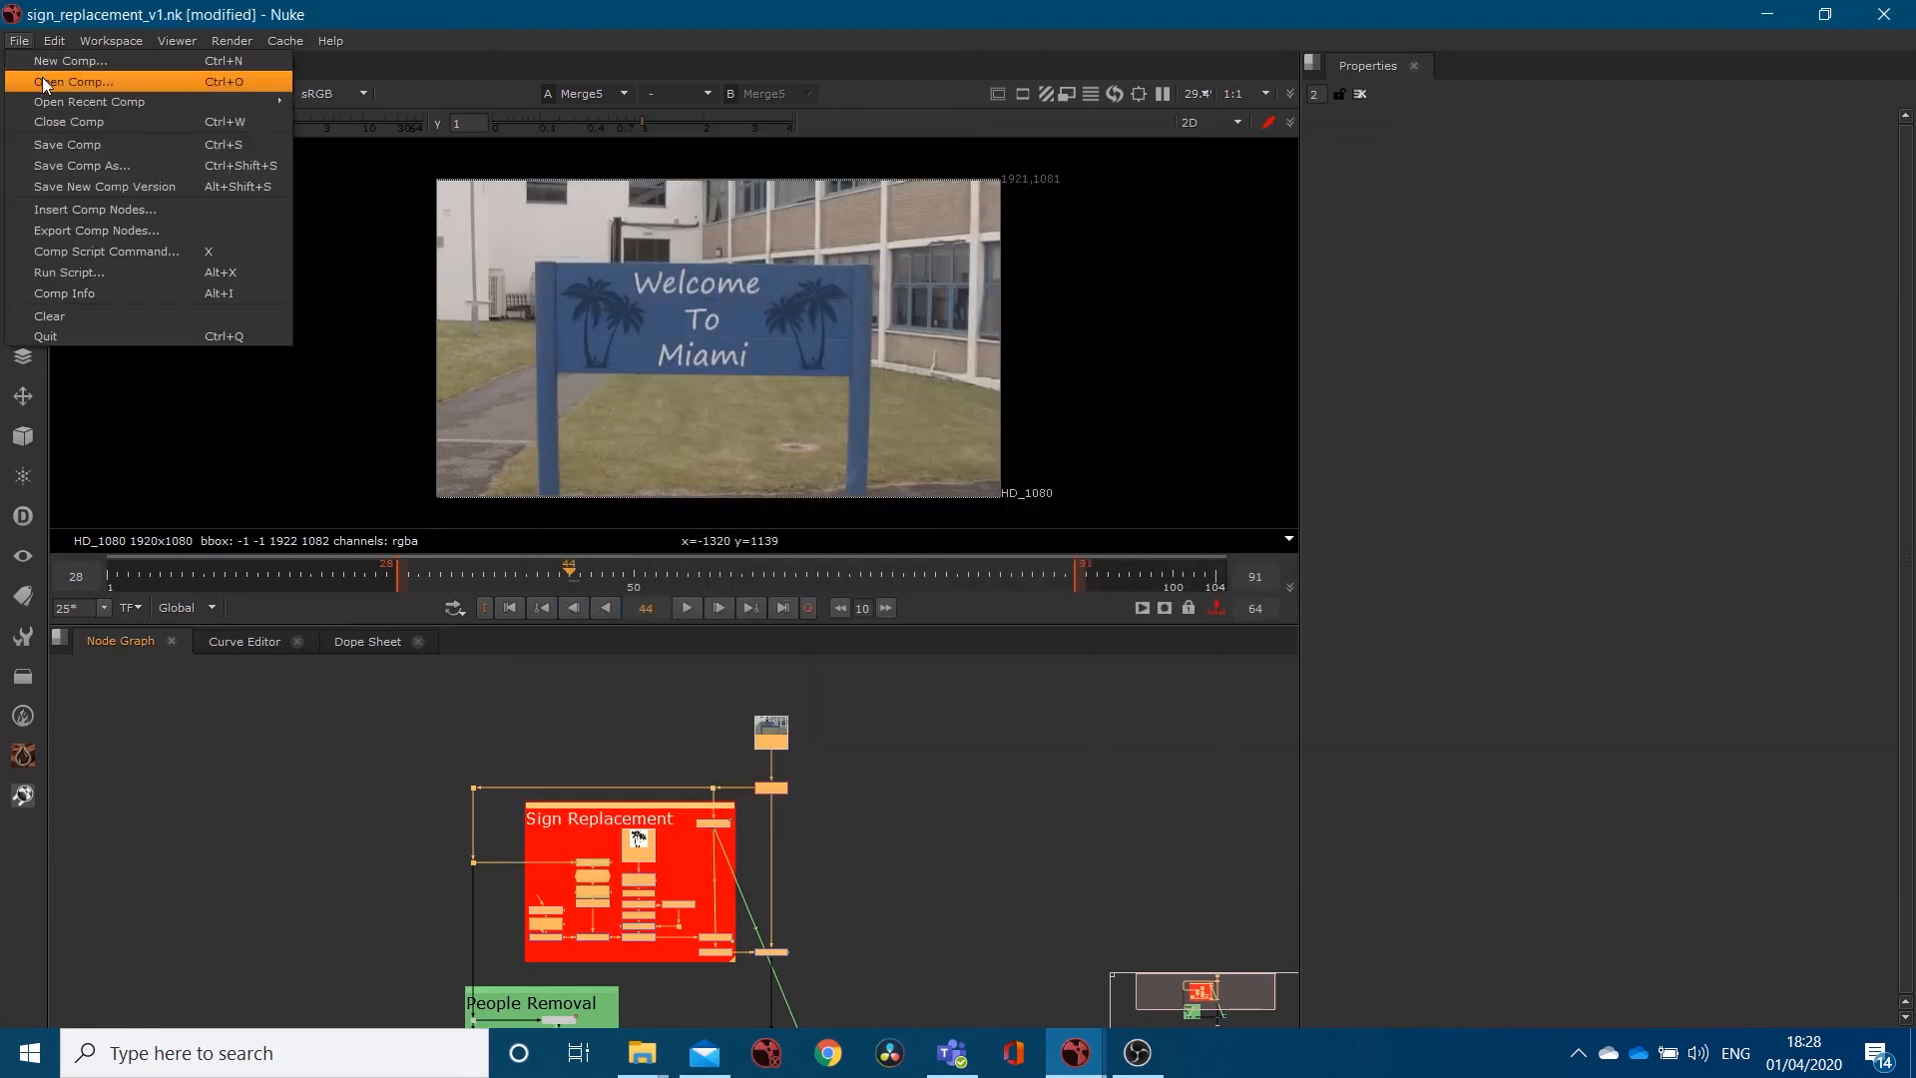
{"action": "left_click", "coordinate": [42, 76]}
{"action": "left_click", "coordinate": [804, 261]}
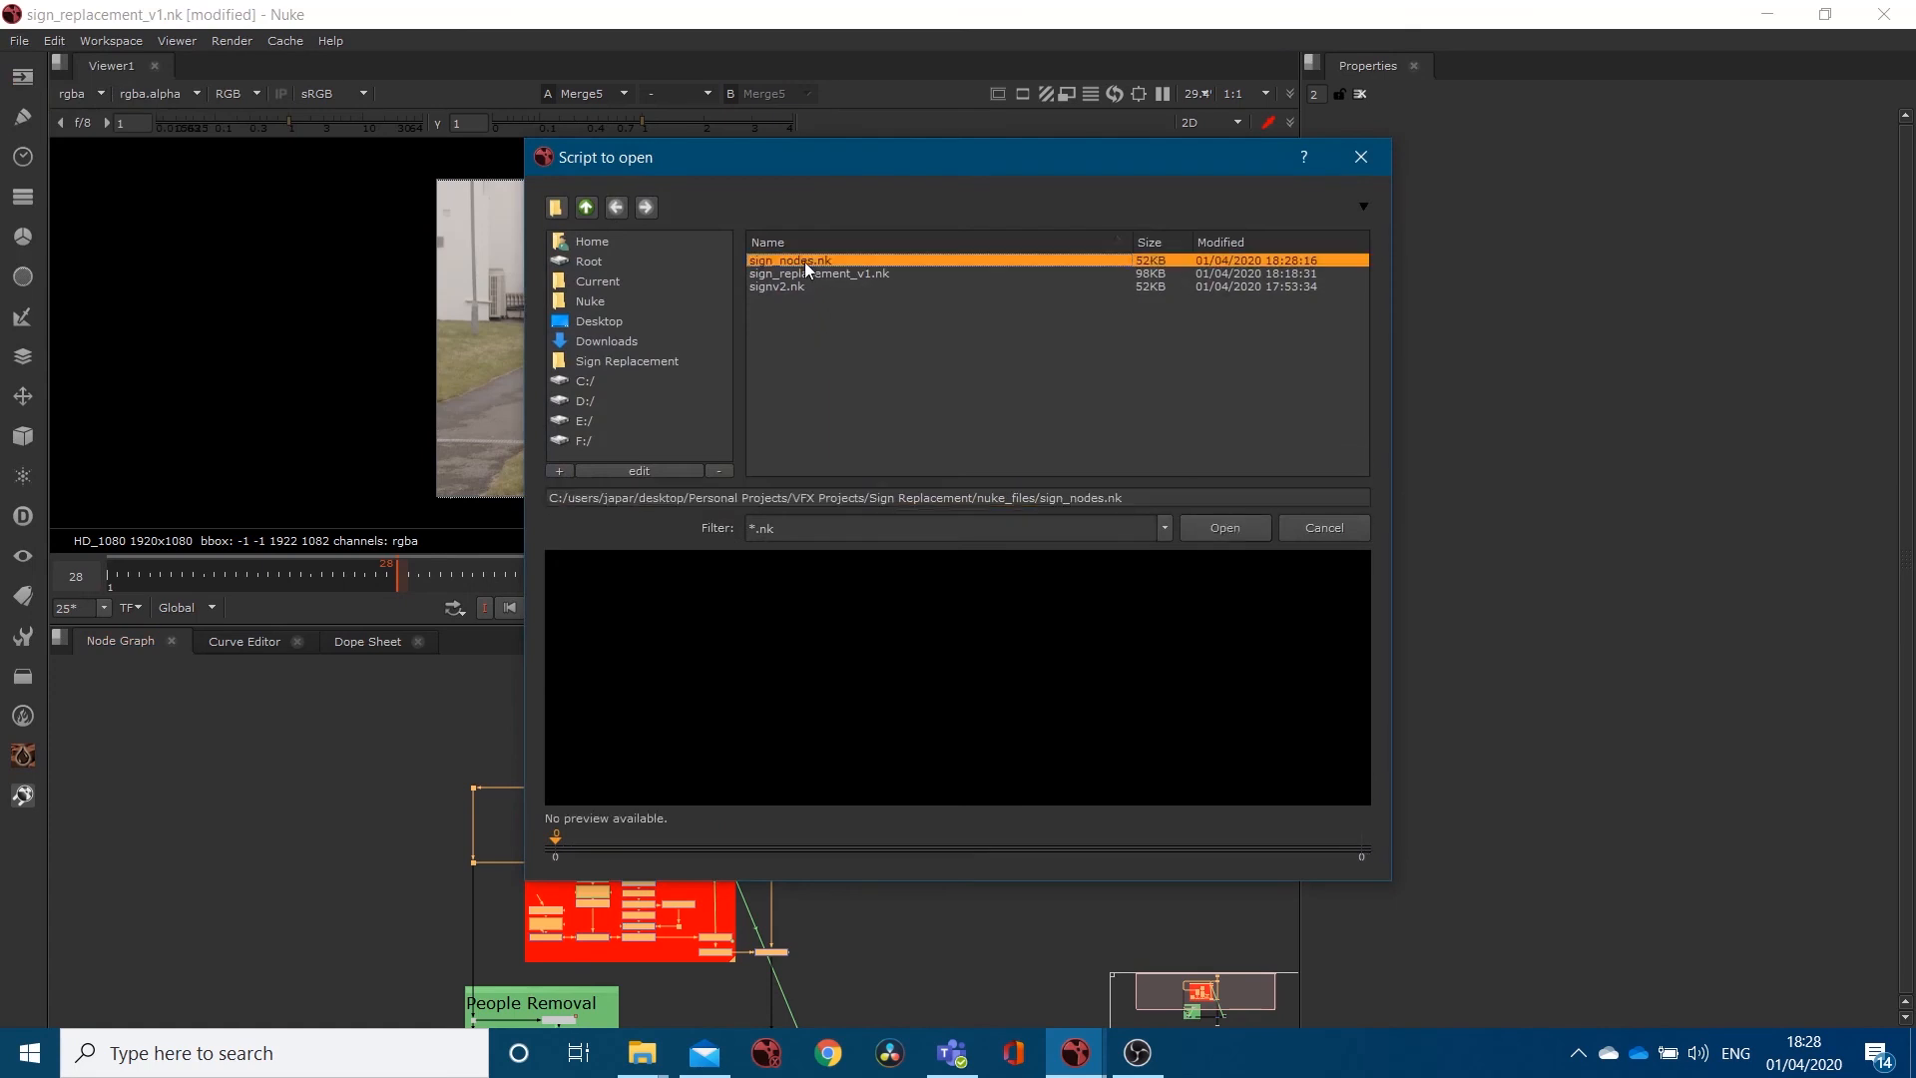
{"action": "left_click", "coordinate": [1207, 529]}
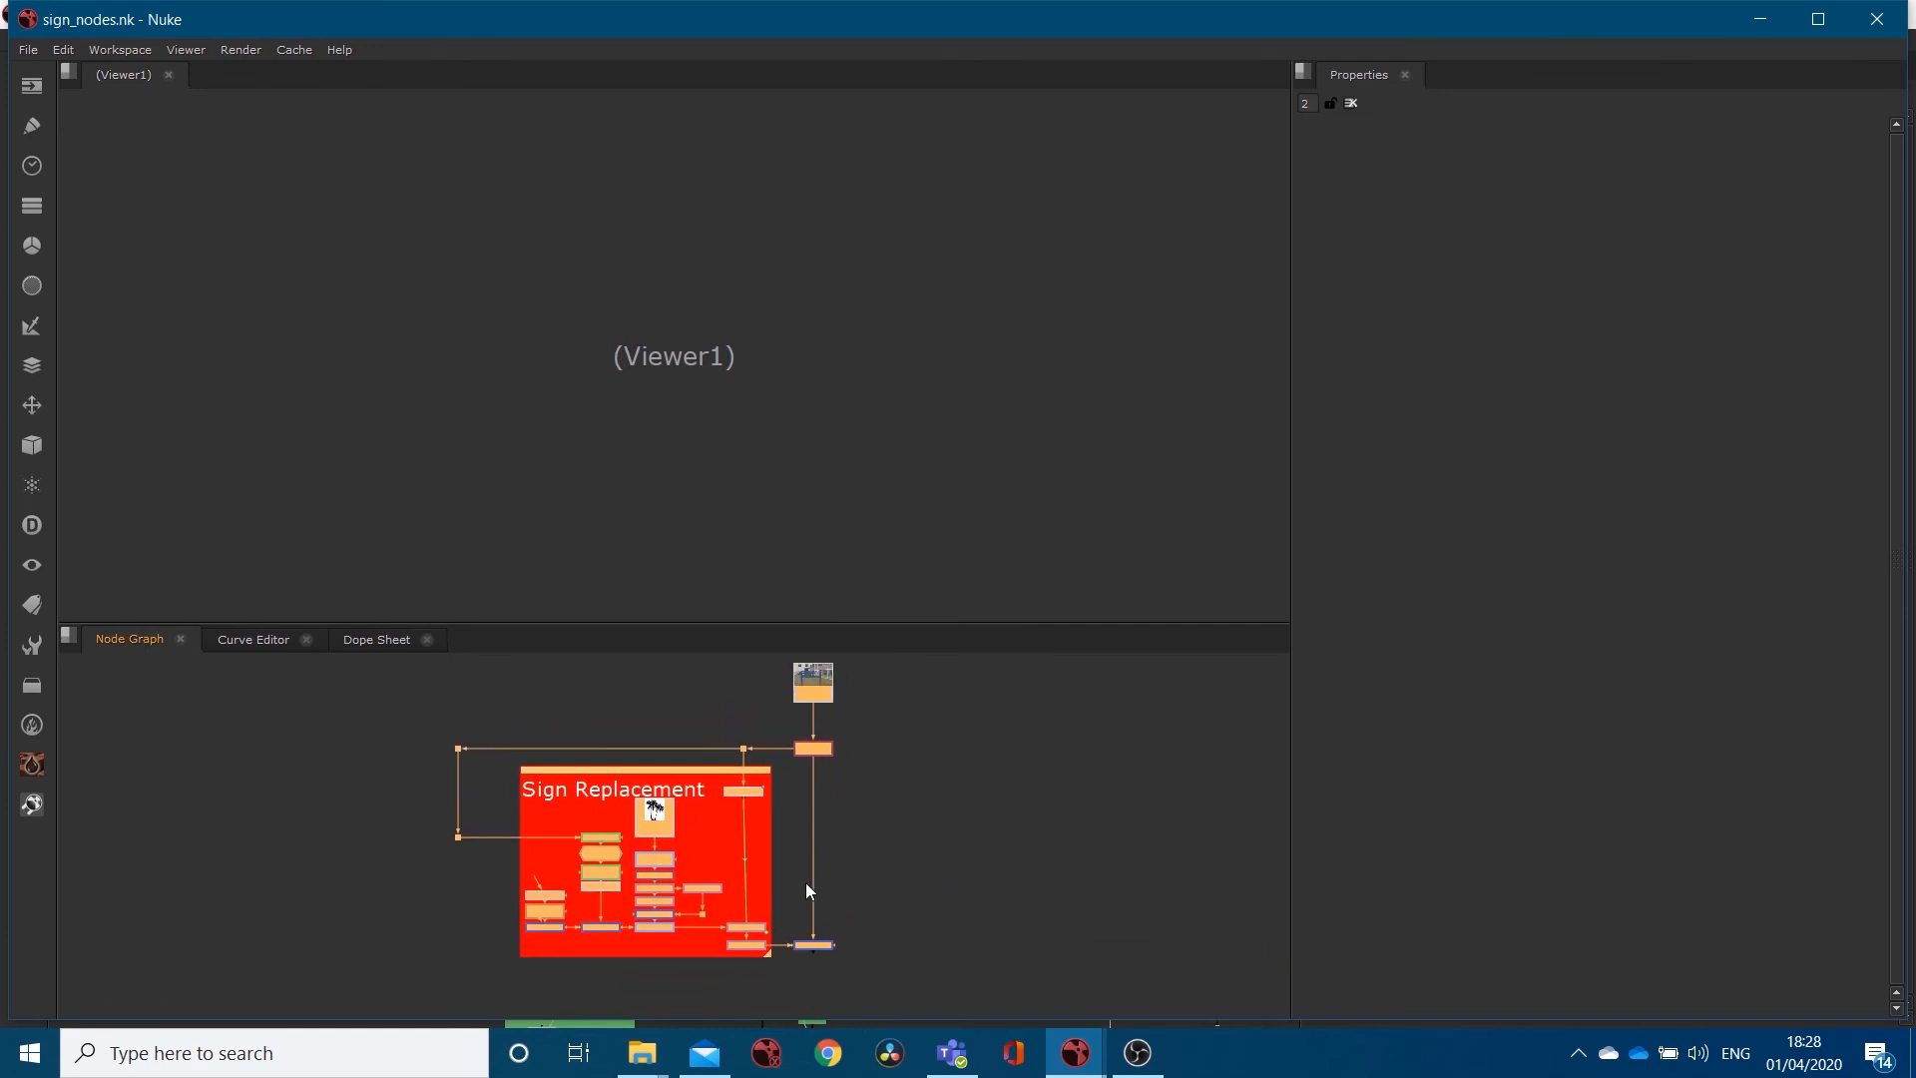
Maximize the sign_nodes.nk window, show its Merge node through the Viewer, and look over the exported node tree.
{"action": "left_click", "coordinate": [811, 942]}
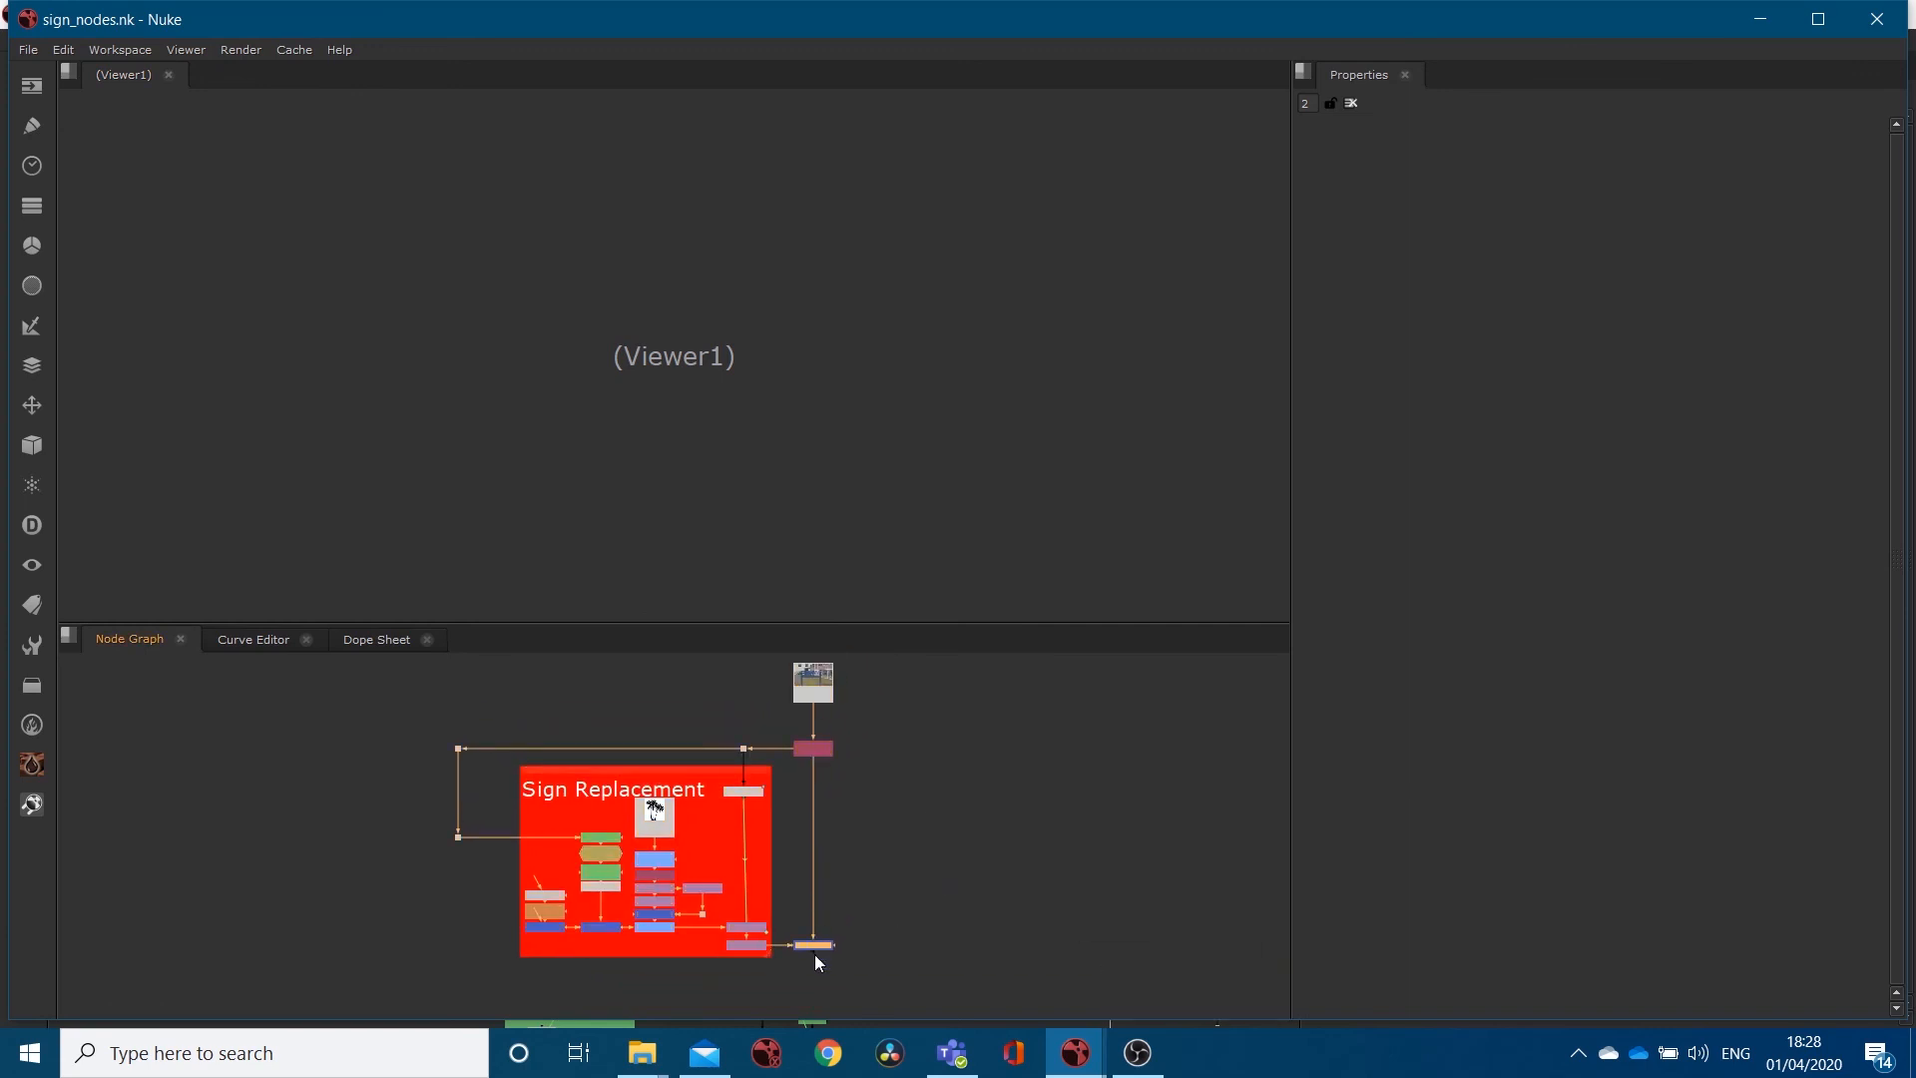
{"action": "double_click", "coordinate": [838, 8]}
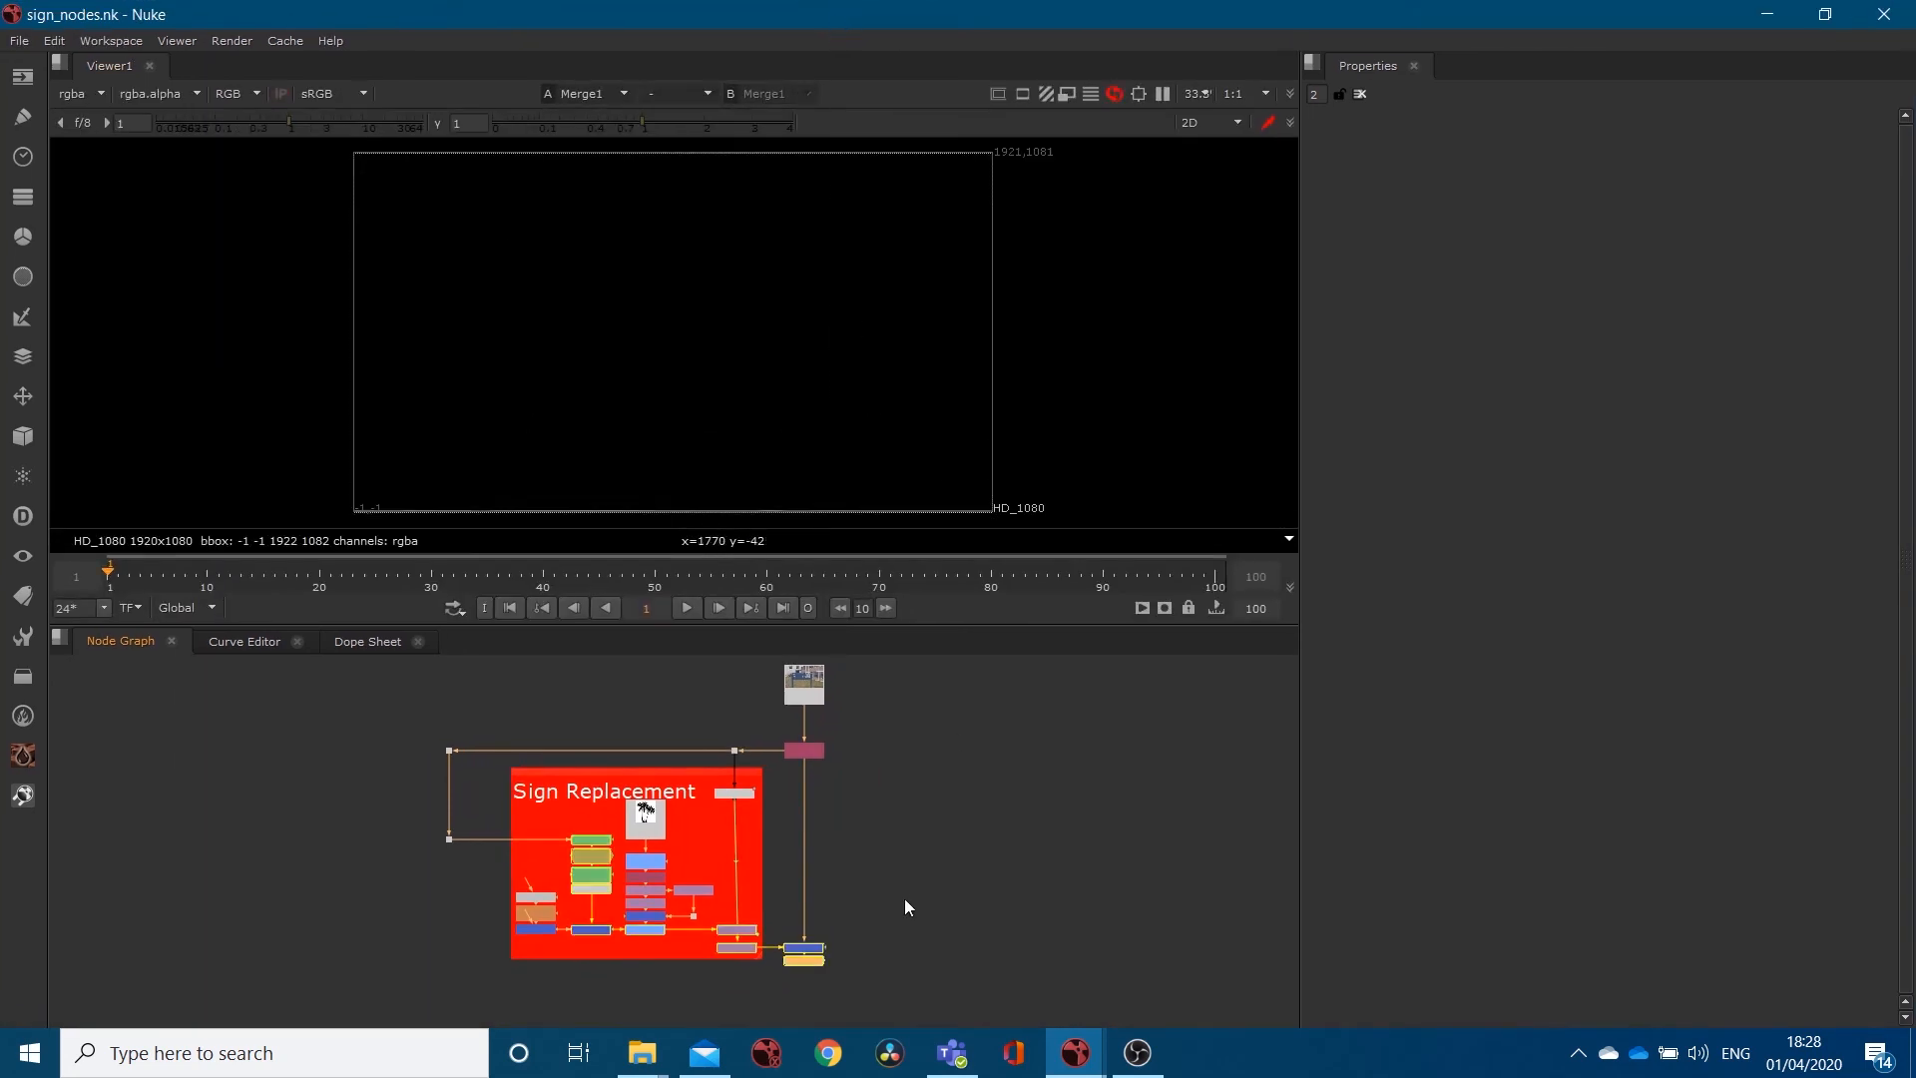
{"action": "left_click_drag", "start_coordinate": [800, 889], "coordinate": [804, 970]}
{"action": "middle_click_drag", "start_coordinate": [853, 861], "coordinate": [812, 883]}
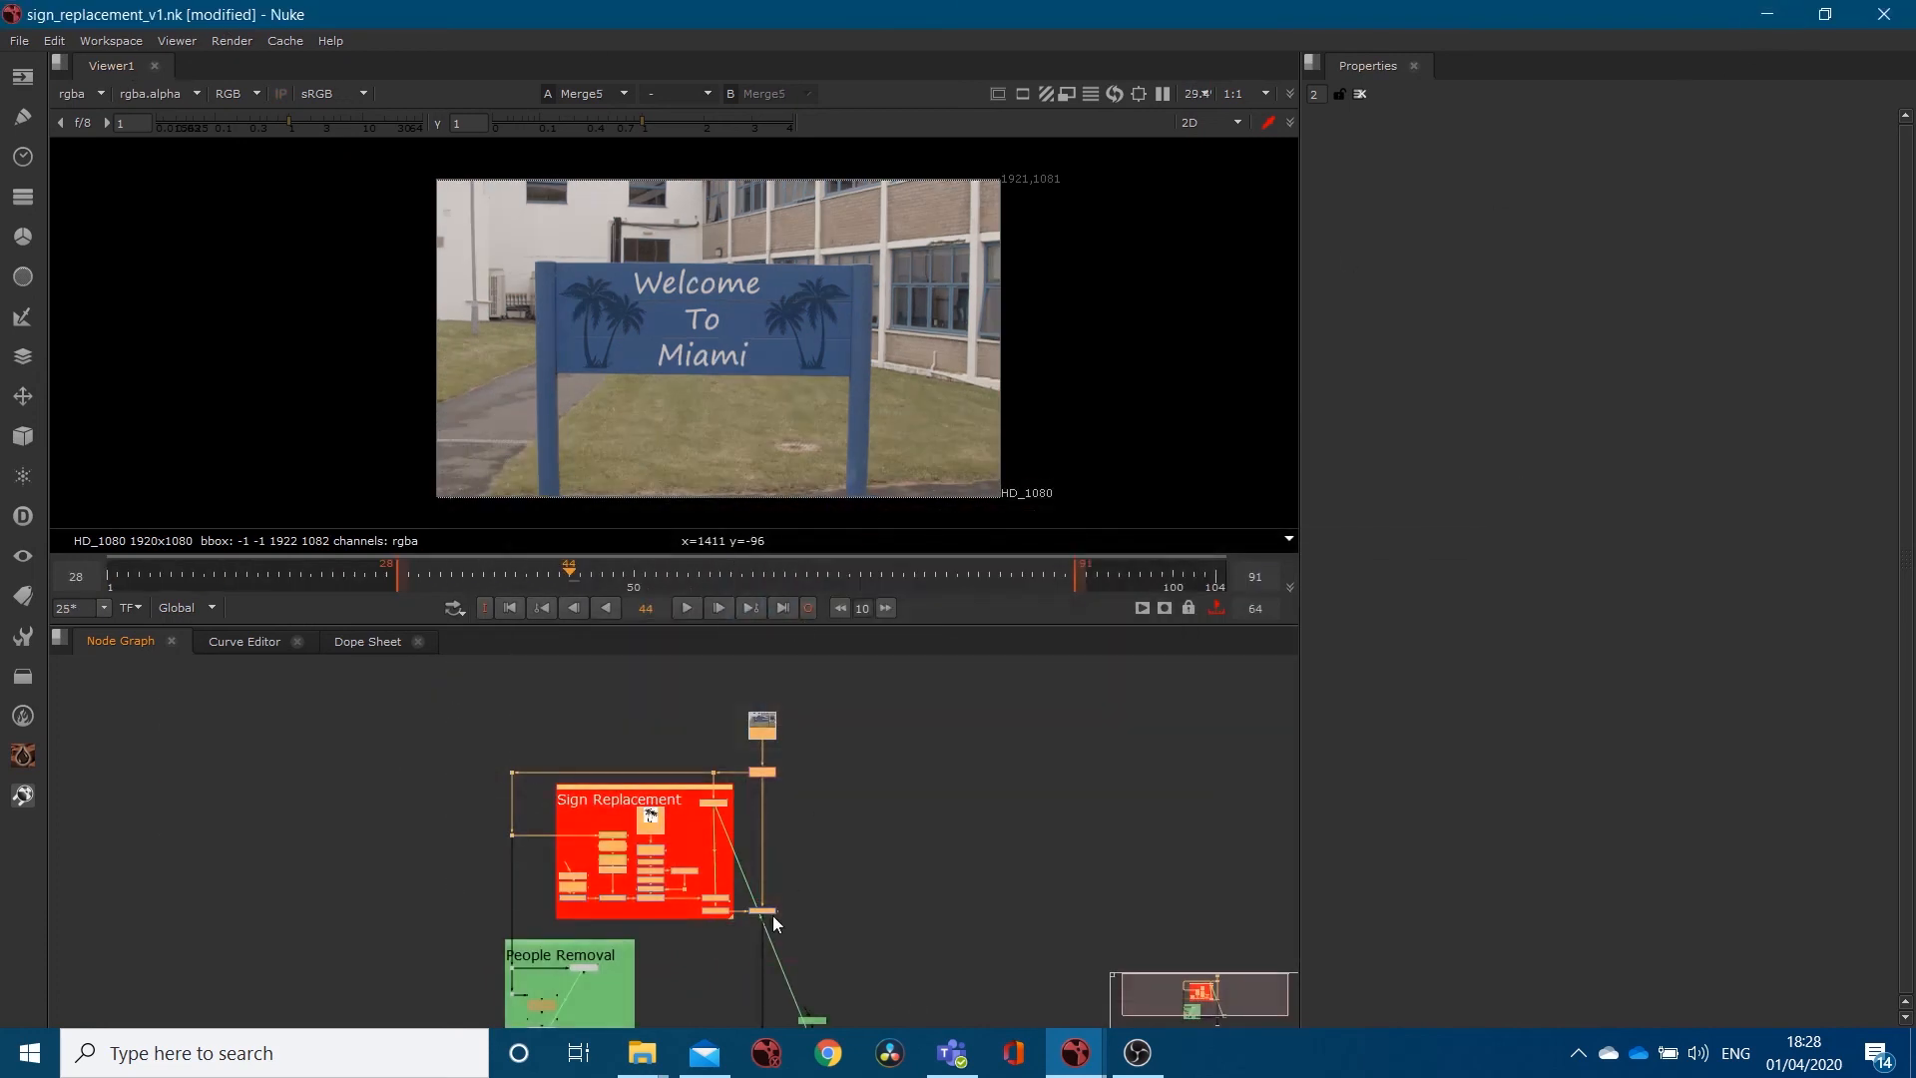
In the sign_replacement_v1.nk comp, move the Viewer node aside and view the Merge node beside the Sign Replacement backdrop.
{"action": "middle_click_drag", "start_coordinate": [828, 1001], "coordinate": [787, 775]}
{"action": "left_click_drag", "start_coordinate": [722, 878], "coordinate": [872, 804]}
{"action": "left_click", "coordinate": [730, 679]}
{"action": "key", "text": "1"}
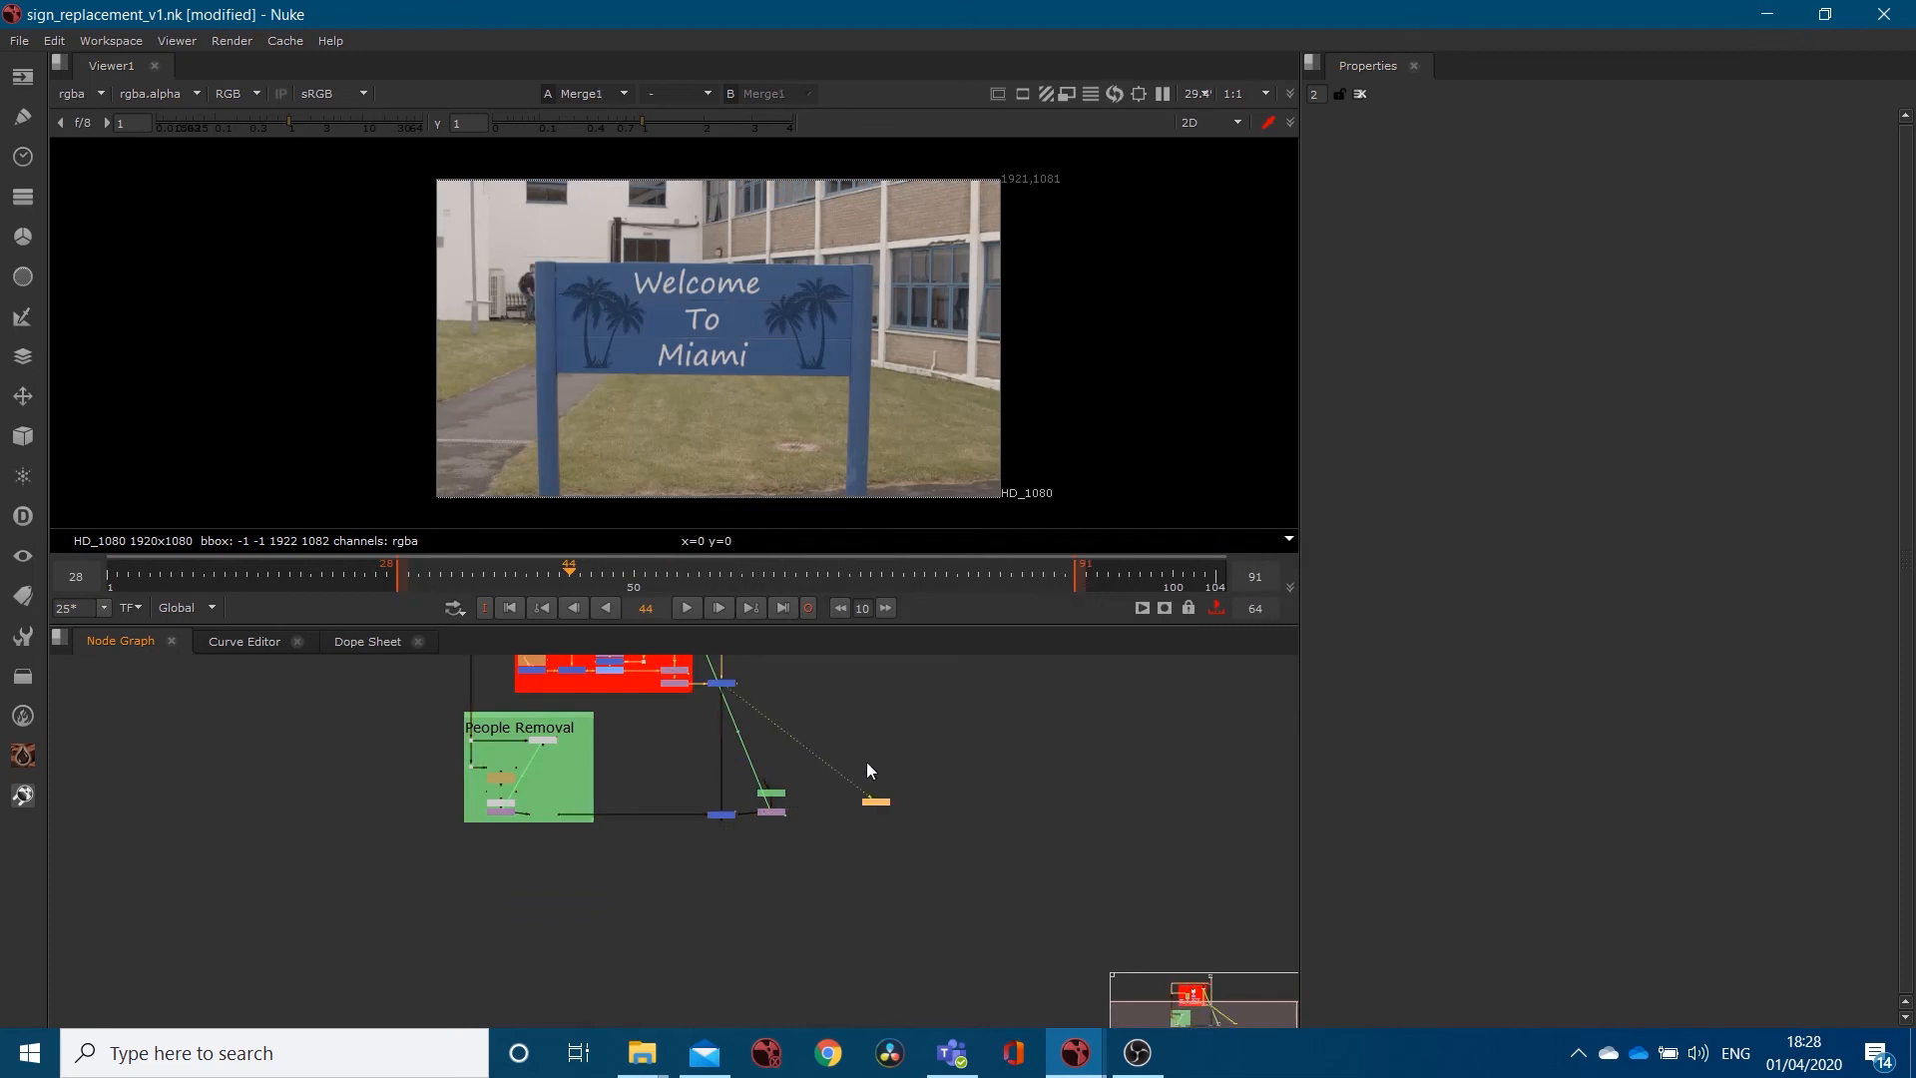
{"action": "middle_click_drag", "start_coordinate": [955, 720], "coordinate": [876, 887]}
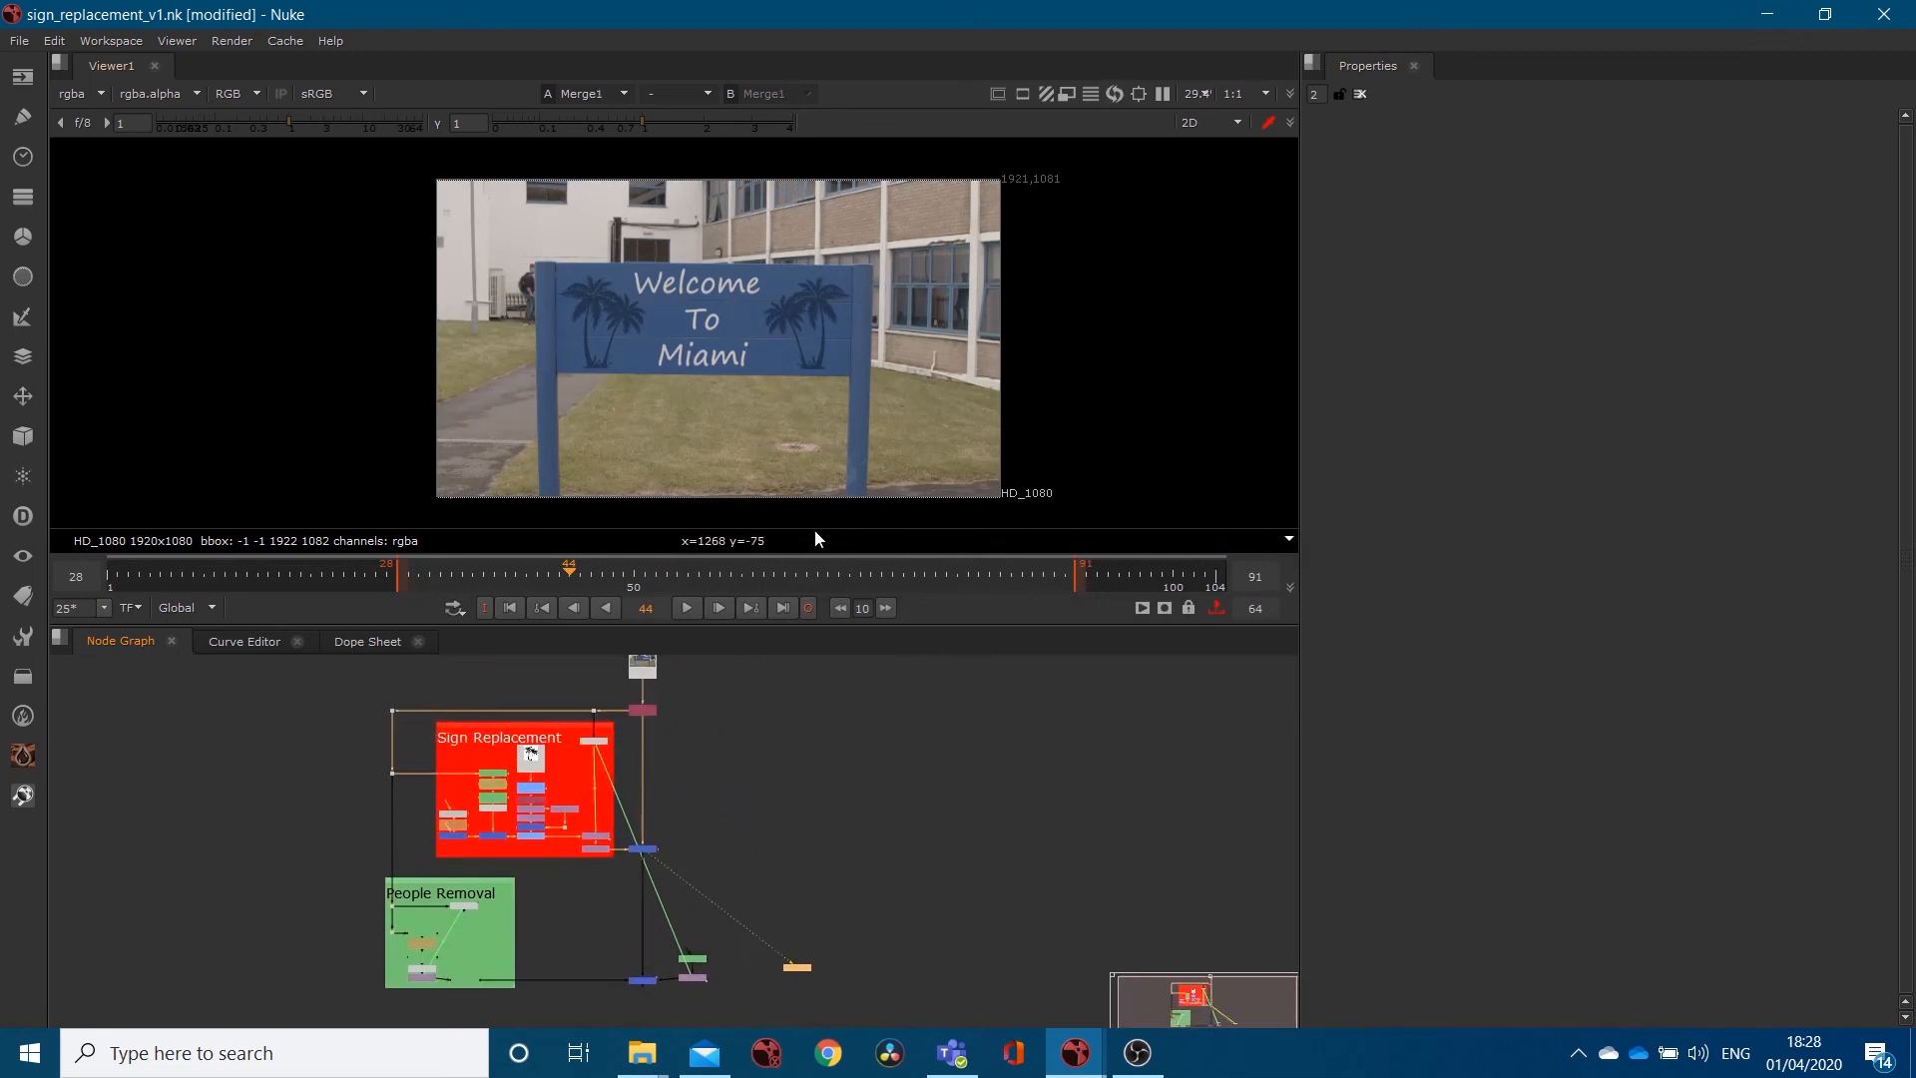
Insert the nodes from sign_nodes.nk into the comp and place them level with the original Sign Replacement backdrop.
{"action": "left_click", "coordinate": [17, 43]}
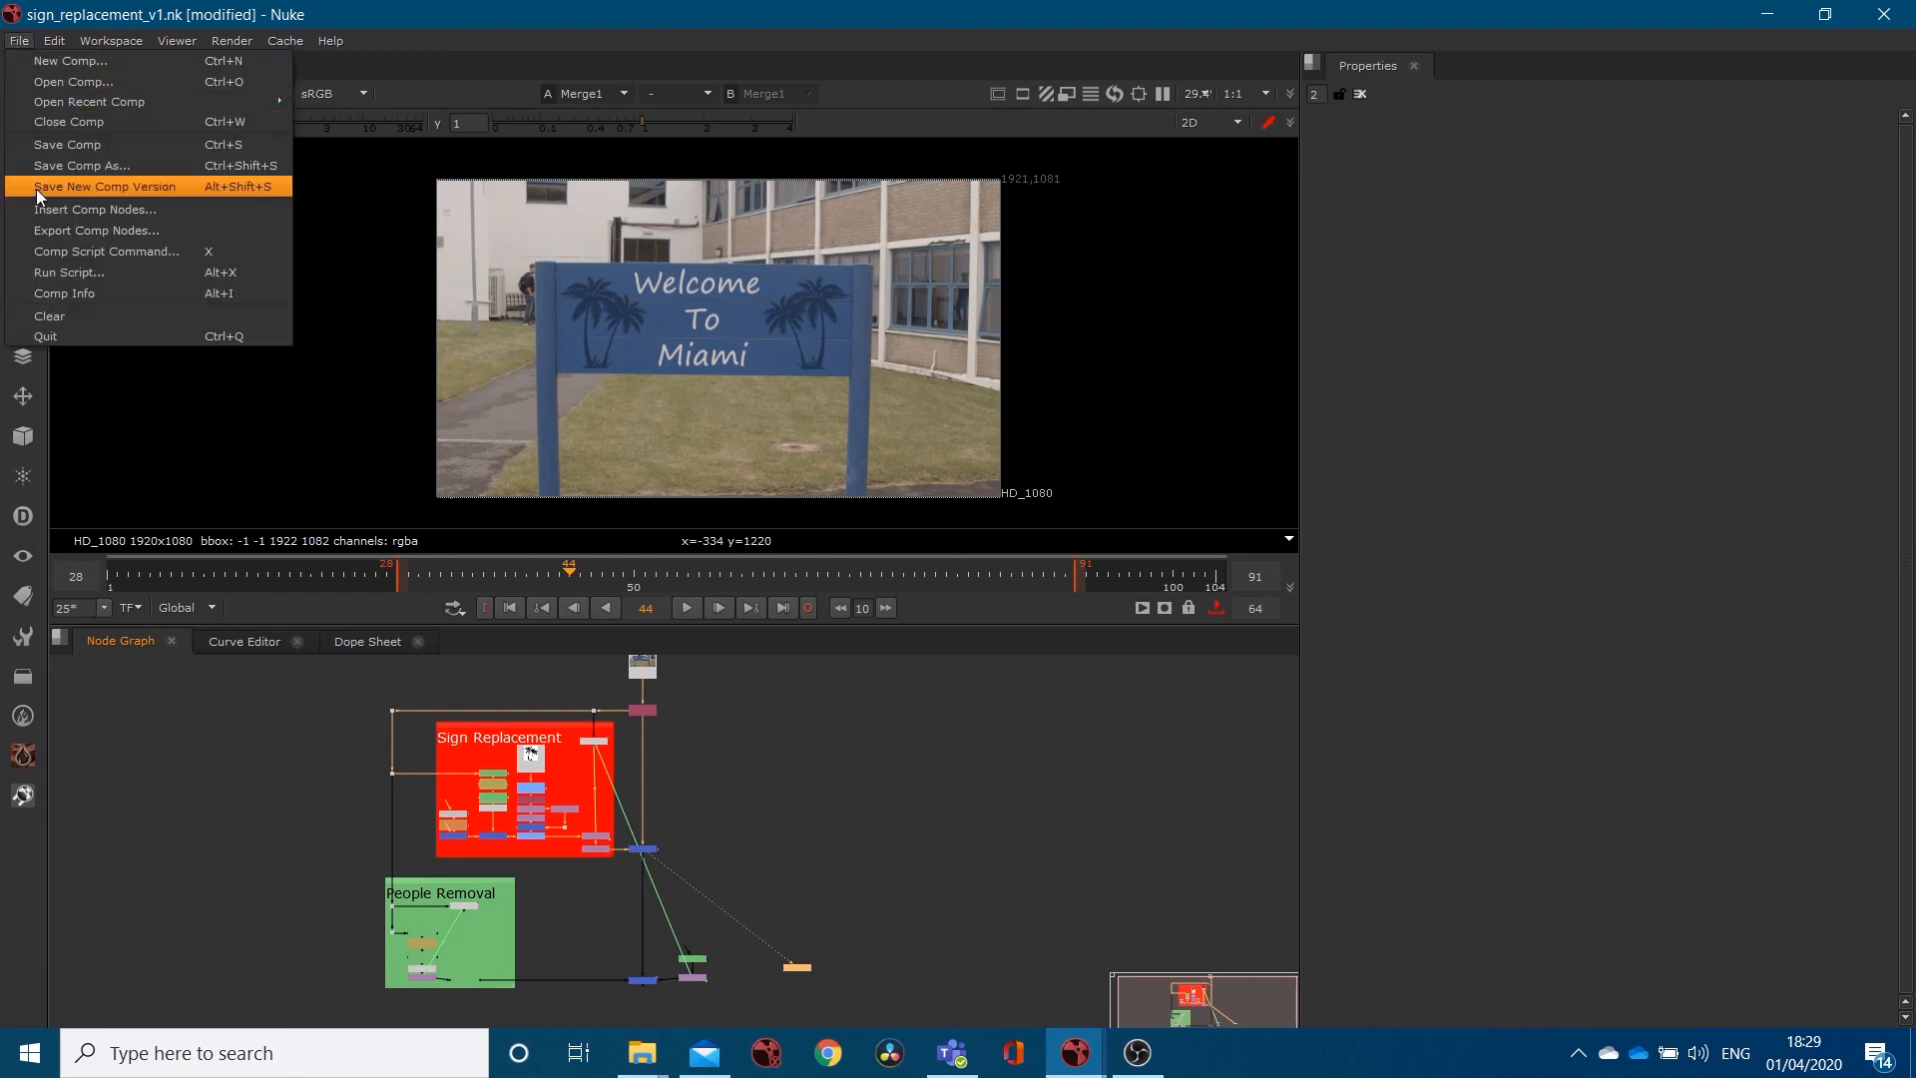
{"action": "left_click", "coordinate": [94, 207]}
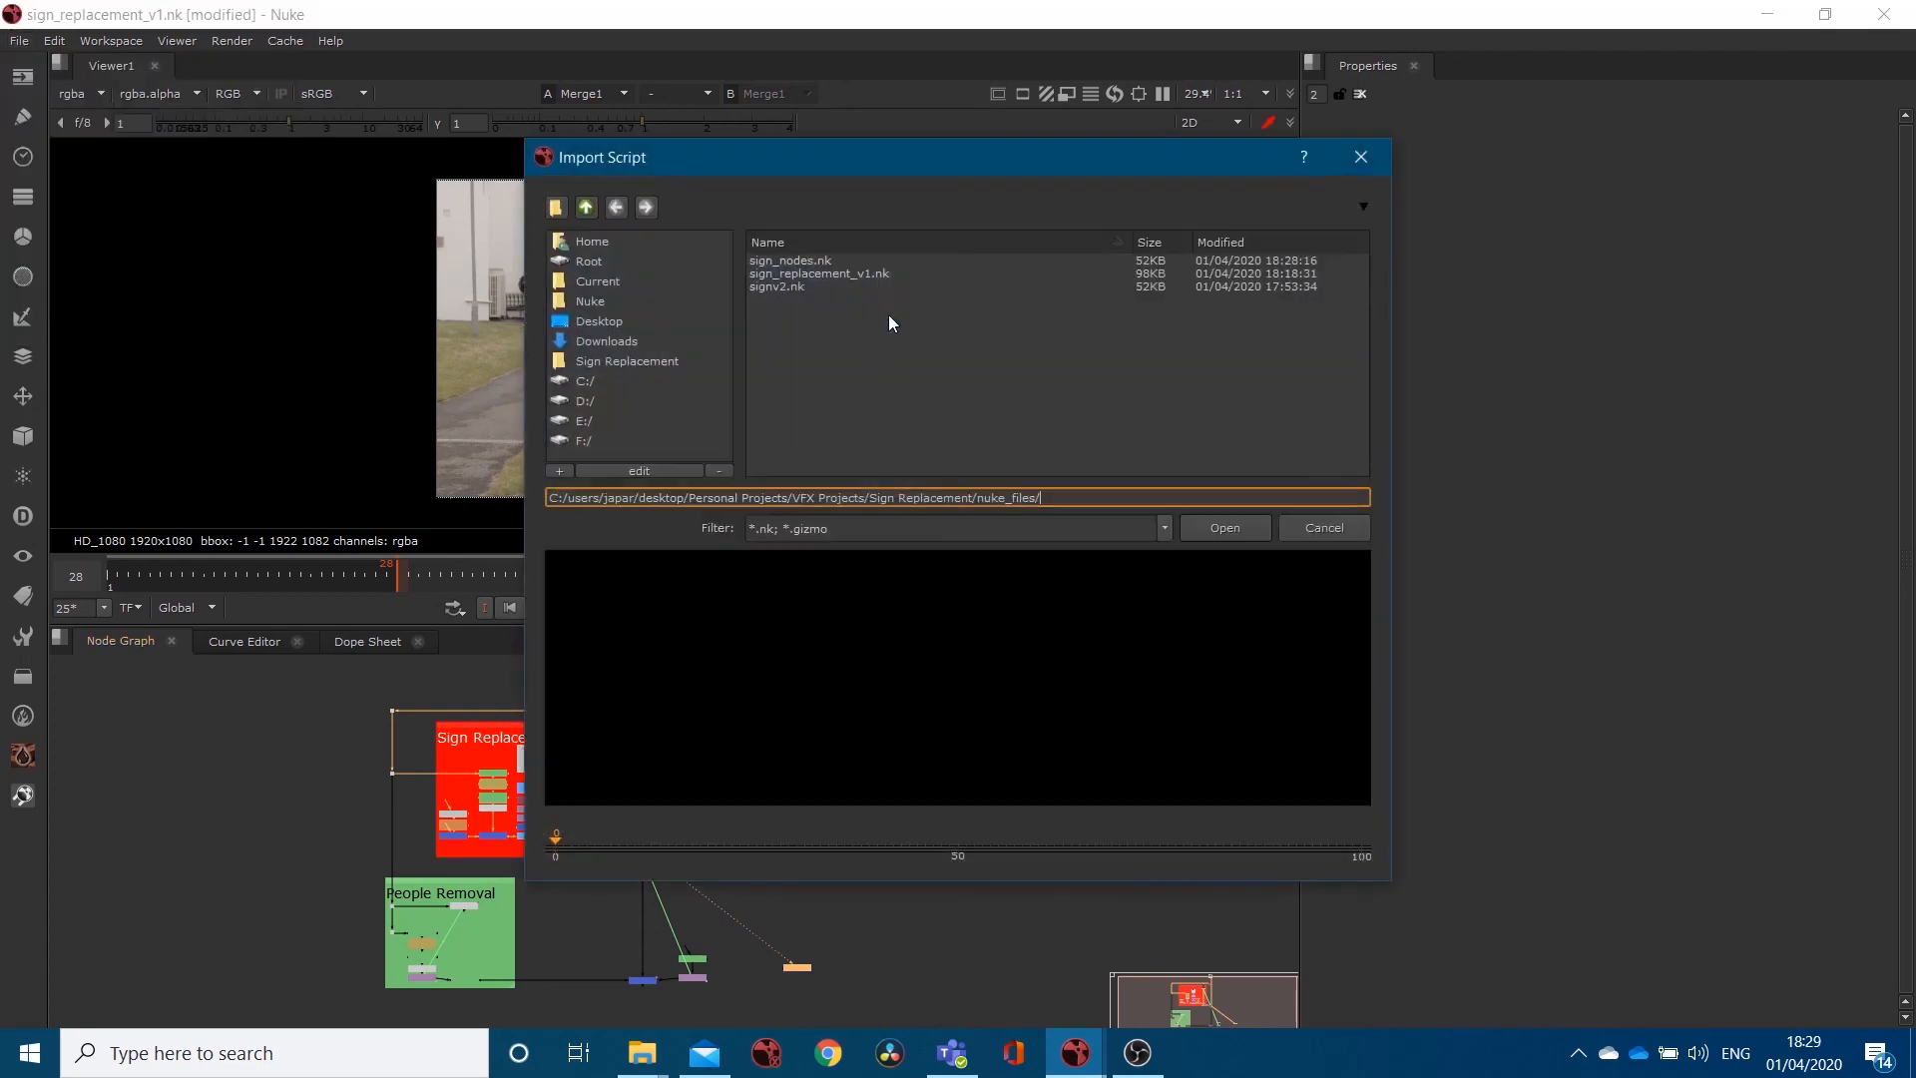
{"action": "left_click", "coordinate": [806, 289]}
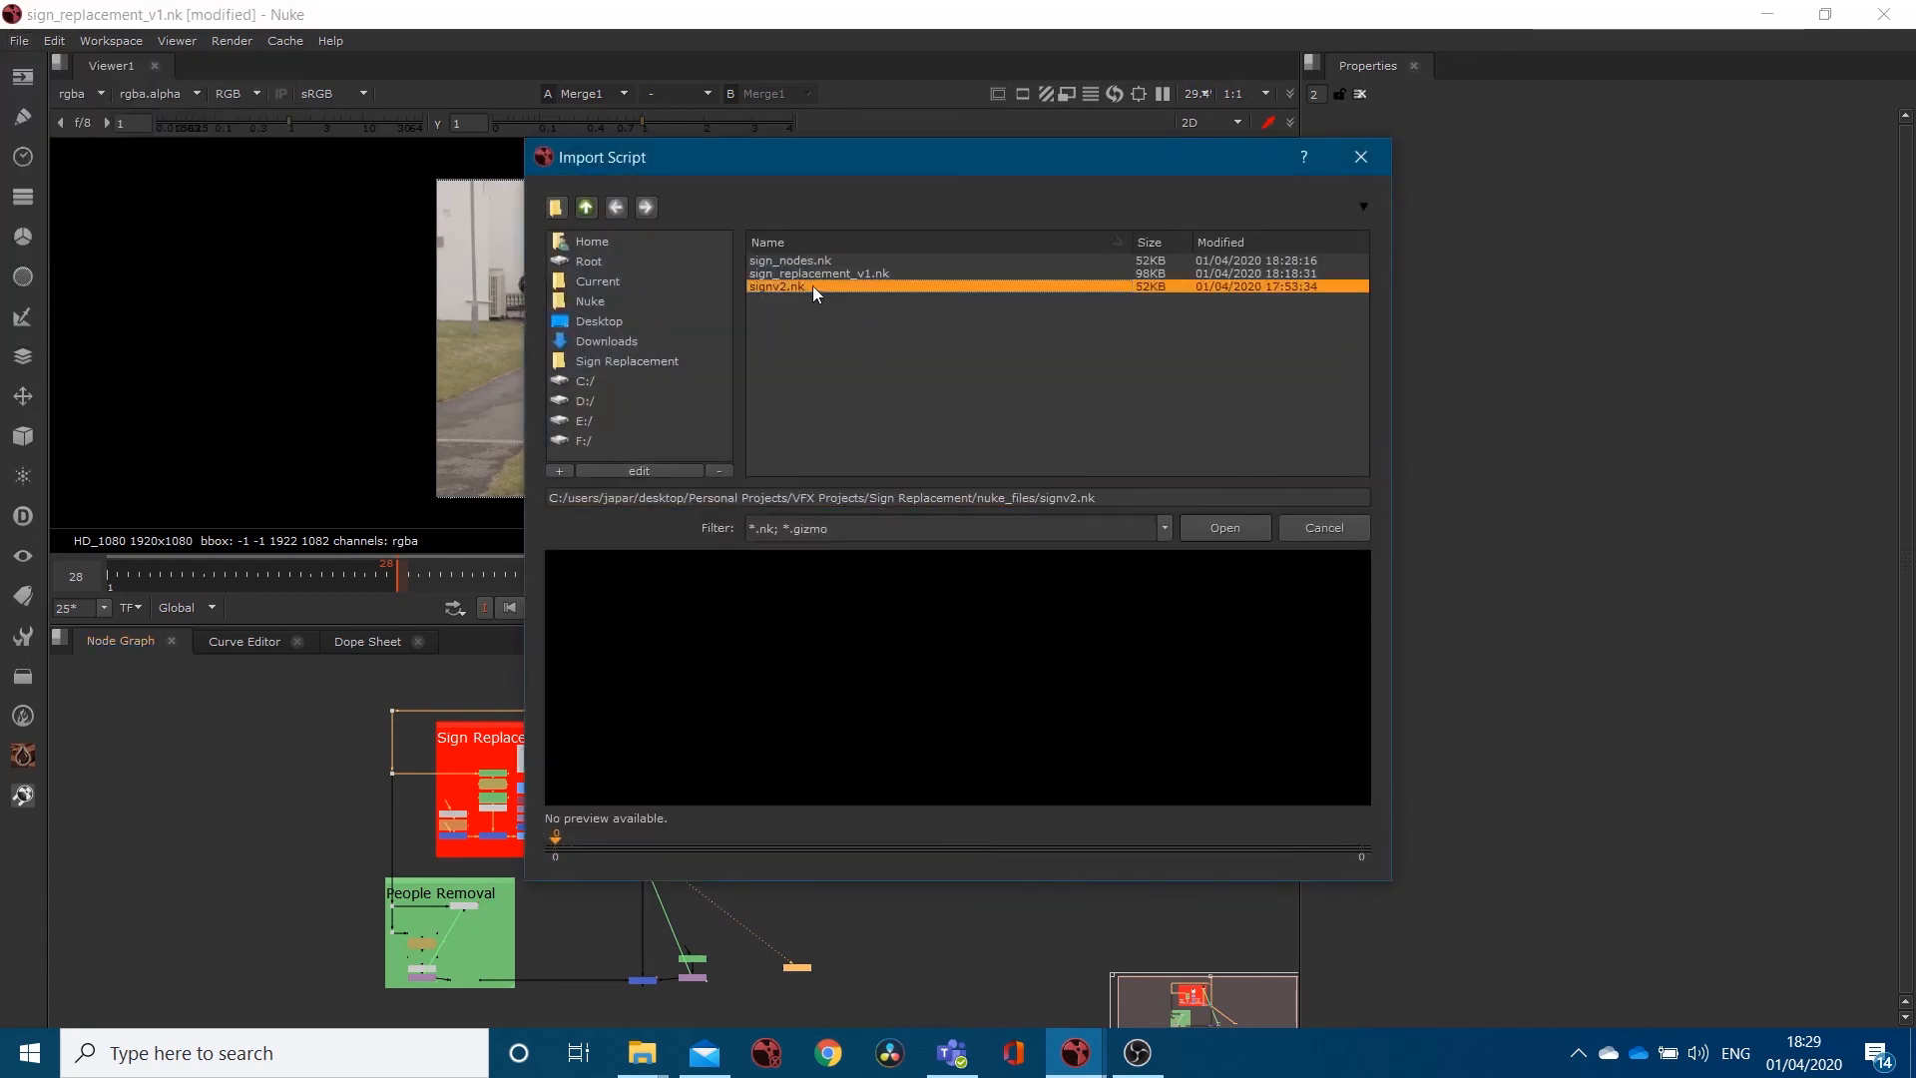
{"action": "left_click", "coordinate": [816, 261]}
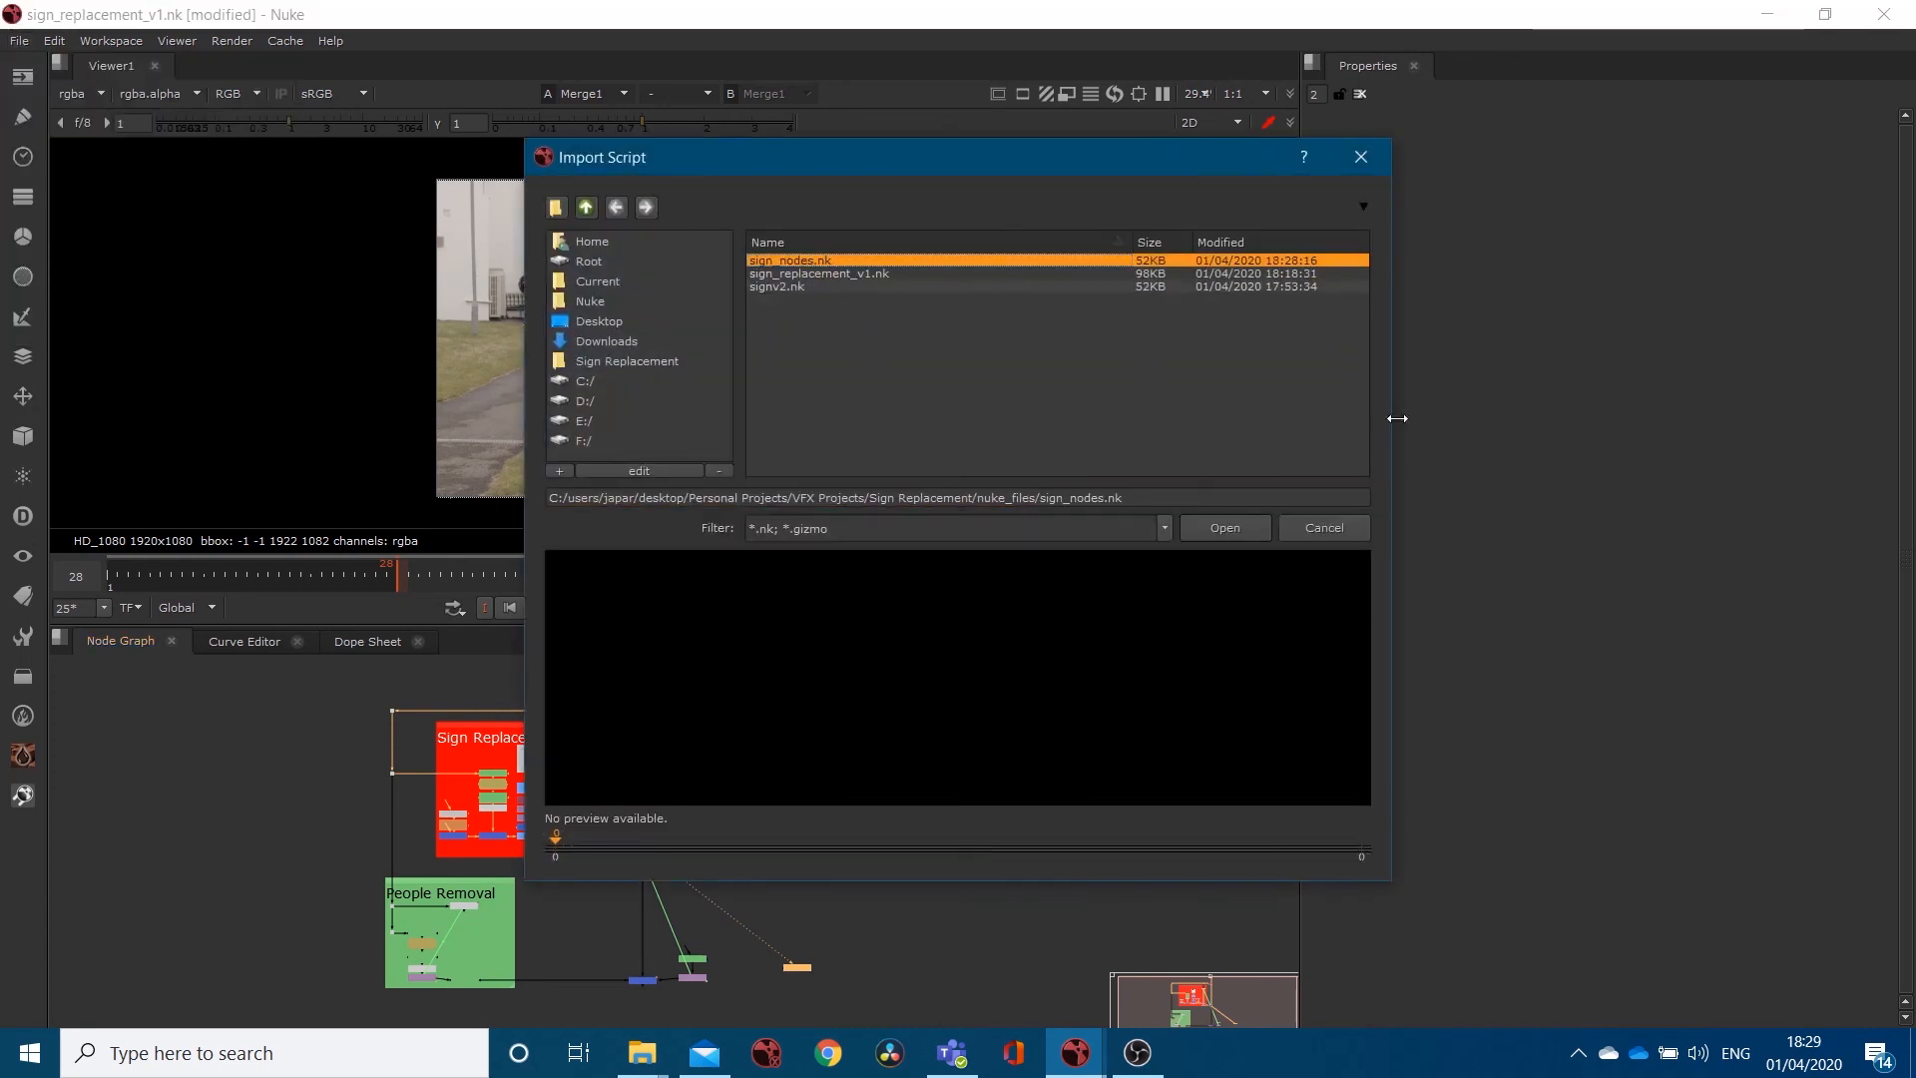
{"action": "left_click", "coordinate": [1225, 527]}
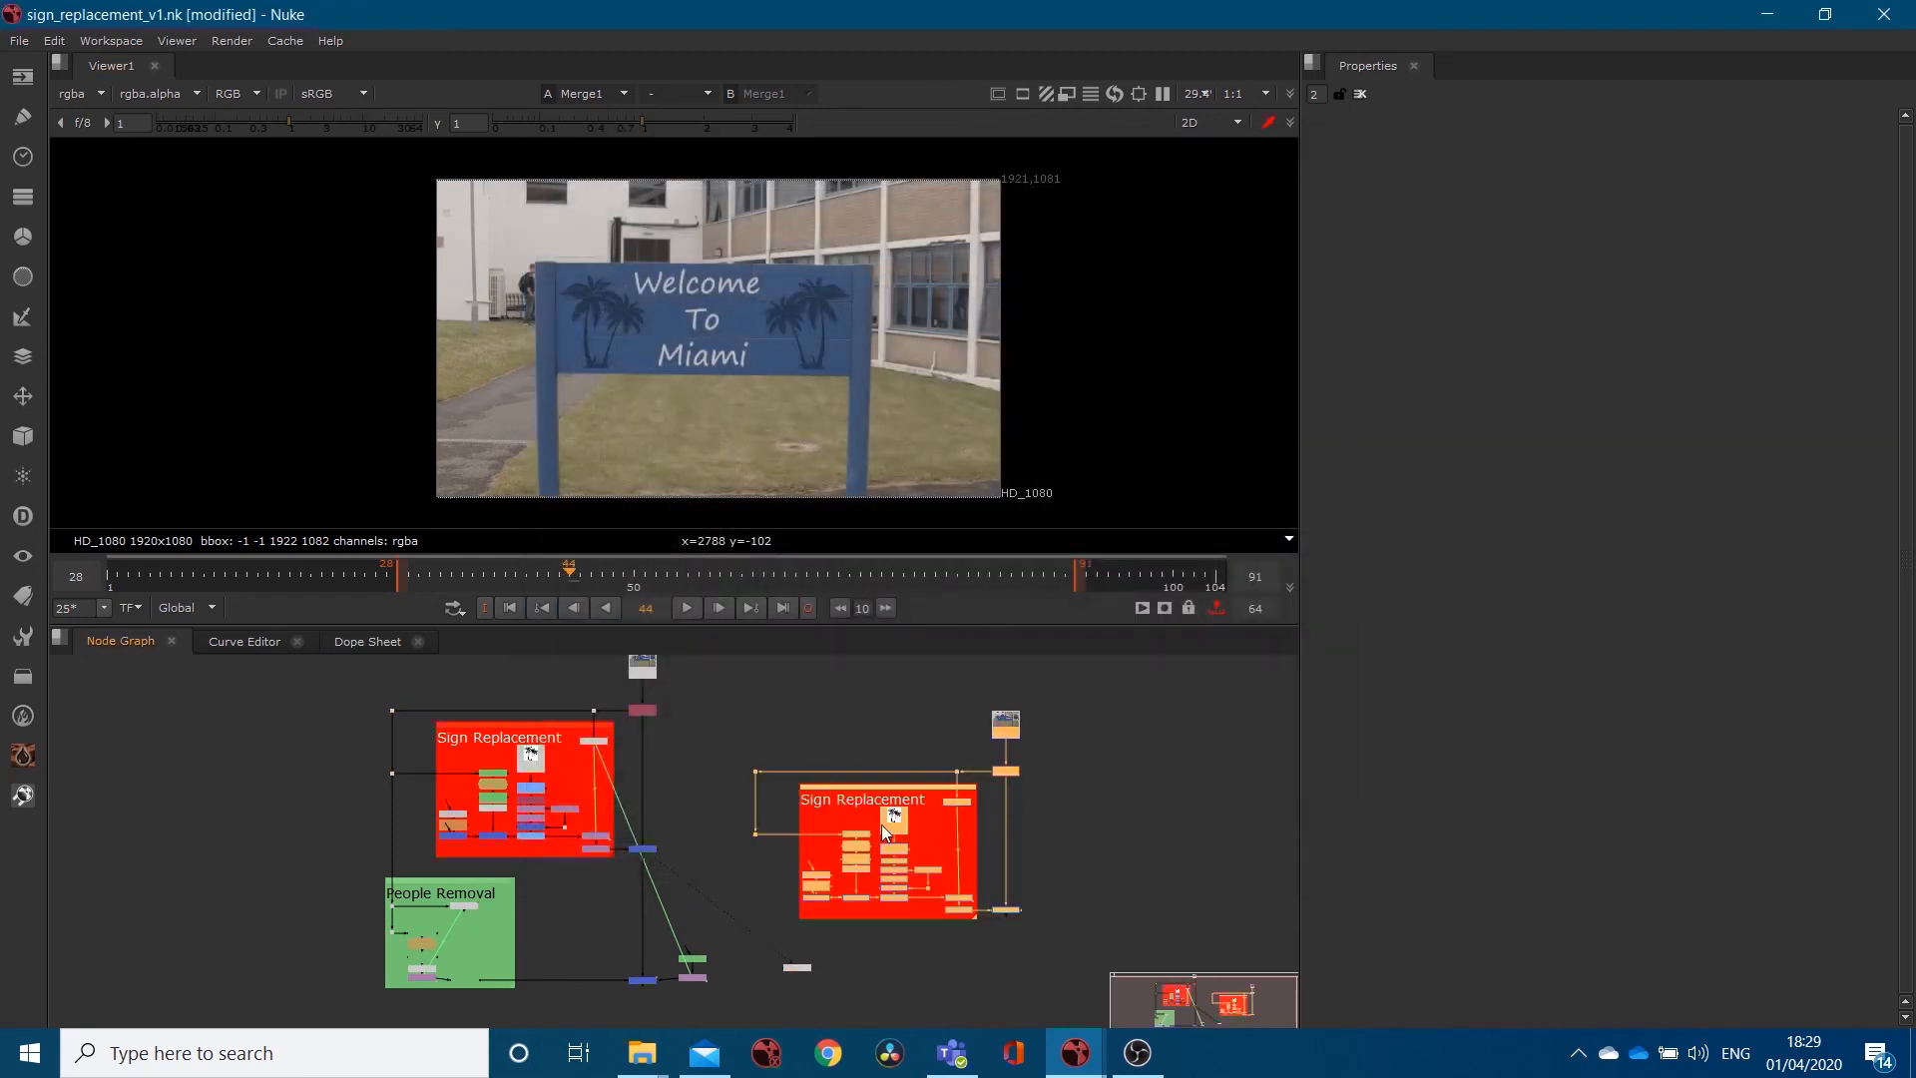
{"action": "left_click_drag", "start_coordinate": [882, 824], "coordinate": [906, 764]}
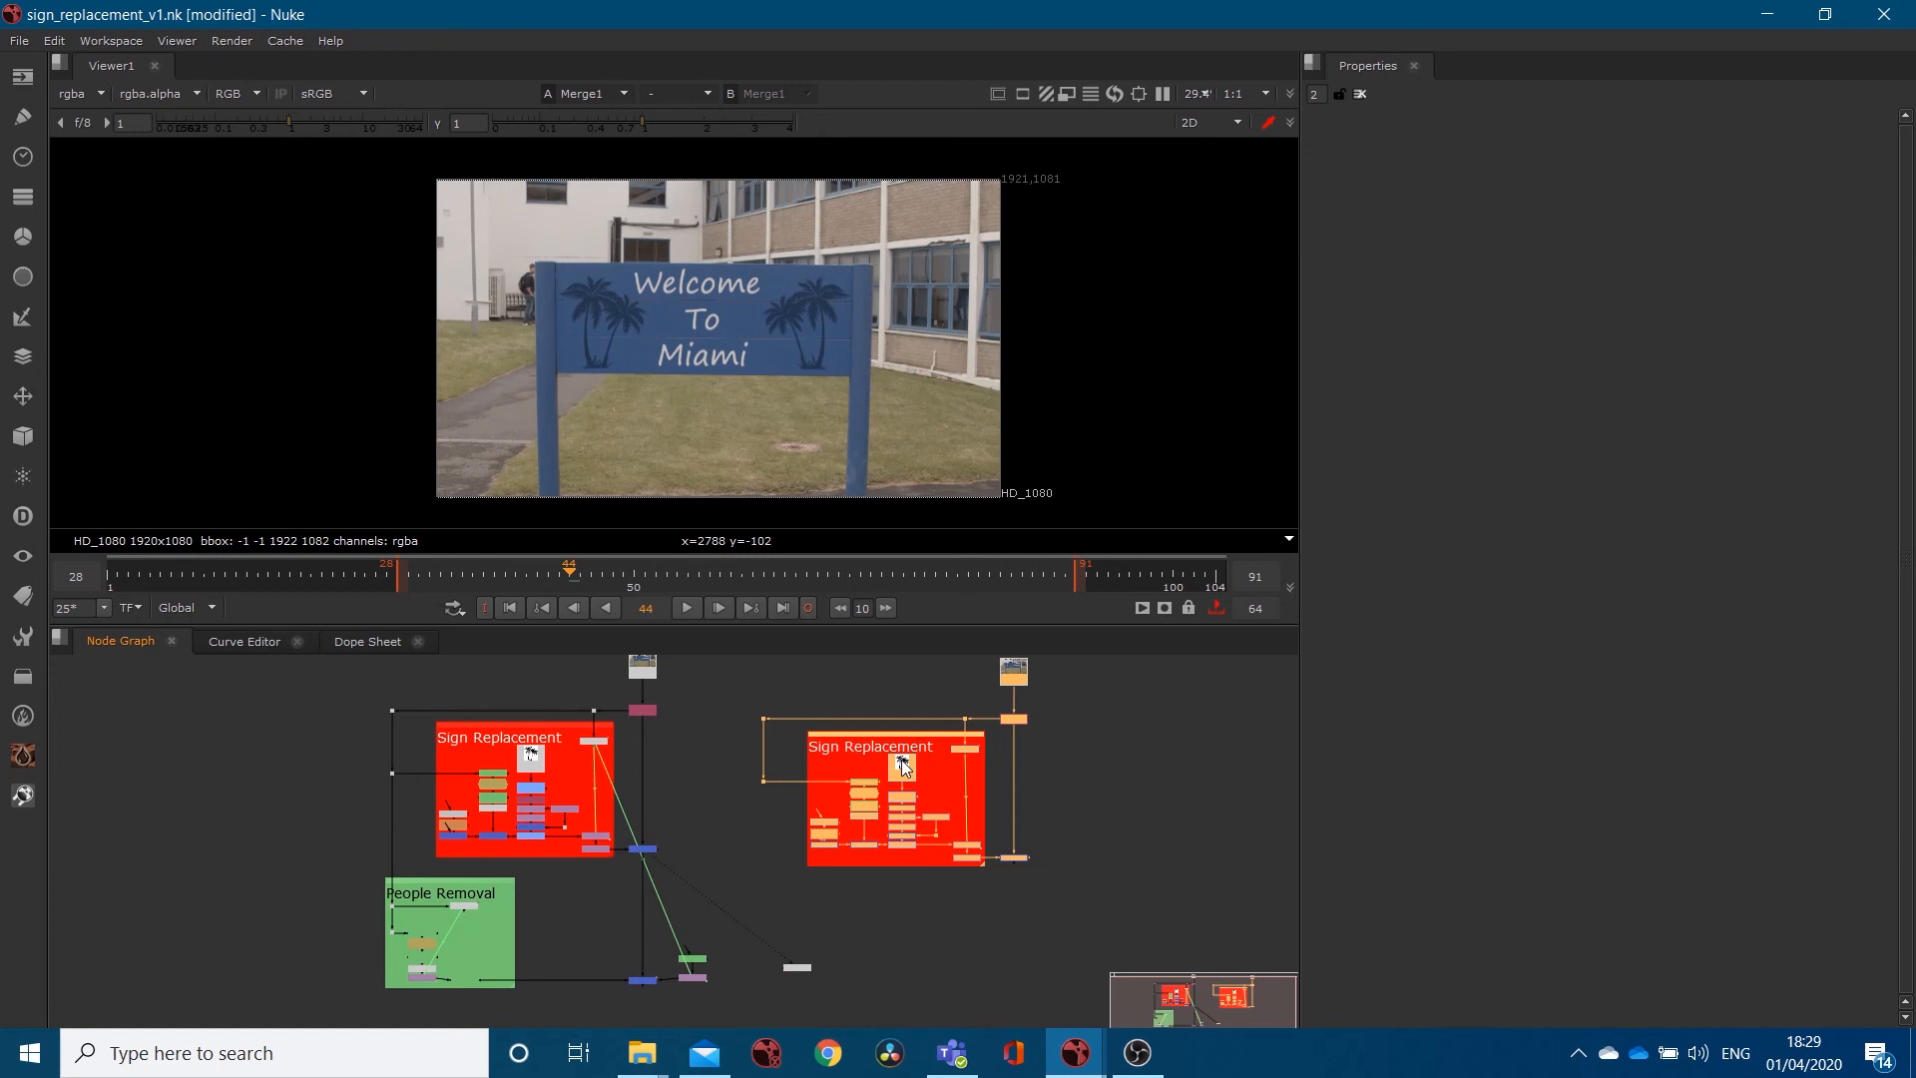
{"action": "left_click", "coordinate": [19, 41]}
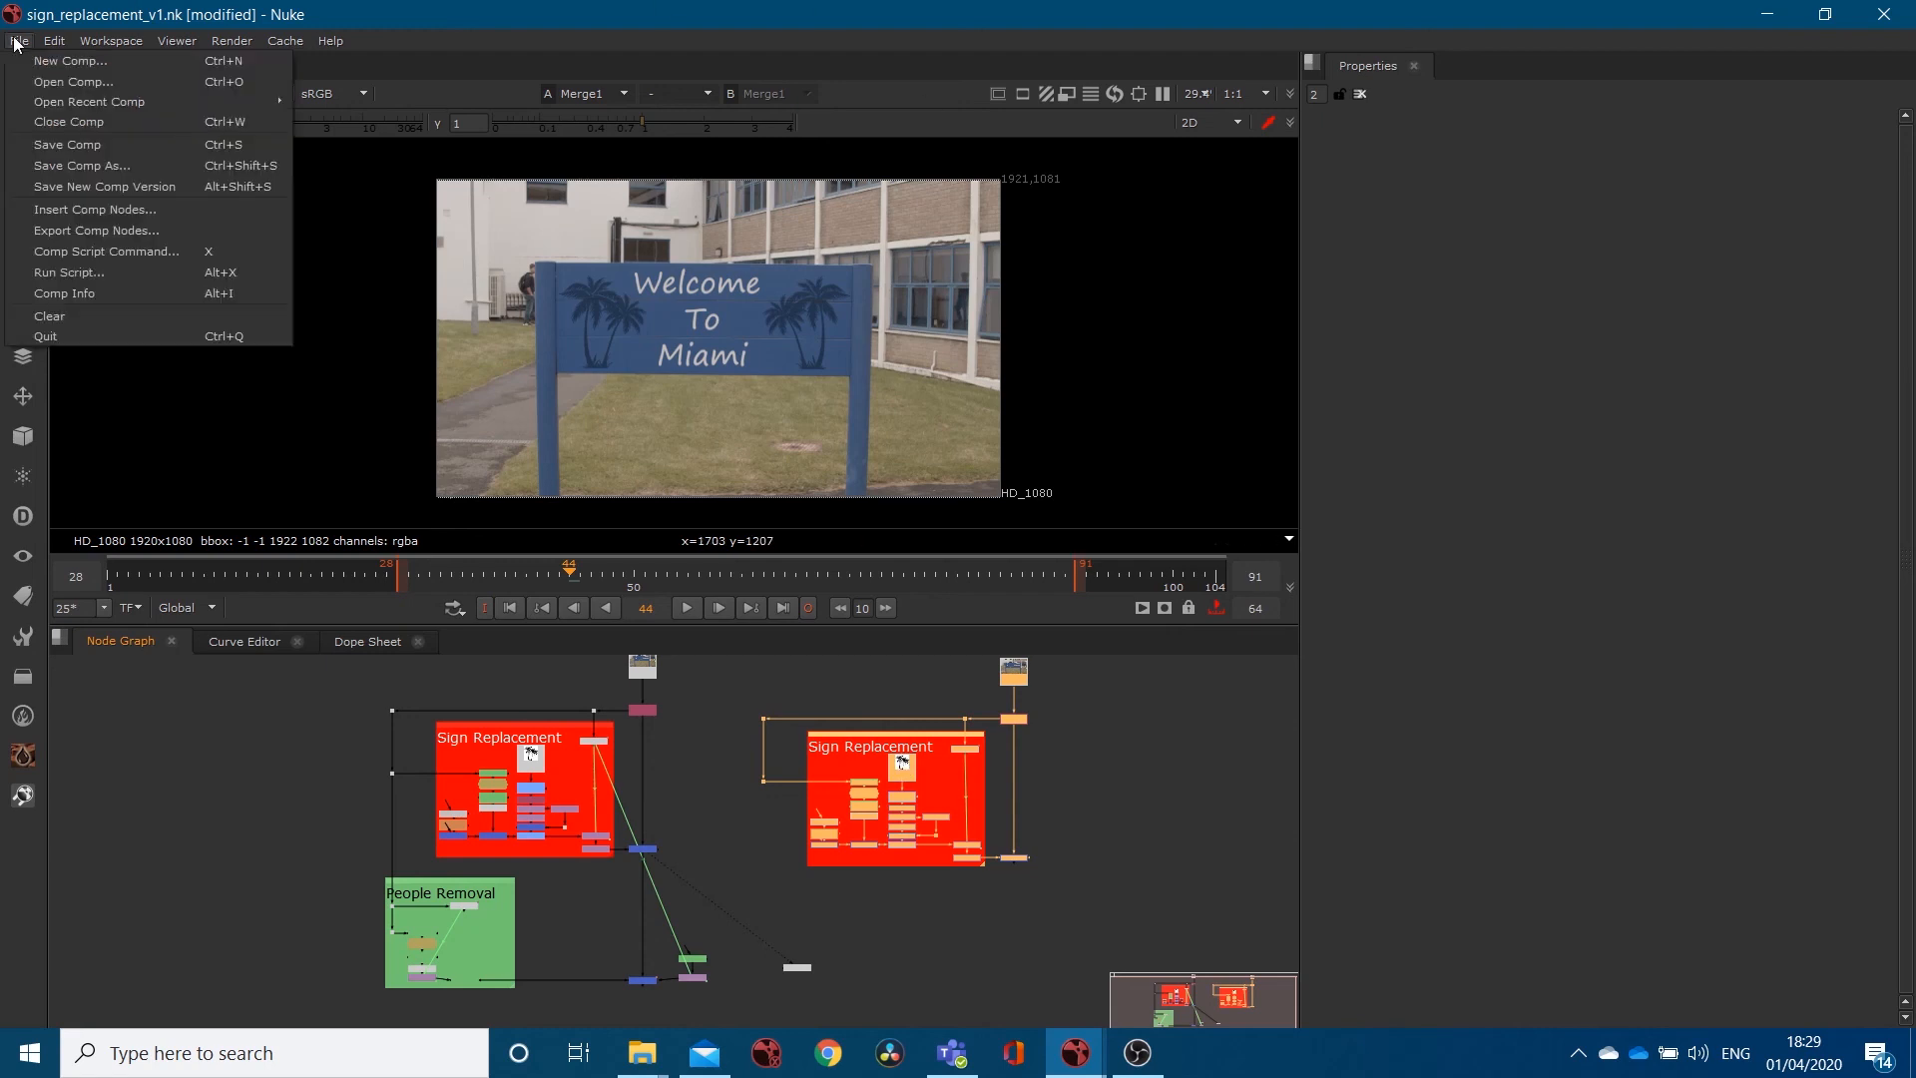
{"action": "left_click", "coordinate": [128, 164]}
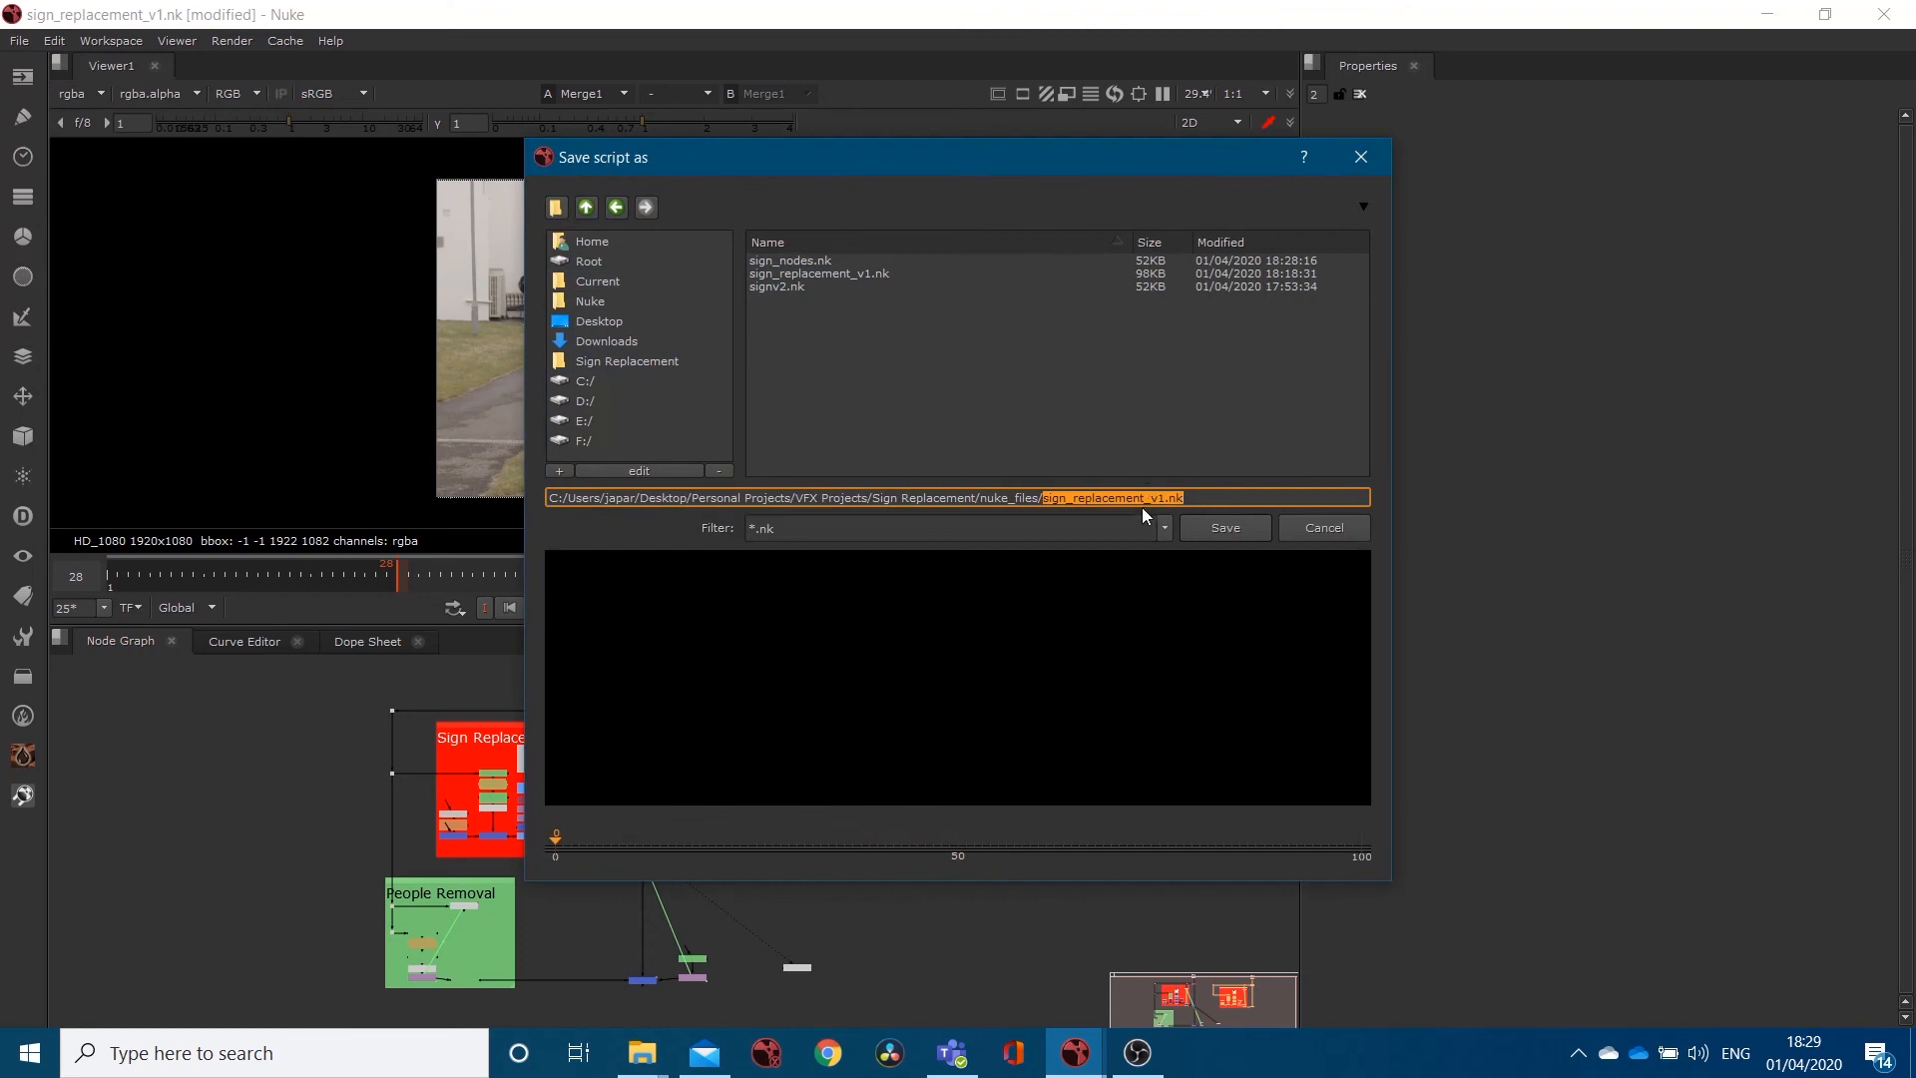
{"action": "left_click", "coordinate": [1162, 497]}
{"action": "left_click", "coordinate": [1295, 526]}
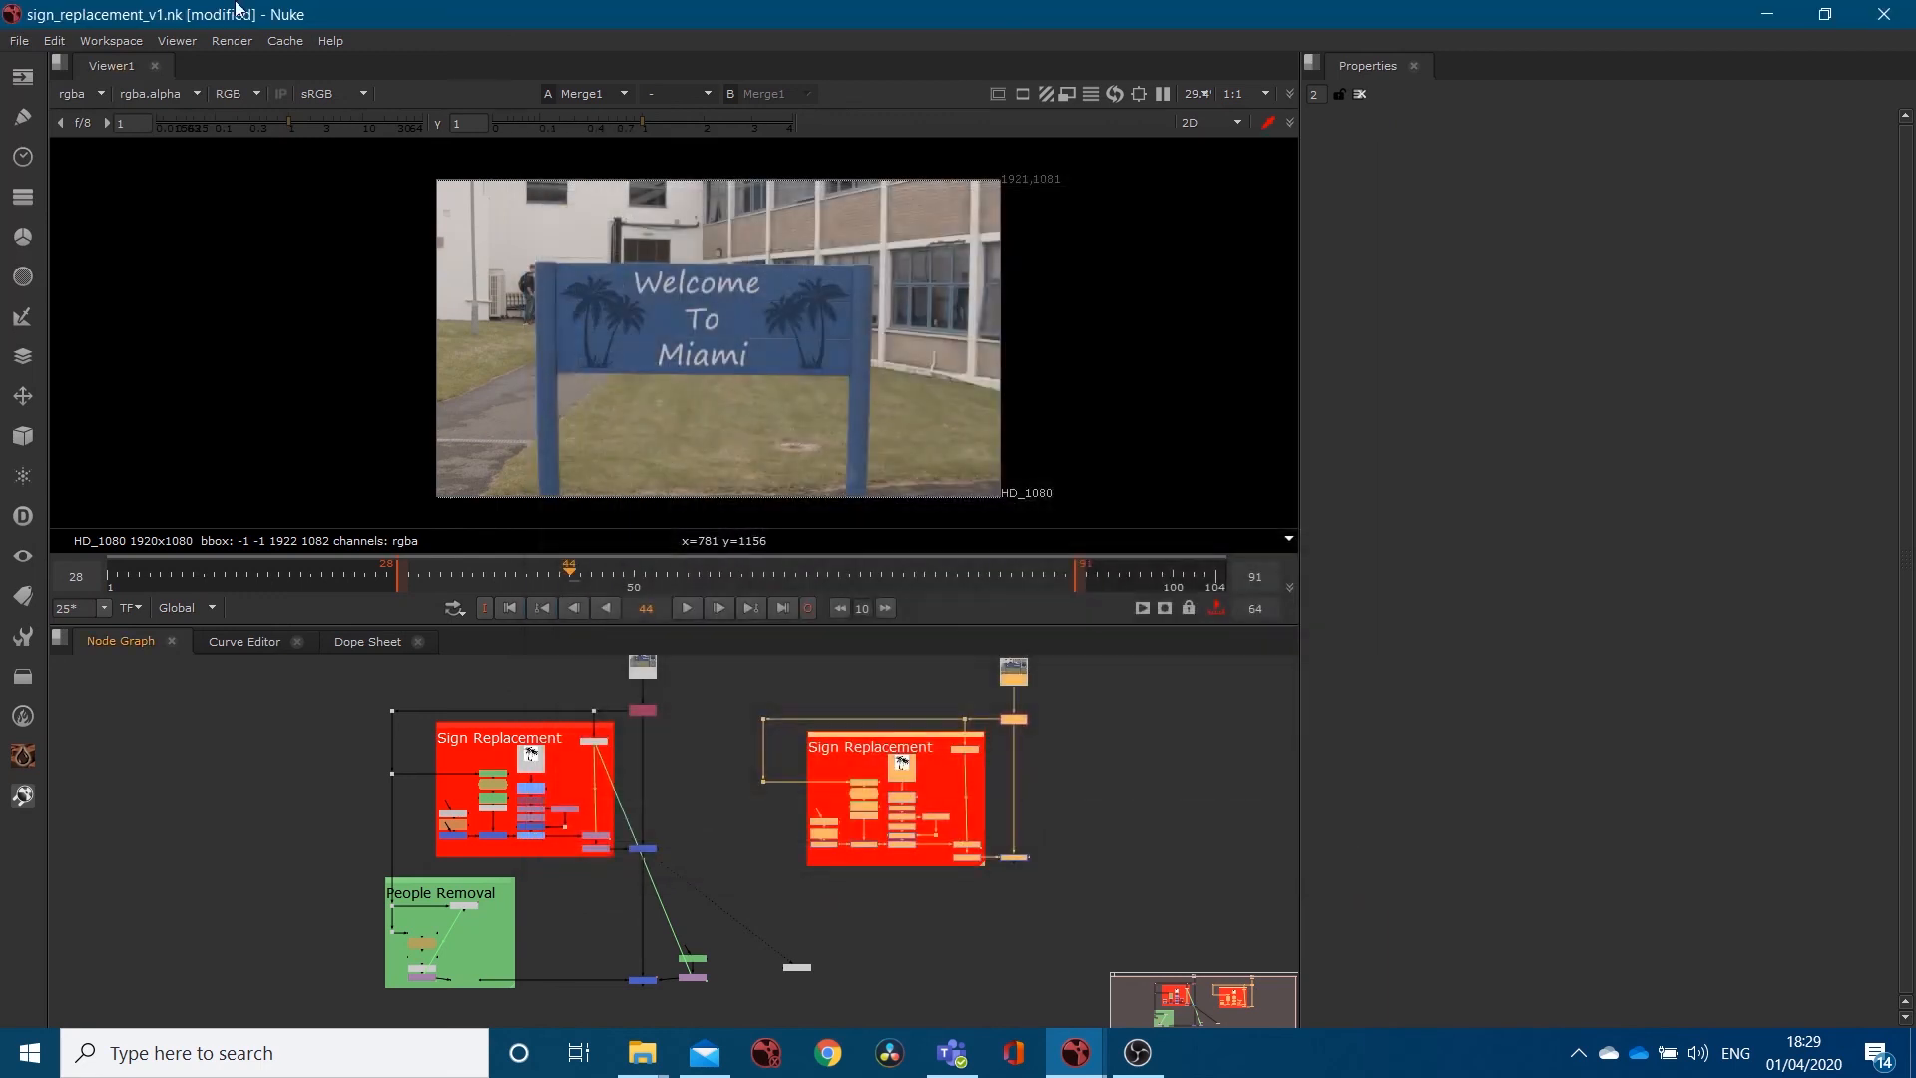
Save the comp as a new comp version.
{"action": "left_click", "coordinate": [17, 41]}
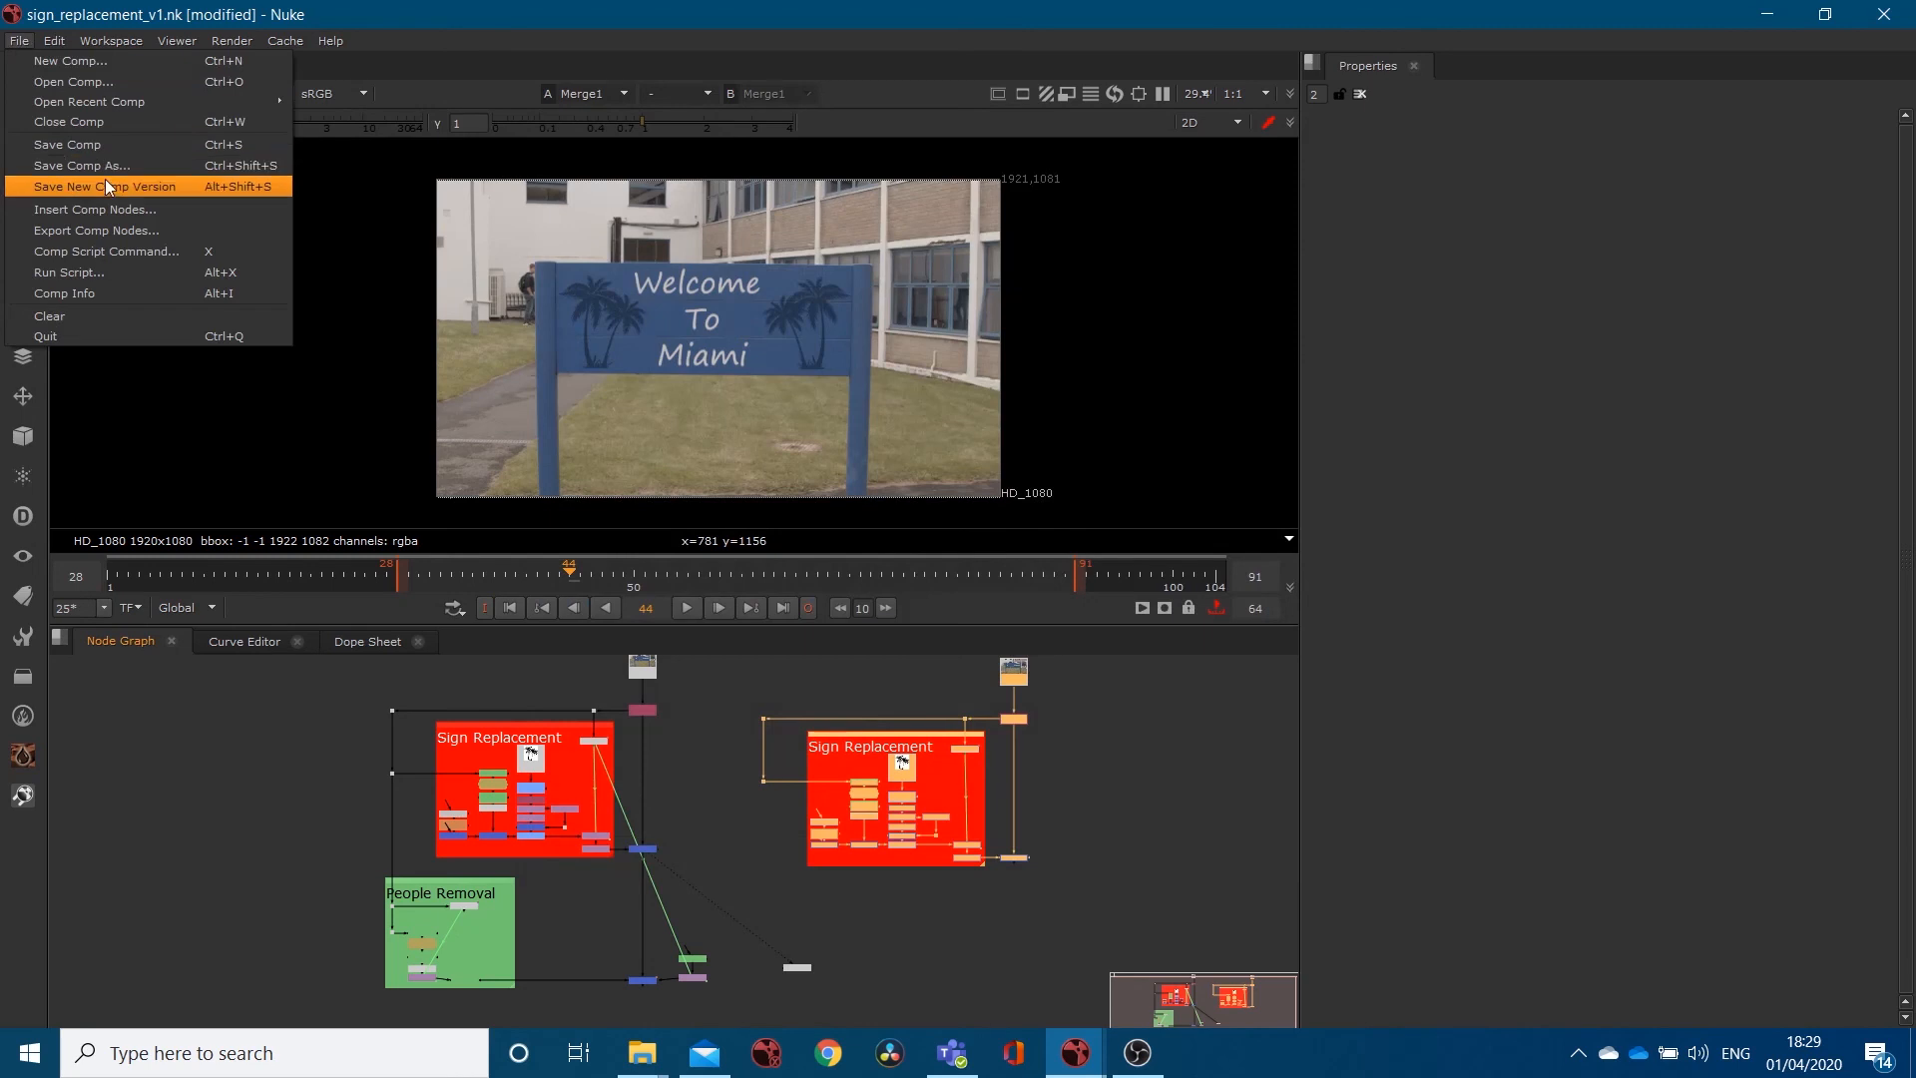
{"action": "mouse_move", "coordinate": [115, 41]}
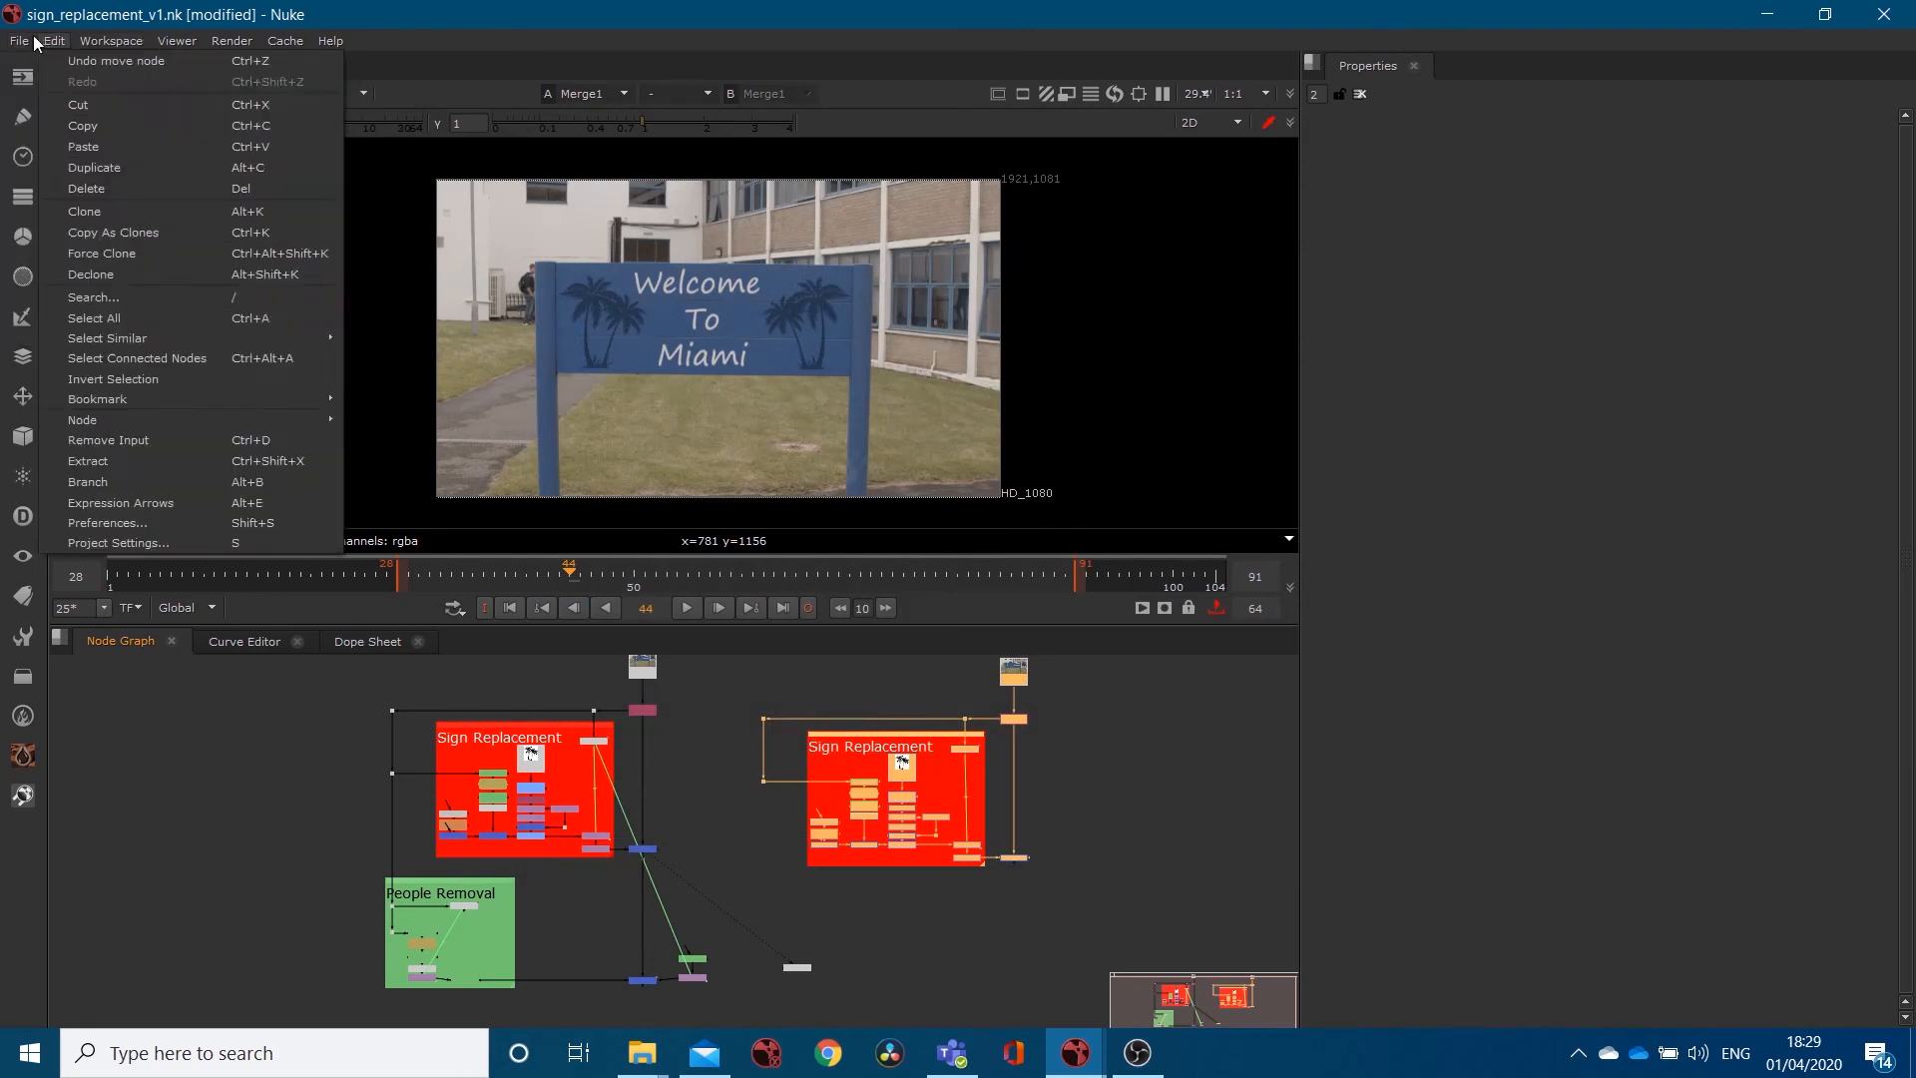
{"action": "mouse_move", "coordinate": [19, 41]}
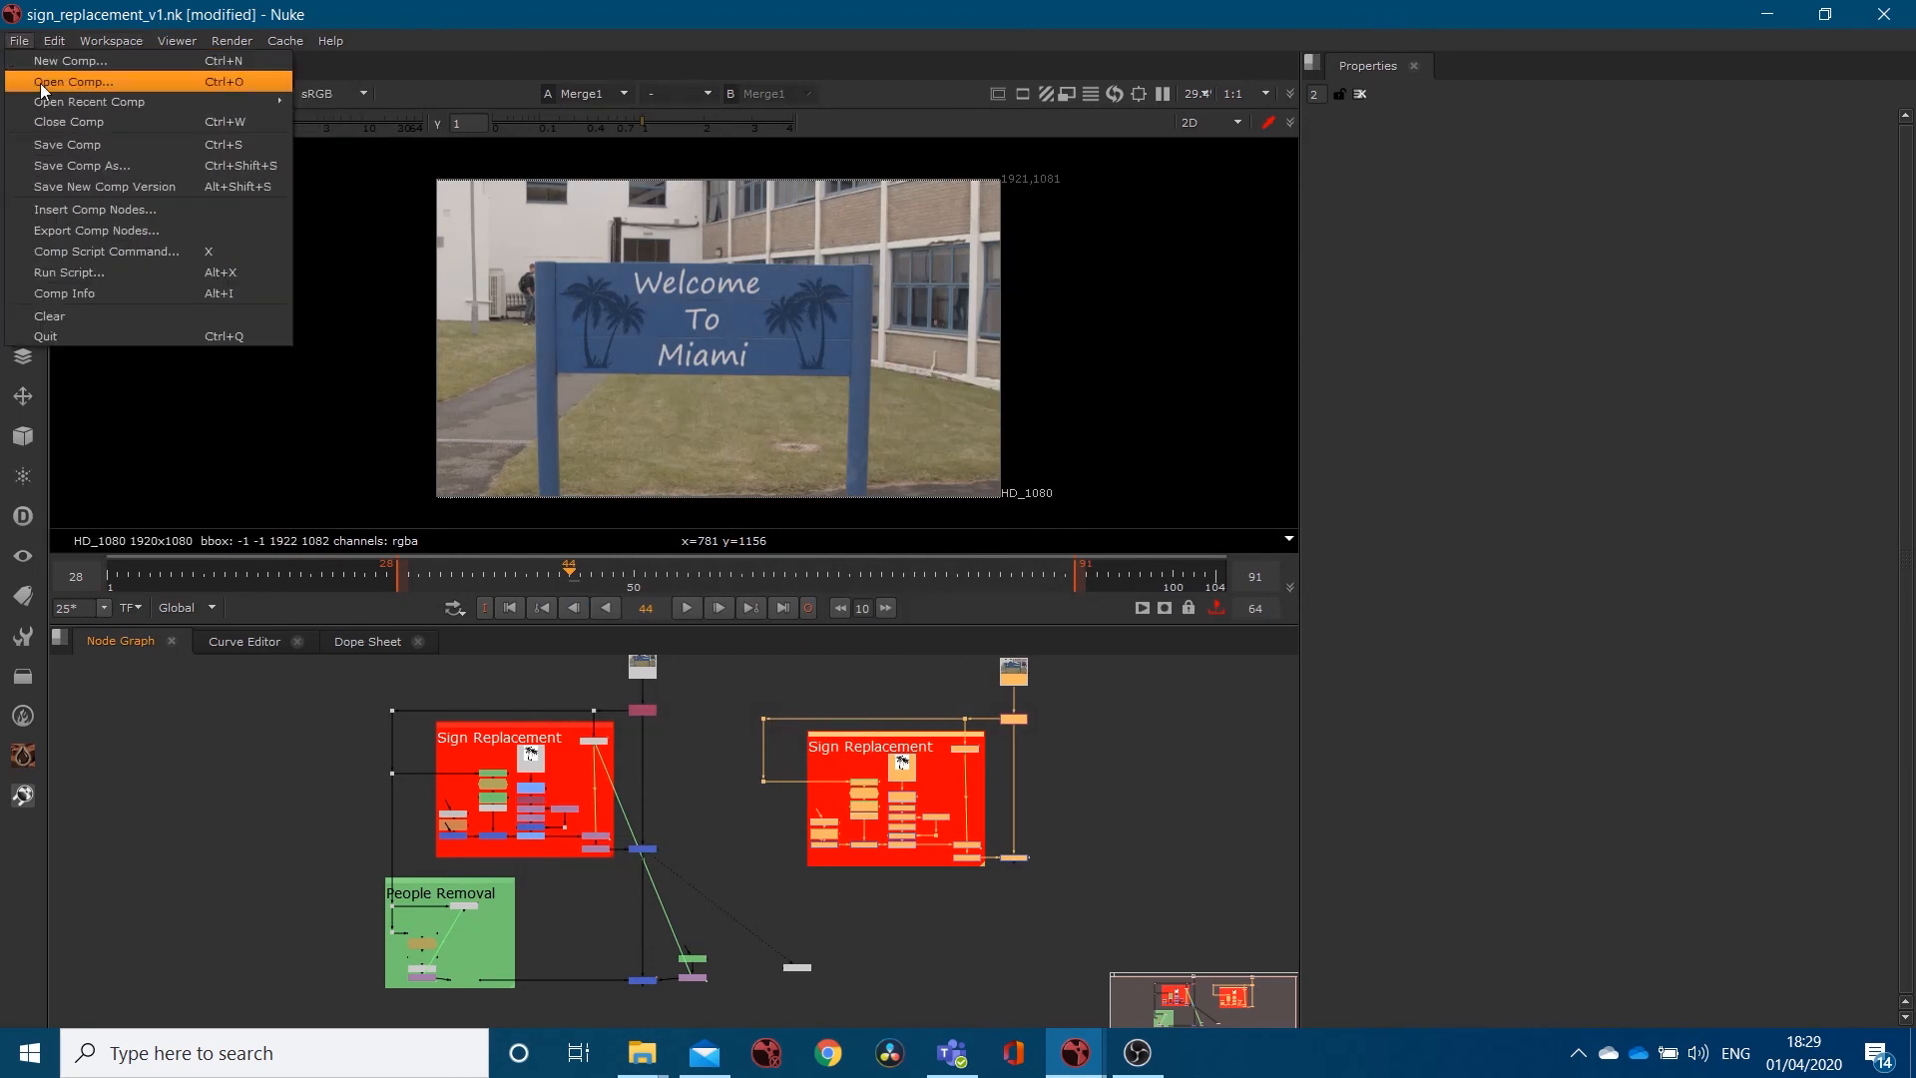
{"action": "left_click", "coordinate": [88, 187]}
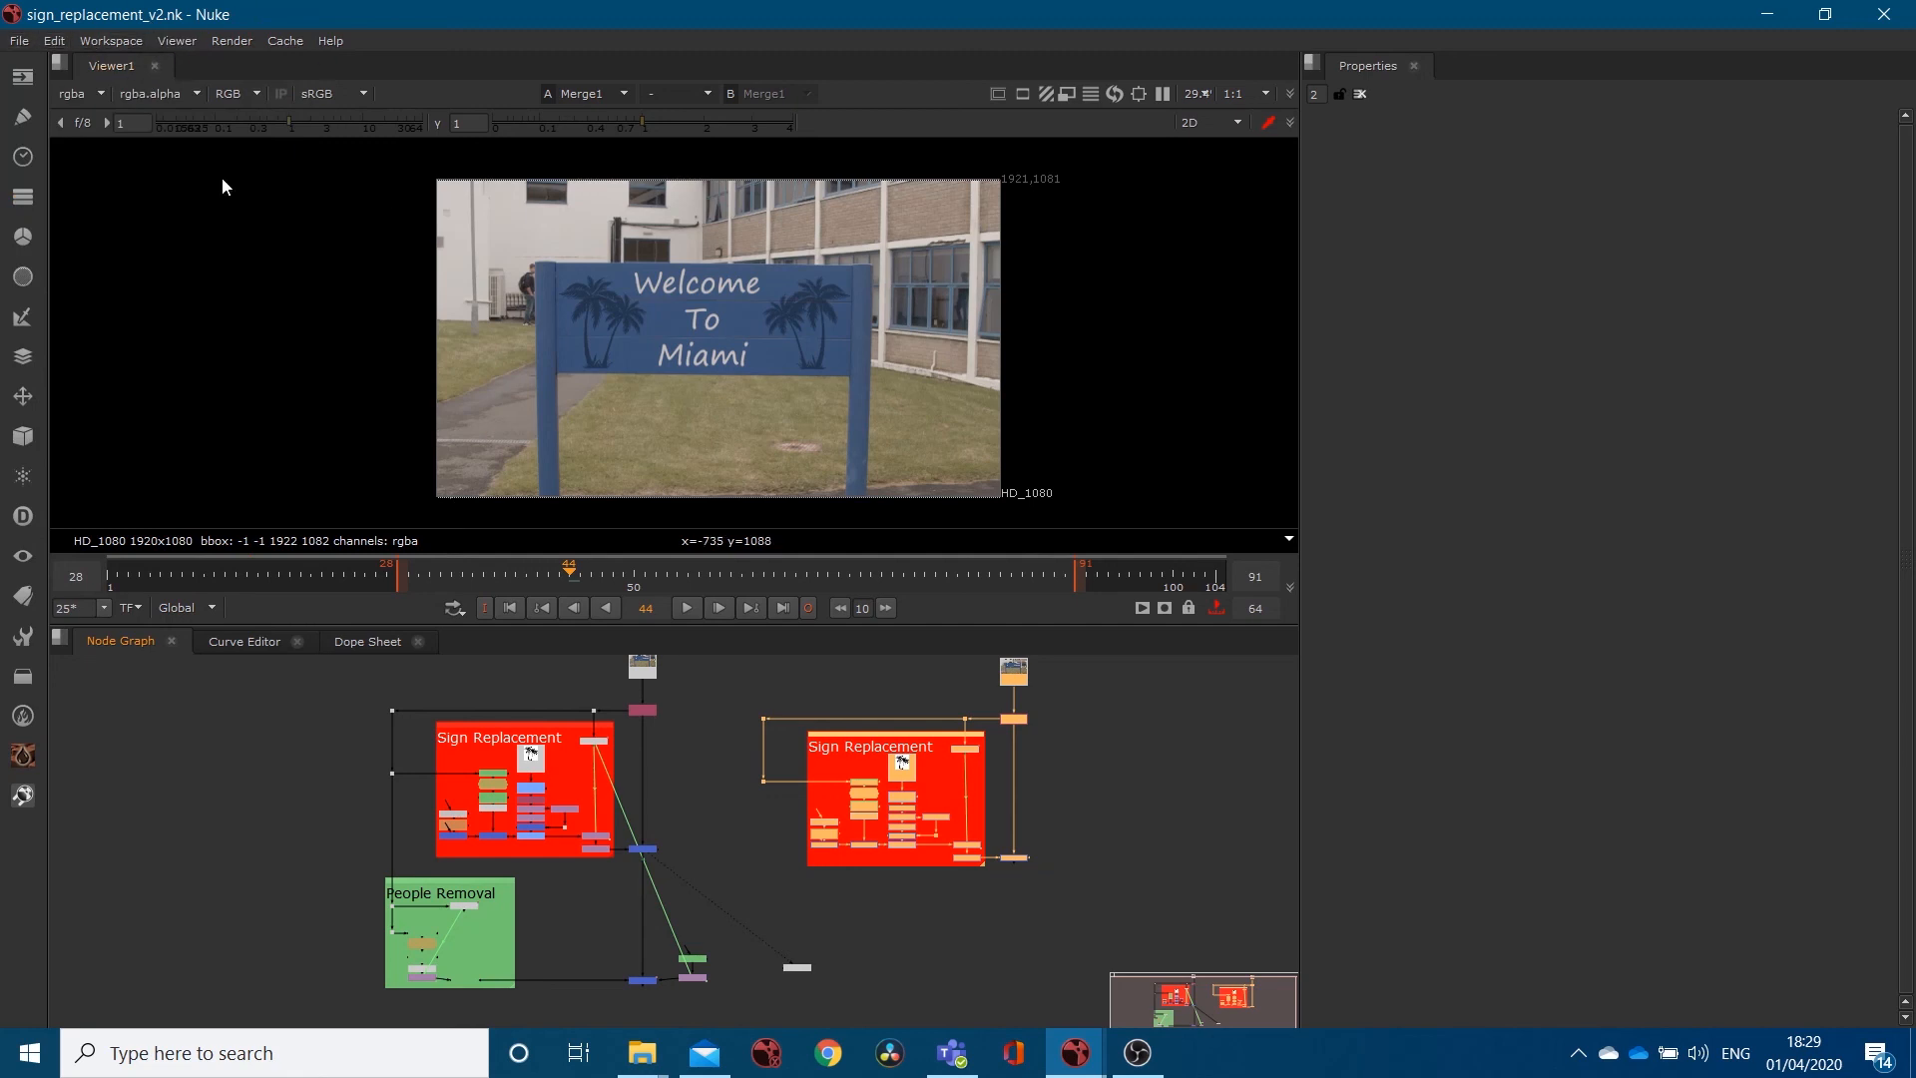
Check the saved scripts in the Sign Replacement project's nuke_files folder in File Explorer, and return to Nuke with no nodes selected.
{"action": "left_click", "coordinate": [641, 1053]}
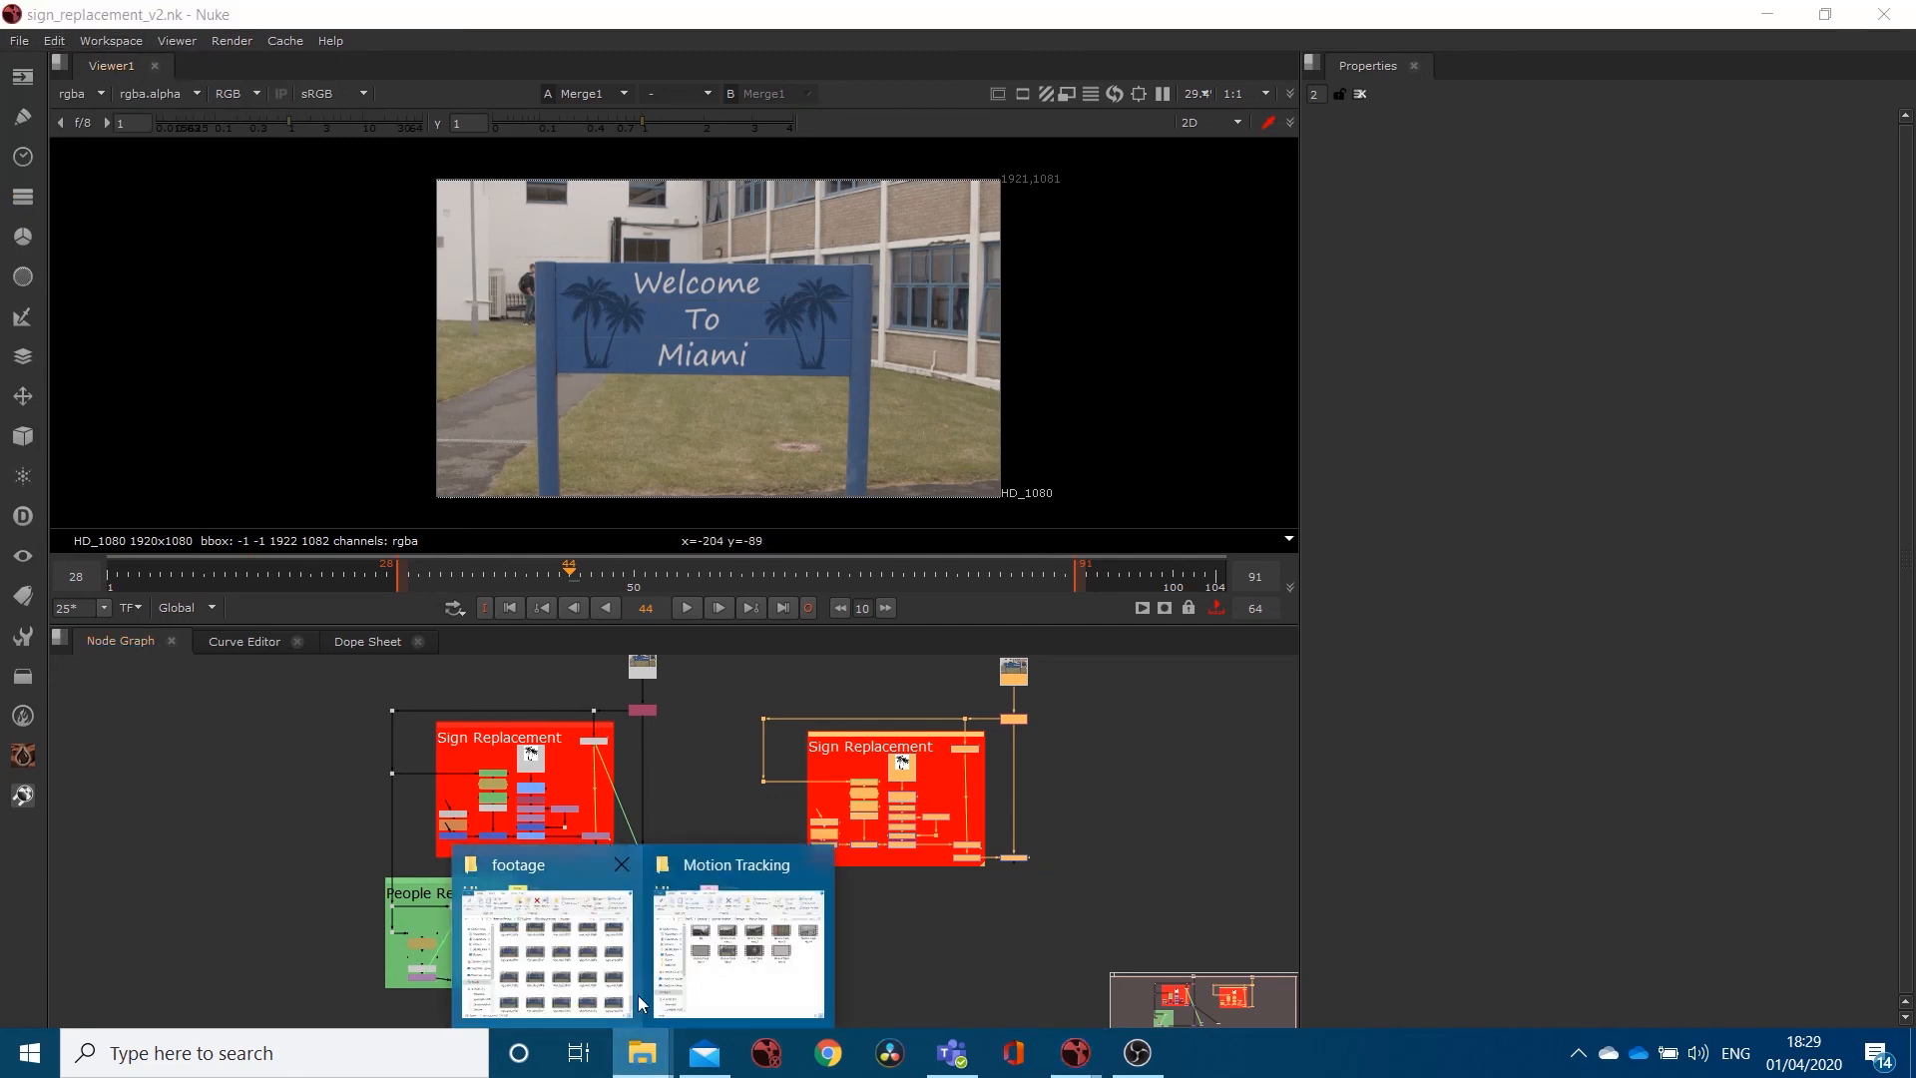
{"action": "left_click", "coordinate": [576, 965]}
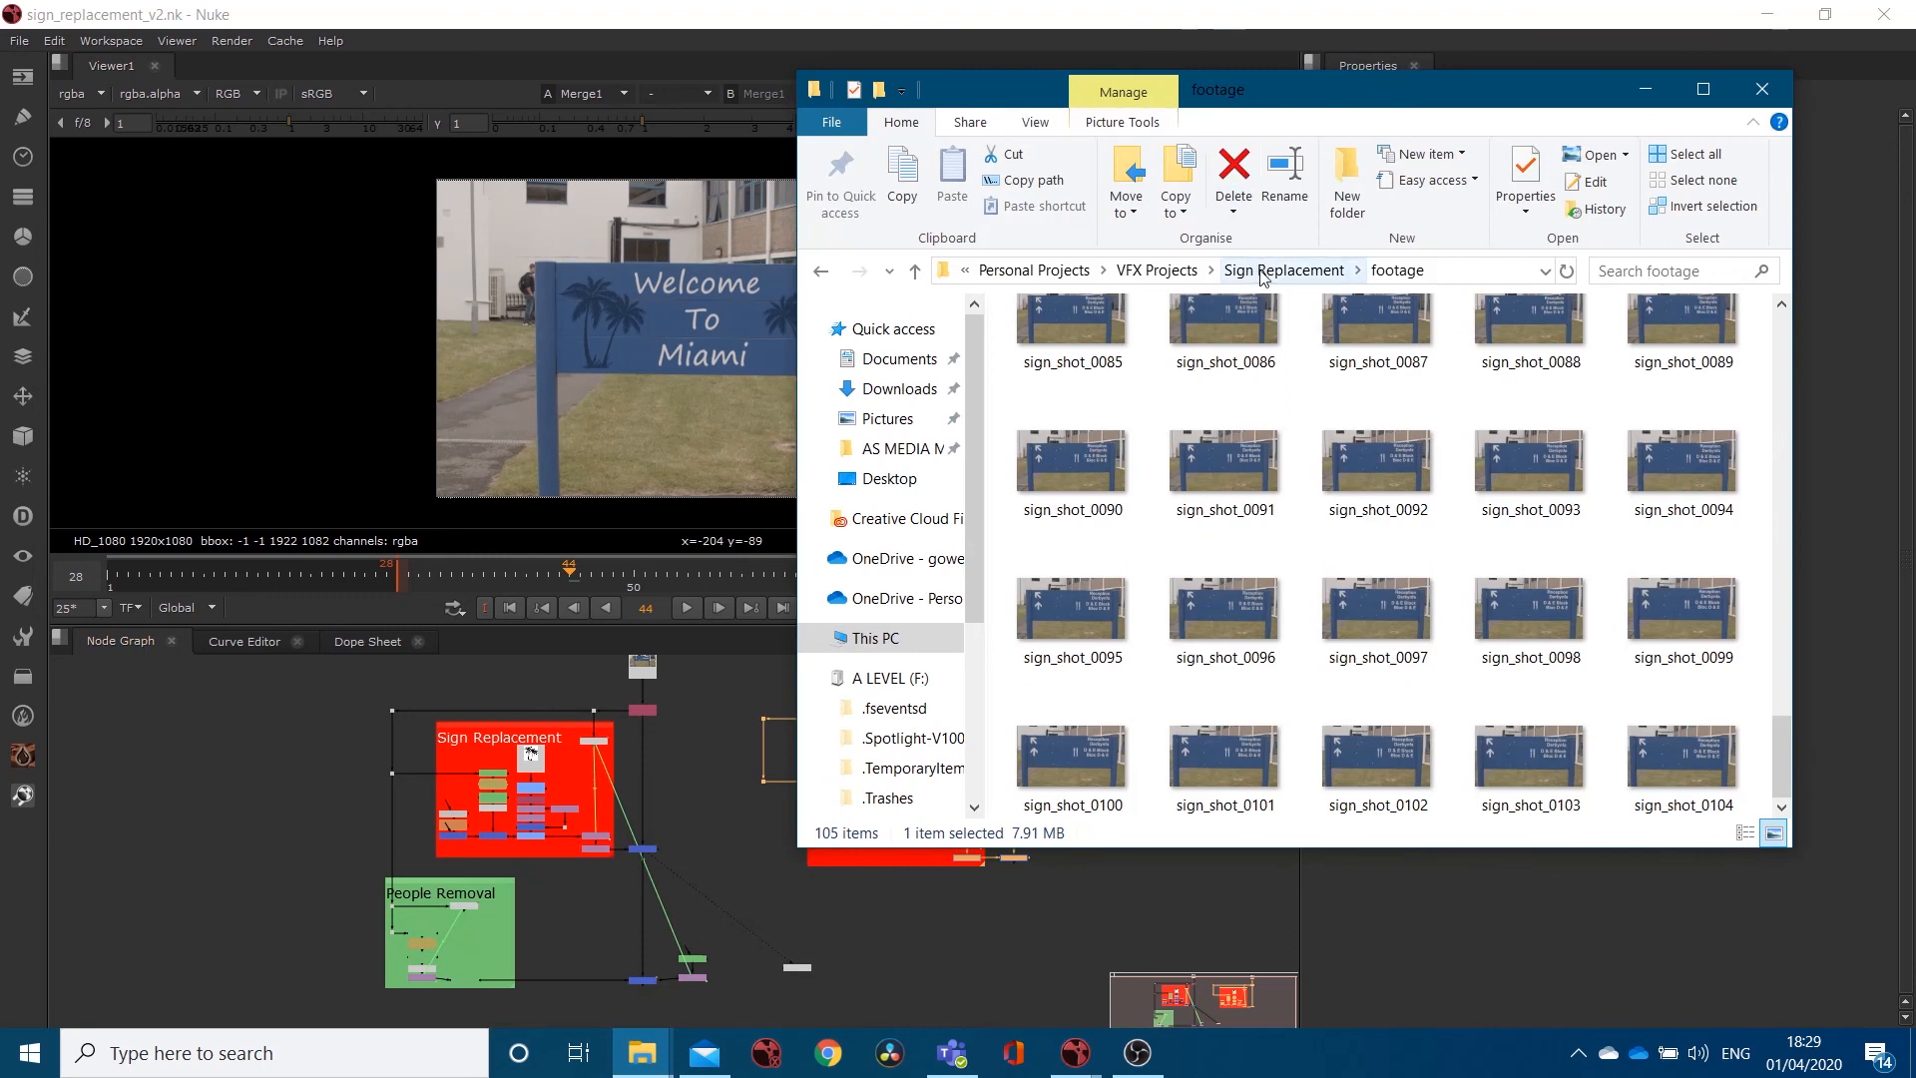
{"action": "left_click", "coordinate": [1157, 270]}
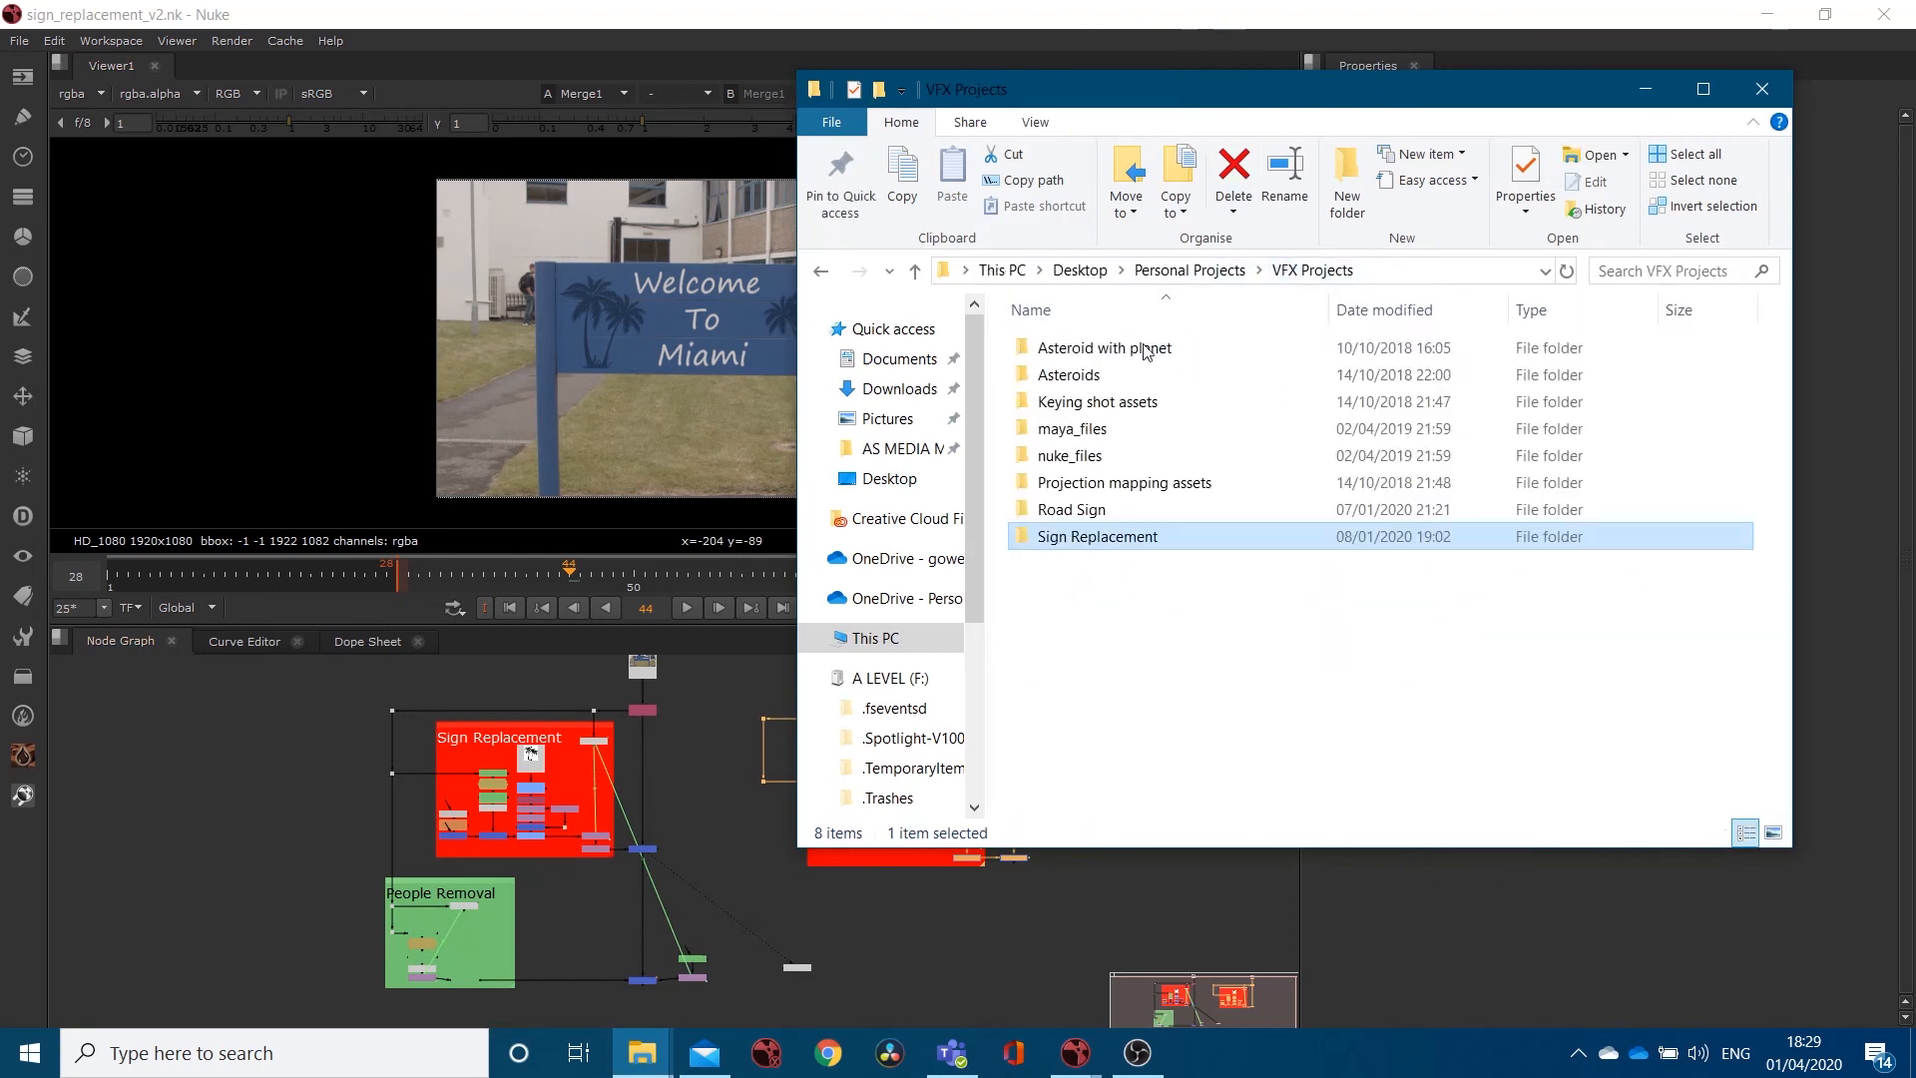
{"action": "double_click", "coordinate": [1127, 536]}
{"action": "left_click", "coordinate": [1118, 459]}
{"action": "double_click", "coordinate": [1118, 457]}
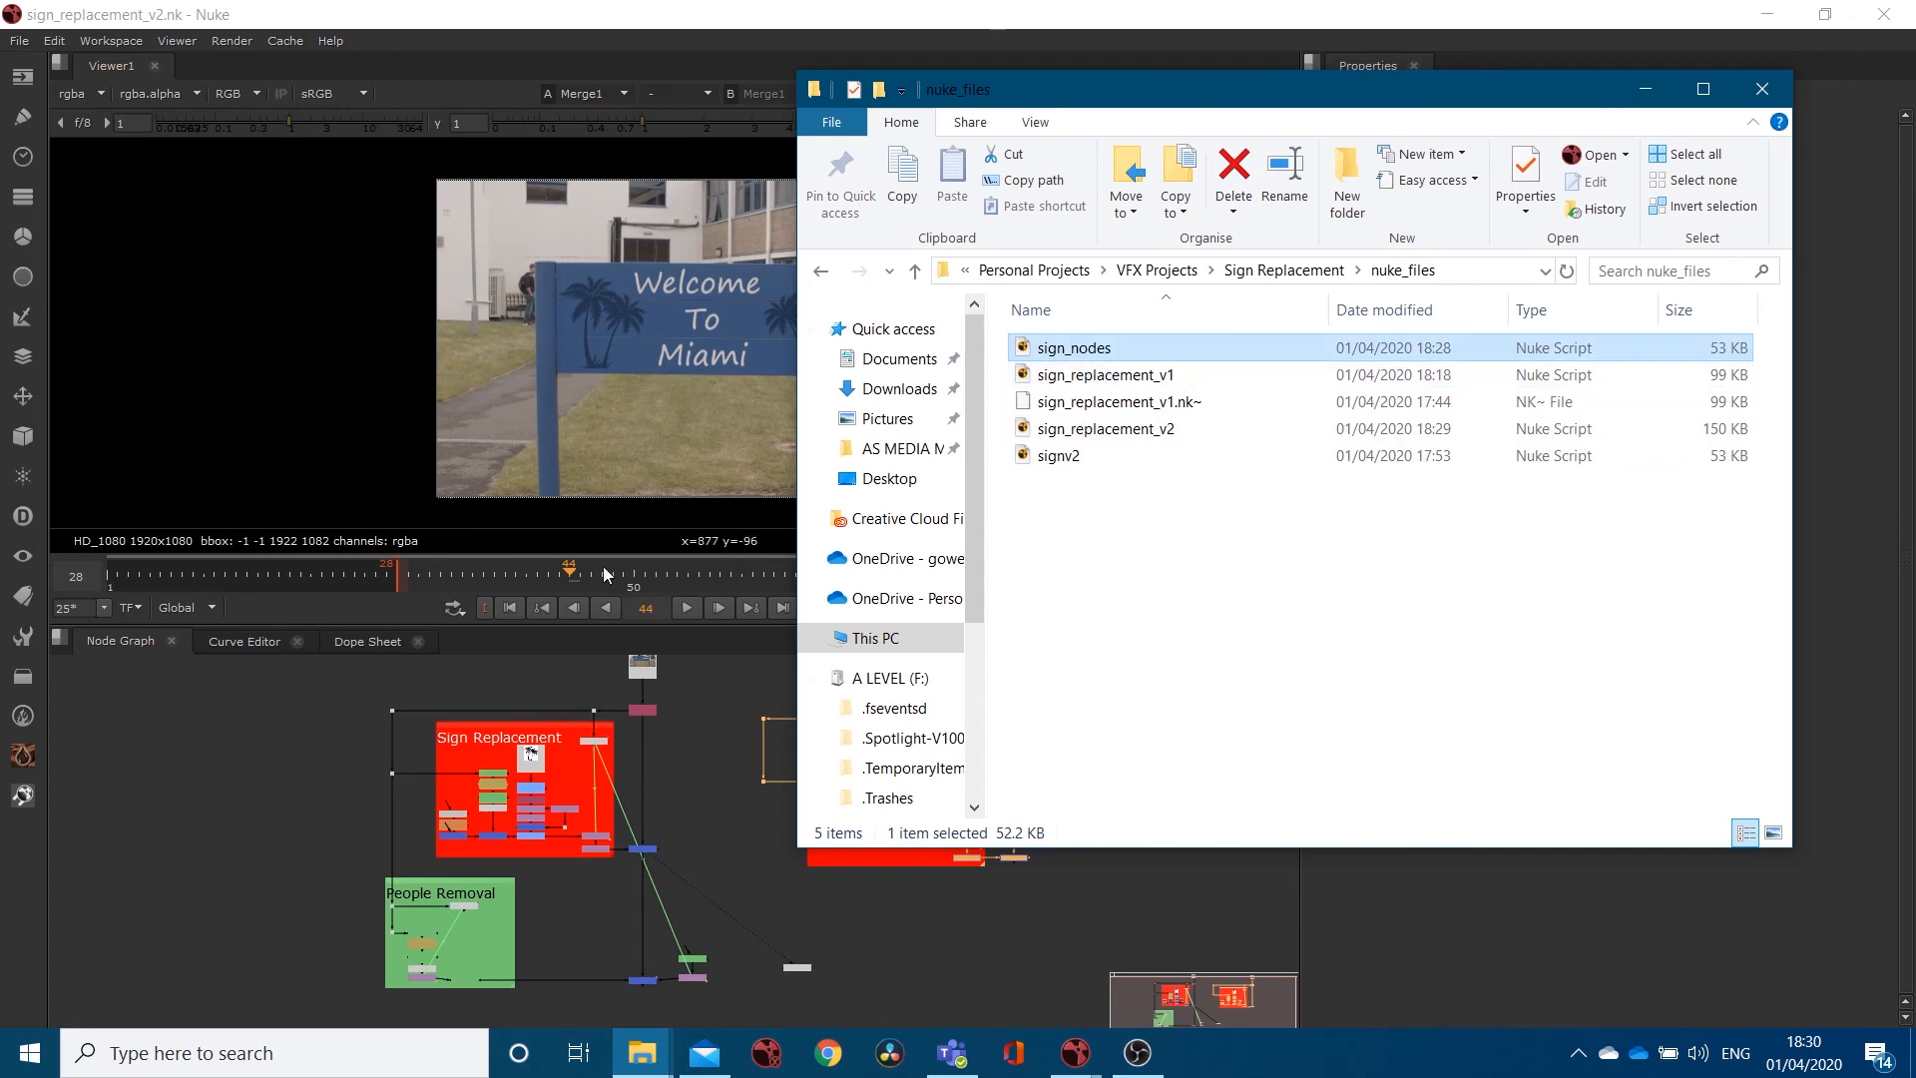
{"action": "left_click", "coordinate": [249, 802]}
{"action": "left_click", "coordinate": [249, 796]}
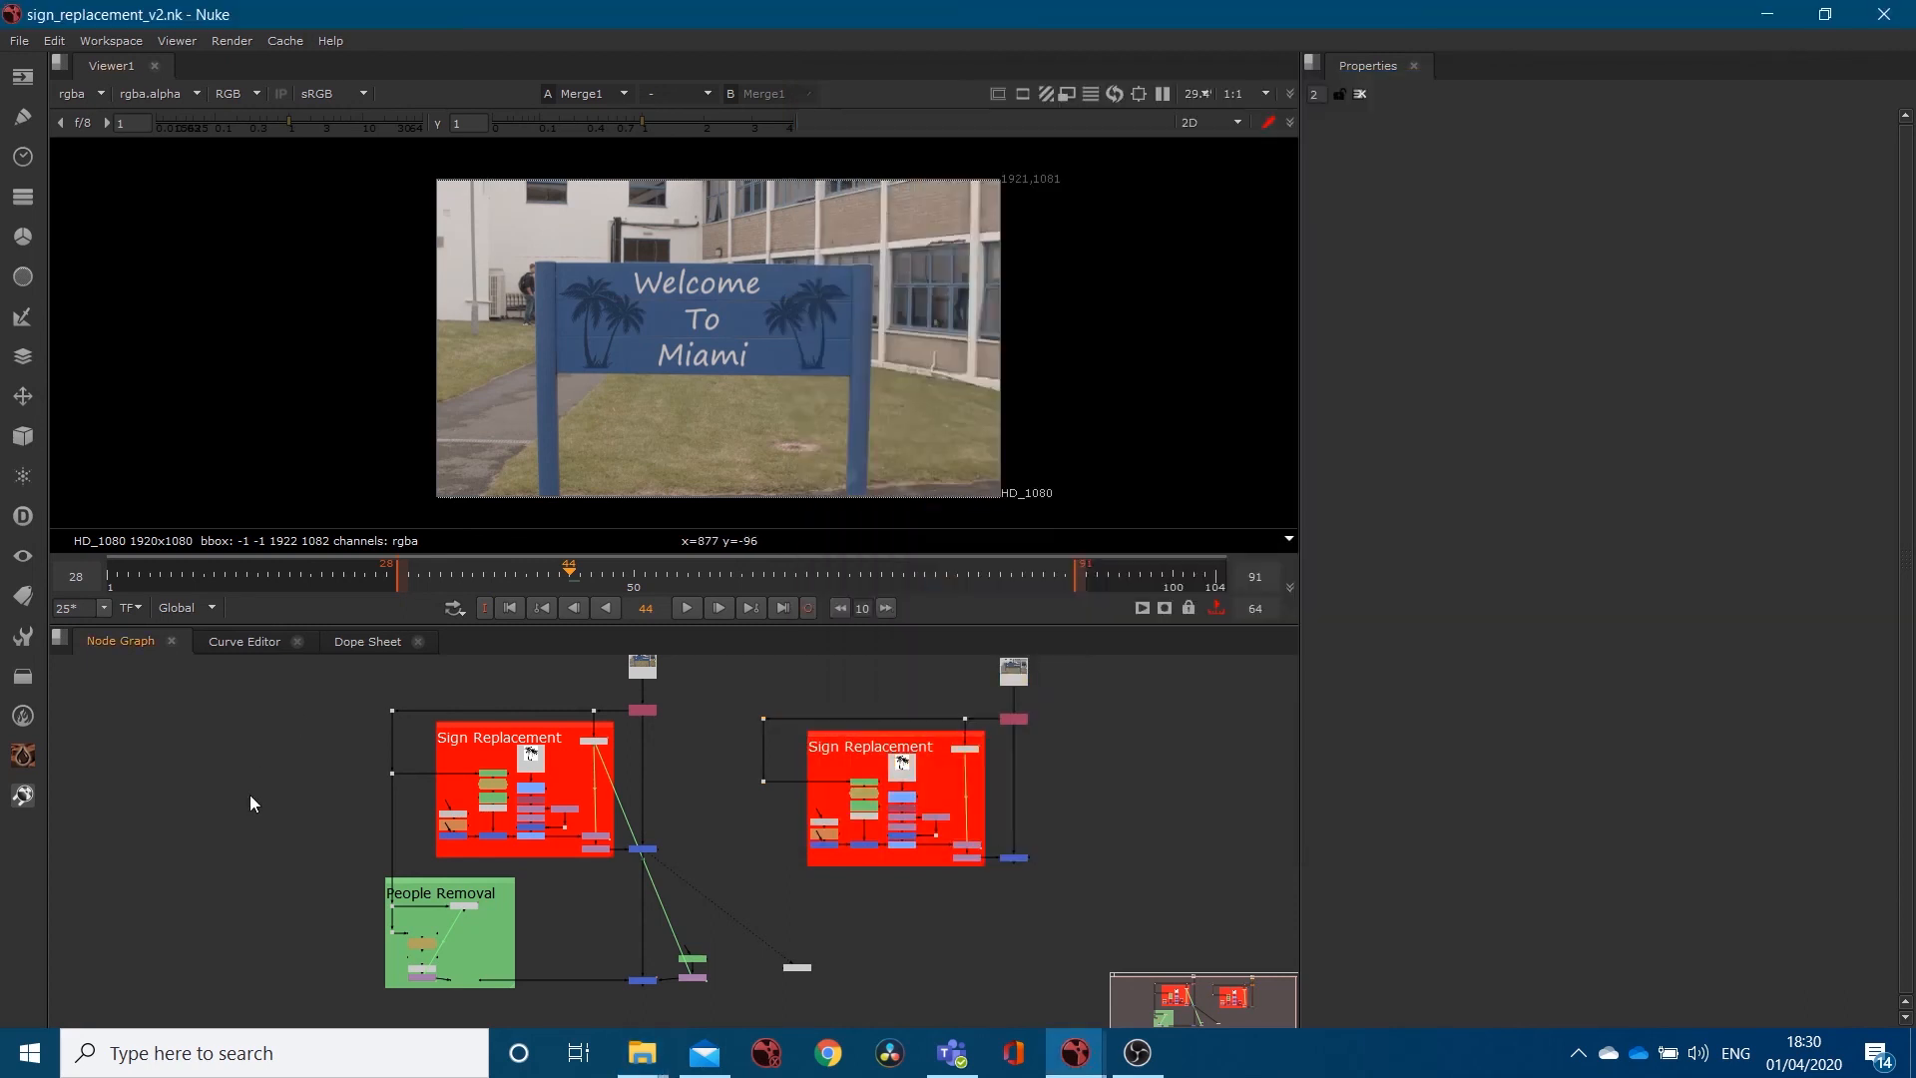